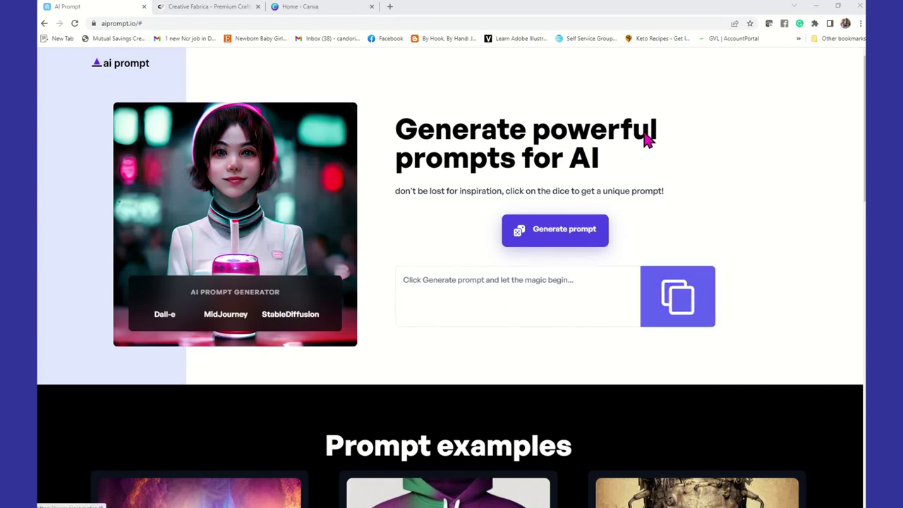
Look through the example images and their prompts on the AI Prompt page, returning to the prompt generator.
mouse_move(254, 17)
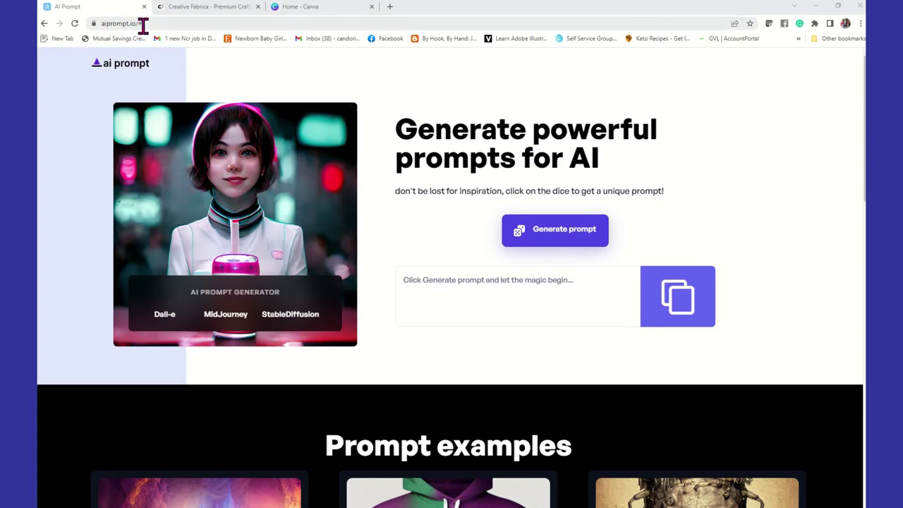
left_click(166, 57)
scroll(275, 288, "down", 4)
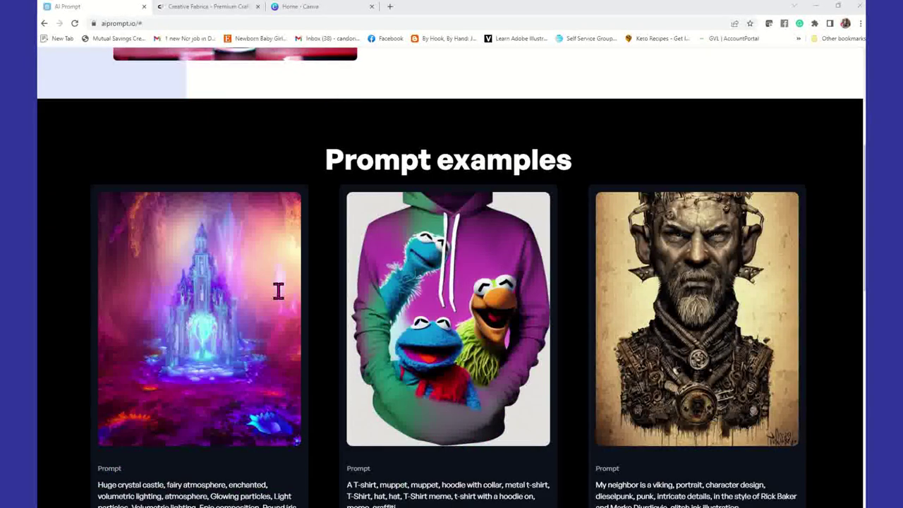
scroll(278, 289, "down", 1)
scroll(277, 290, "down", 1)
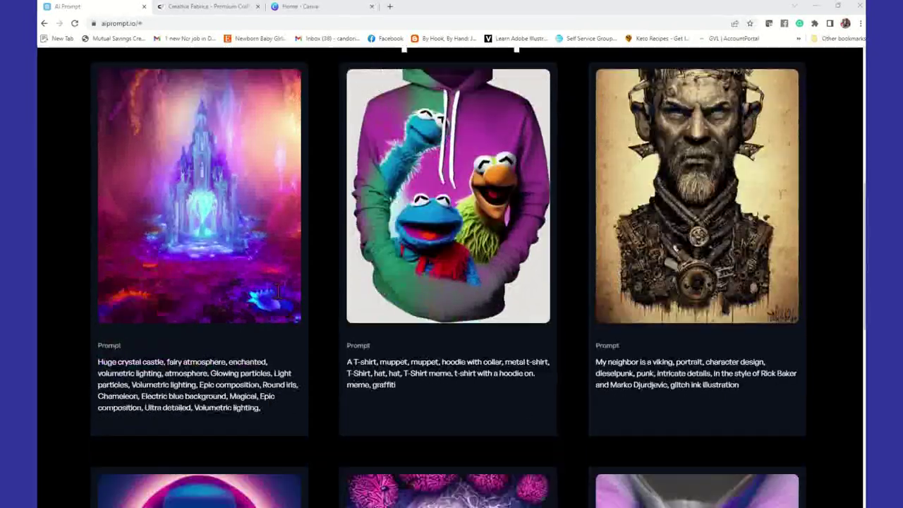
scroll(277, 289, "down", 1)
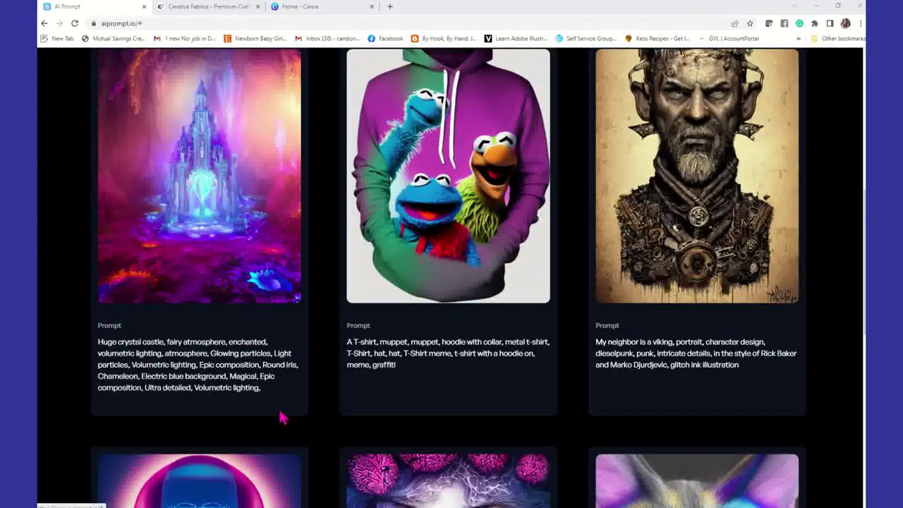
scroll(691, 376, "down", 2)
scroll(691, 376, "down", 5)
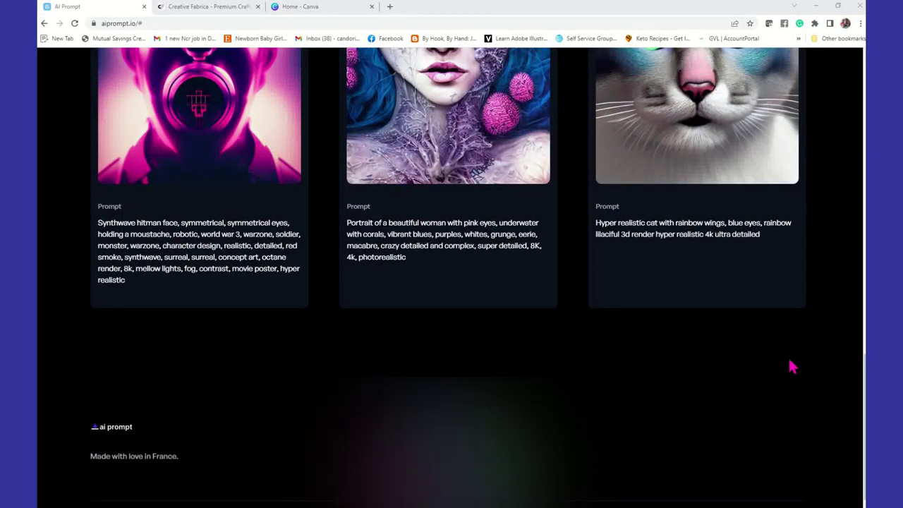
scroll(789, 365, "up", 9)
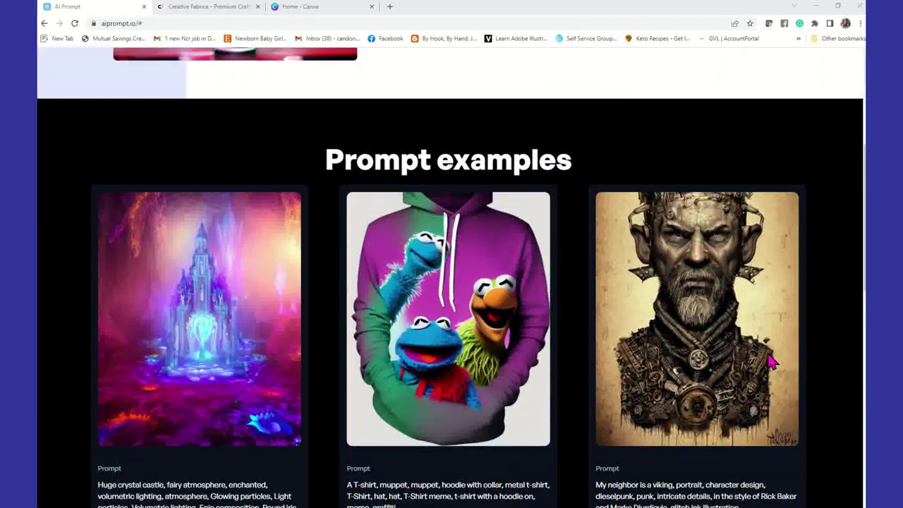
scroll(706, 361, "up", 3)
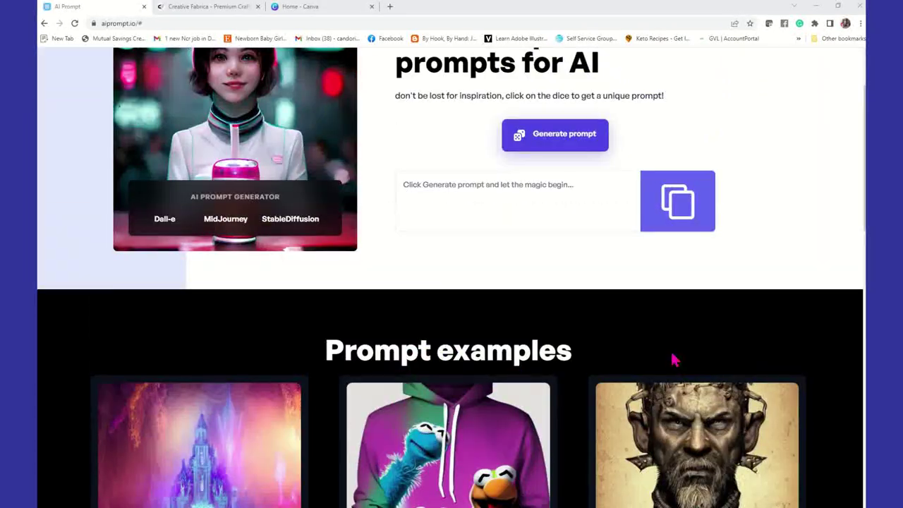
scroll(451, 408, "up", 1)
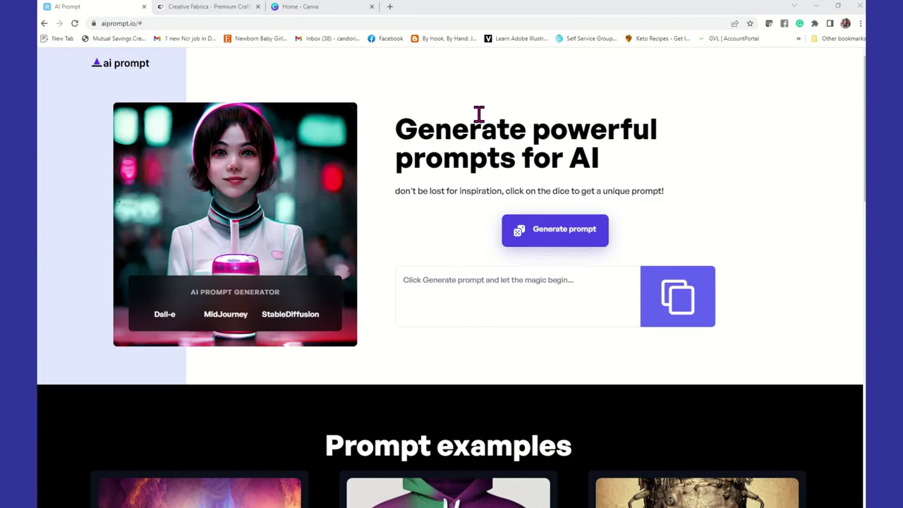
scroll(478, 113, "down", 5)
scroll(478, 113, "down", 10)
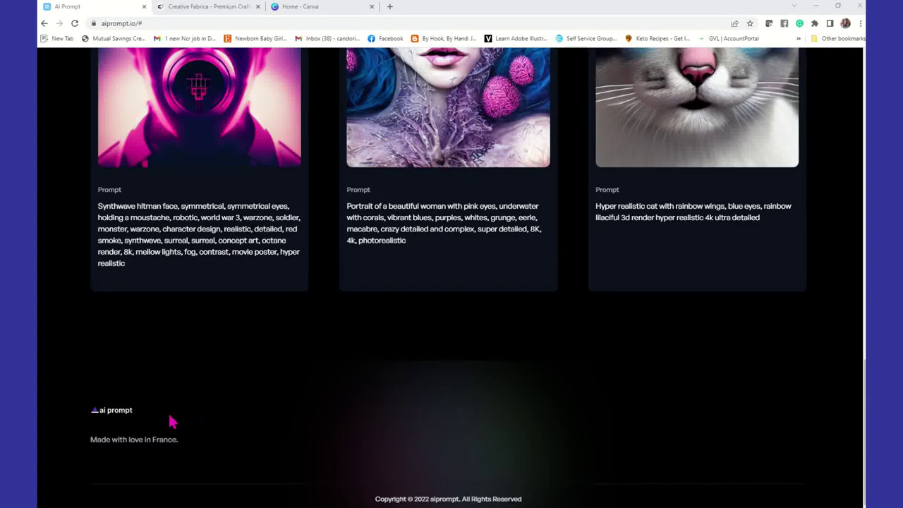
left_click(116, 419)
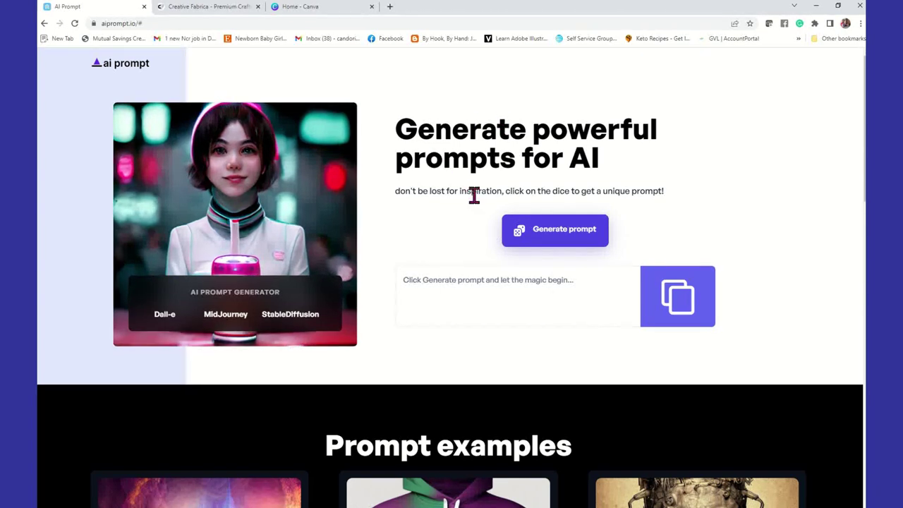
Generate a random AI prompt and copy its text to the clipboard.
left_click(583, 242)
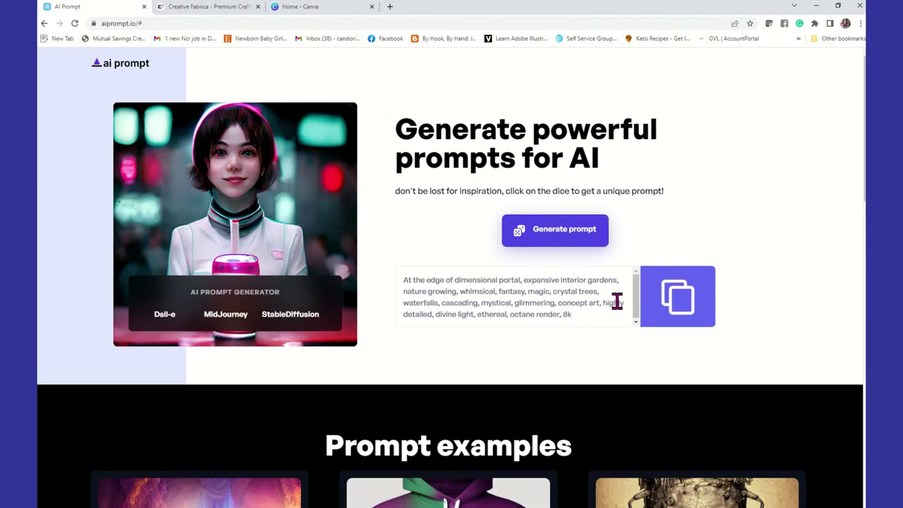
left_click_drag(591, 314, 373, 275)
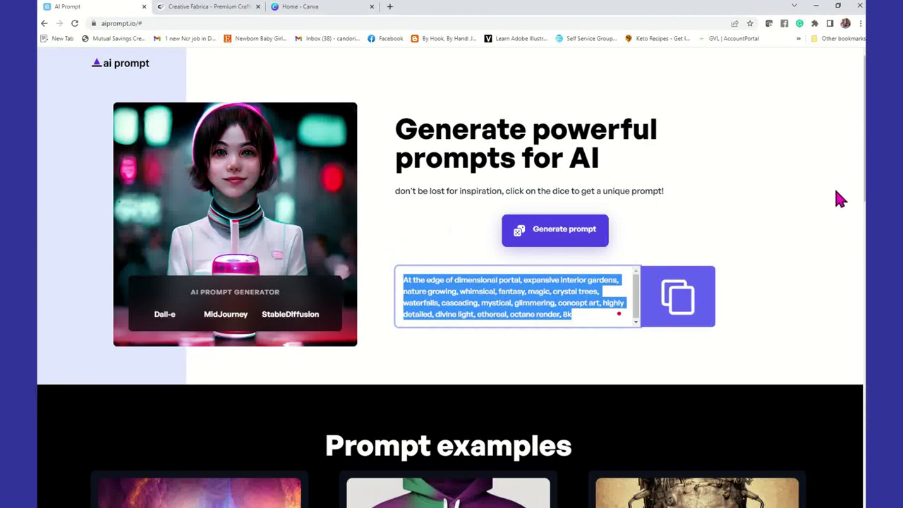
left_click(766, 220)
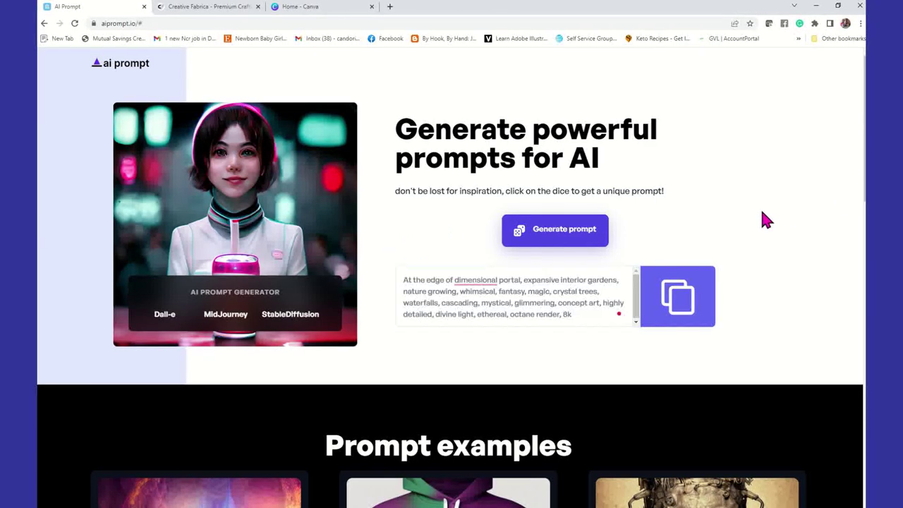
left_click(692, 304)
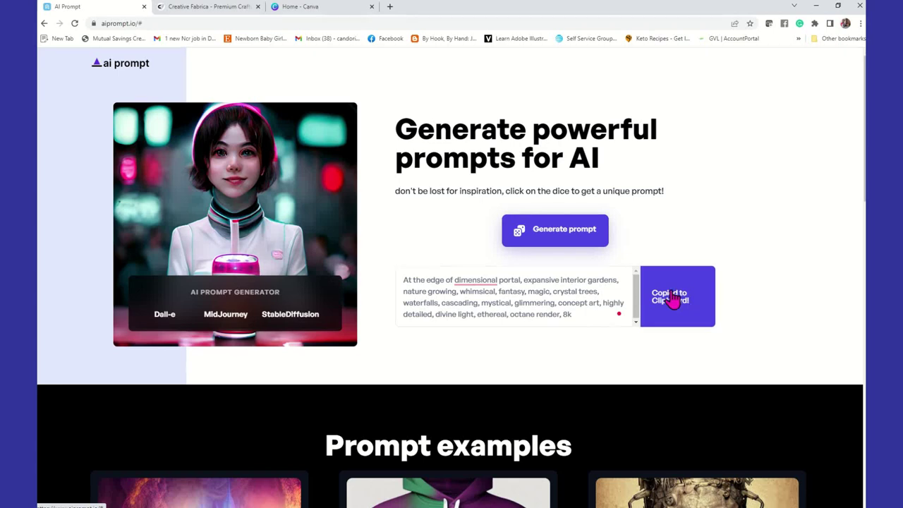
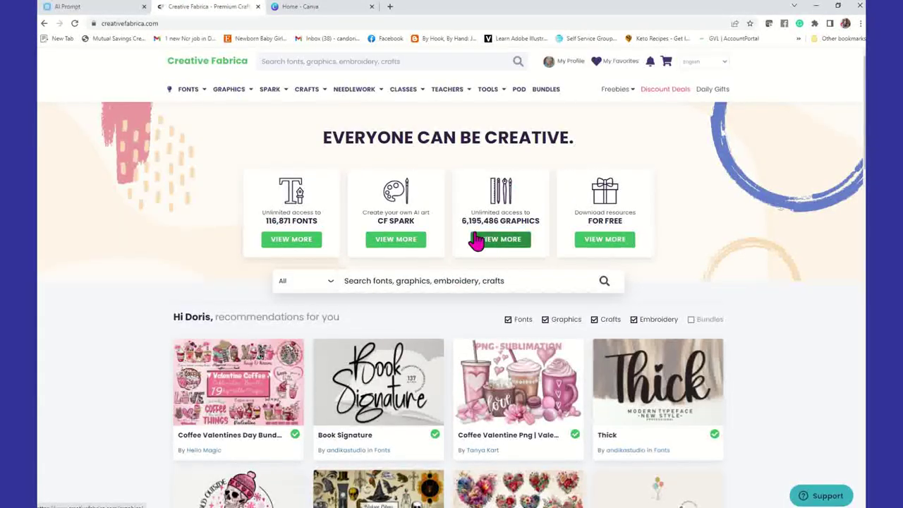
Switch to Creative Fabrica, open the CF Spark art generator and paste the copied prompt as the image description.
mouse_move(270, 89)
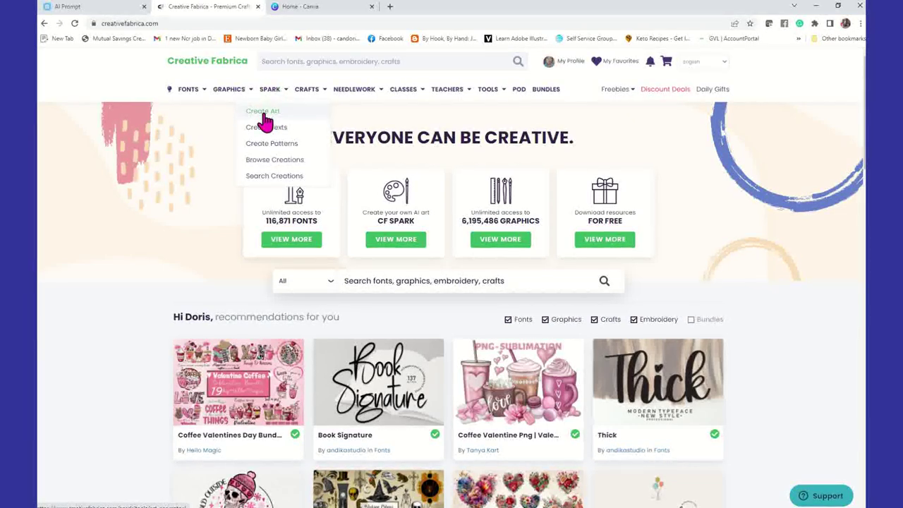
left_click(262, 116)
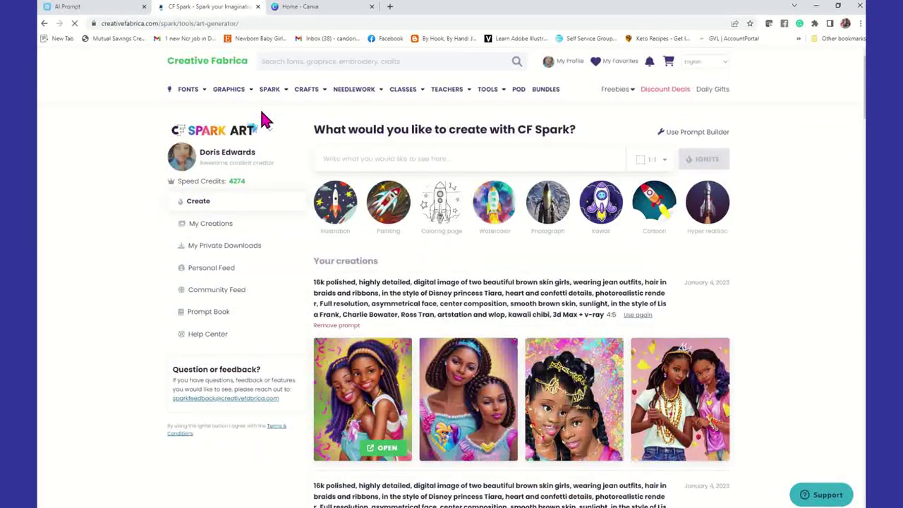
left_click(381, 155)
right_click(360, 159)
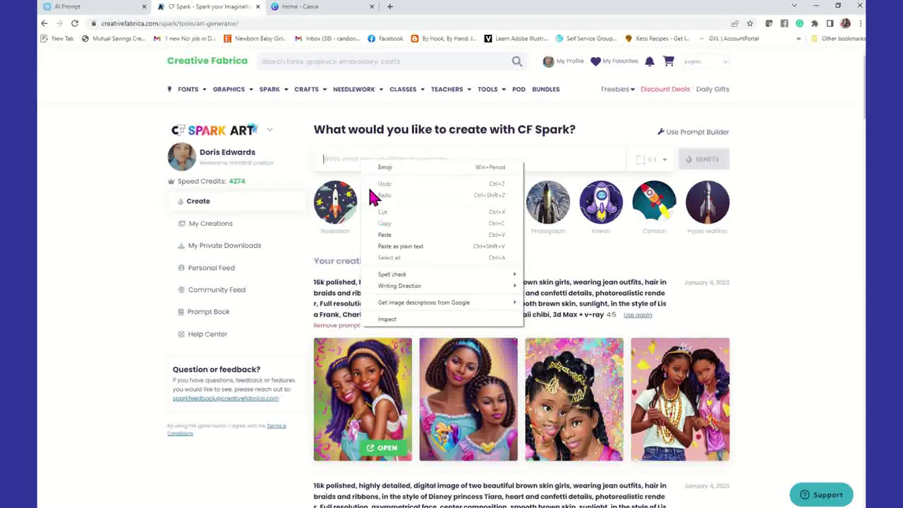
left_click(386, 235)
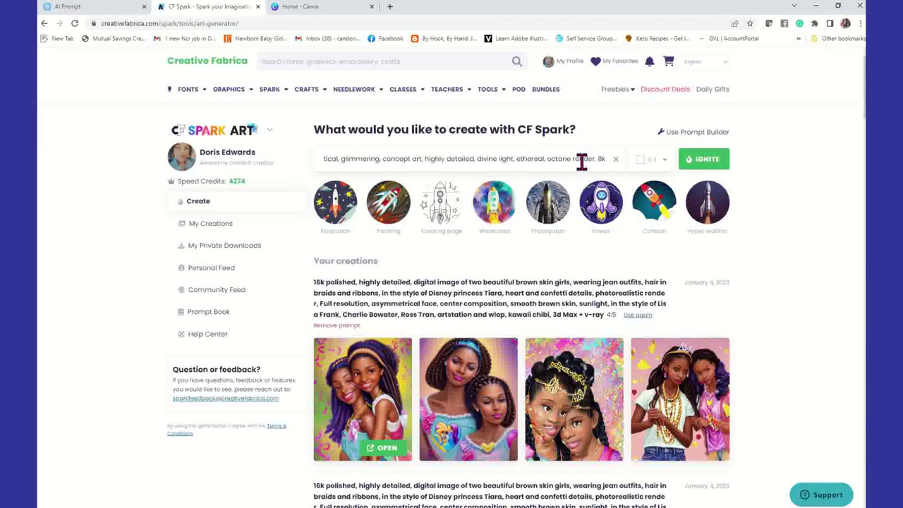
Generate CF Spark images from the pasted prompt with a 1:1 ratio.
left_click(661, 161)
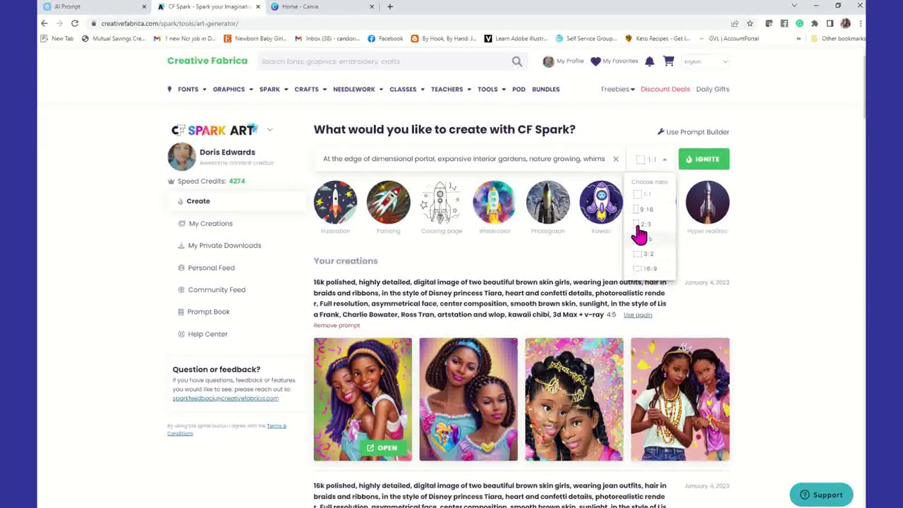
left_click(640, 197)
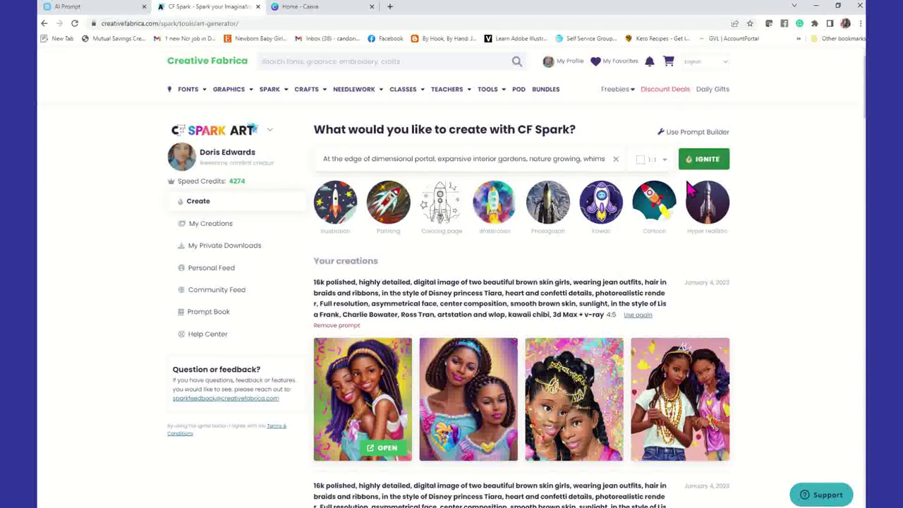
left_click(716, 164)
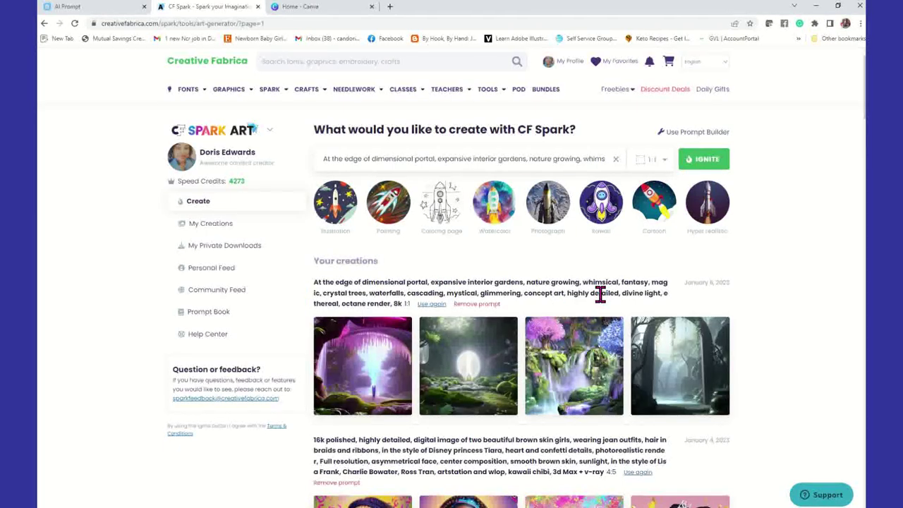
Examine enlarged previews of the newly generated dimensional portal images one by one, closing each preview.
mouse_move(410, 400)
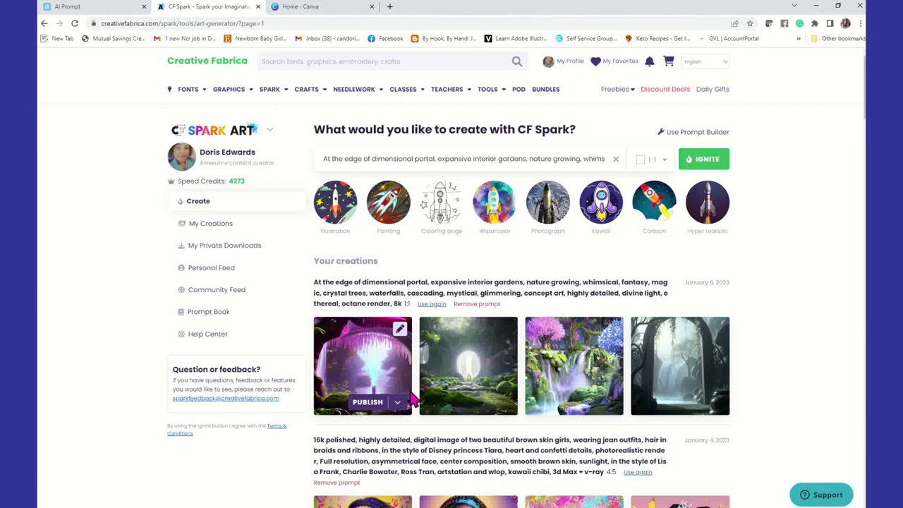
left_click(403, 337)
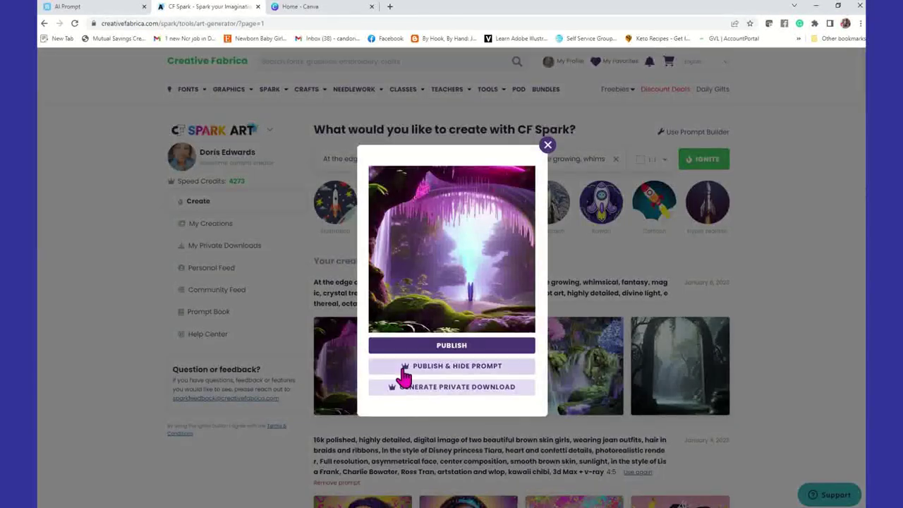
left_click(593, 264)
left_click(510, 340)
left_click(585, 277)
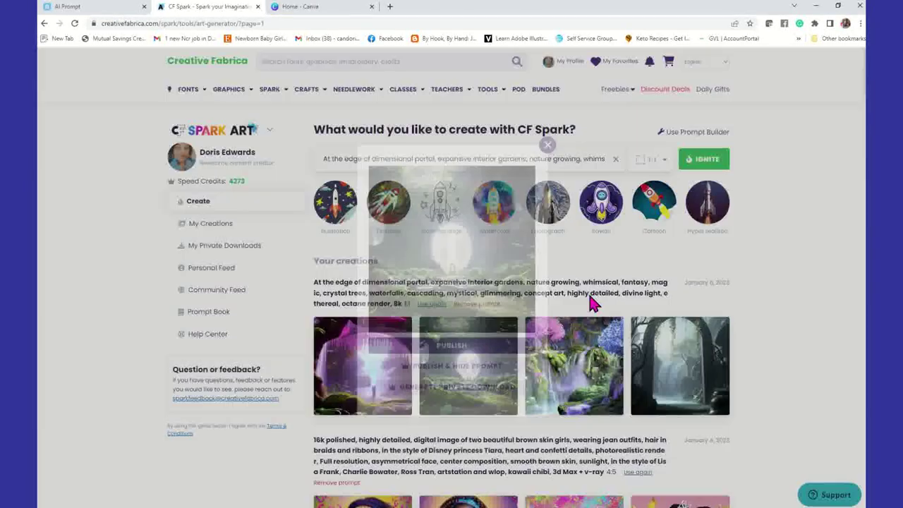
left_click(614, 340)
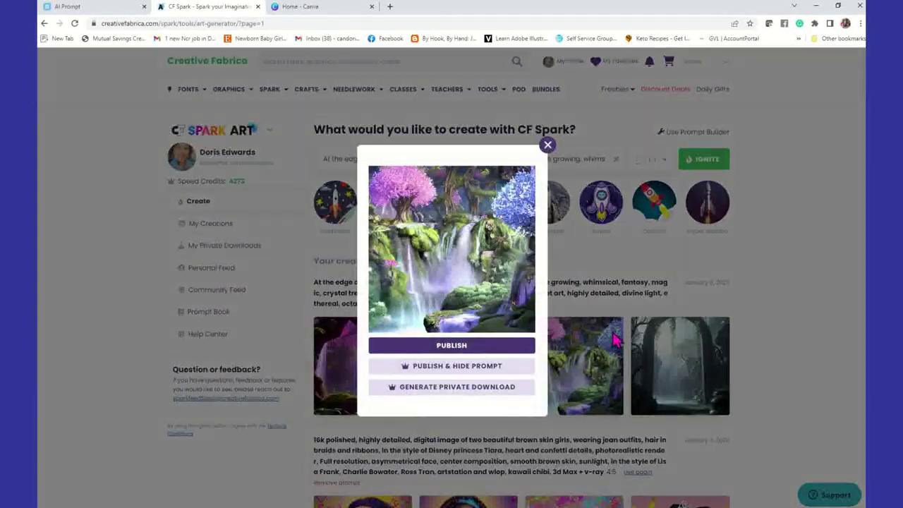
left_click(592, 262)
left_click(718, 339)
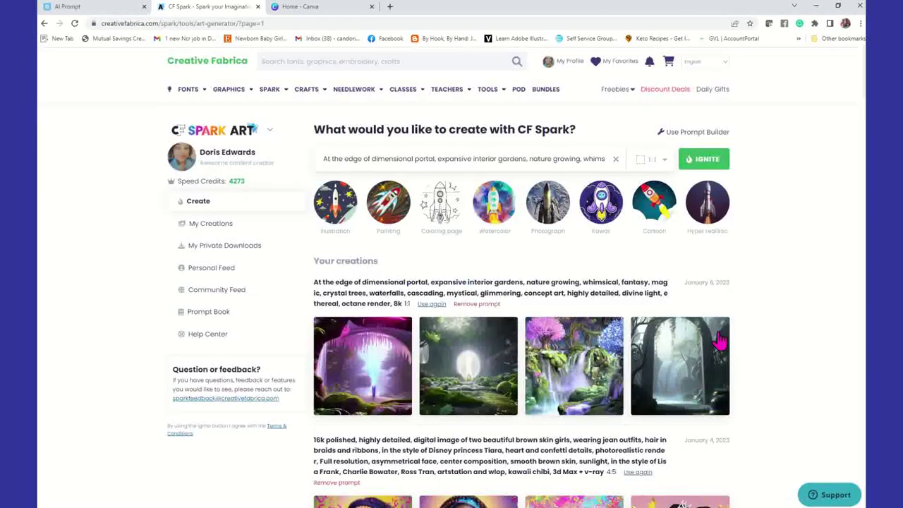
left_click(644, 275)
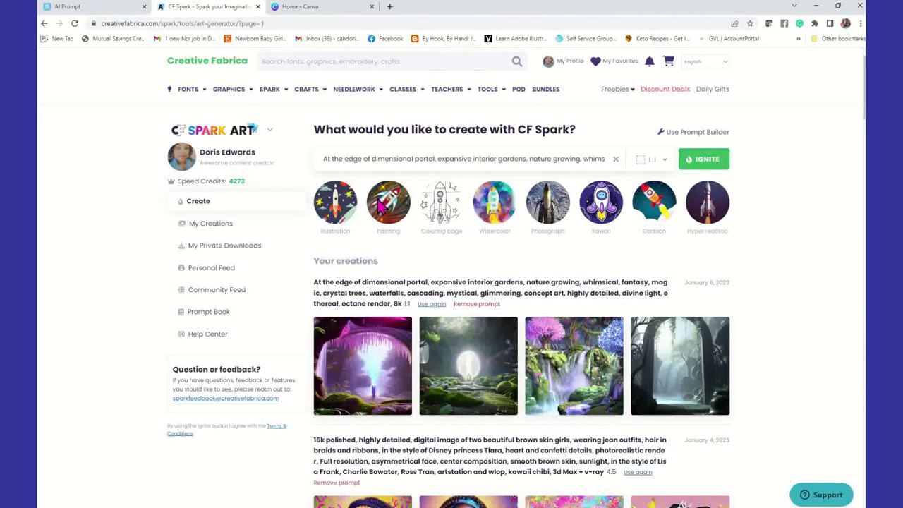
left_click(341, 7)
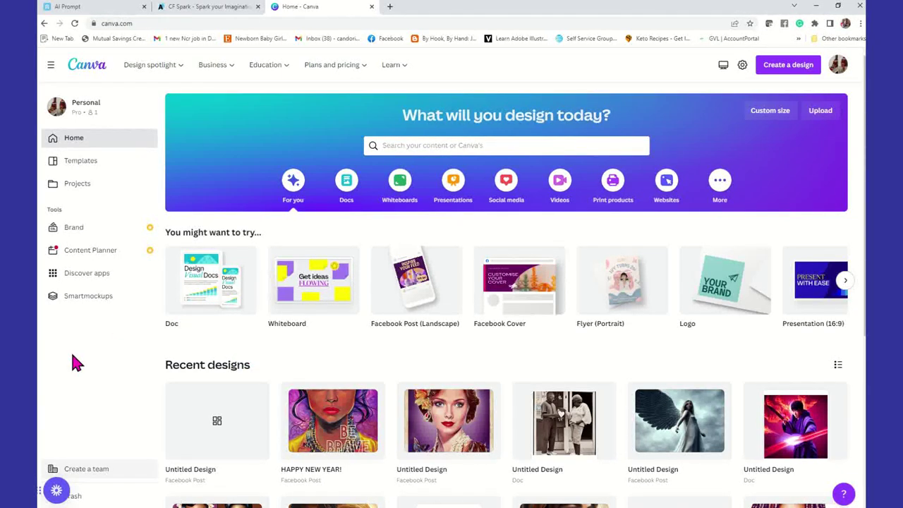
left_click(187, 10)
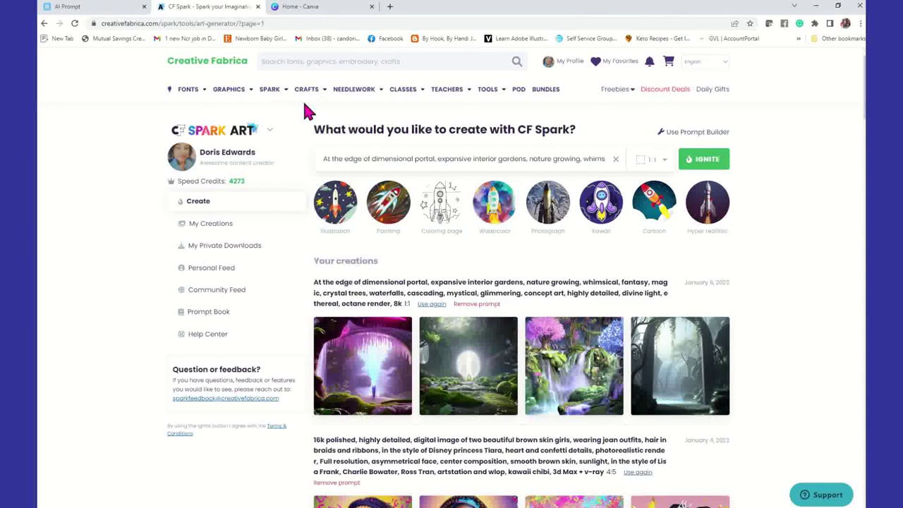
mouse_move(269, 96)
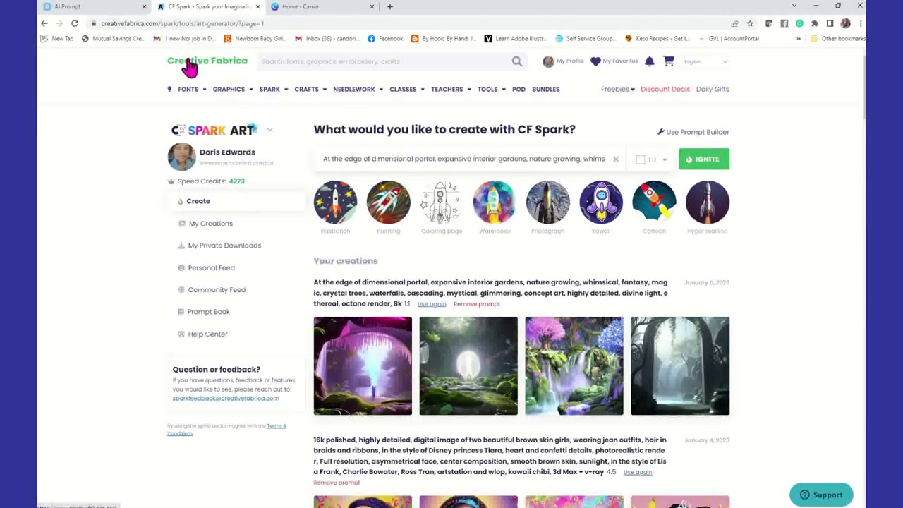
mouse_move(235, 101)
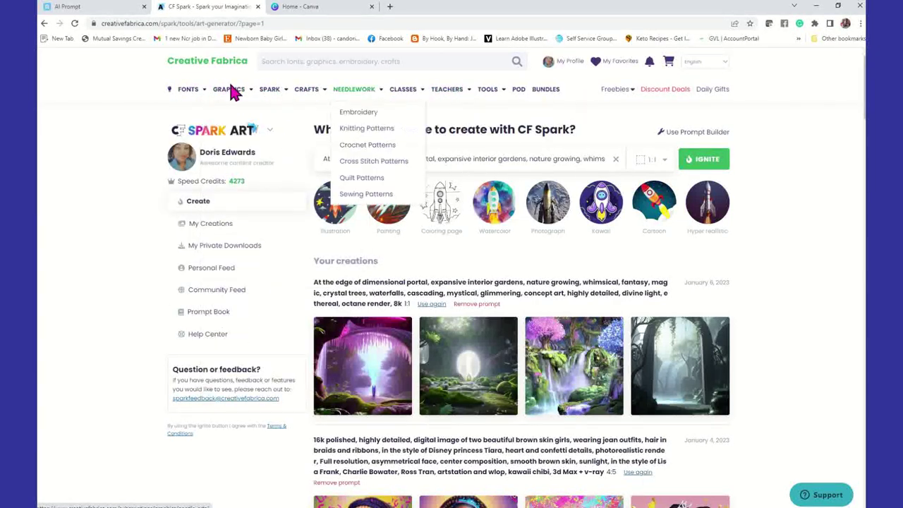
mouse_move(468, 97)
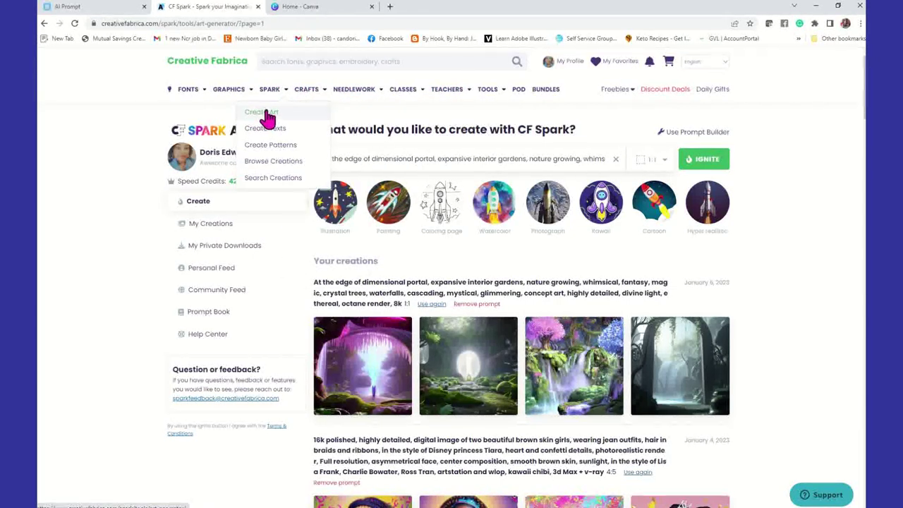
Switch to Canva and open its Discover apps page.
left_click(308, 7)
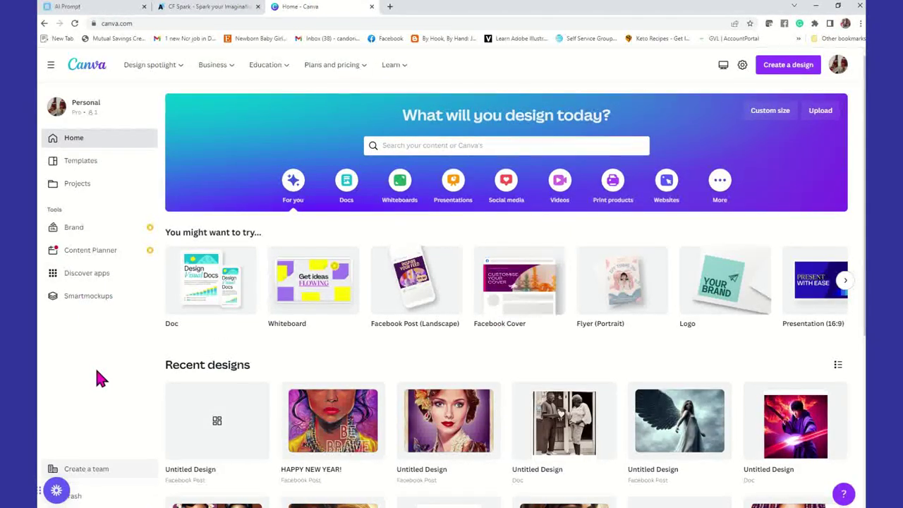
left_click(97, 275)
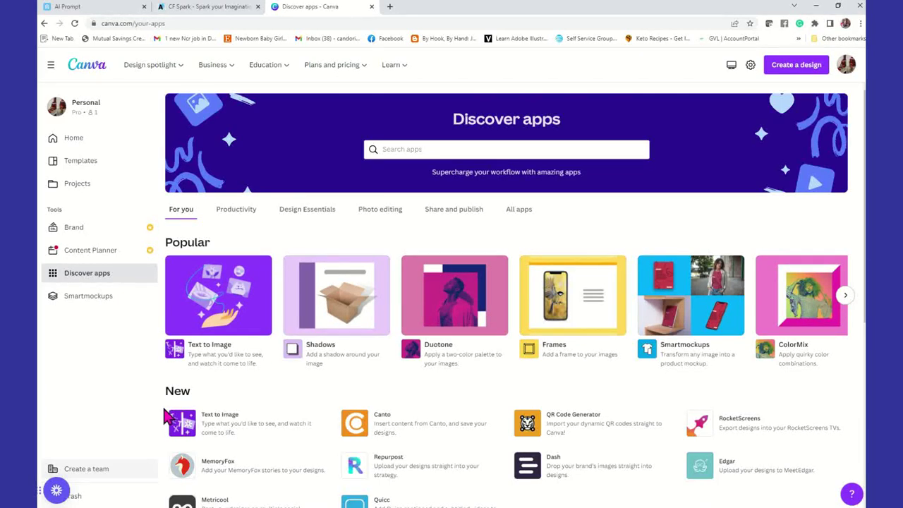
Open Canva's Text to Image app in a new Facebook Post (Landscape) design.
scroll(201, 416, "down", 1)
scroll(200, 415, "down", 3)
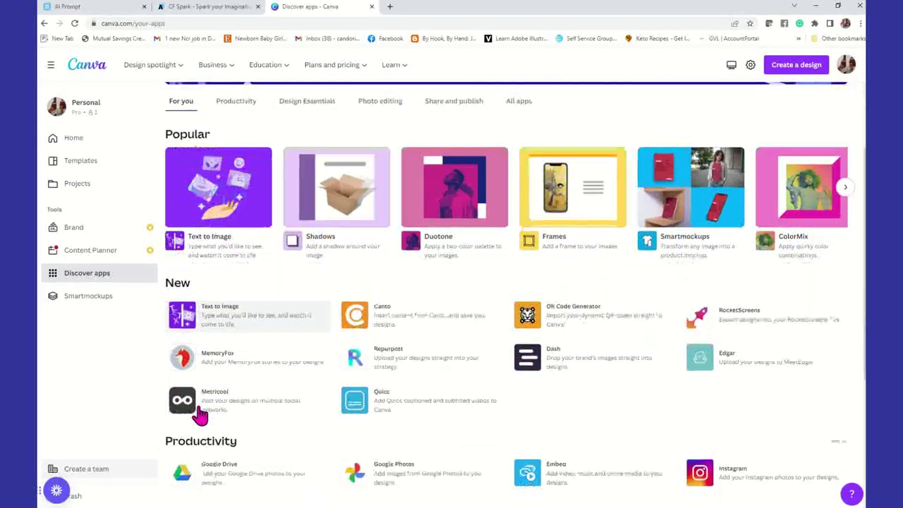
scroll(198, 373, "up", 4)
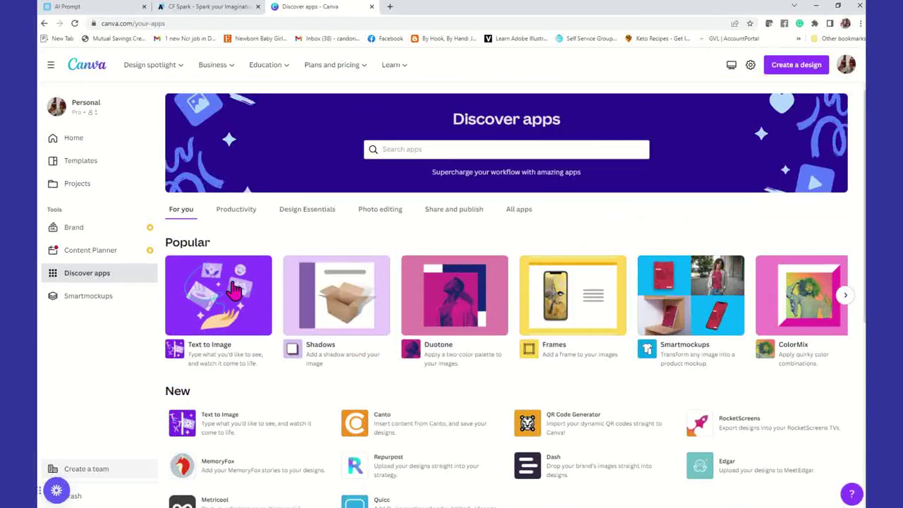
left_click(218, 359)
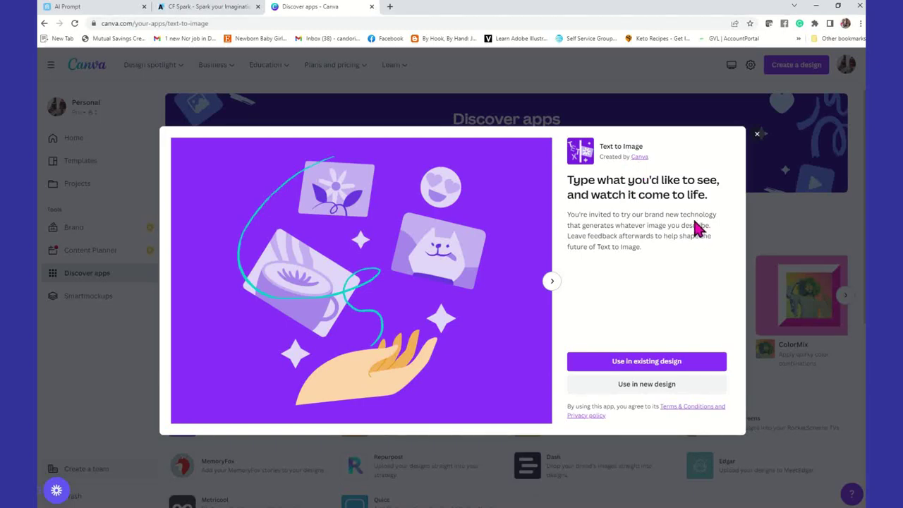
left_click(646, 392)
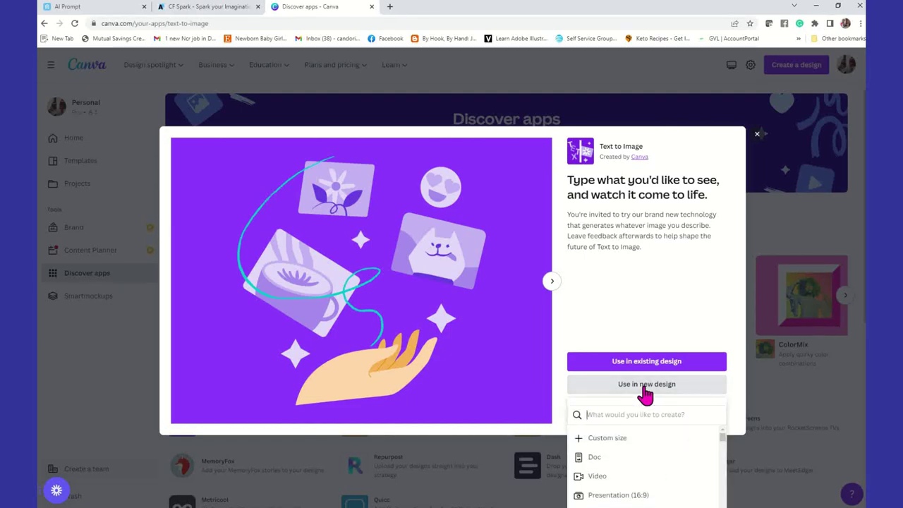
scroll(611, 485, "down", 1)
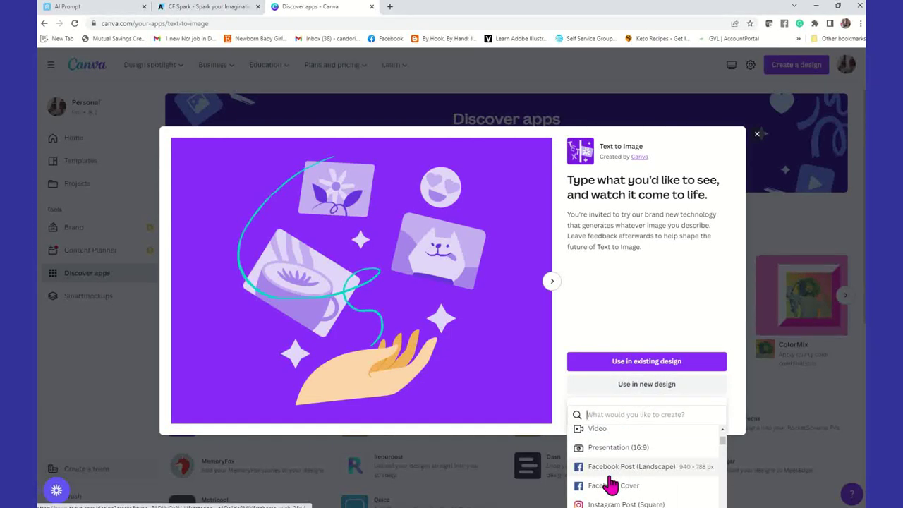
left_click(614, 471)
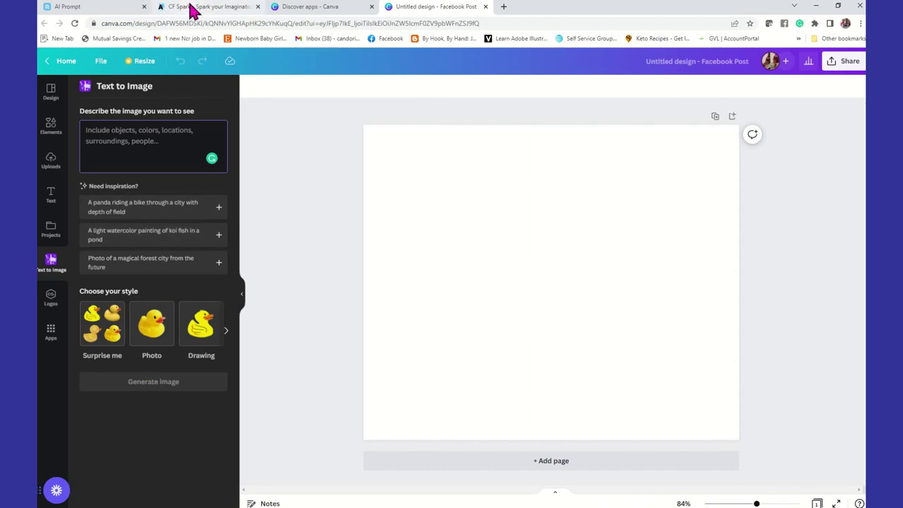
Switch to CF Spark, append ", iin the style of charlie bowater" to the dimensional portal prompt and generate images from it.
left_click(193, 8)
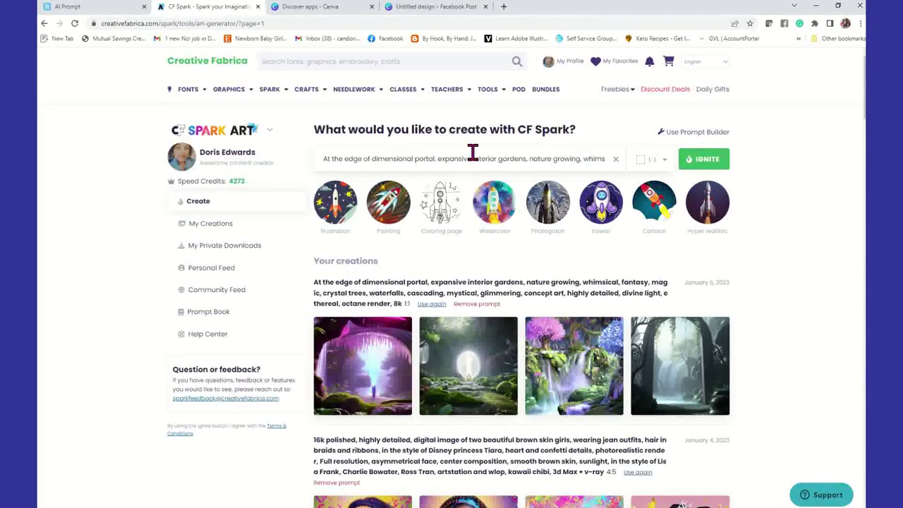
triple_click(531, 158)
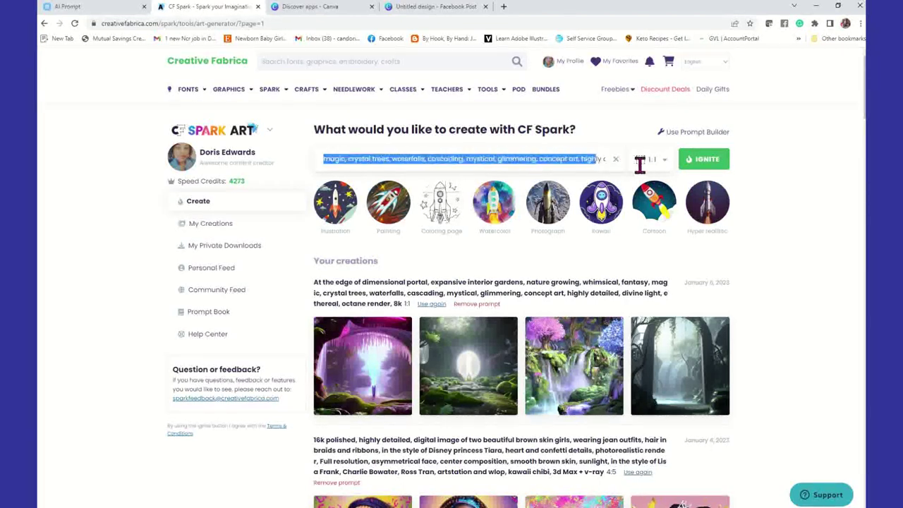
left_click(598, 159)
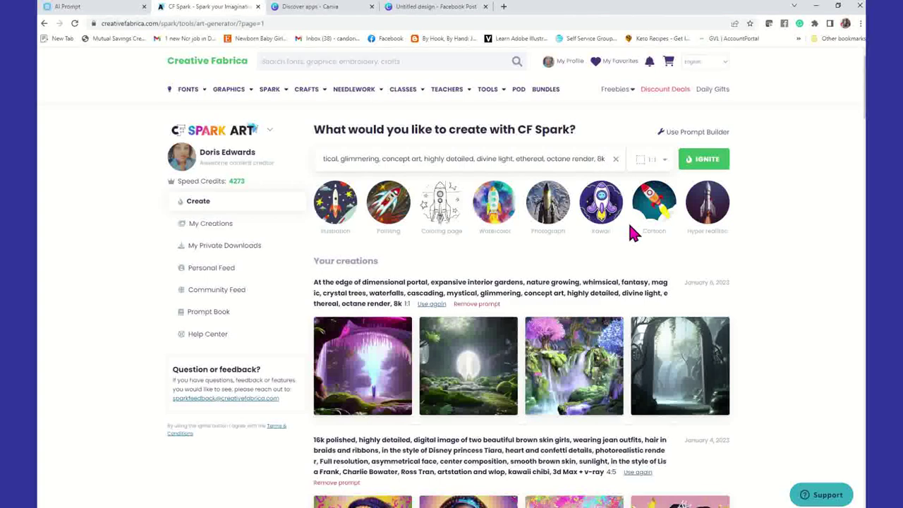
type(", iin")
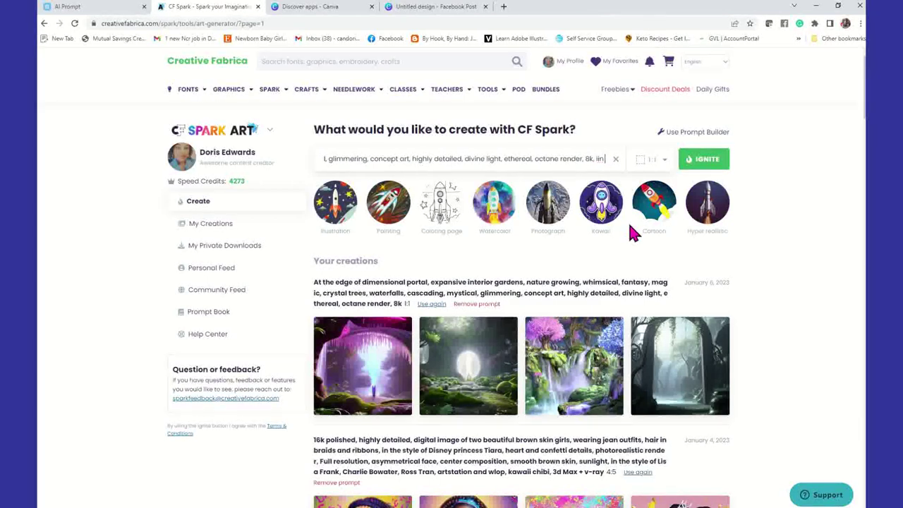
type(" the st")
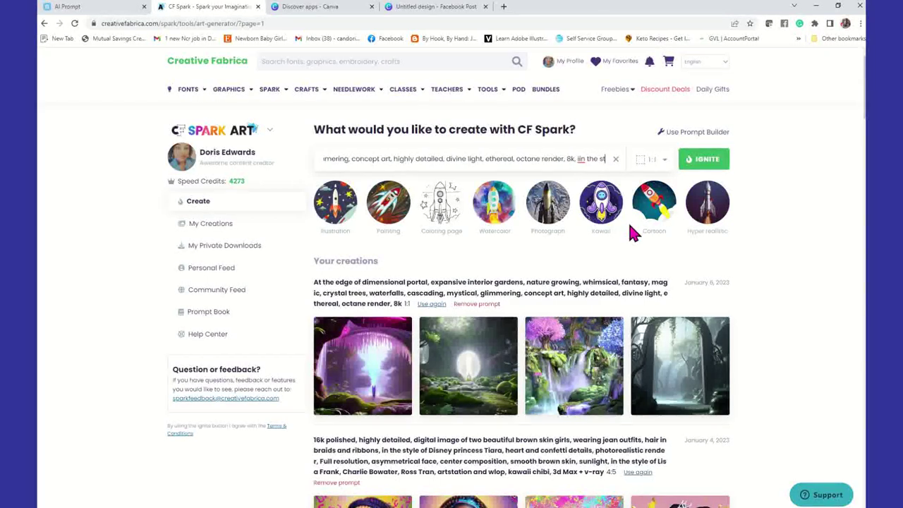
type("yle of")
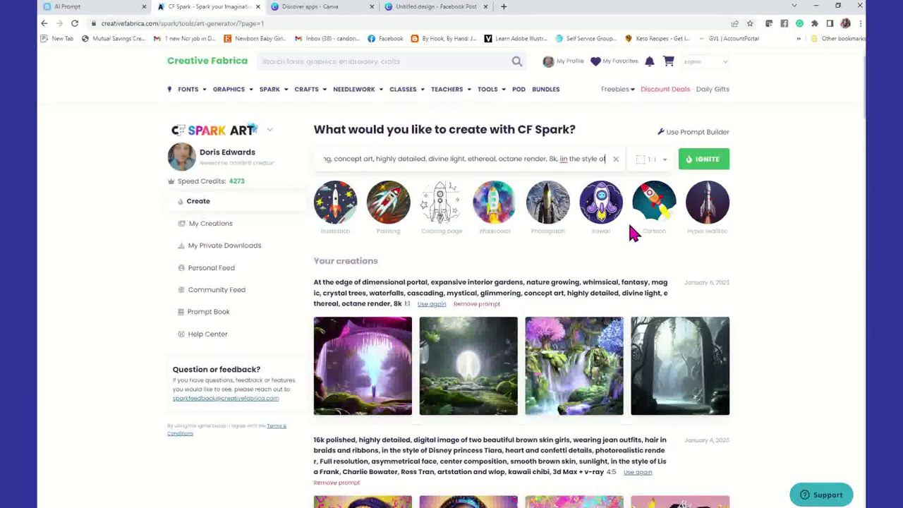
type(" ch")
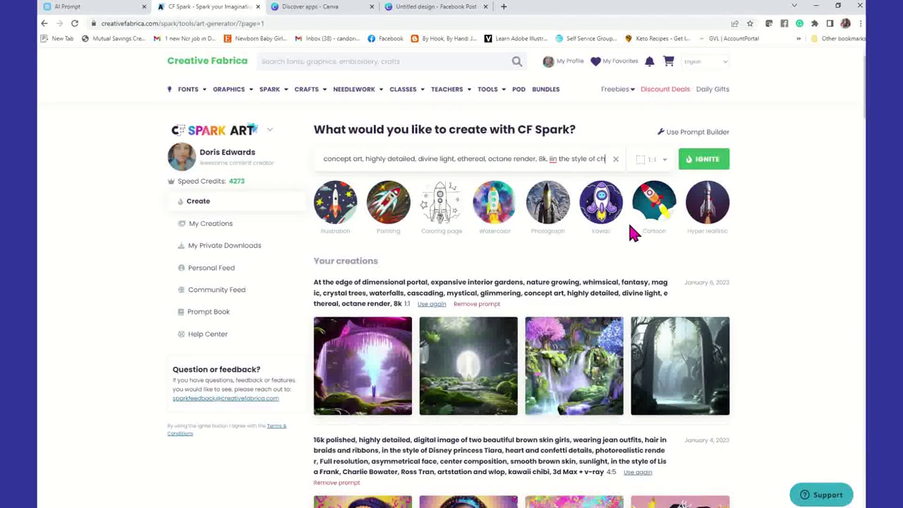
type("ar")
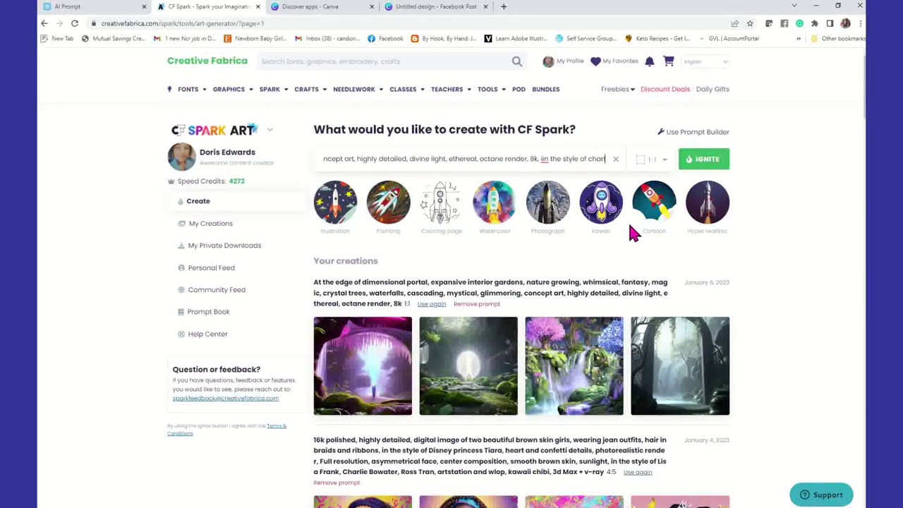
type("lie bow")
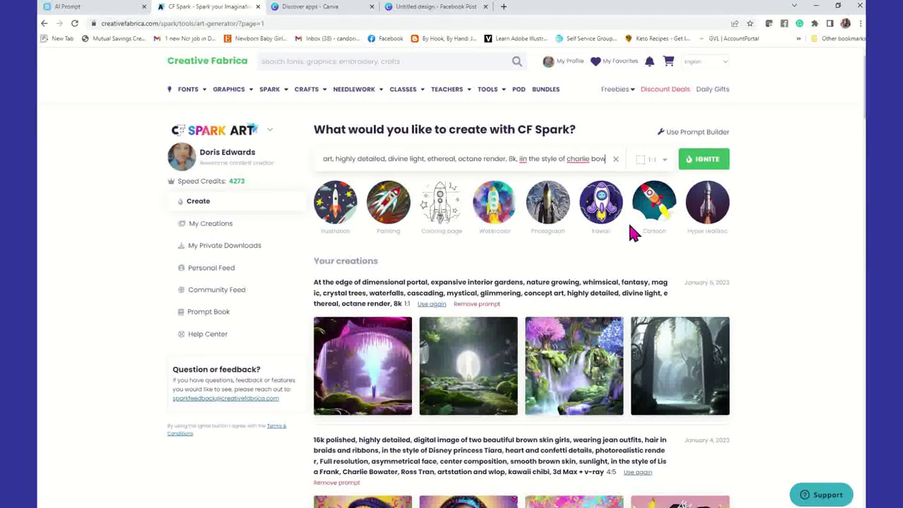
type("ater")
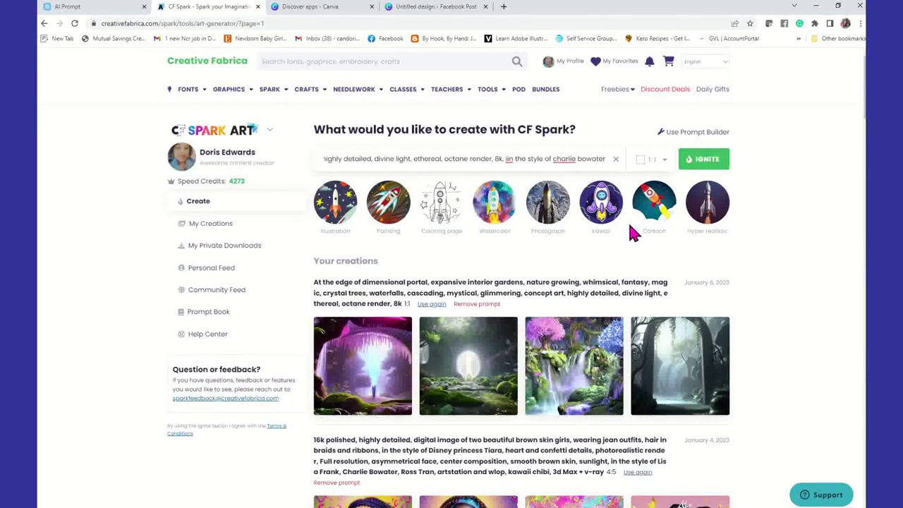
left_click(705, 163)
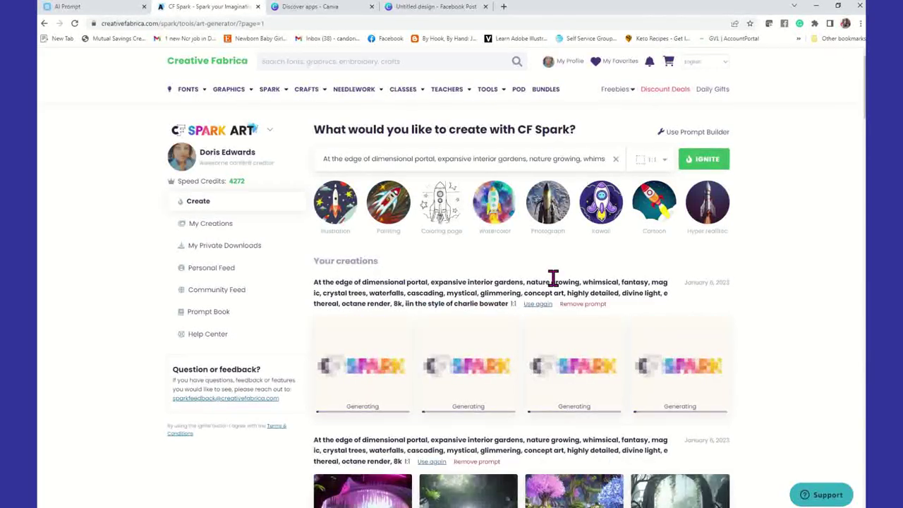
Examine enlarged previews of the four images generated with the added artist style, closing each preview.
scroll(553, 277, "down", 1)
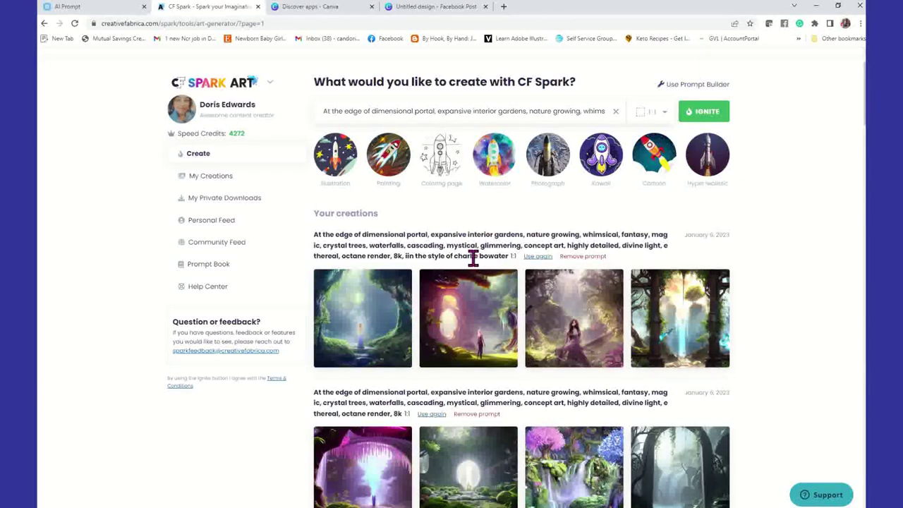
left_click(397, 294)
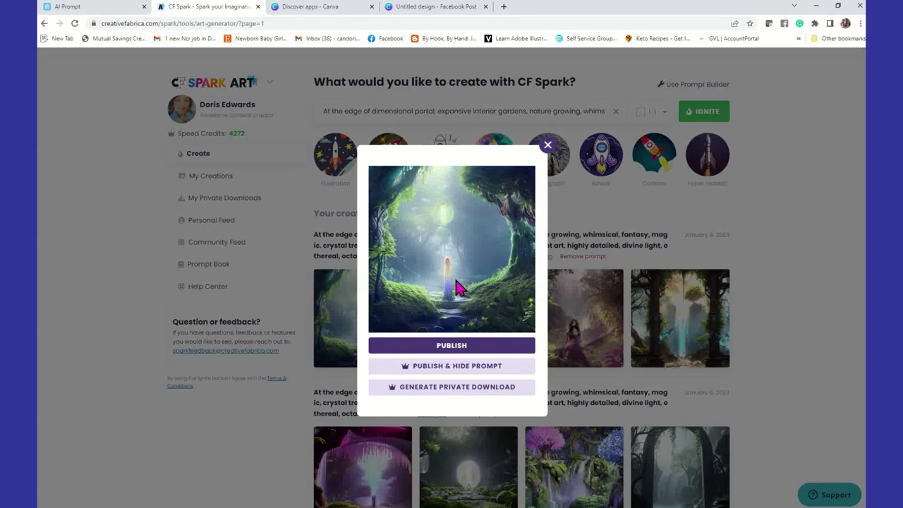
left_click(607, 220)
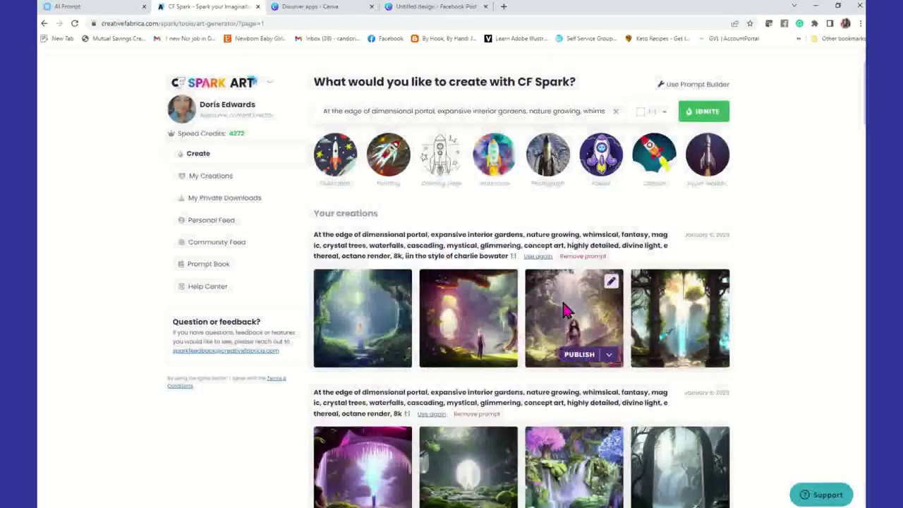
left_click(531, 289)
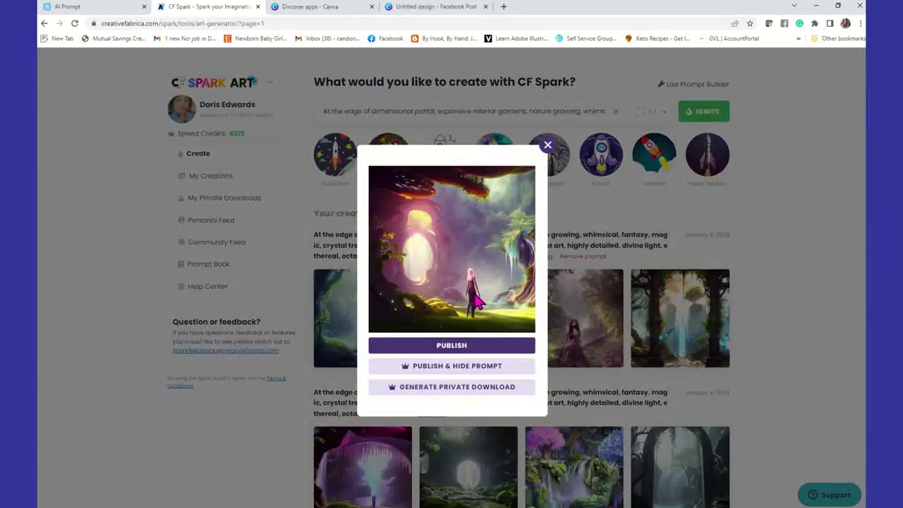
left_click(547, 146)
left_click(616, 290)
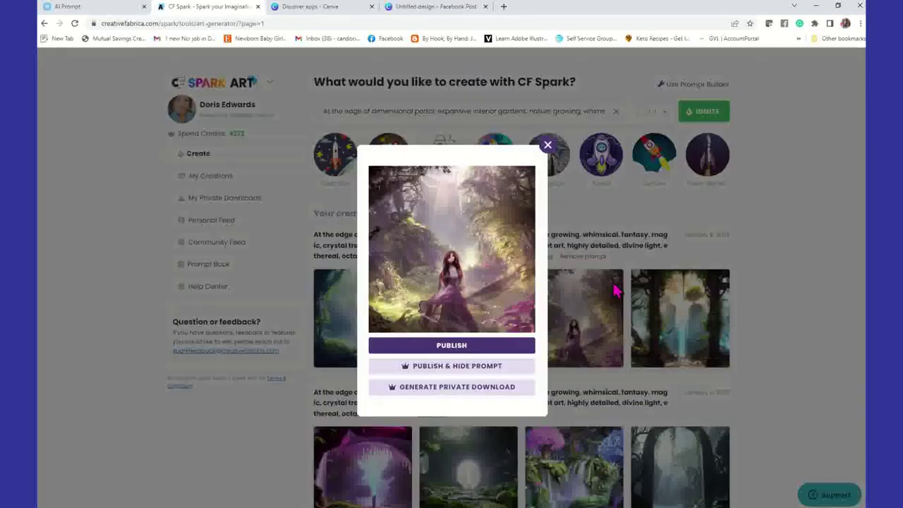
left_click(548, 147)
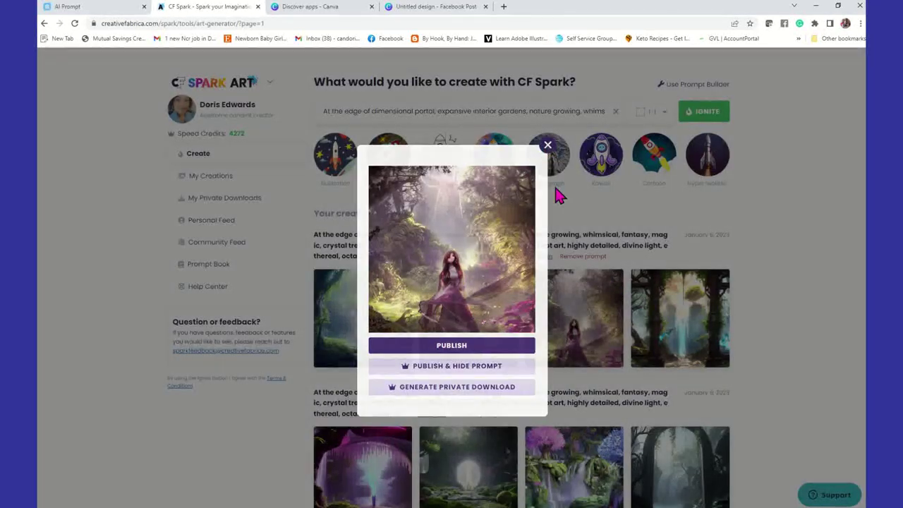
left_click(718, 289)
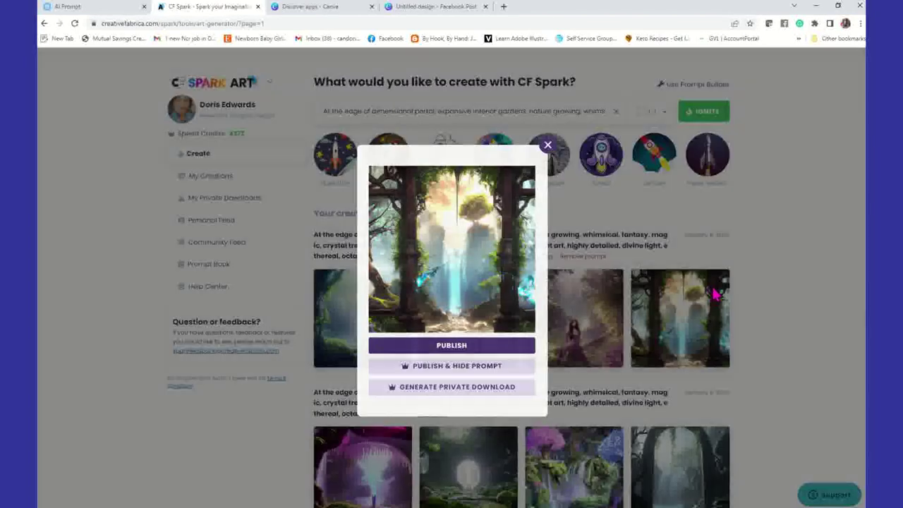
left_click(642, 236)
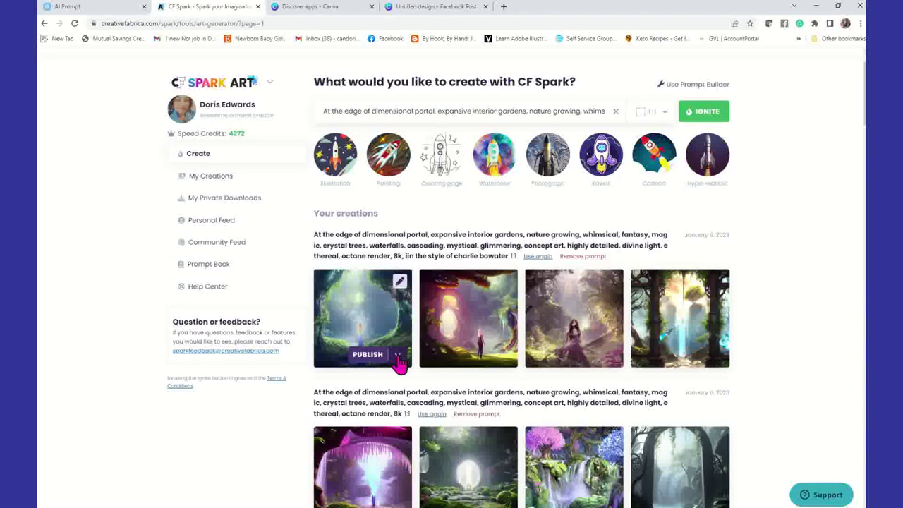
Publish the first image of the newest set, the glowing figure in the forest clearing, with its prompt shown.
left_click(397, 357)
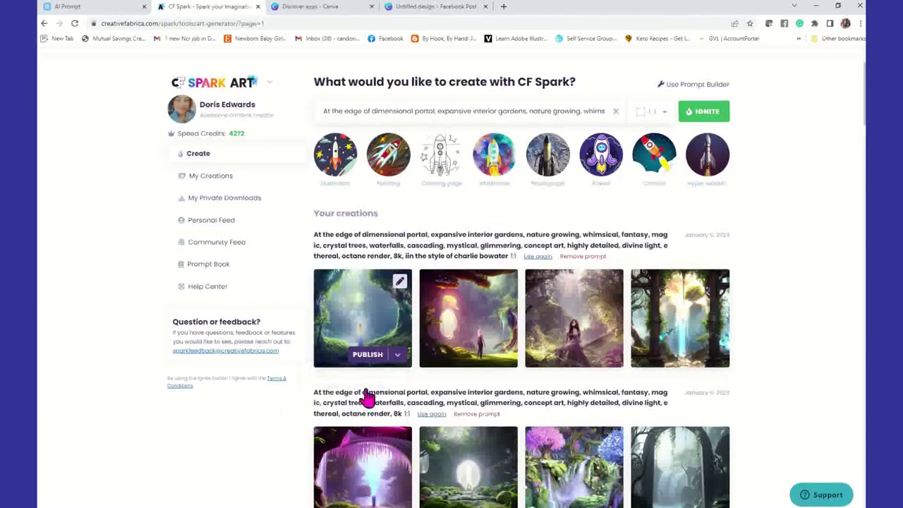
left_click(398, 357)
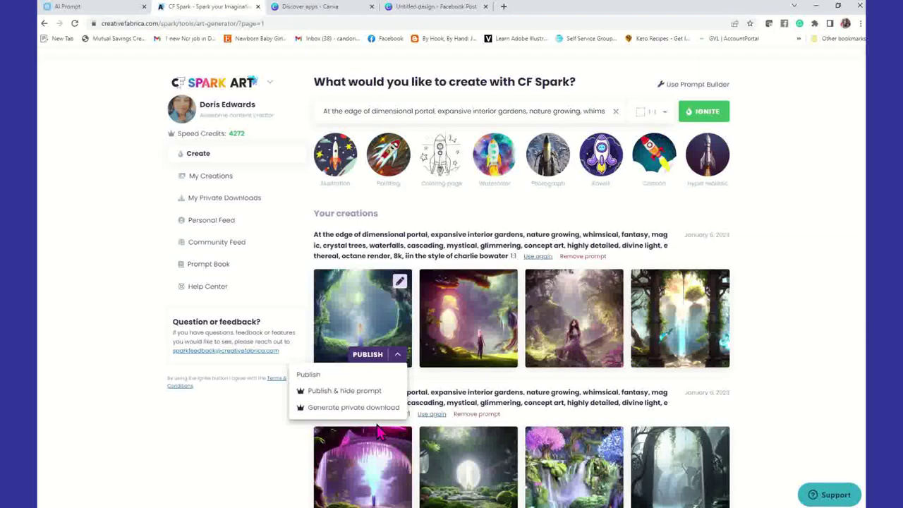
left_click(376, 360)
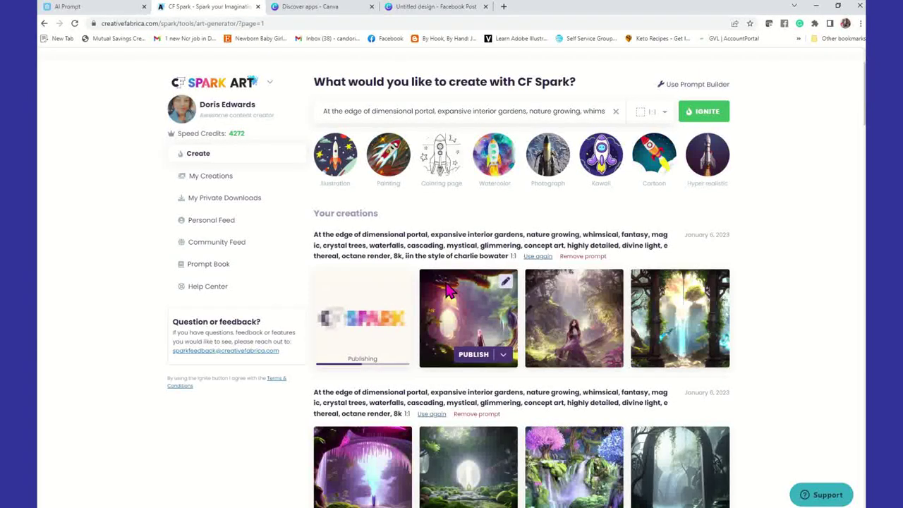
Highlight the newest creation's full prompt and review the publishing options of its second image without choosing one.
mouse_move(471, 365)
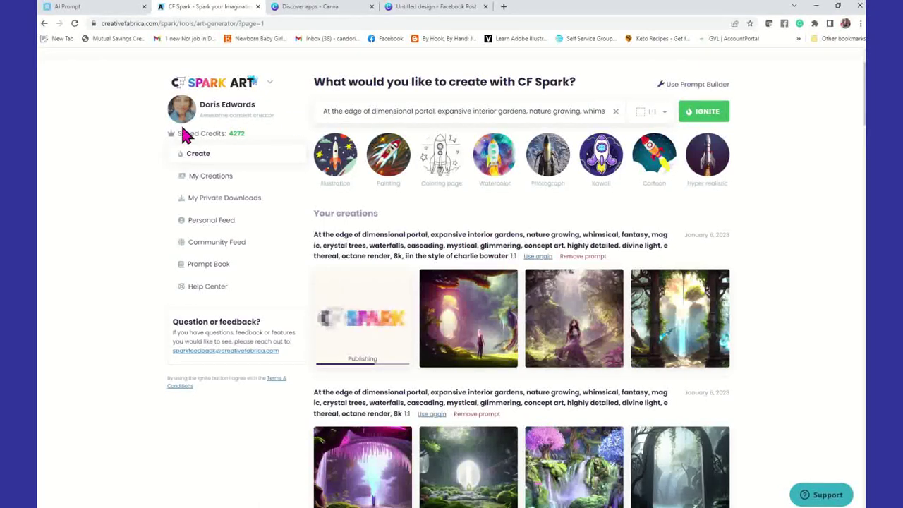
left_click_drag(509, 256, 313, 235)
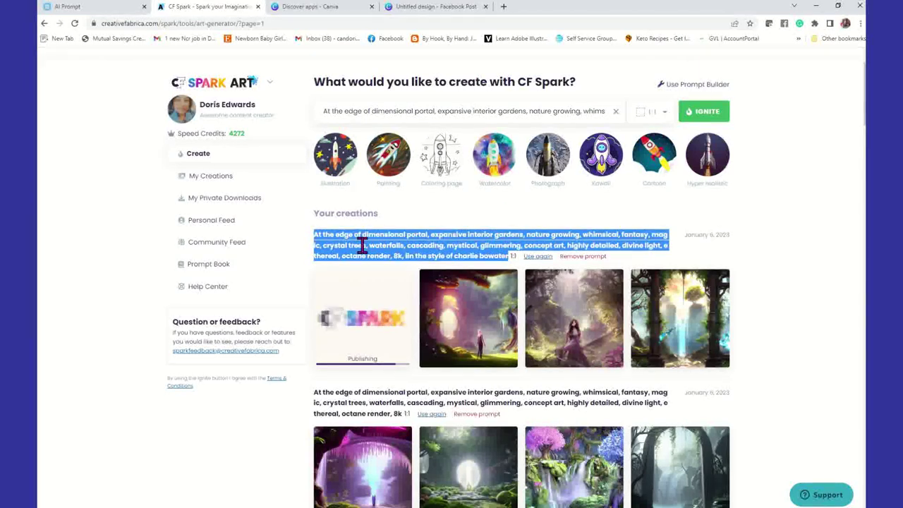
left_click(504, 356)
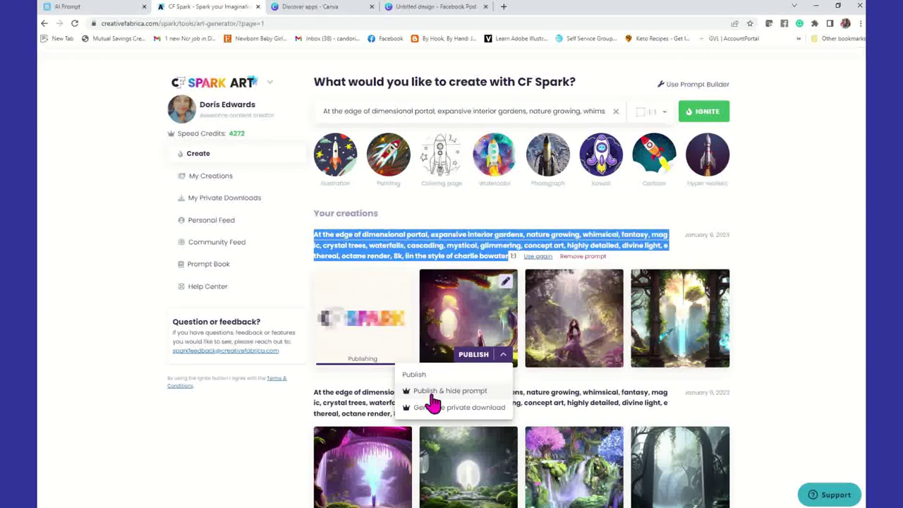
left_click(437, 207)
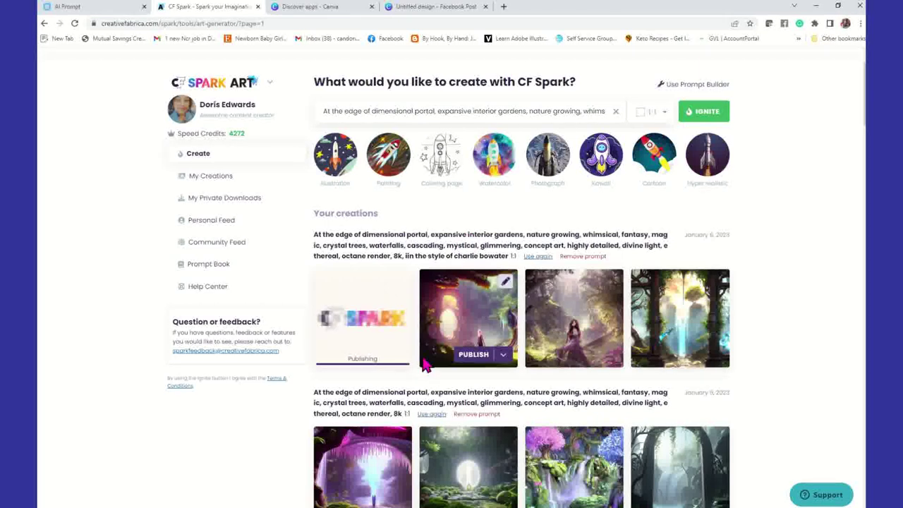
Open My Creations and look over the published images on the creator page.
mouse_move(603, 346)
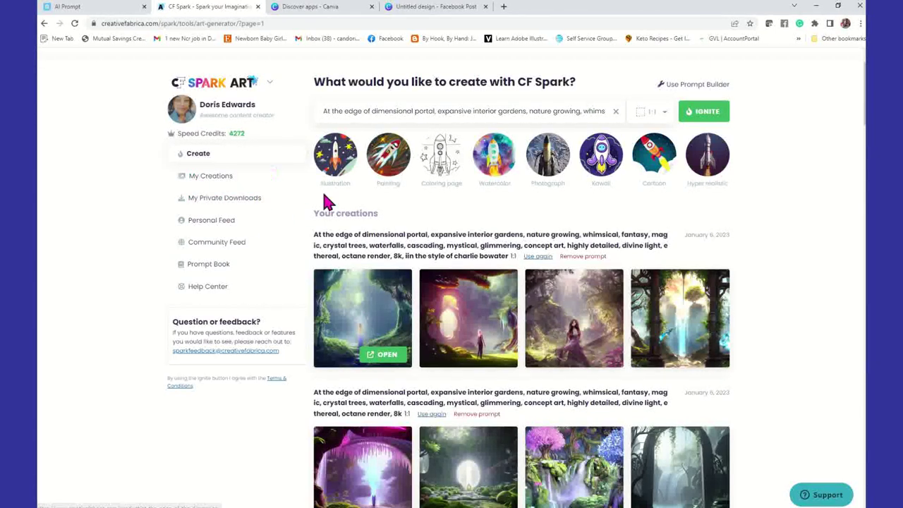
left_click(211, 177)
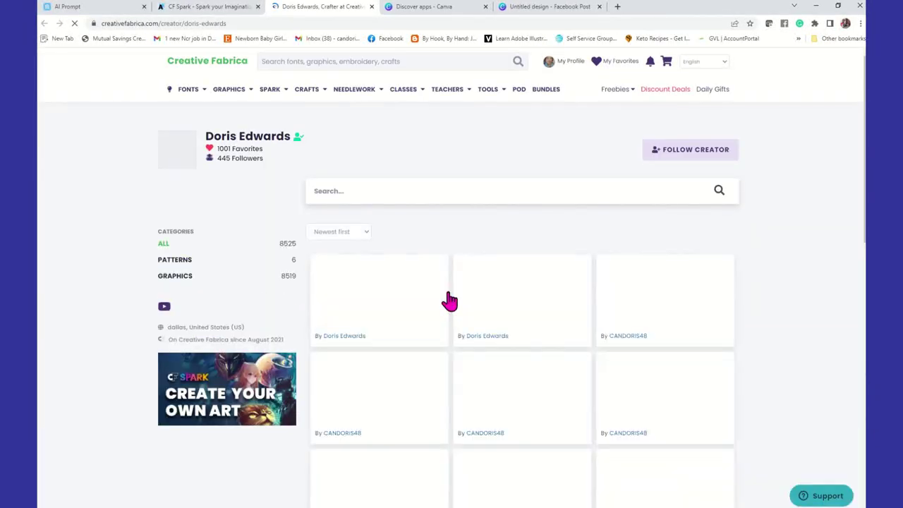
scroll(438, 307, "down", 1)
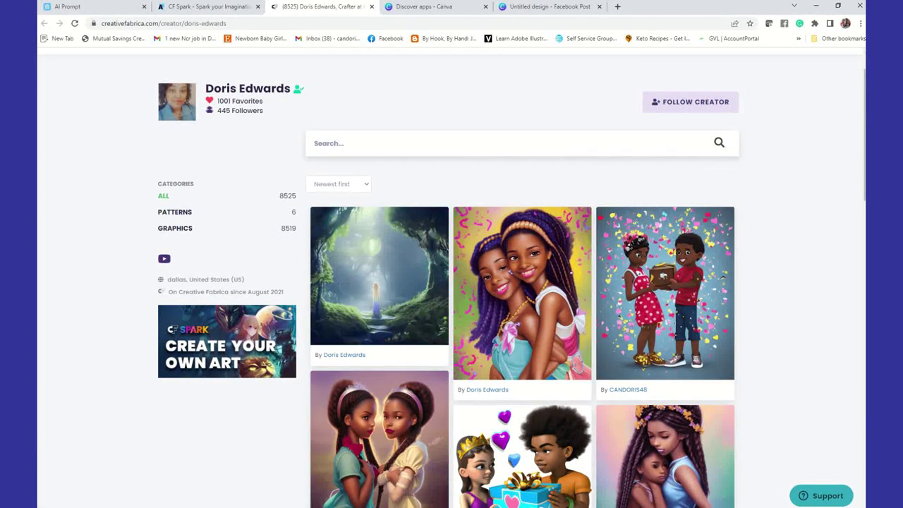
Browse further down the creator page's gallery of published images and return to the newest creation.
scroll(603, 344, "down", 15)
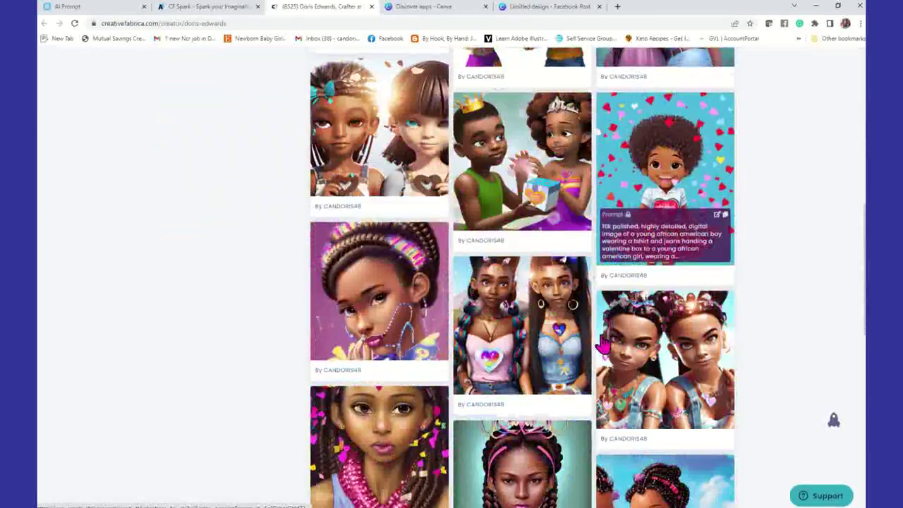
scroll(603, 344, "down", 10)
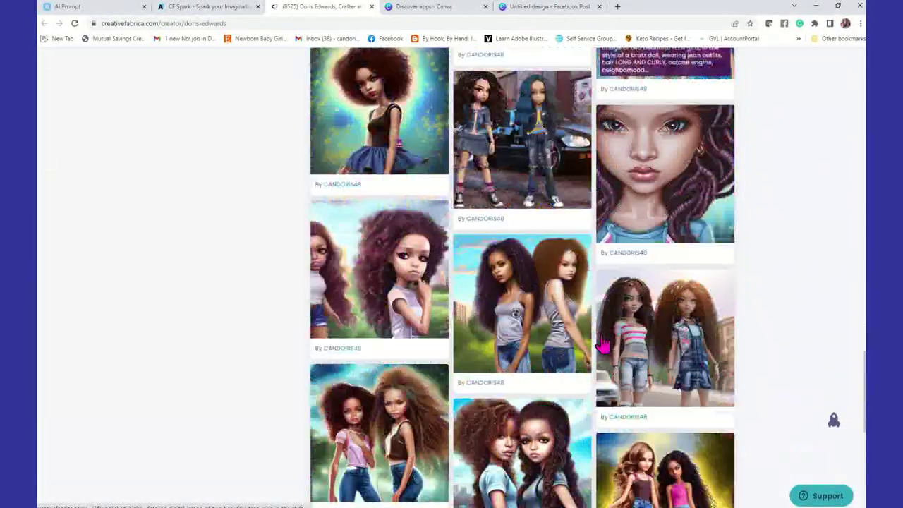
scroll(599, 343, "down", 10)
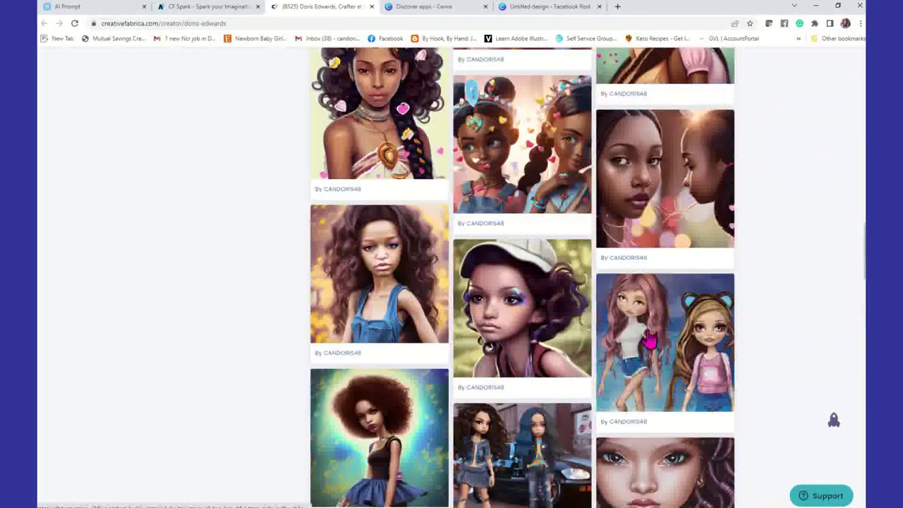
scroll(649, 340, "up", 20)
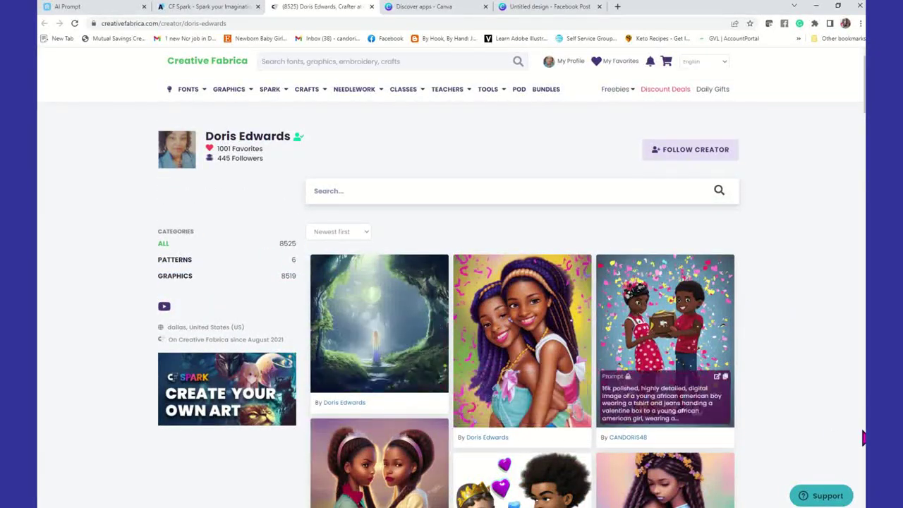
Open the newest creation, At the Edge of the Dimension, and review its image, prompt, project, description and comment sections.
left_click(427, 295)
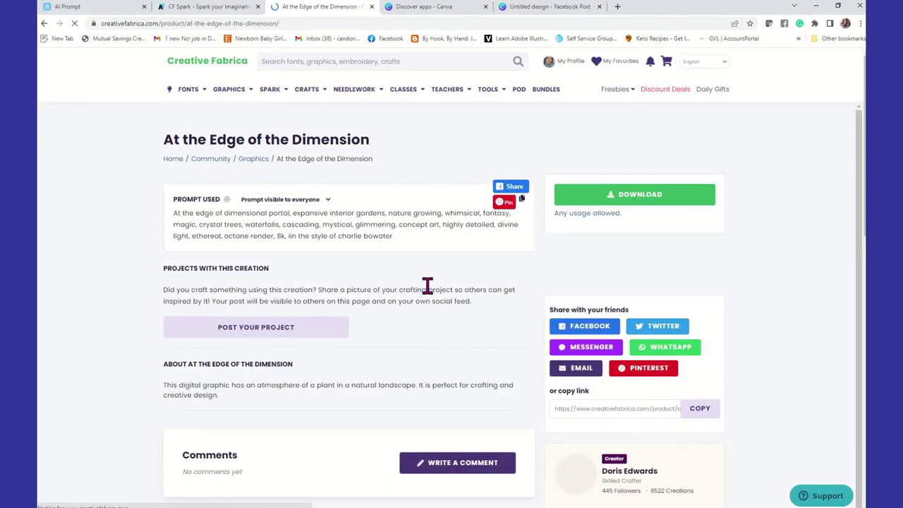
scroll(330, 325, "down", 5)
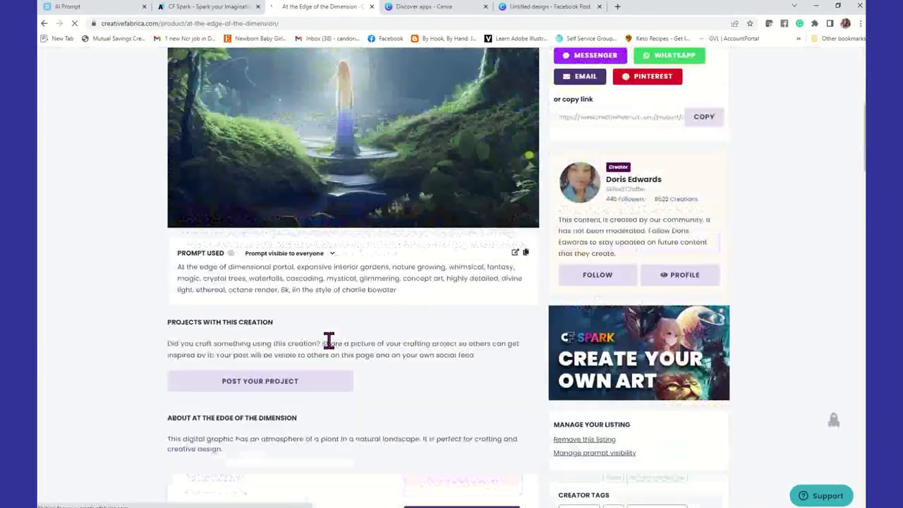
scroll(330, 340, "down", 1)
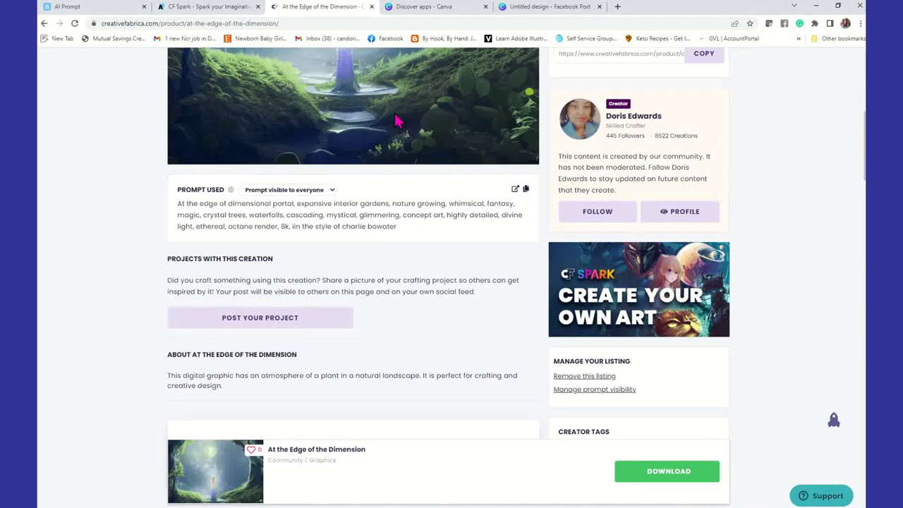
scroll(383, 228, "down", 2)
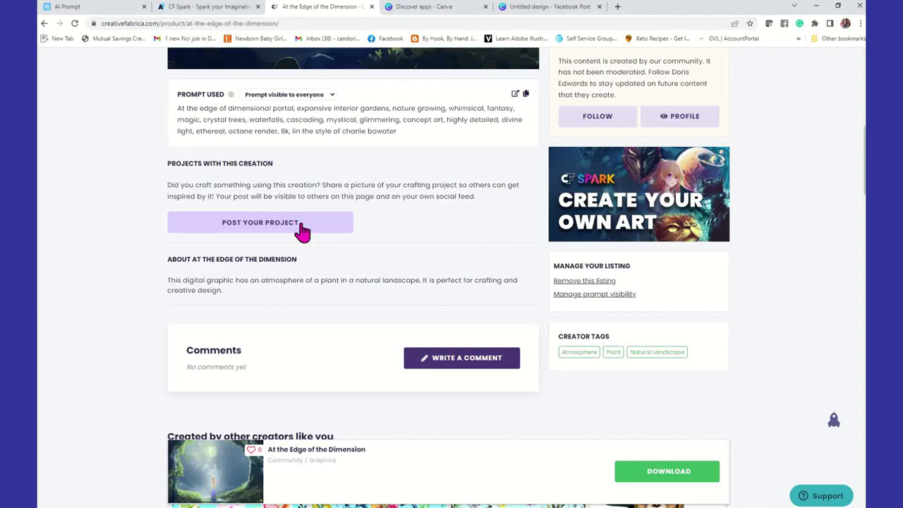
scroll(356, 241, "up", 5)
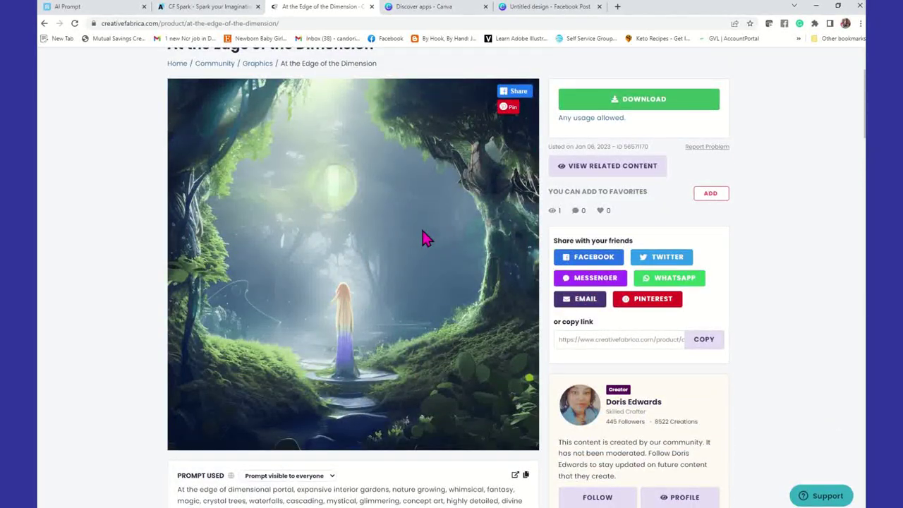
scroll(420, 238, "down", 5)
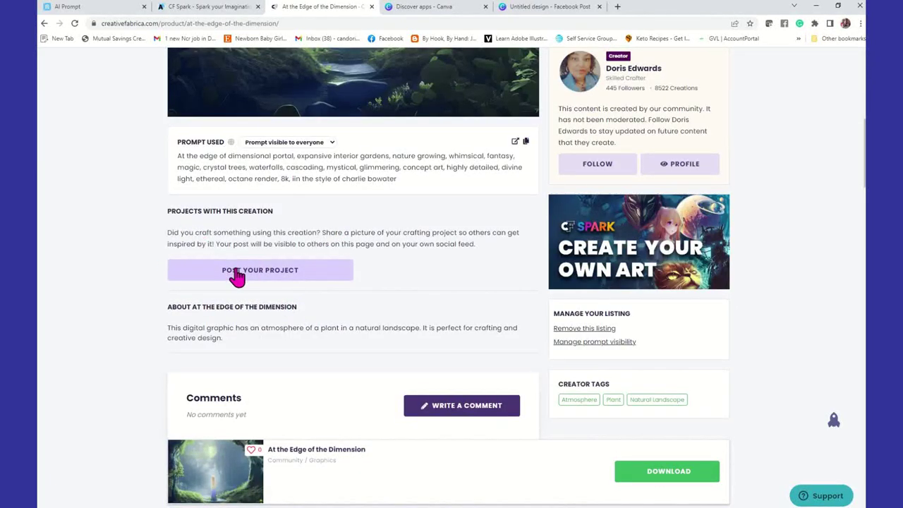
scroll(342, 141, "up", 2)
scroll(356, 278, "down", 4)
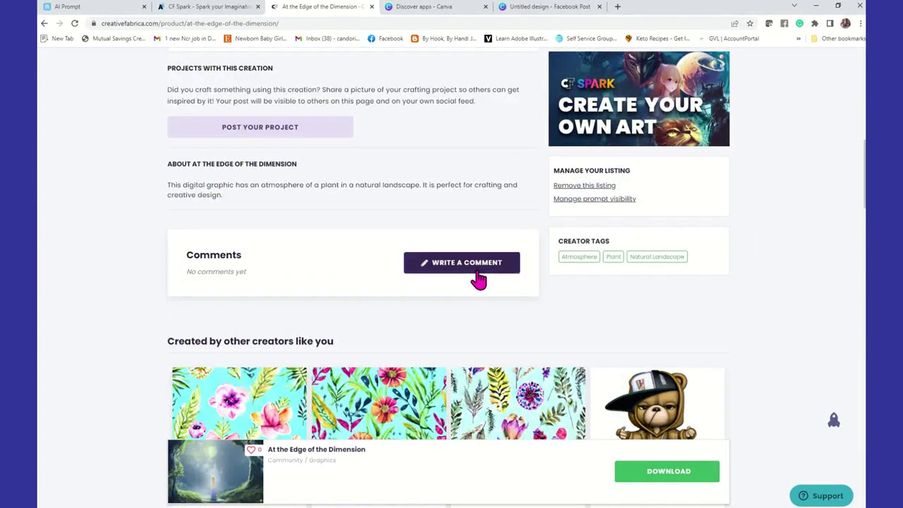
scroll(469, 278, "down", 2)
Check the visibility choices for the listing's prompt and leave it set to Prompt visible to everyone.
scroll(466, 285, "up", 3)
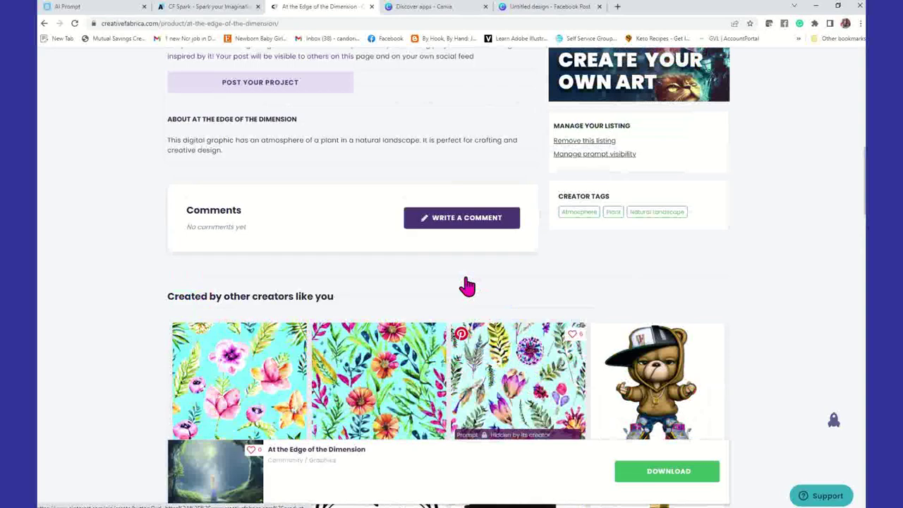
scroll(628, 269, "up", 2)
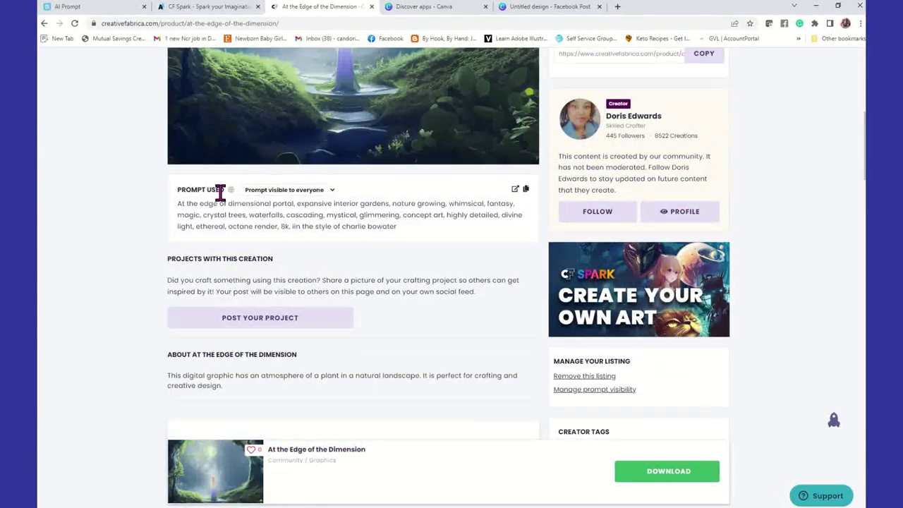
left_click(331, 190)
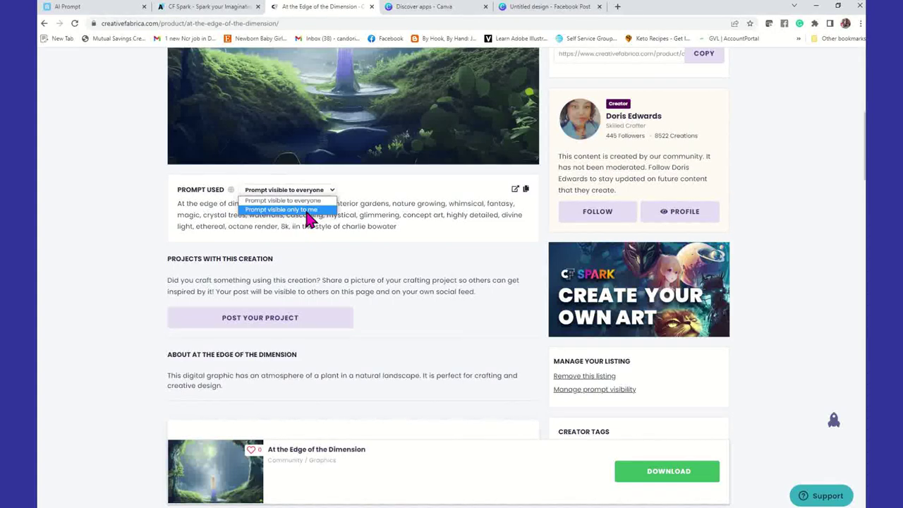
left_click(379, 206)
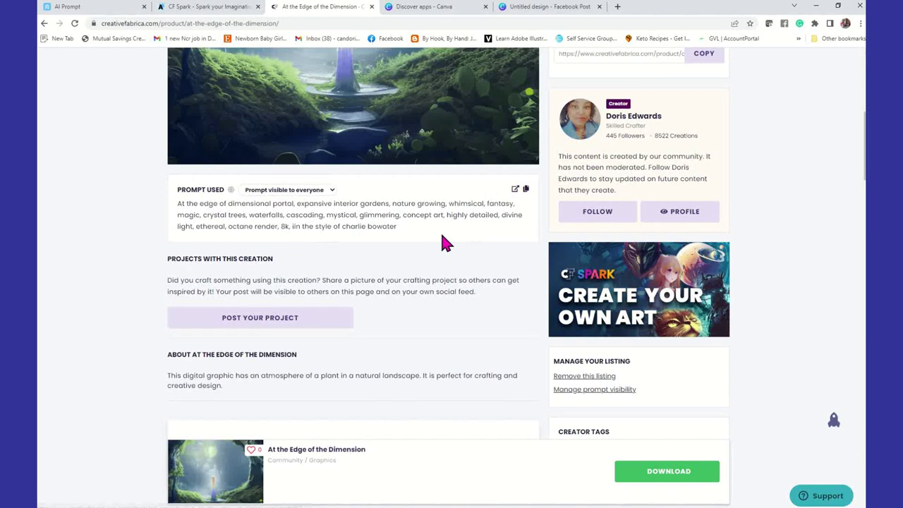
Review the listing's download, related content, favorites, sharing, creator profile and listing management options.
scroll(440, 238, "up", 3)
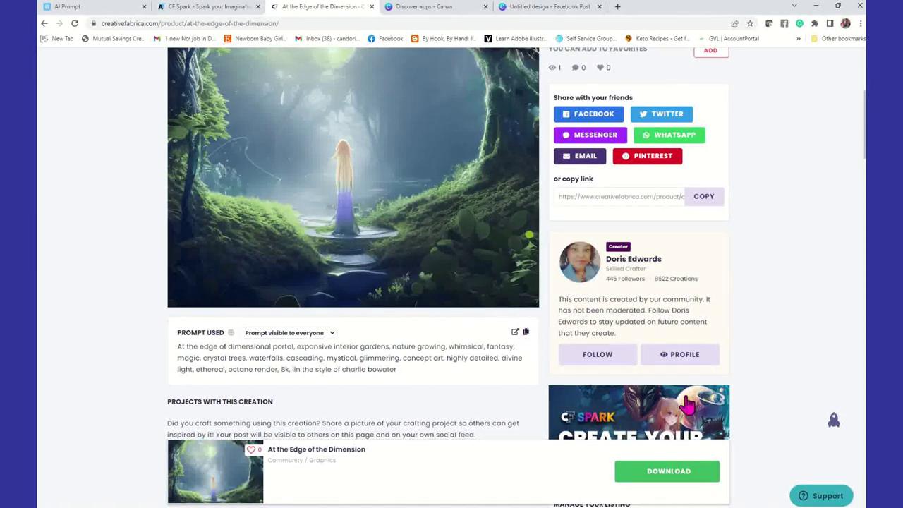
scroll(708, 367, "up", 1)
scroll(708, 368, "up", 3)
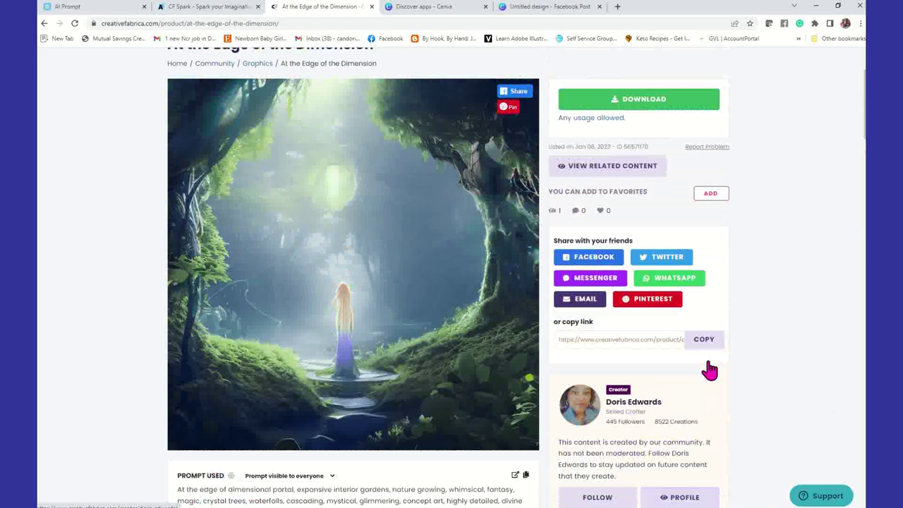
left_click(685, 151)
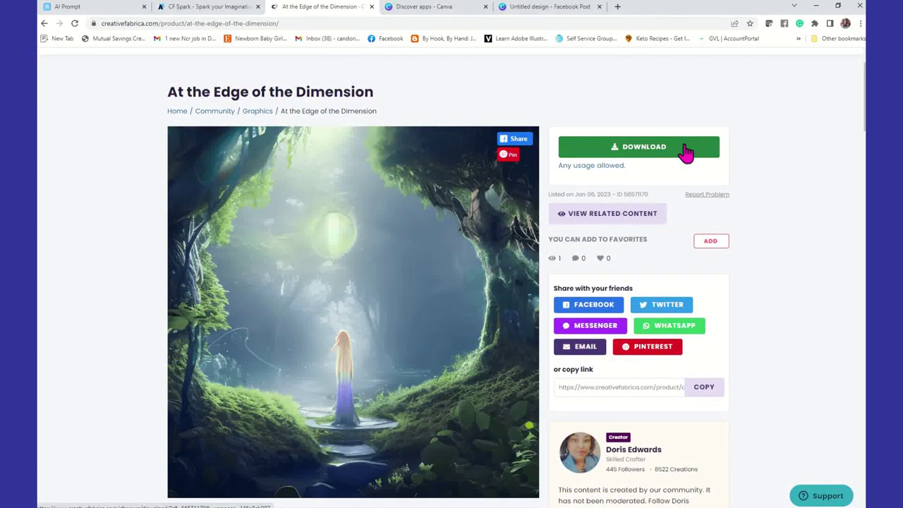
scroll(617, 226, "down", 1)
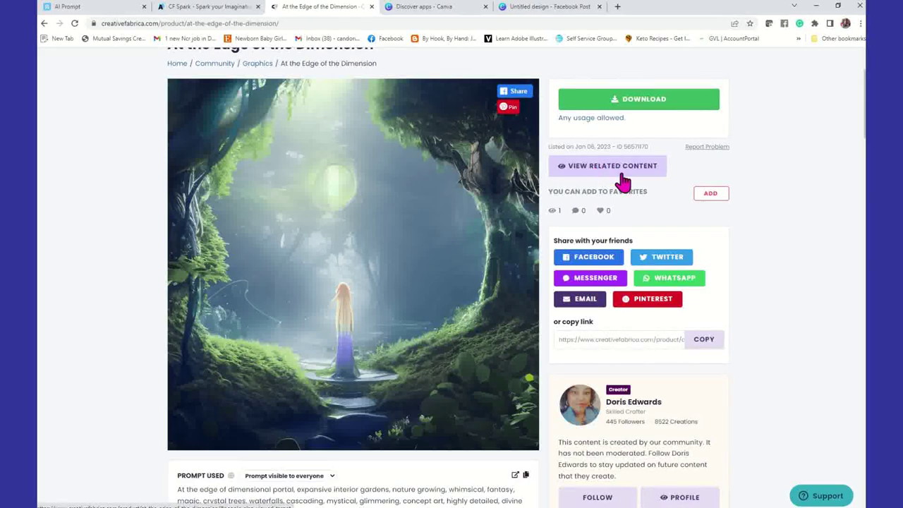
scroll(615, 220, "down", 1)
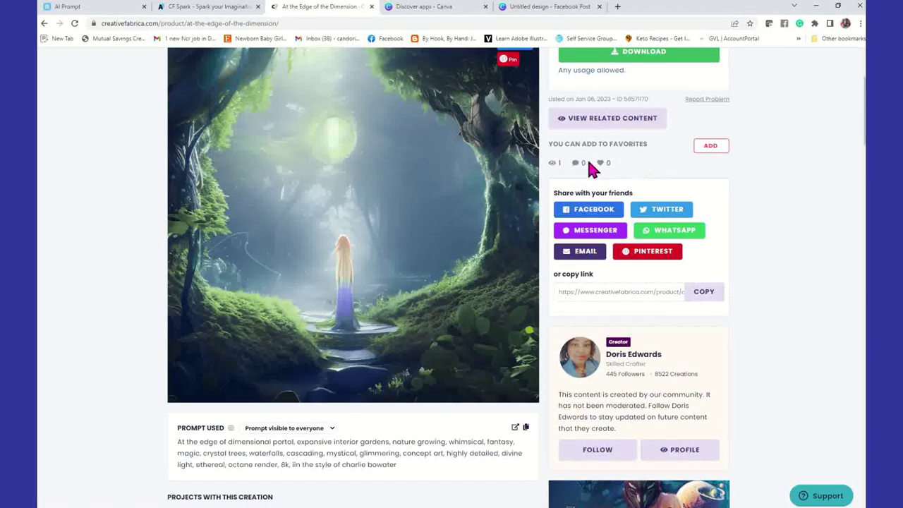
scroll(633, 172, "down", 1)
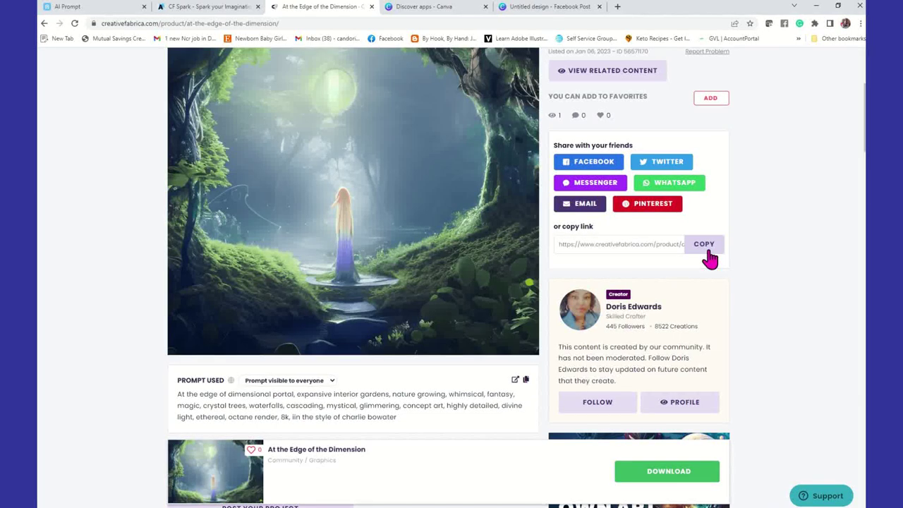
scroll(708, 259, "down", 2)
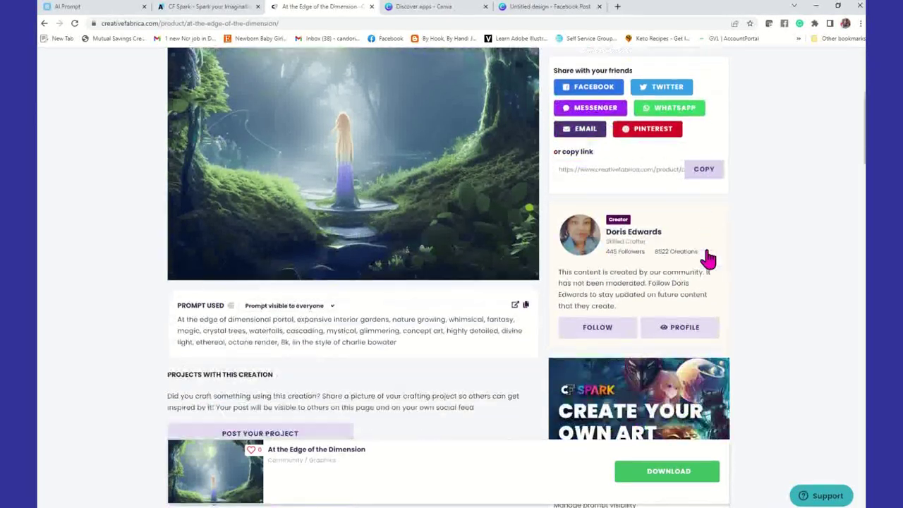
scroll(706, 254, "down", 1)
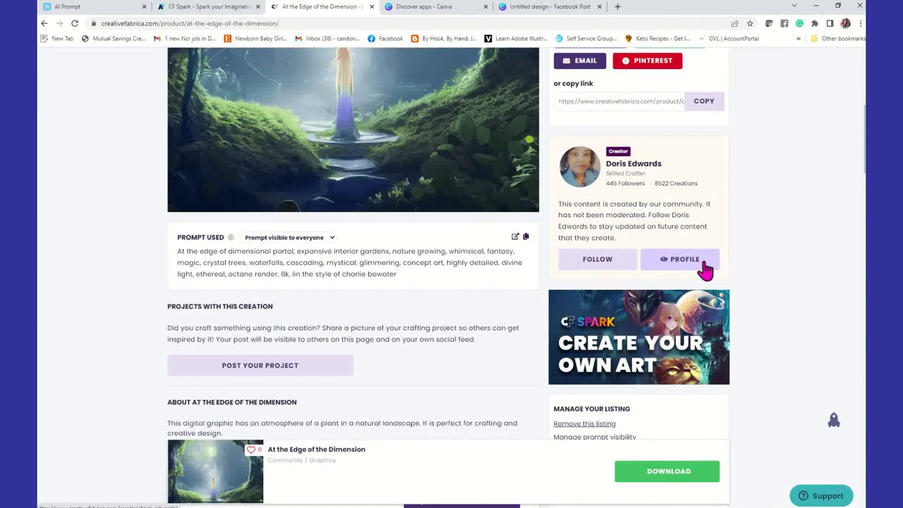
scroll(698, 271, "down", 2)
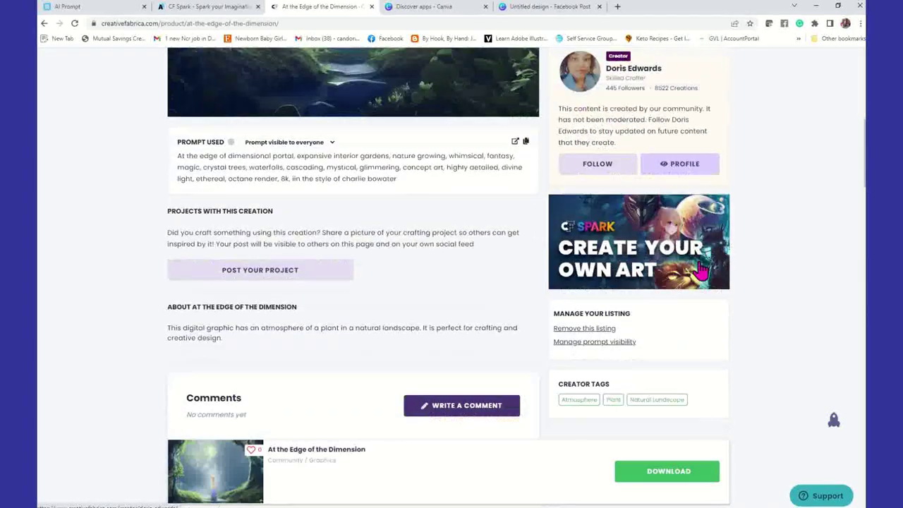
scroll(366, 201, "up", 3)
scroll(364, 205, "up", 4)
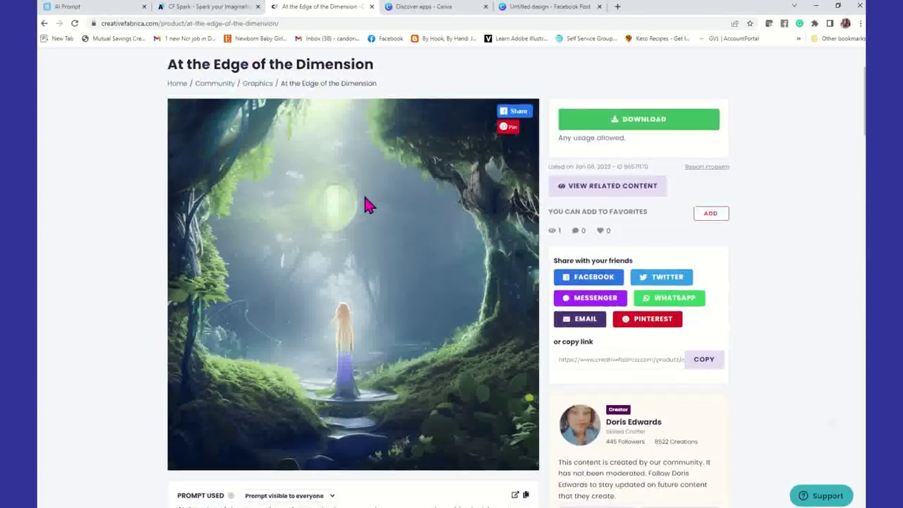
scroll(381, 299, "down", 5)
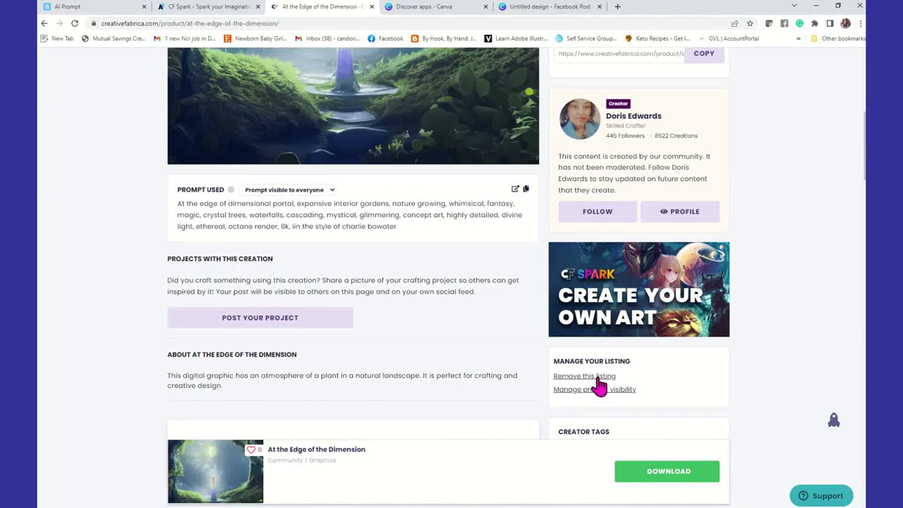
scroll(433, 325, "up", 5)
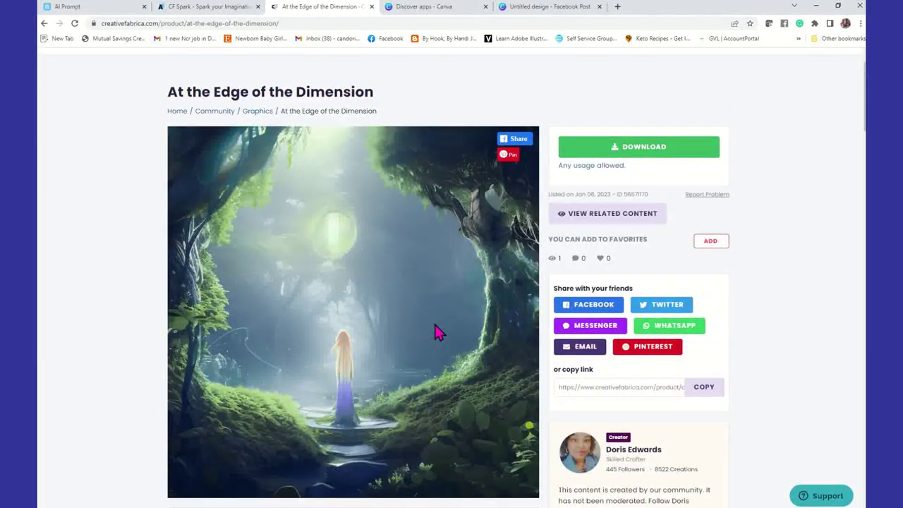
Browse the images under Created by other creators like you and check whether their prompts are shown.
scroll(434, 323, "down", 4)
scroll(434, 324, "down", 12)
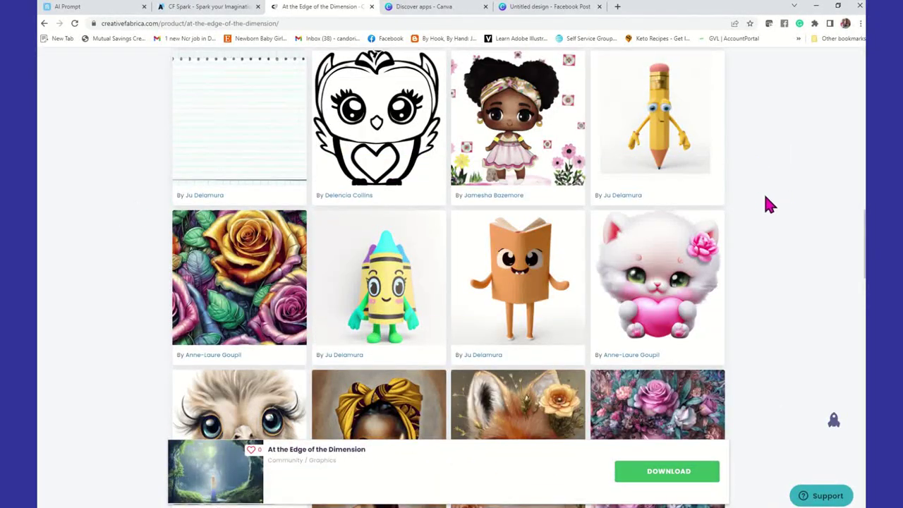
scroll(766, 204, "down", 2)
scroll(760, 204, "down", 2)
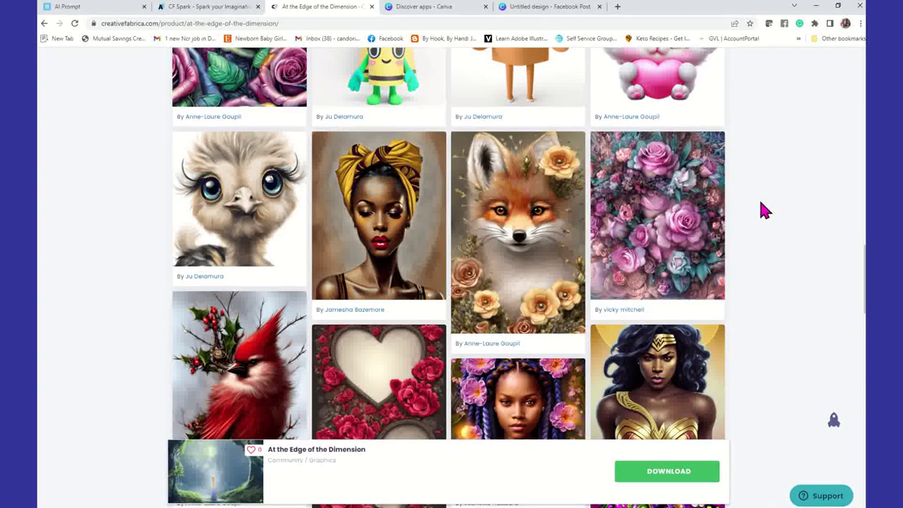
scroll(494, 303, "down", 5)
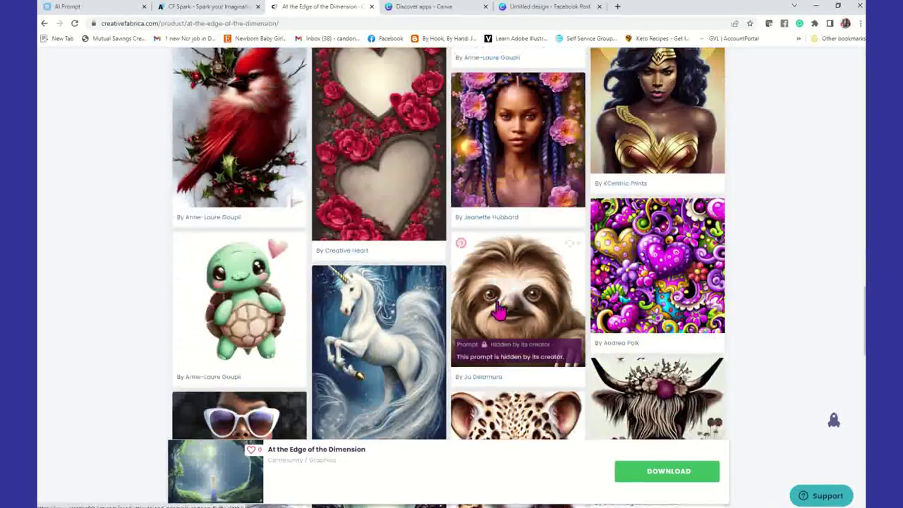
scroll(498, 310, "down", 4)
scroll(497, 311, "up", 1)
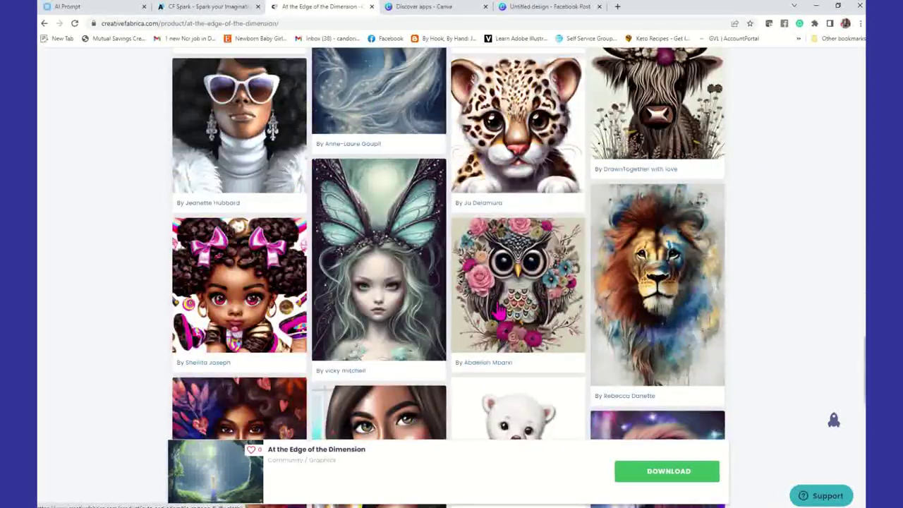
scroll(497, 310, "up", 8)
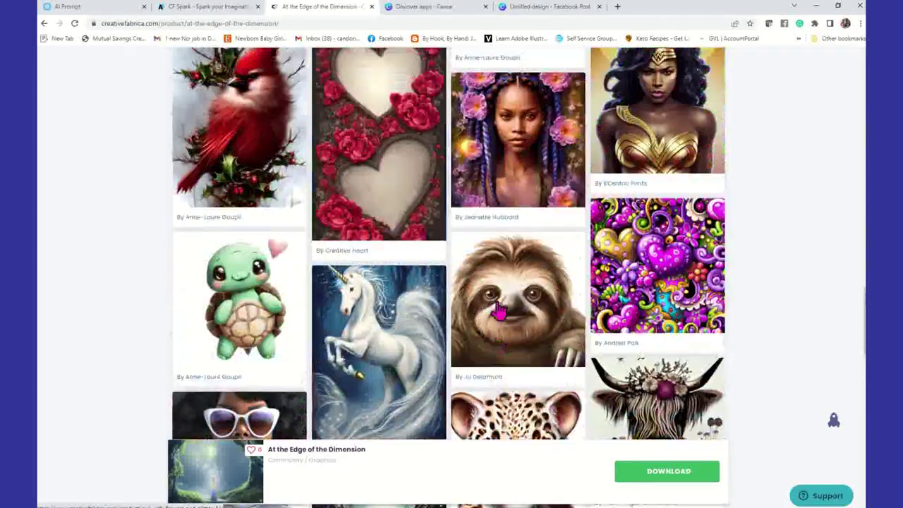
scroll(497, 310, "up", 3)
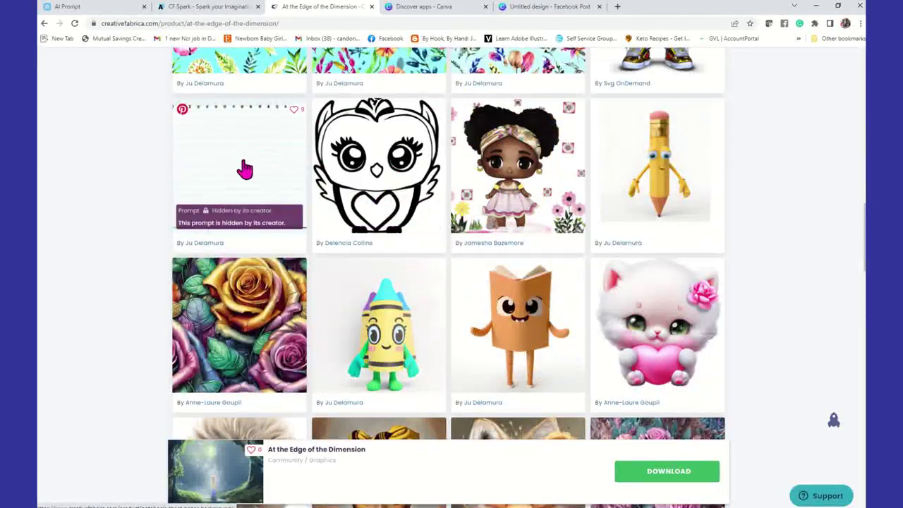
scroll(243, 168, "up", 2)
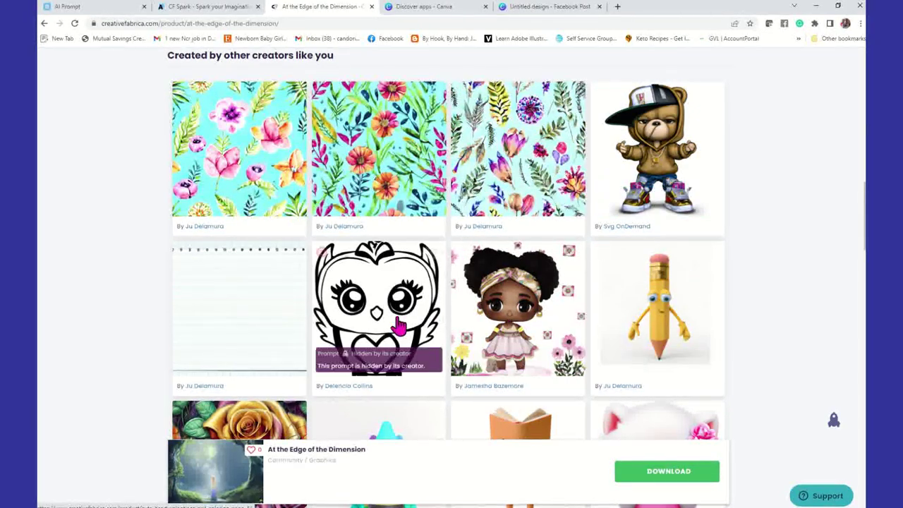
scroll(258, 333, "down", 2)
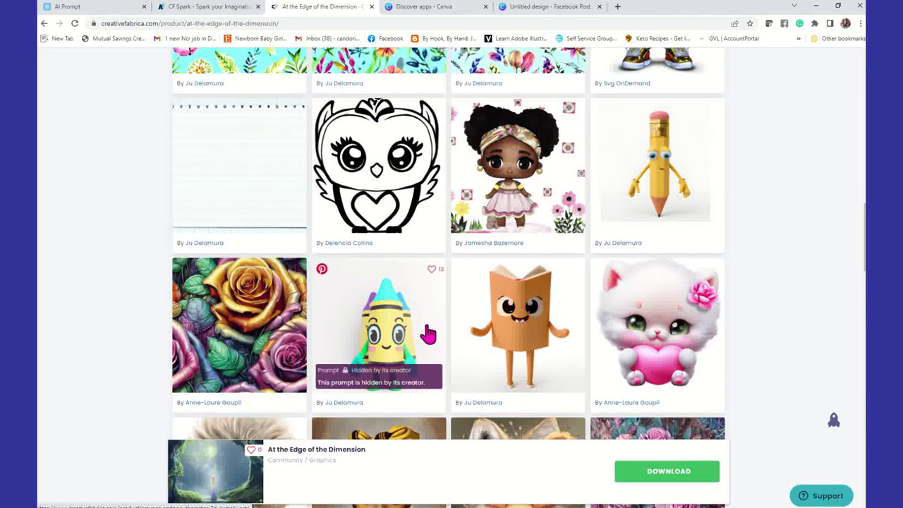
Open the Fox on a Bed of Flowers listing and review its prompt visibility, creator details and download option, then close it.
scroll(653, 341, "down", 3)
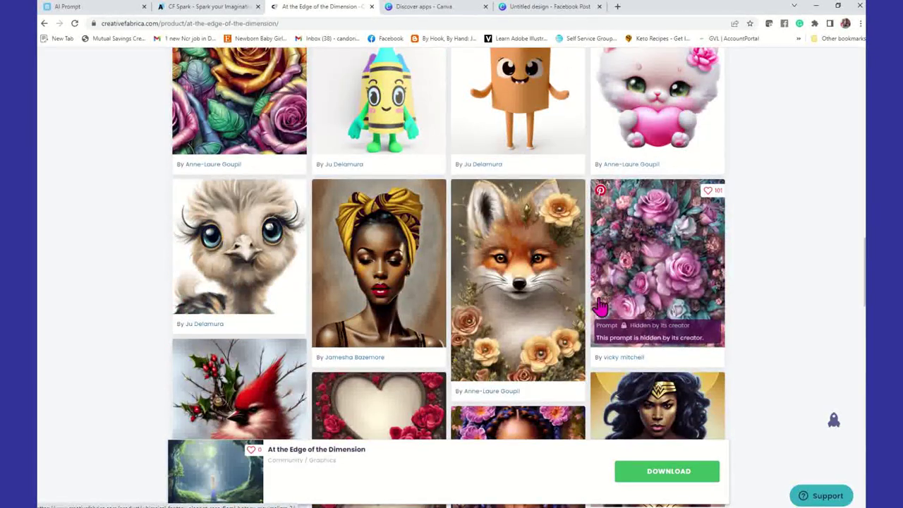
left_click(612, 326)
left_click(584, 317)
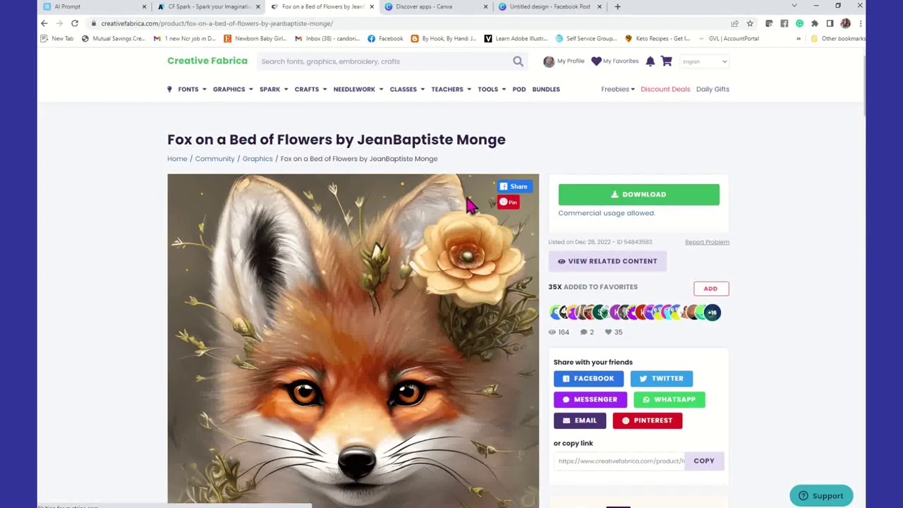
scroll(409, 265, "down", 2)
scroll(411, 270, "down", 3)
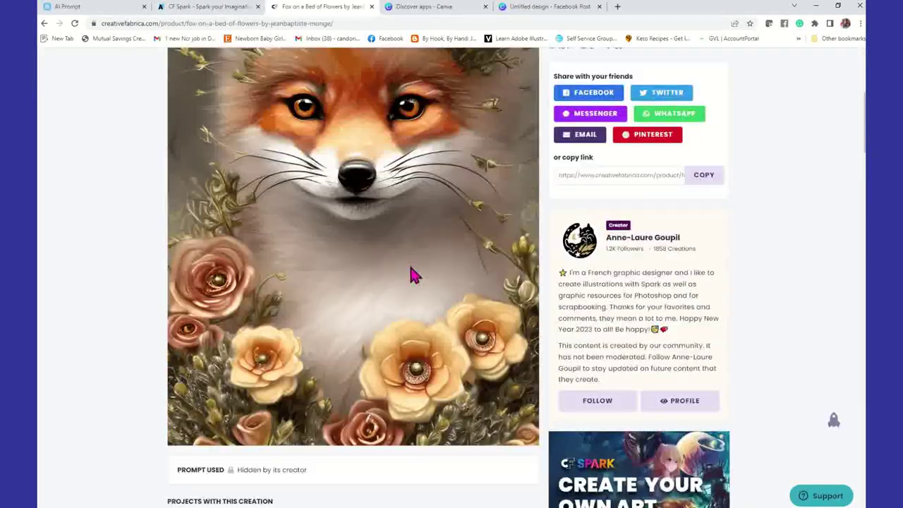
scroll(413, 274, "down", 2)
scroll(413, 275, "down", 1)
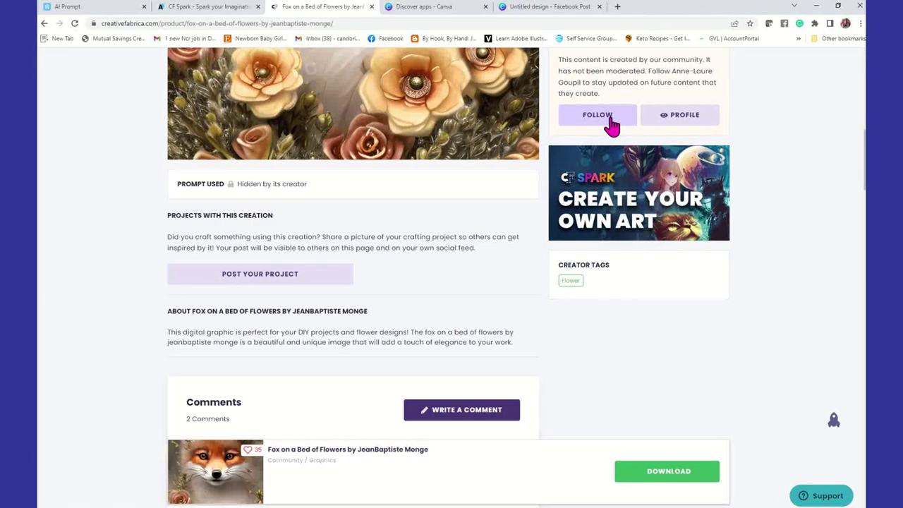
scroll(600, 141, "up", 10)
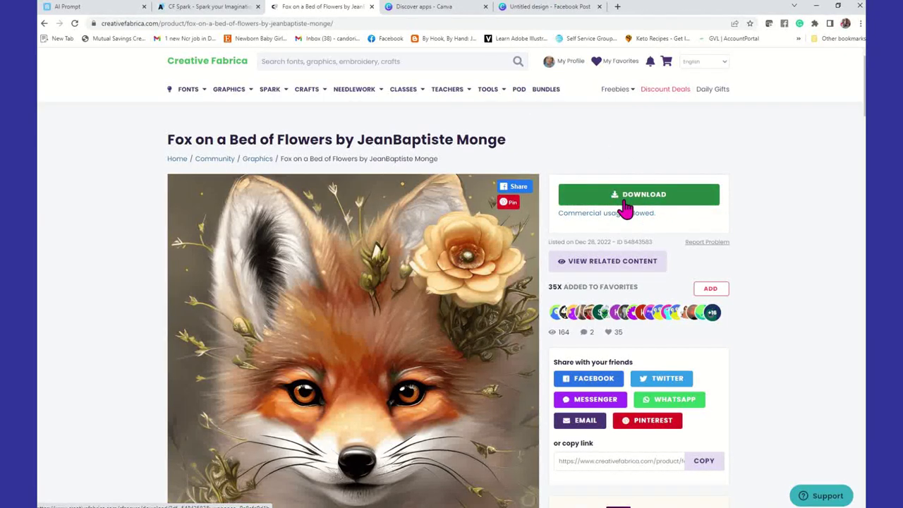
left_click(371, 7)
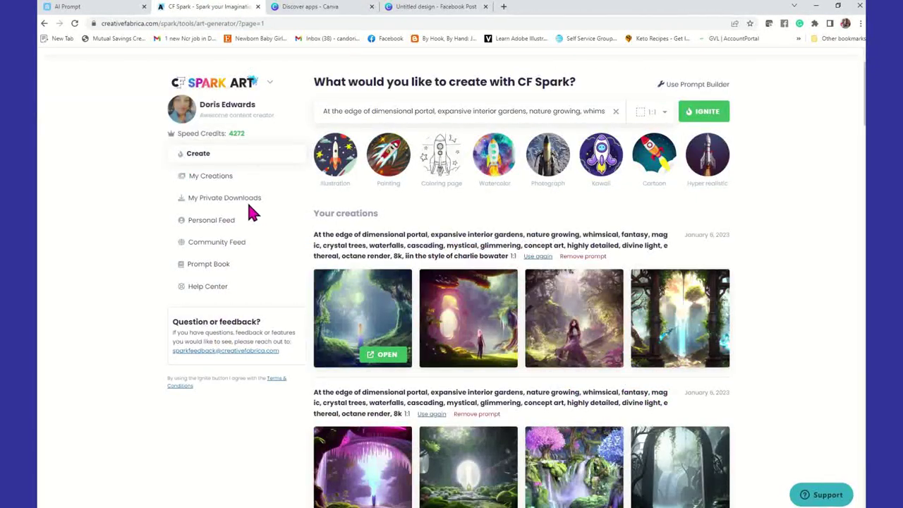
Generate a private download of the second image in the newest dimensional portal creation.
mouse_move(484, 357)
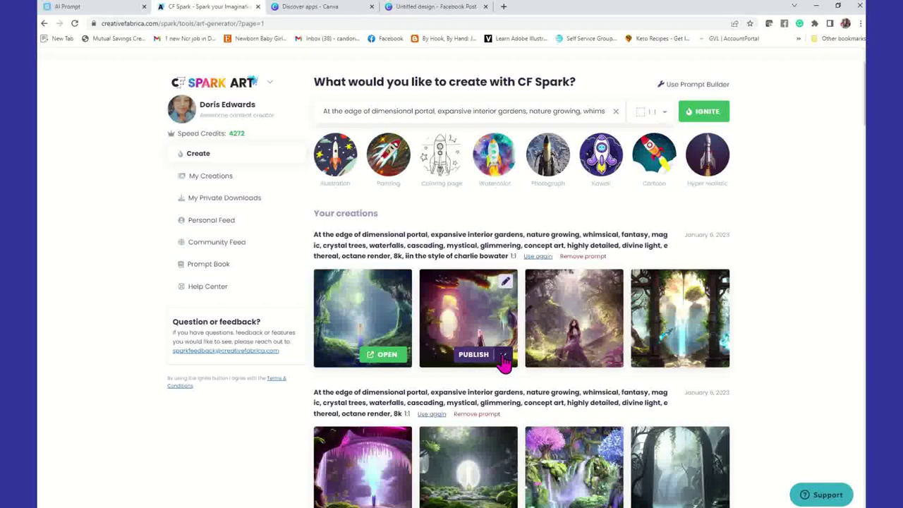
left_click(503, 354)
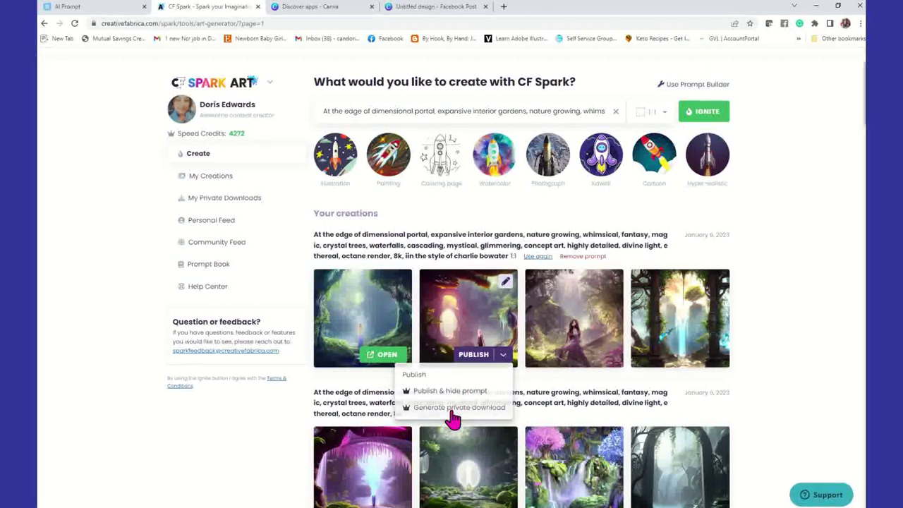
left_click(452, 411)
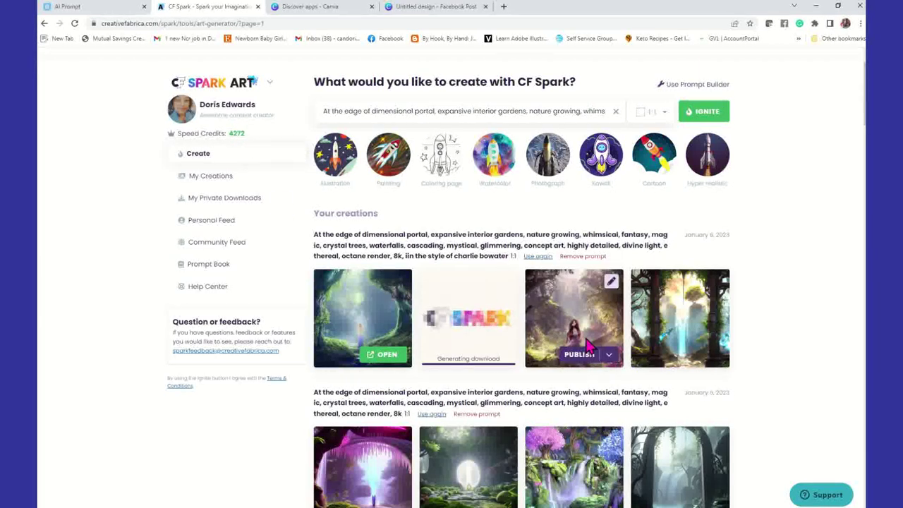
Check the publishing options of the third image in the newest creation and open My Private Downloads.
mouse_move(589, 355)
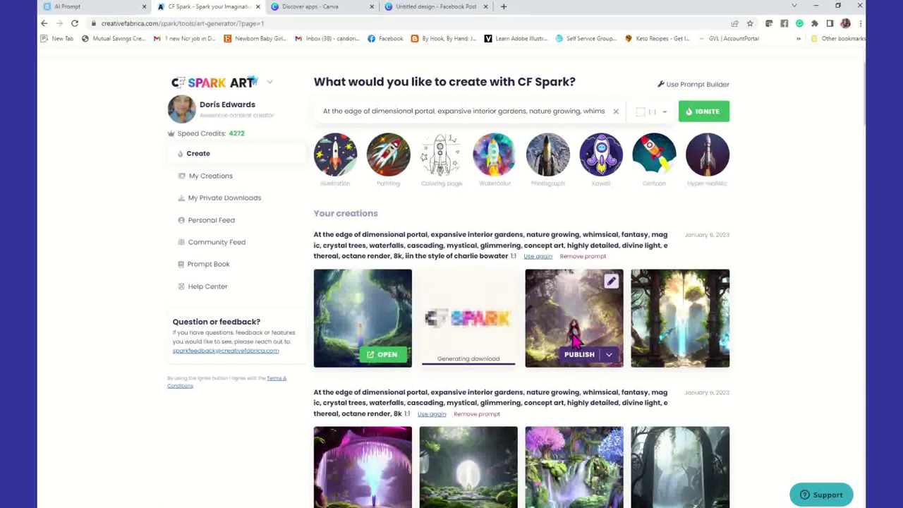
left_click(609, 356)
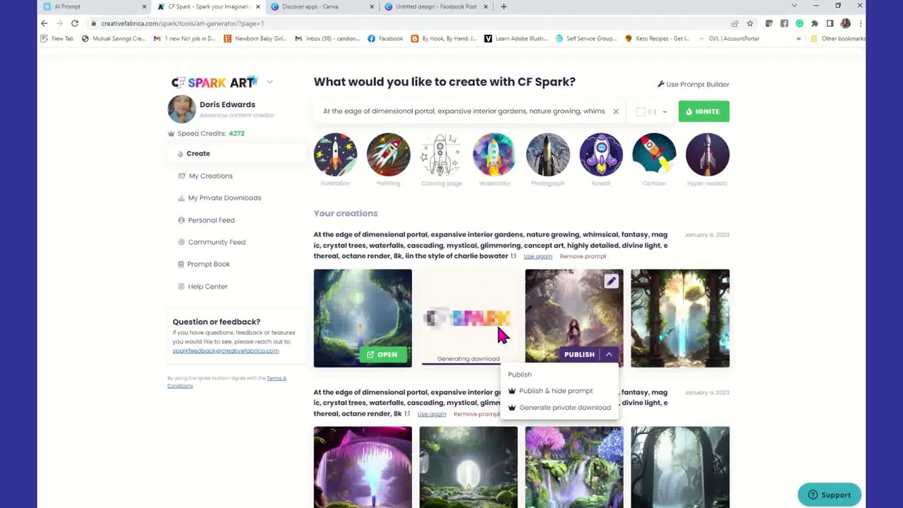
left_click(233, 201)
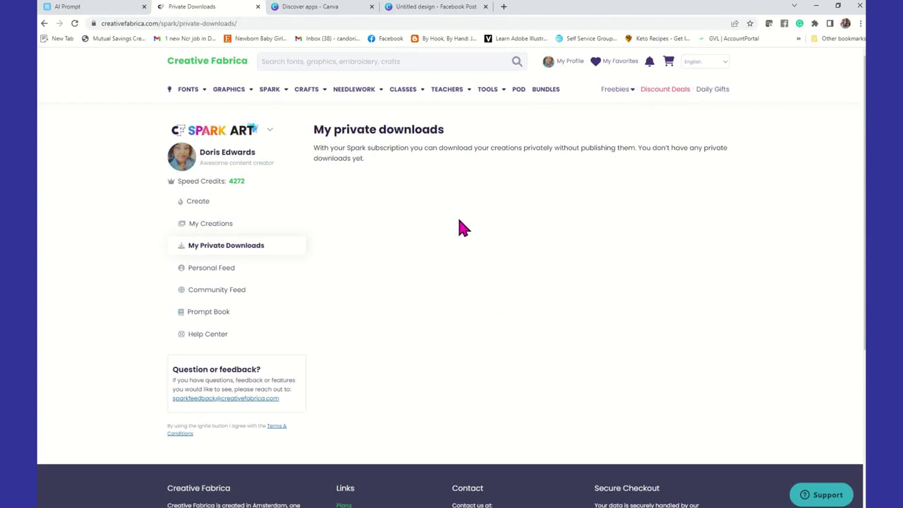
Look for the private download in My Creations, among the newest creations on the Create page, and in My Private Downloads.
left_click(222, 227)
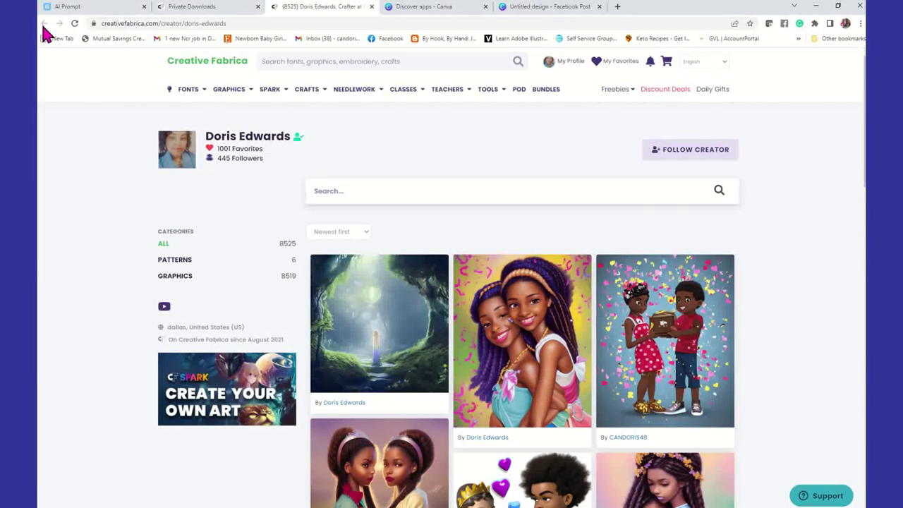
left_click(211, 7)
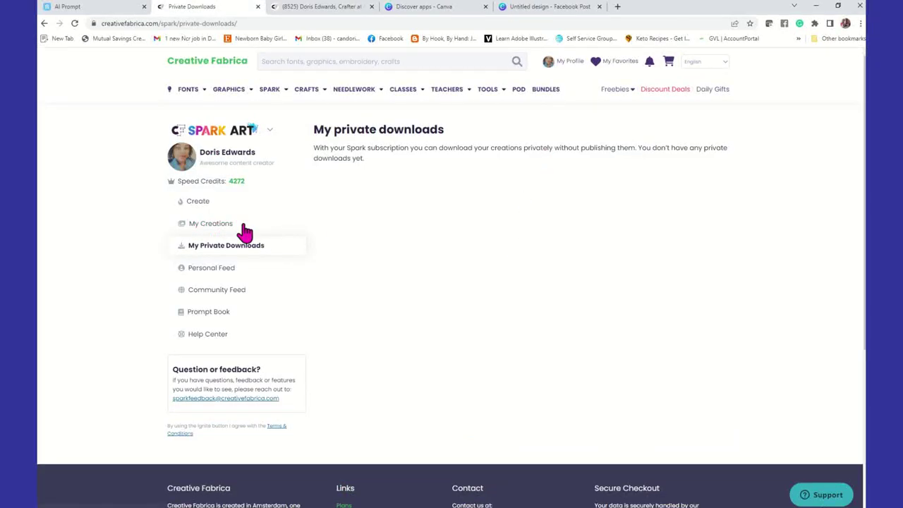
left_click(211, 206)
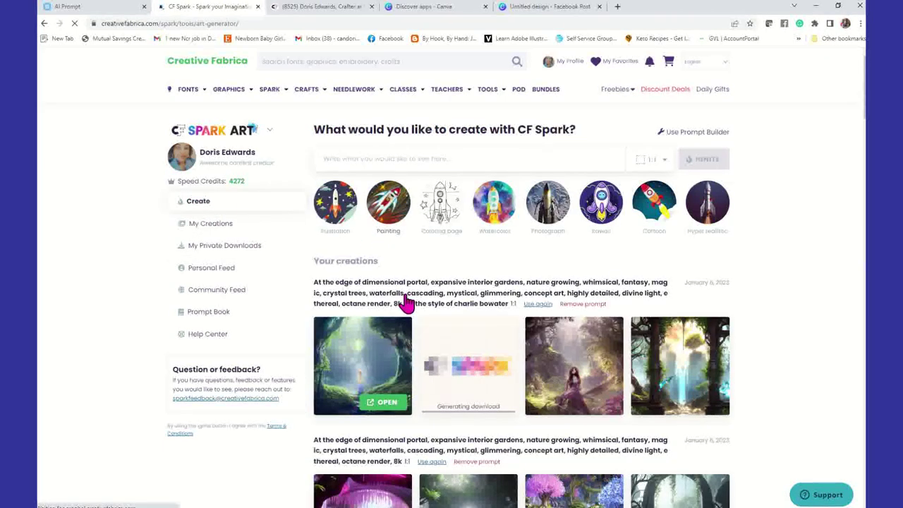
scroll(488, 330, "down", 2)
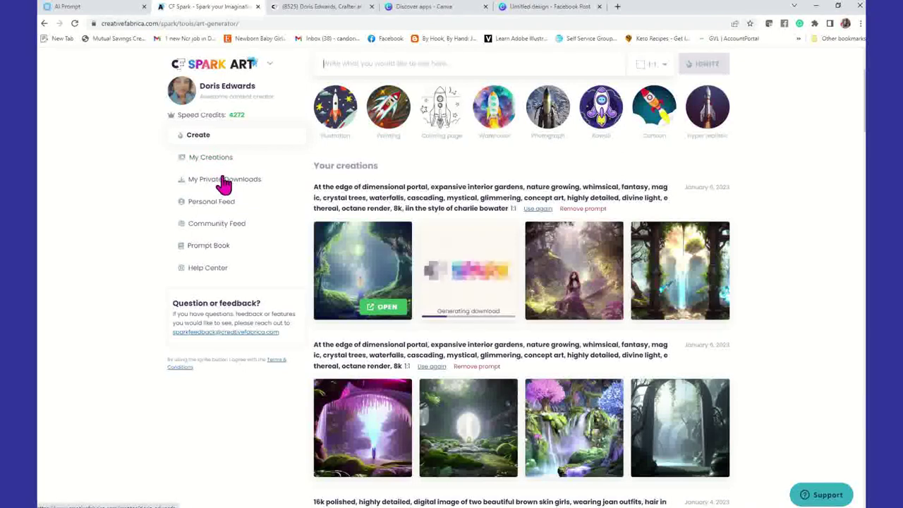
left_click(224, 189)
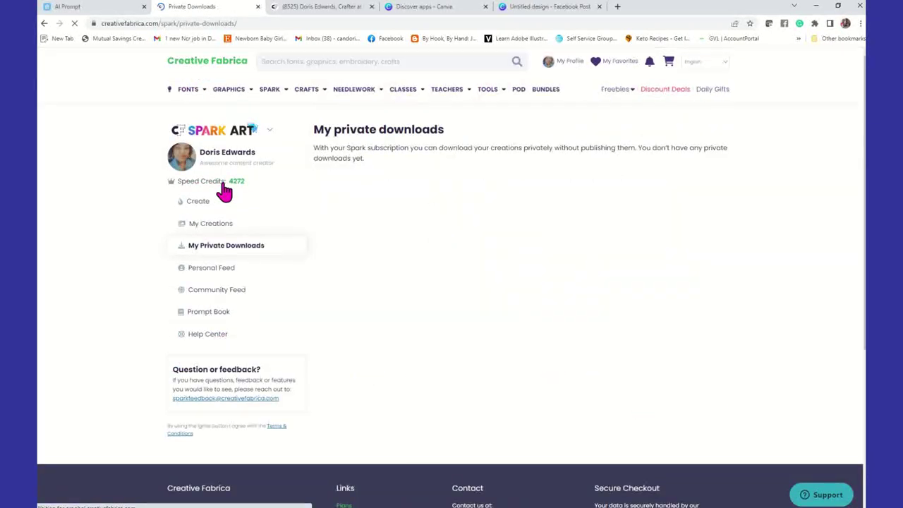
left_click(203, 224)
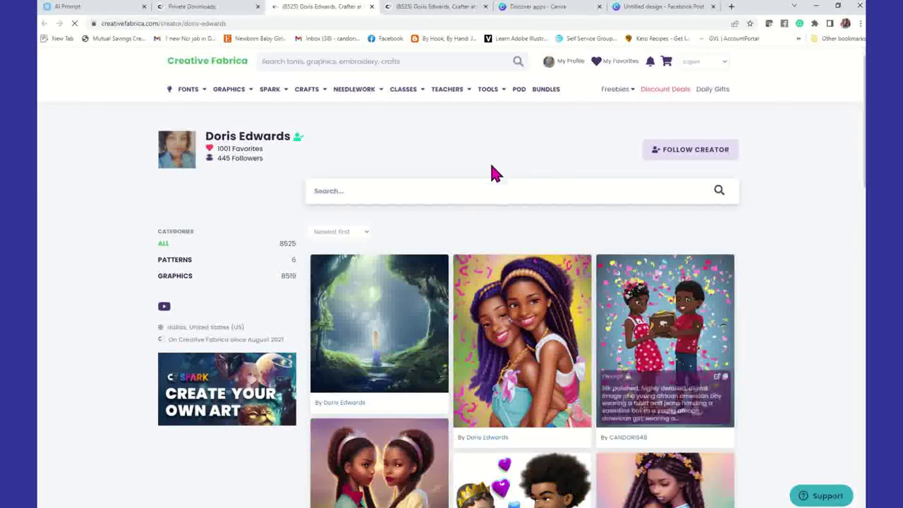
Copy the dimensional portal prompt from AI Prompt and paste it into the Text to Image description of Canva's untitled Facebook Post design.
left_click(533, 10)
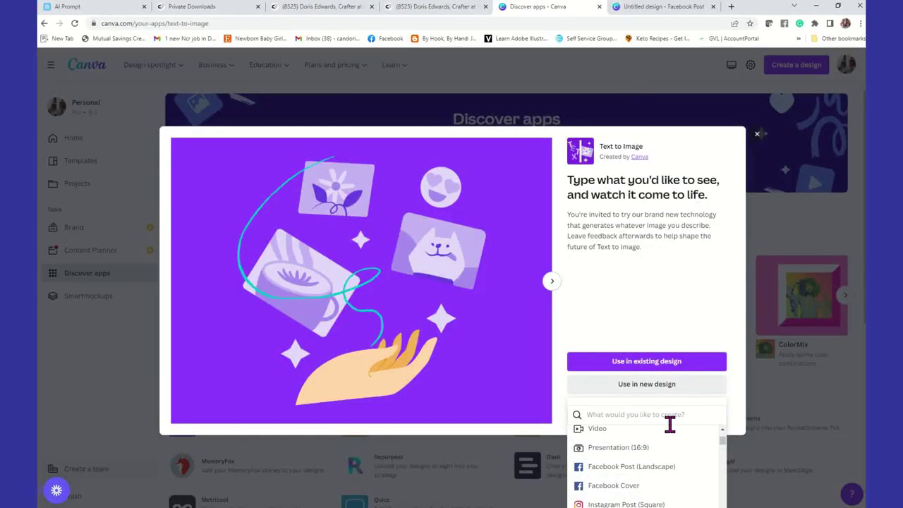
left_click(673, 8)
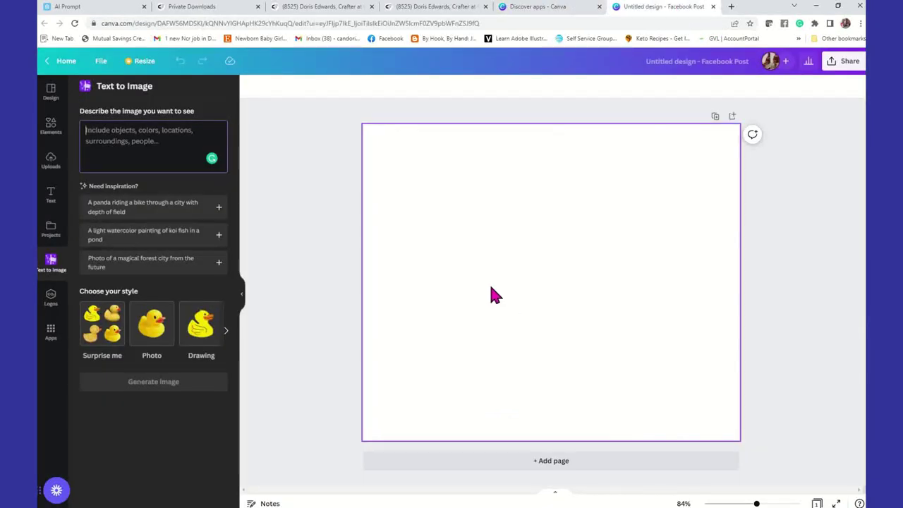
right_click(124, 136)
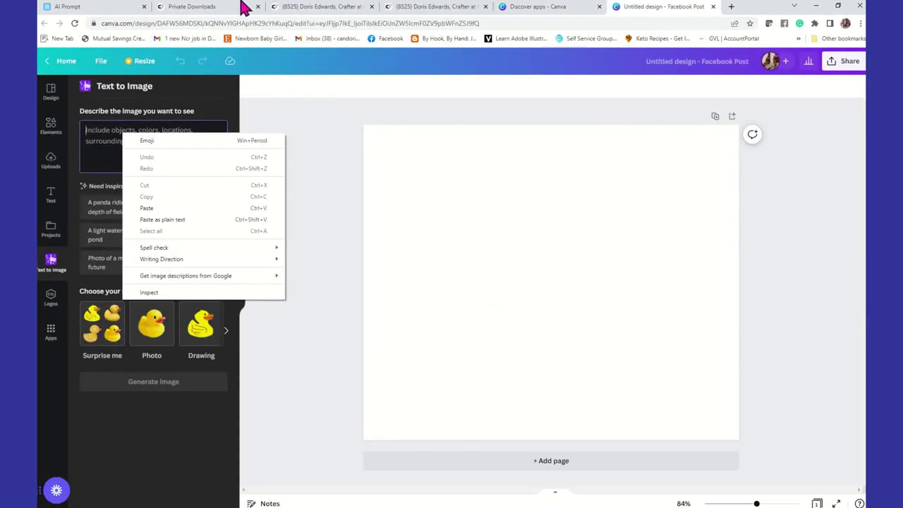
left_click(97, 13)
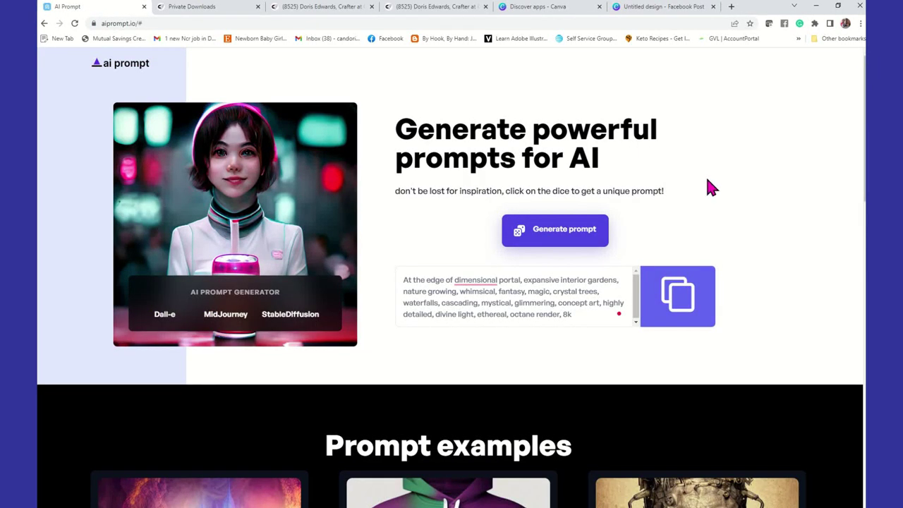
left_click(698, 292)
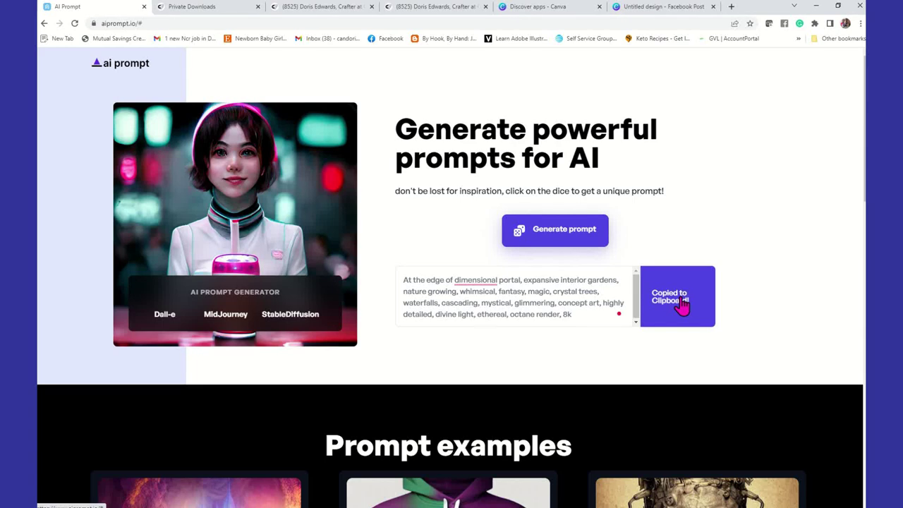
left_click(694, 10)
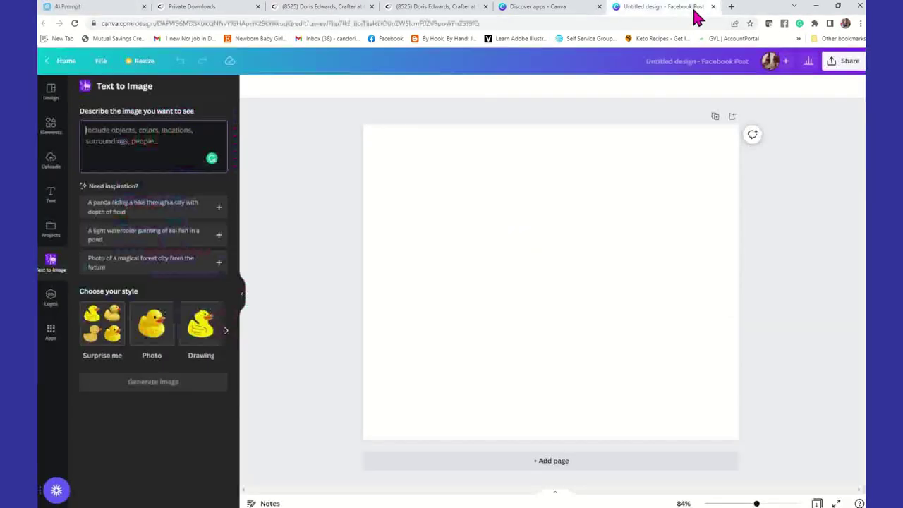
right_click(155, 141)
left_click(189, 212)
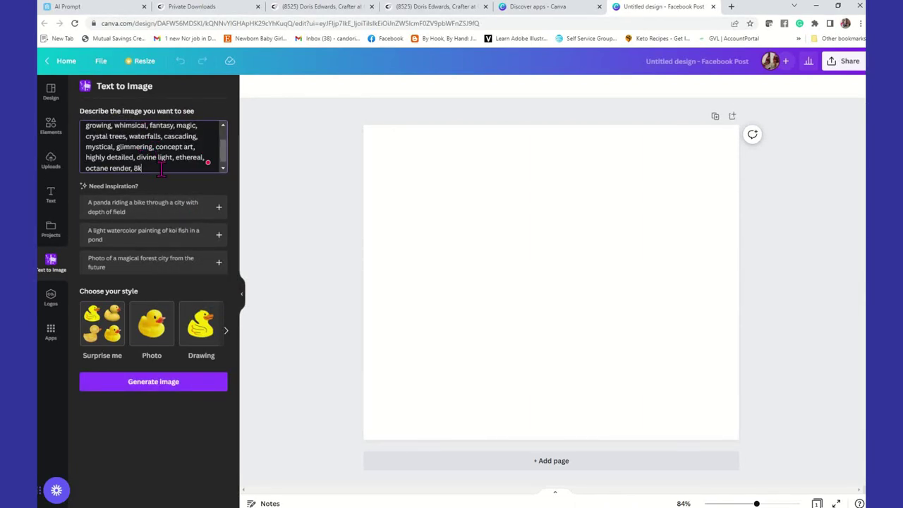
Apply the Grammarly correction so the prompt begins "At the edge of the dimensional portal" and read through the full description.
left_click_drag(143, 168, 91, 113)
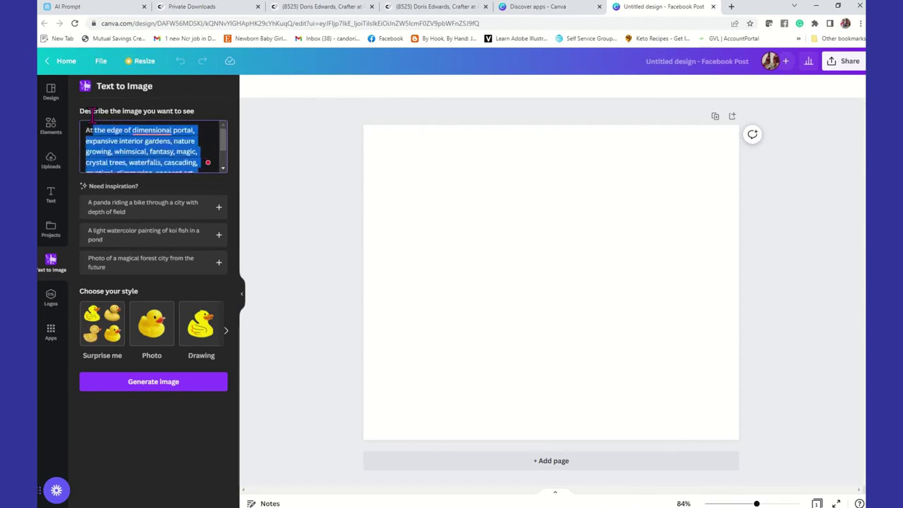
mouse_move(171, 132)
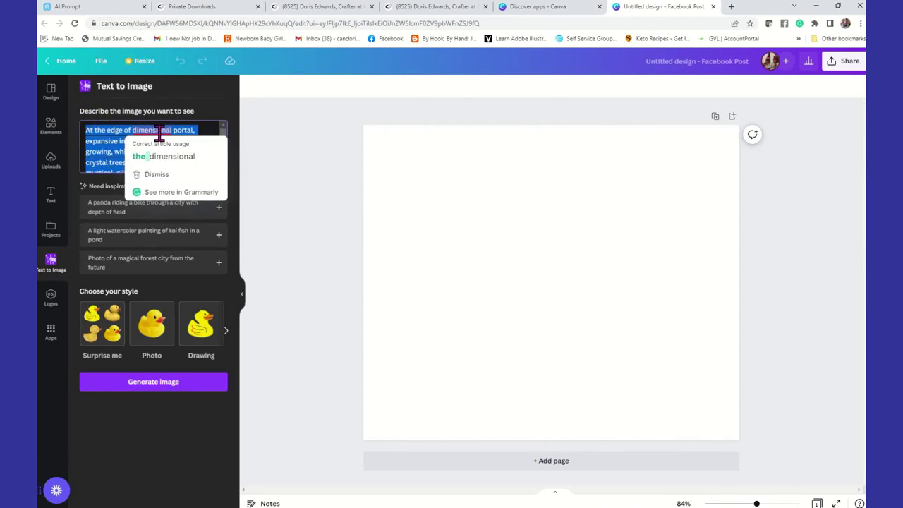
left_click(162, 163)
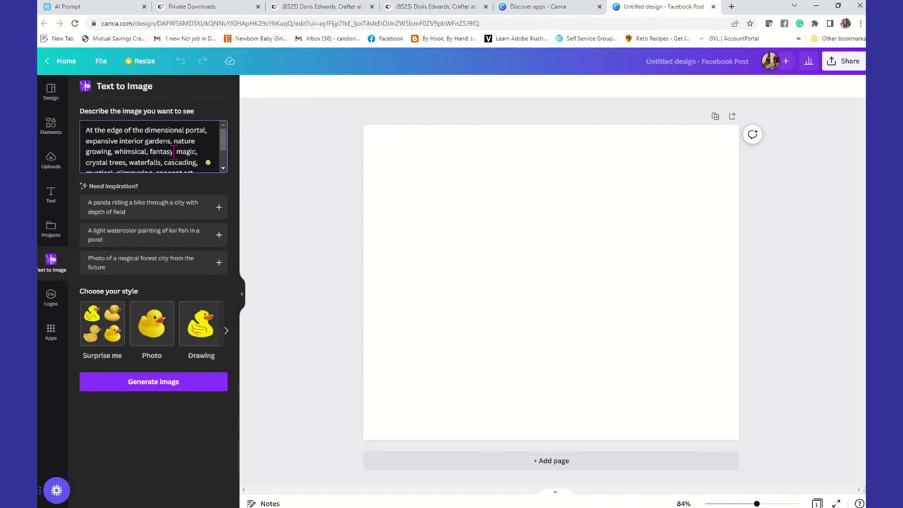
scroll(177, 156, "down", 2)
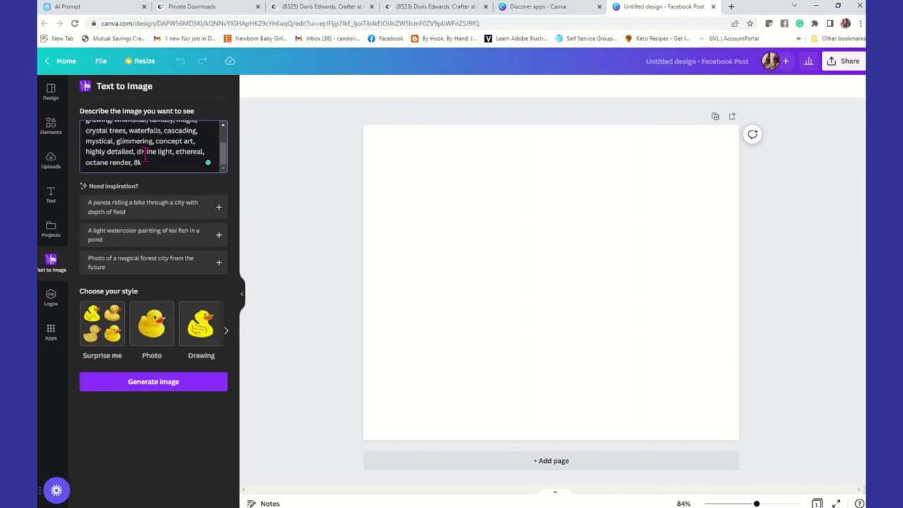
scroll(144, 155, "up", 2)
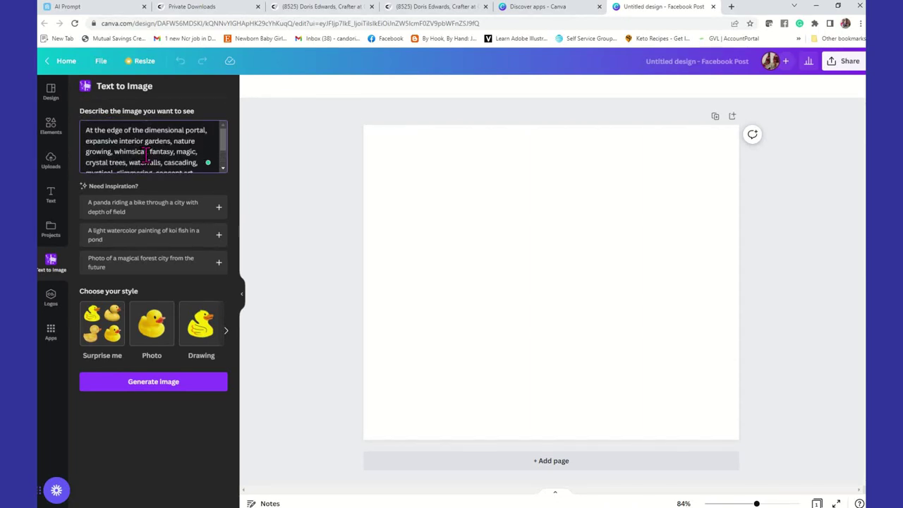
scroll(146, 155, "down", 2)
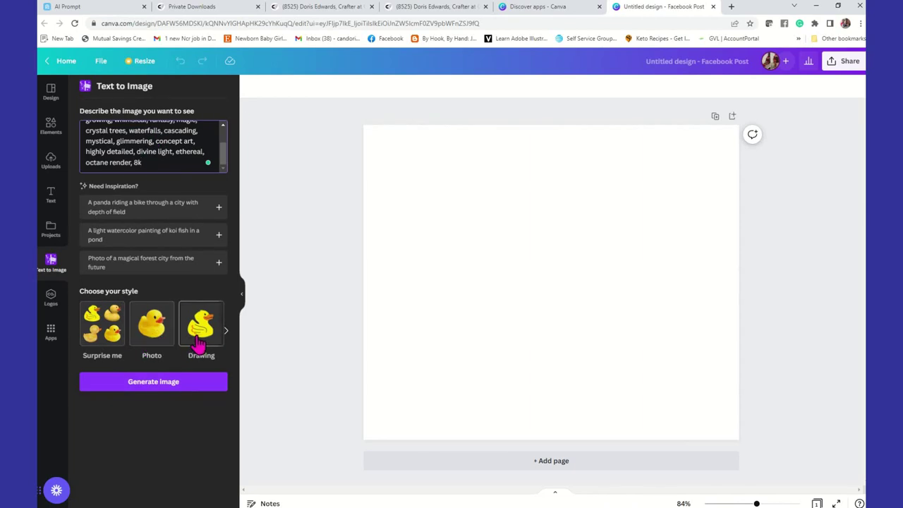
Browse the Text to Image styles through Drawing, 3D, Painting, Pattern and Concept art, then return to the start of the style list.
left_click(227, 331)
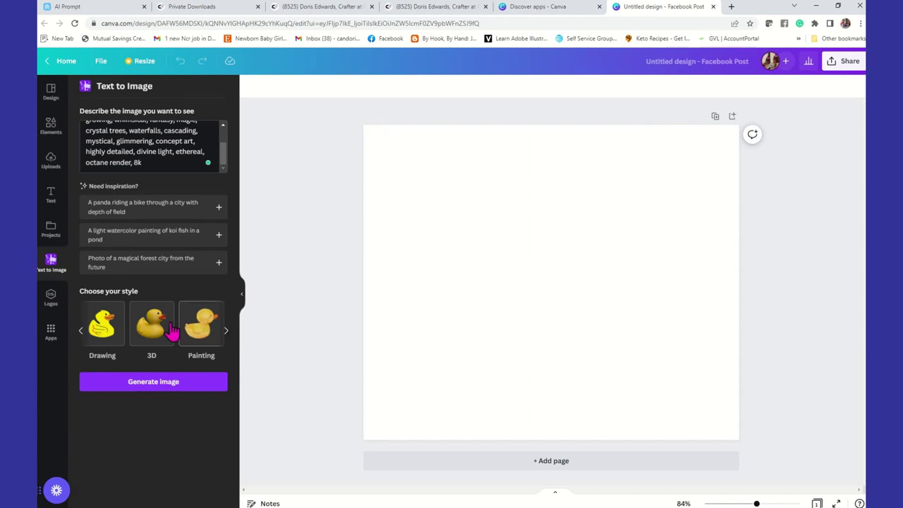
left_click(226, 333)
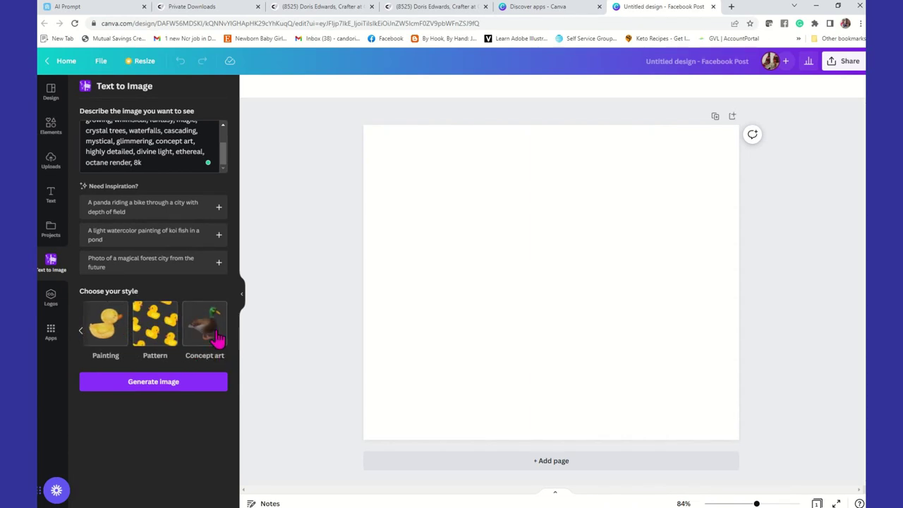
left_click(202, 327)
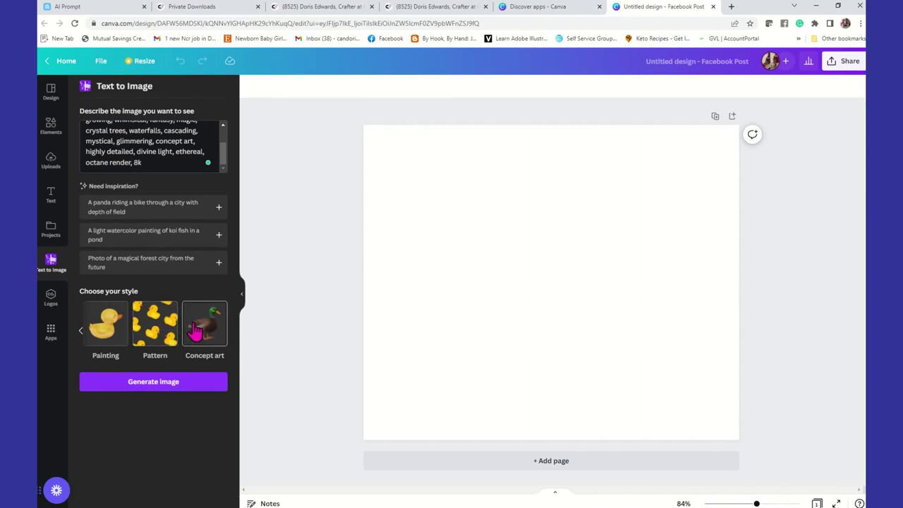
left_click(81, 337)
left_click(79, 338)
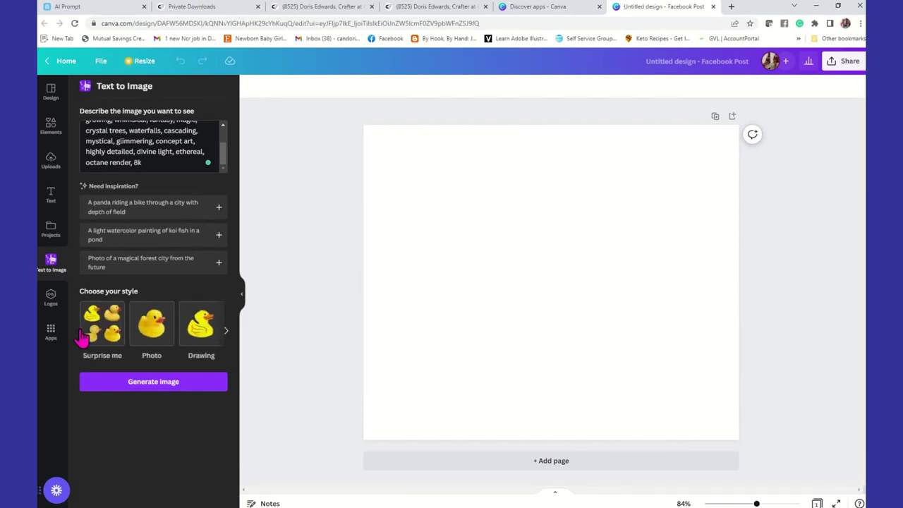
Choose the 3D style for the dimensional portal prompt and generate the images.
left_click(225, 335)
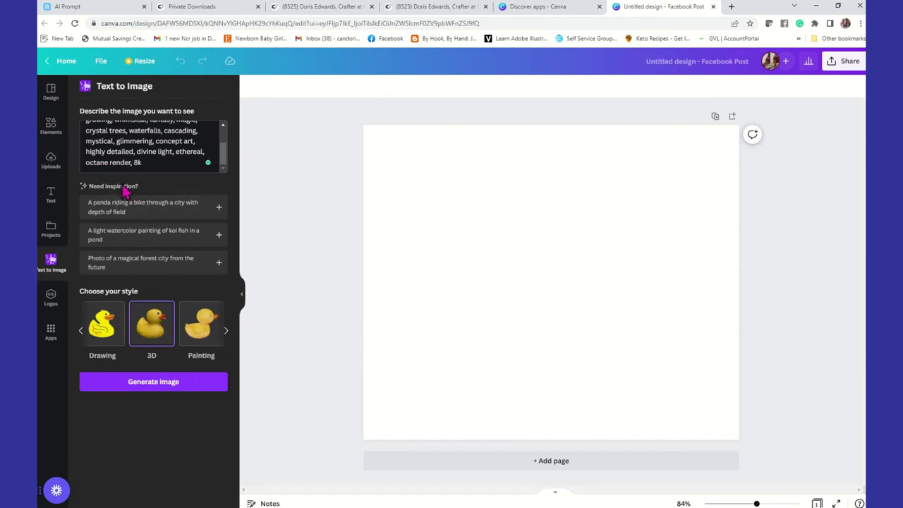
left_click(175, 392)
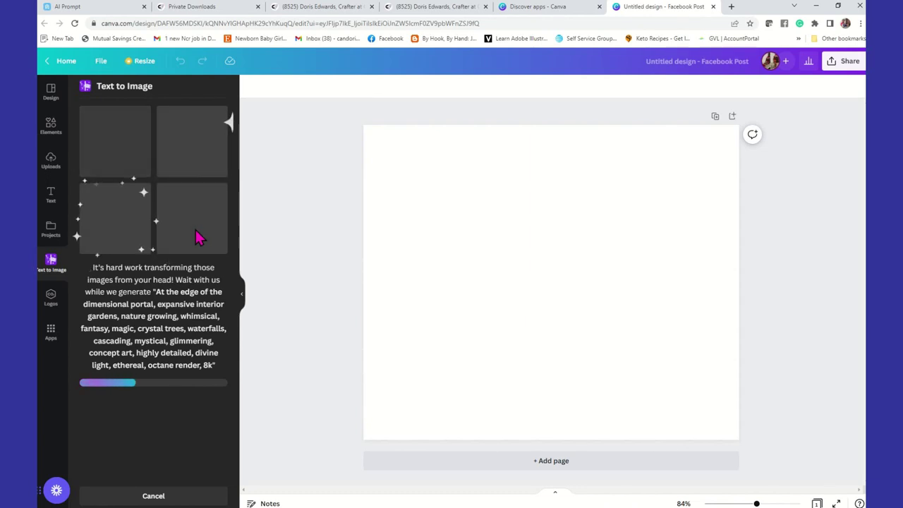
Switch to Creative Fabrica, close the duplicate creator profile page and open the CF Spark art generator.
left_click(305, 14)
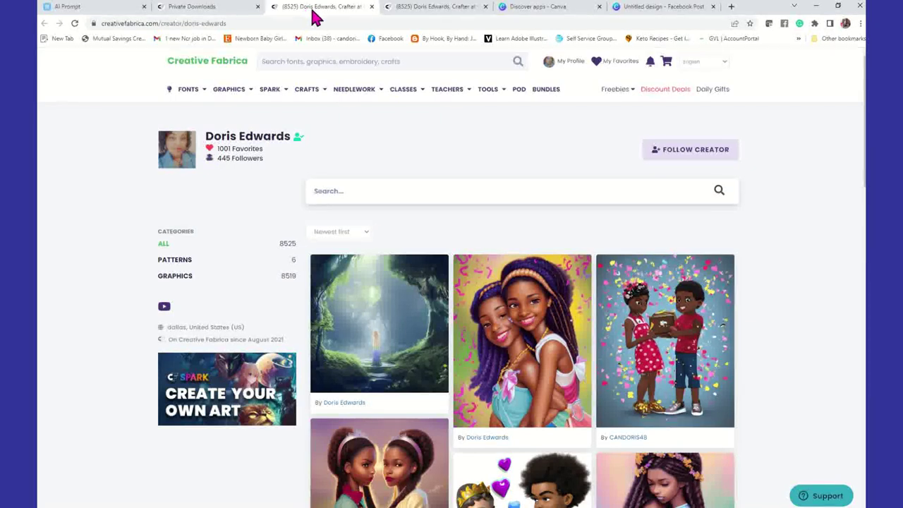
left_click(398, 14)
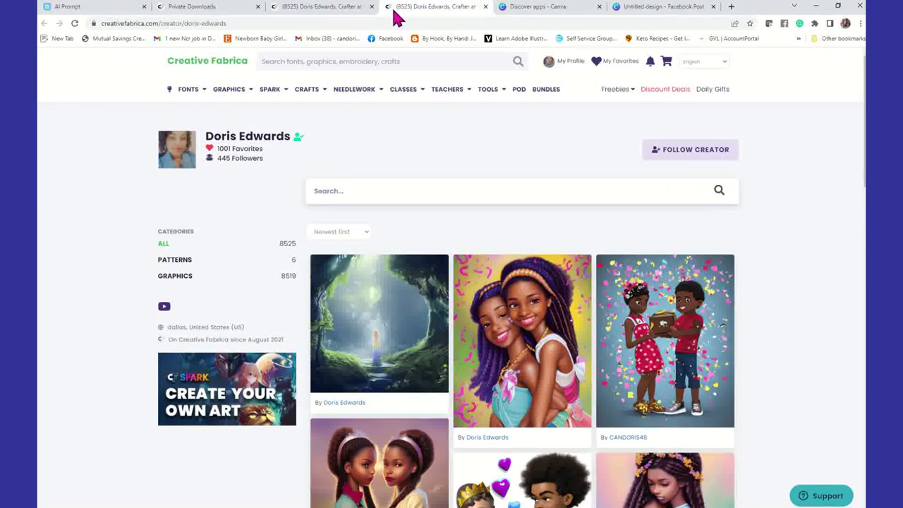
left_click(485, 7)
left_click(328, 14)
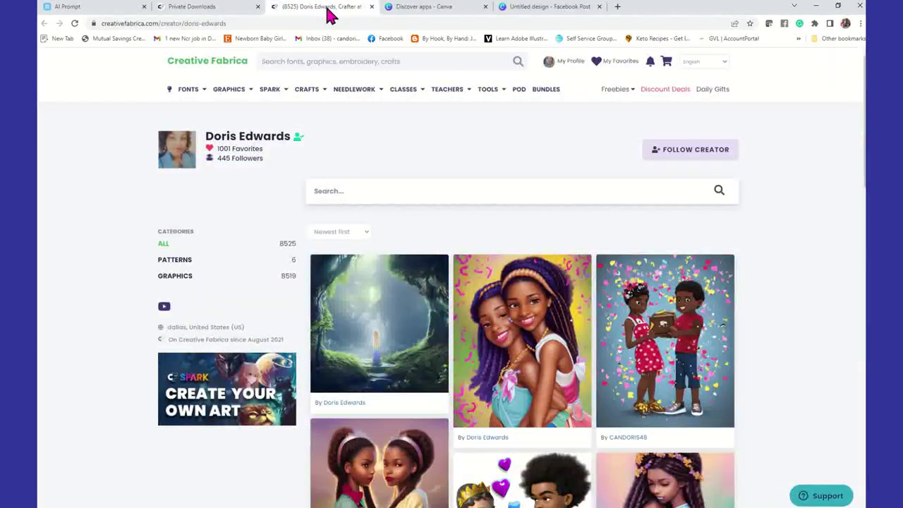
mouse_move(269, 89)
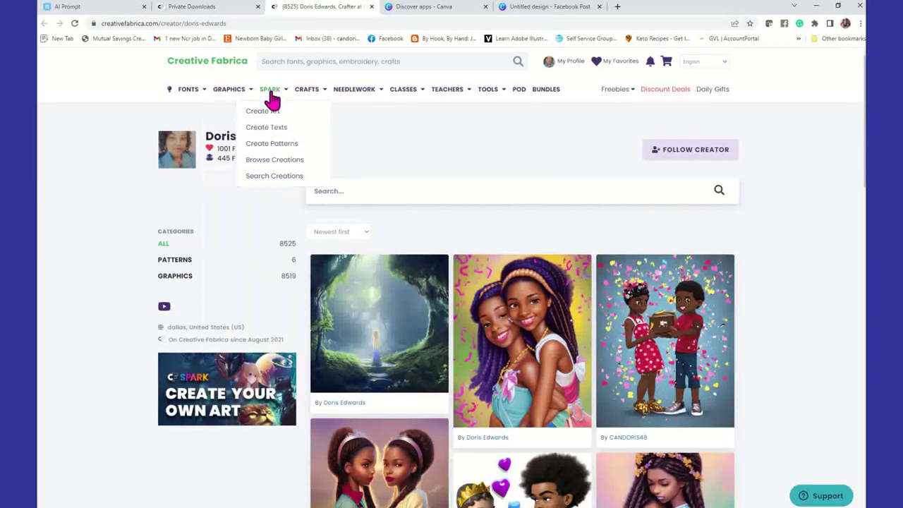
left_click(276, 127)
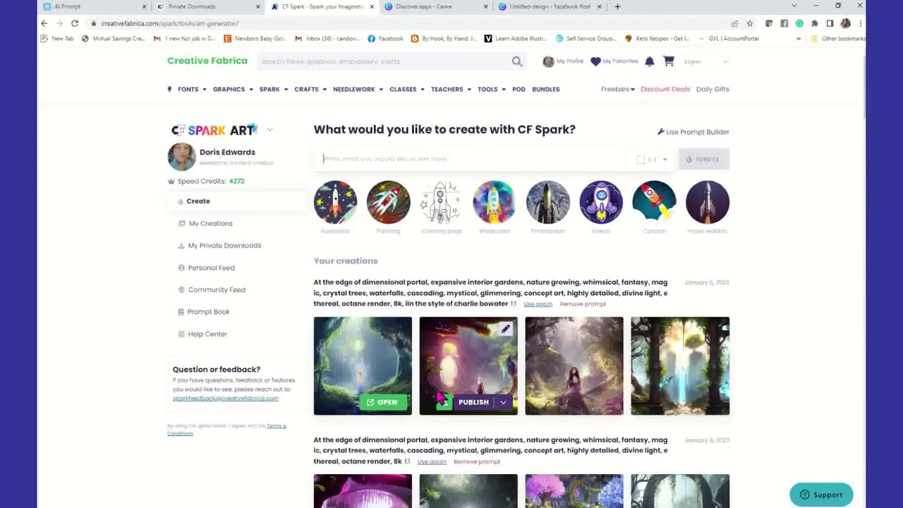
Look over the newest CF Spark creations and the image in My Private Downloads, ending with My Creations.
scroll(455, 388, "down", 1)
scroll(455, 388, "down", 1)
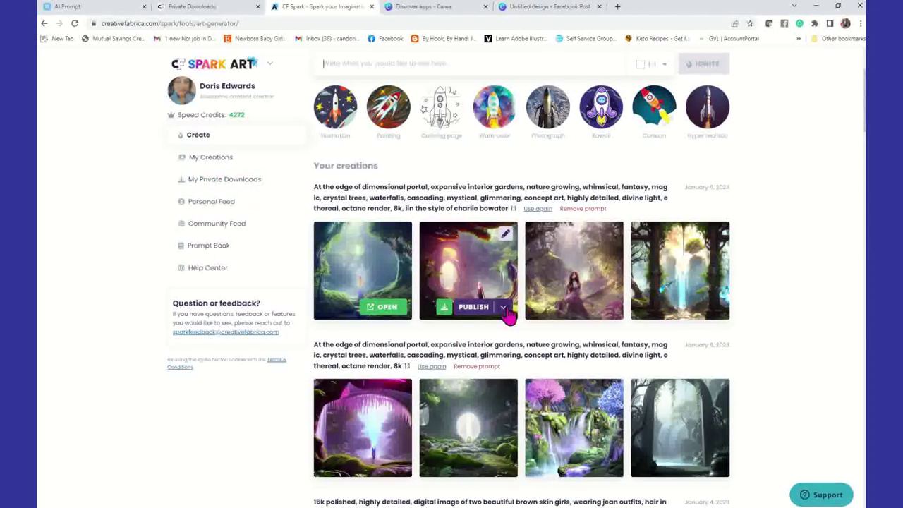
left_click(240, 188)
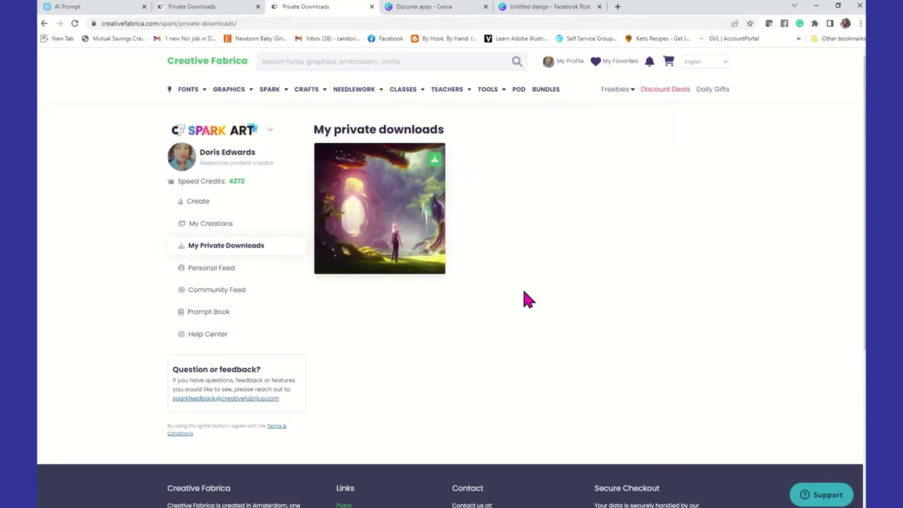
mouse_move(413, 180)
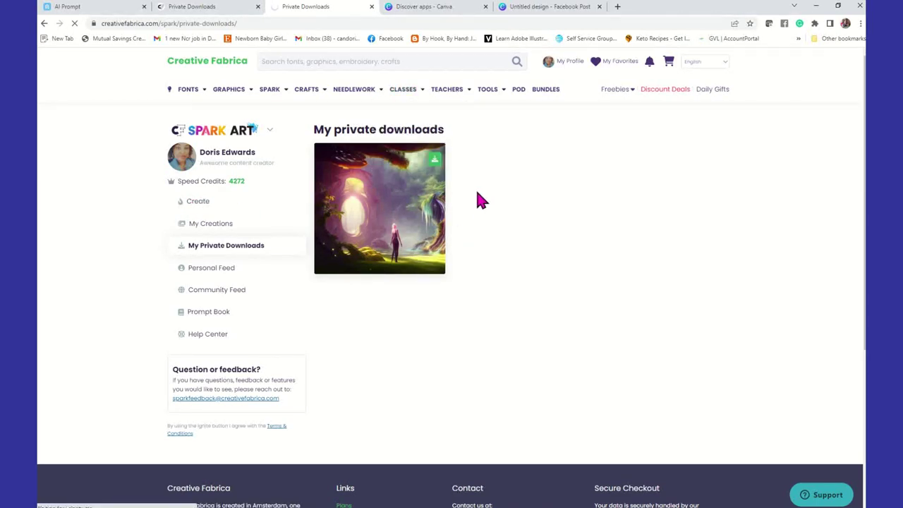
left_click(216, 224)
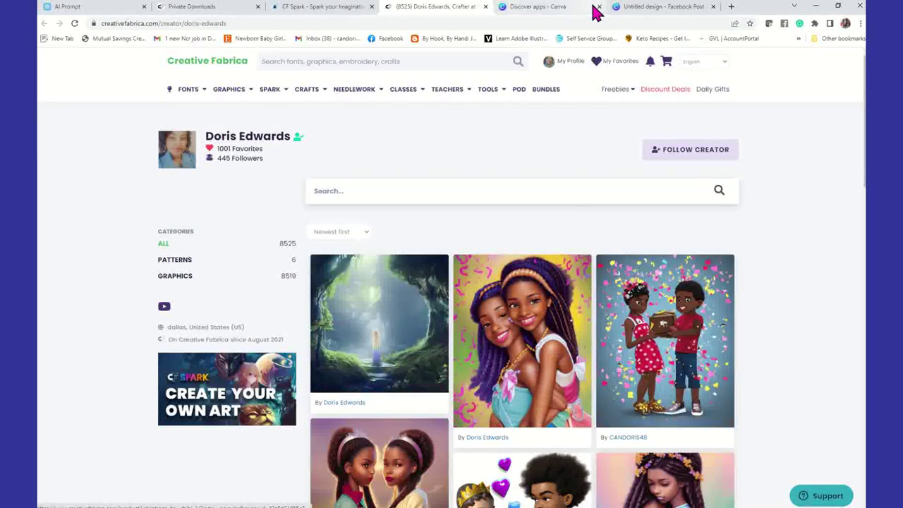
Return to the untitled Canva design and fill page 1 with the first generated image and a new page 2 with the second.
left_click(651, 7)
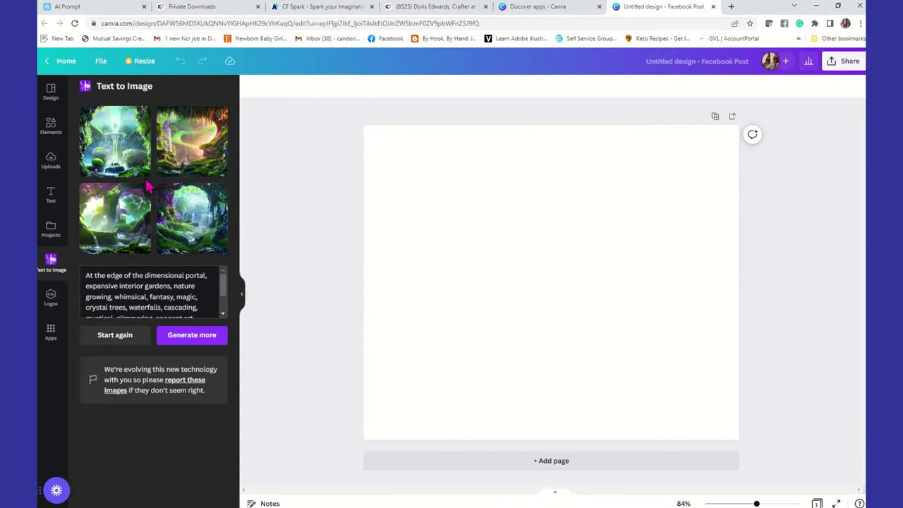
left_click_drag(115, 155, 452, 158)
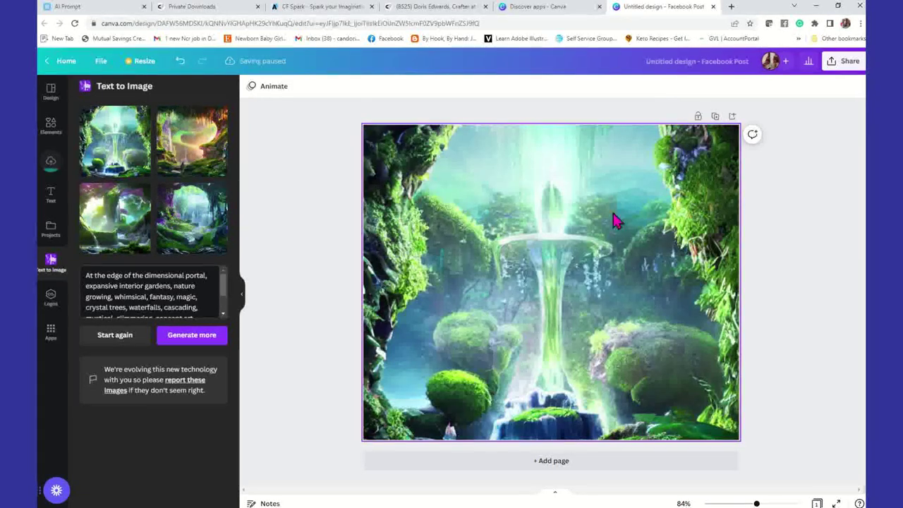
left_click(555, 466)
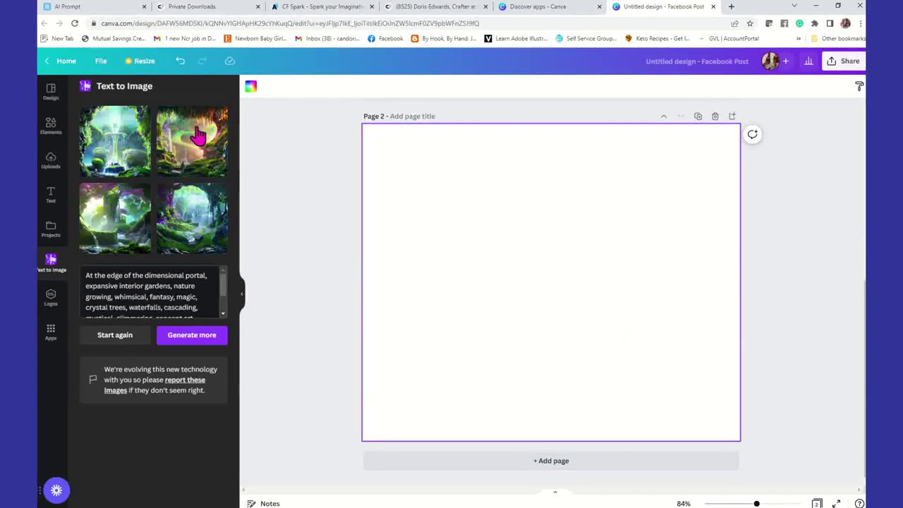
left_click_drag(181, 138, 457, 150)
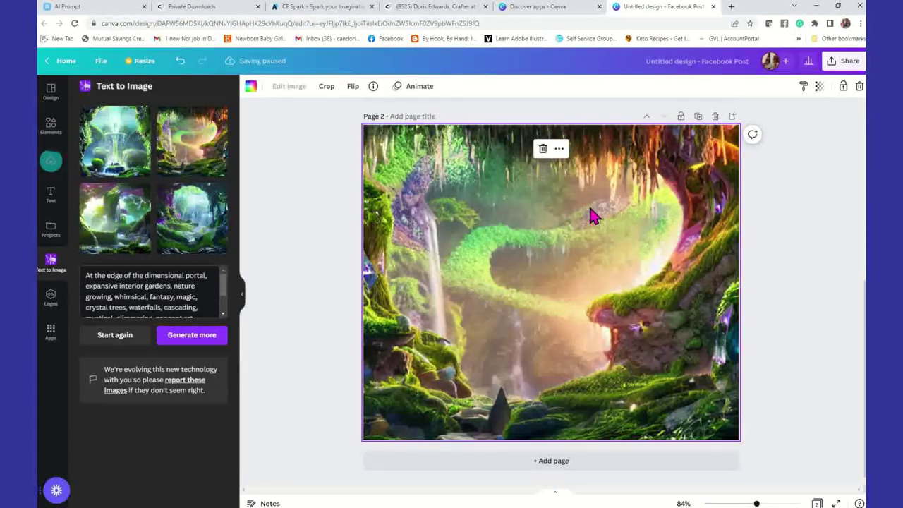
Add pages 3 and 4, fill them with the third and fourth generated images, and review the filled pages.
left_click(560, 467)
left_click_drag(113, 227, 447, 328)
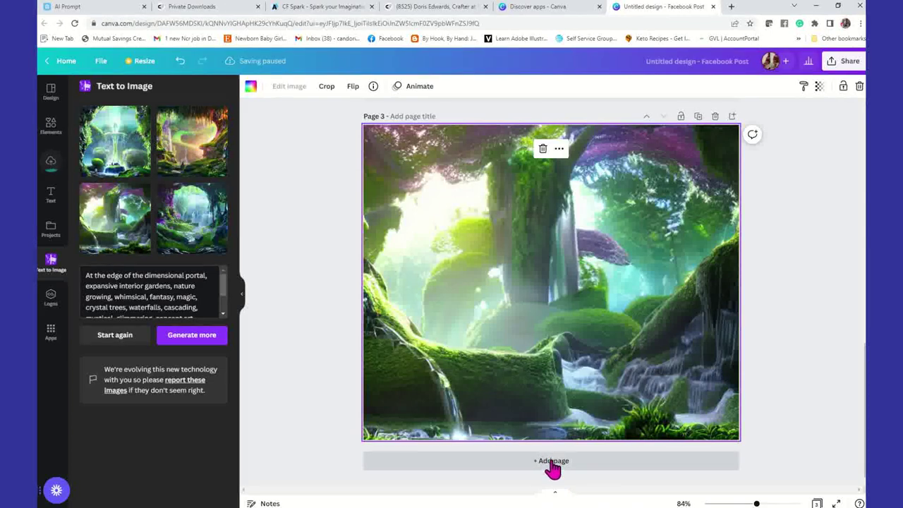
left_click(555, 465)
left_click_drag(196, 221, 491, 190)
scroll(513, 241, "up", 1)
scroll(512, 241, "up", 10)
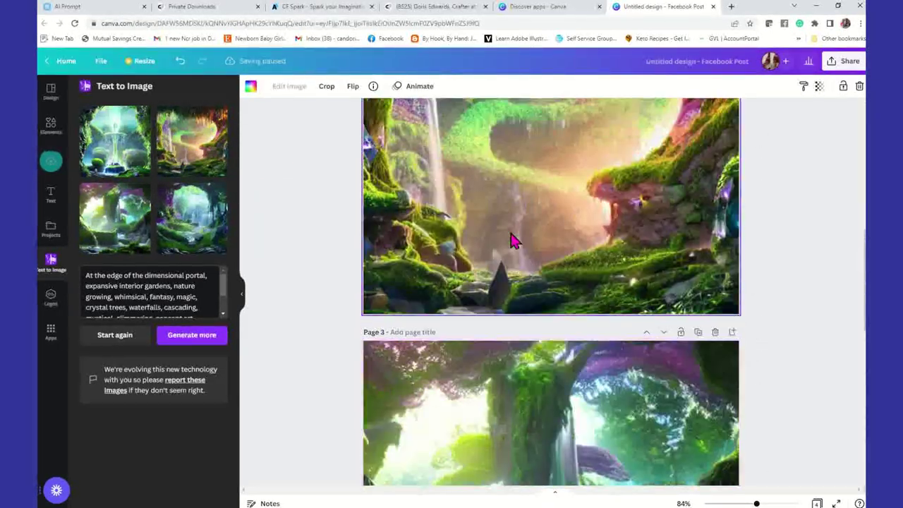
scroll(513, 240, "up", 3)
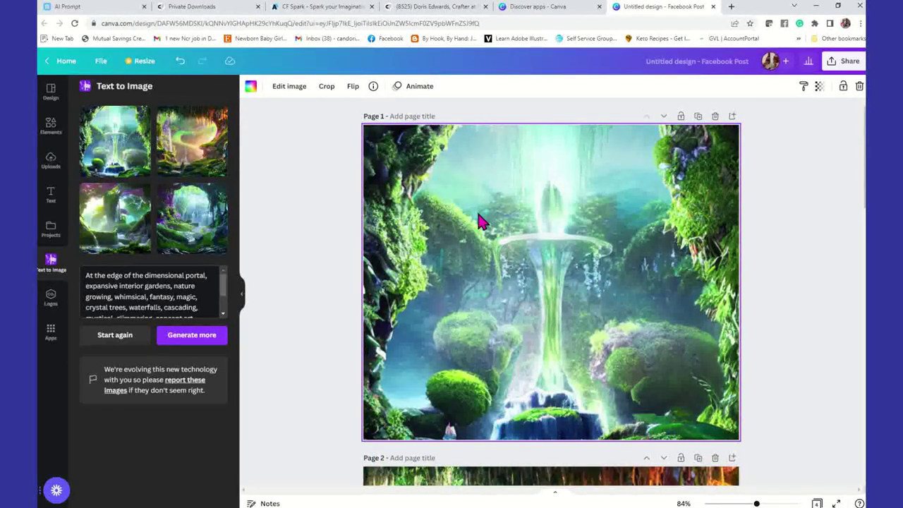
scroll(480, 221, "down", 3)
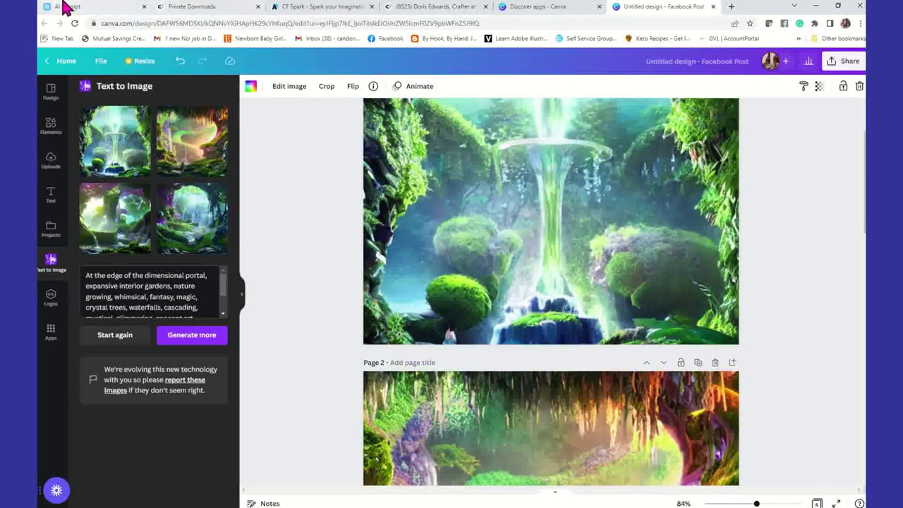
Check the original text in AI Prompt, append "in the style of charlie bowater" to the Canva prompt and generate more images.
left_click(66, 7)
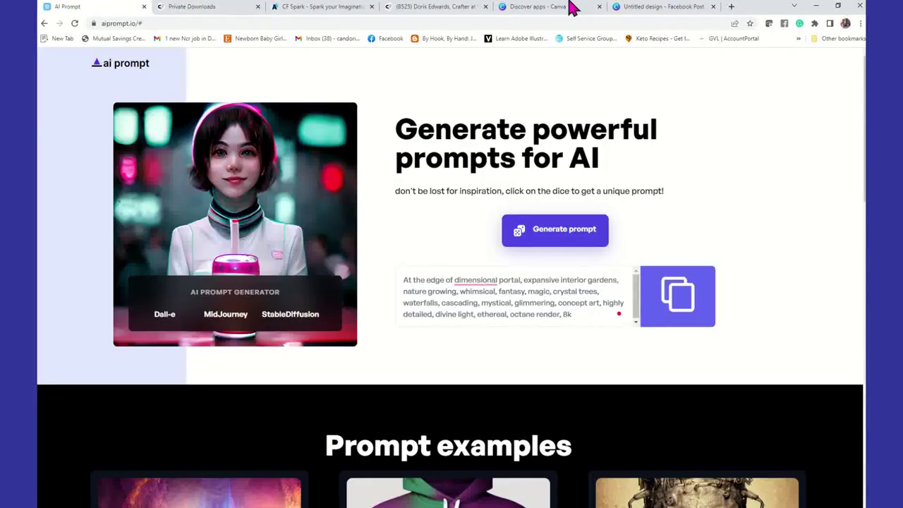
left_click(663, 6)
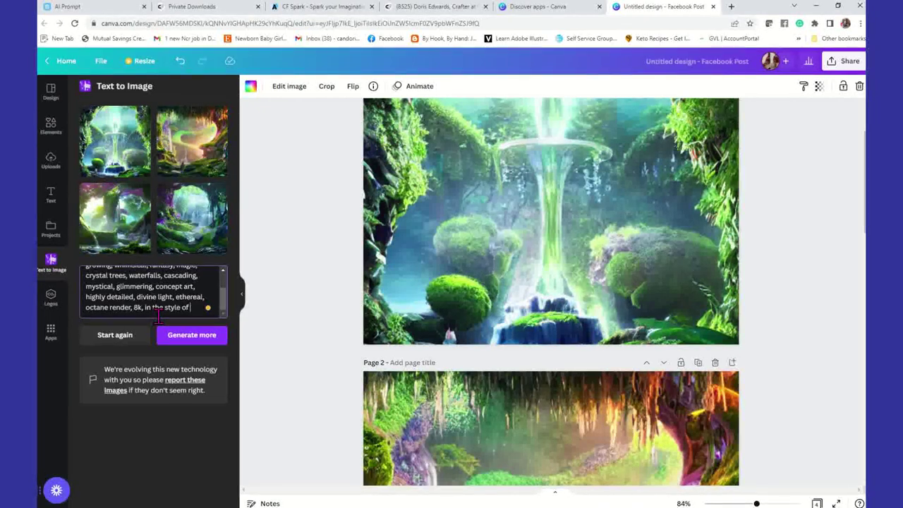
type("charlie bo")
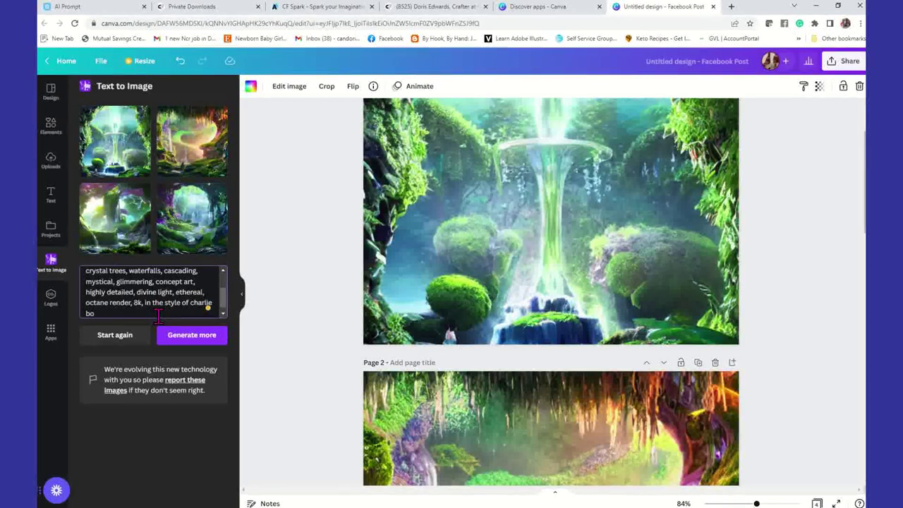
type("water")
left_click(204, 339)
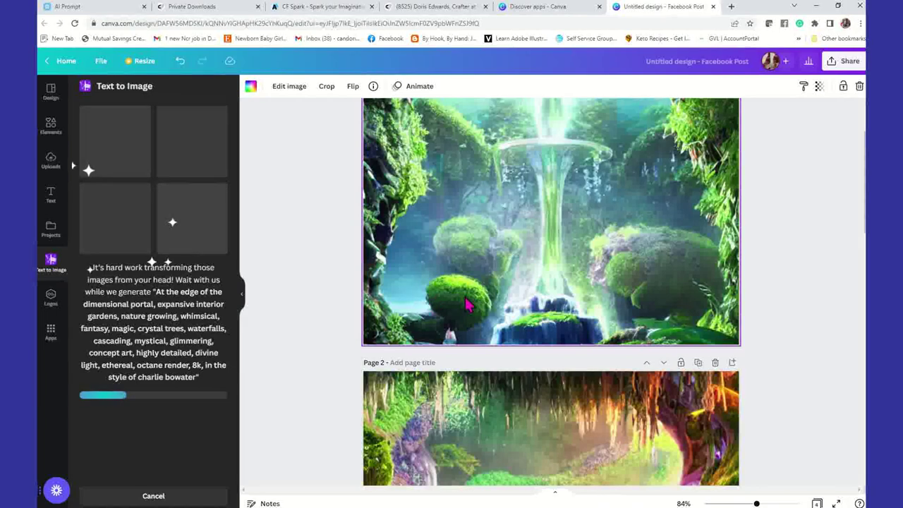
Add four blank pages, 5 to 8, after page 4 of the design.
scroll(528, 289, "down", 10)
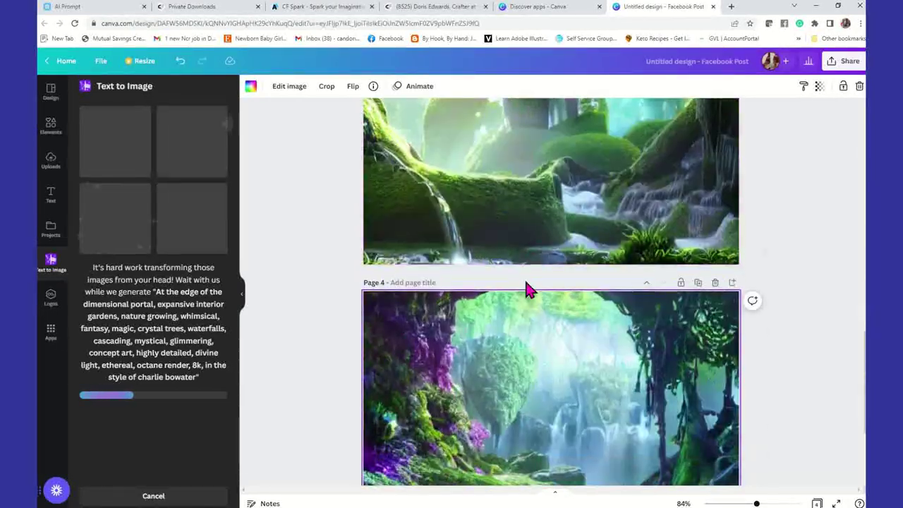
scroll(527, 289, "down", 3)
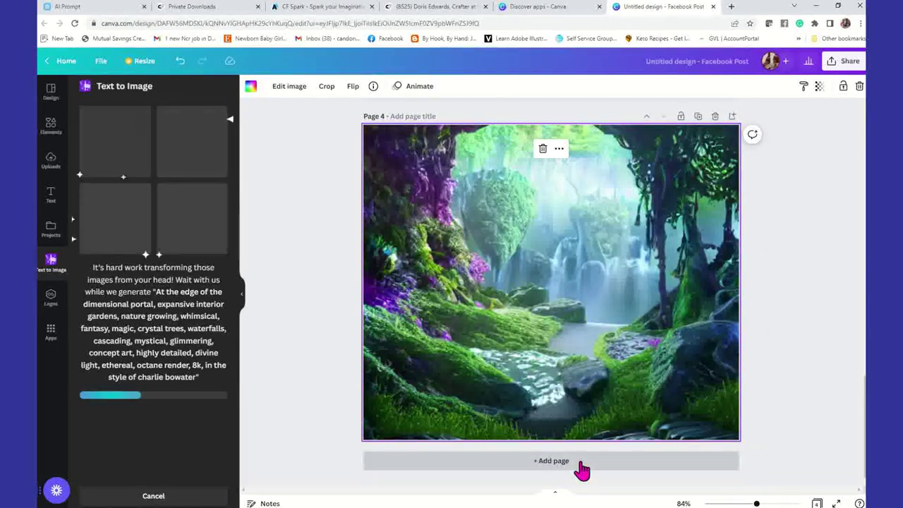
left_click(582, 469)
left_click(550, 465)
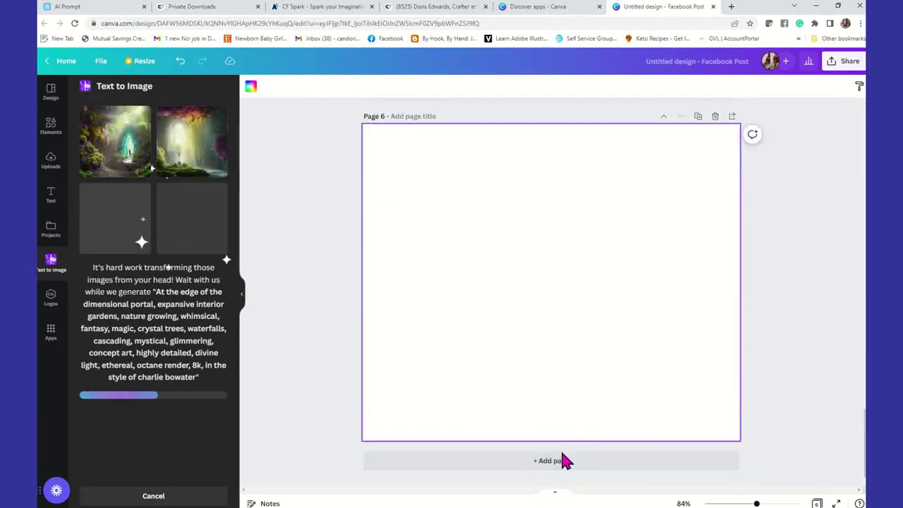
left_click(564, 467)
left_click(566, 468)
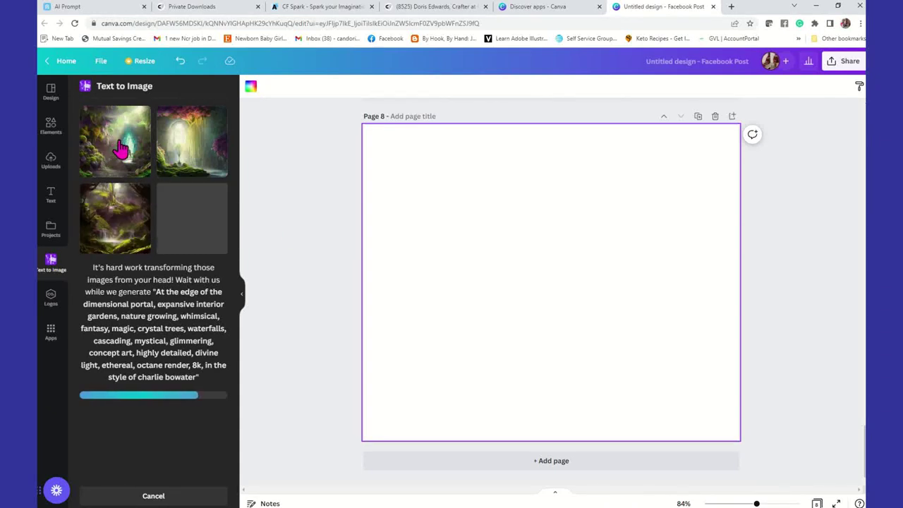
Fill page 8 with the new teal portal image and page 7 with the glowing archway and hanging vines image.
left_click(130, 168)
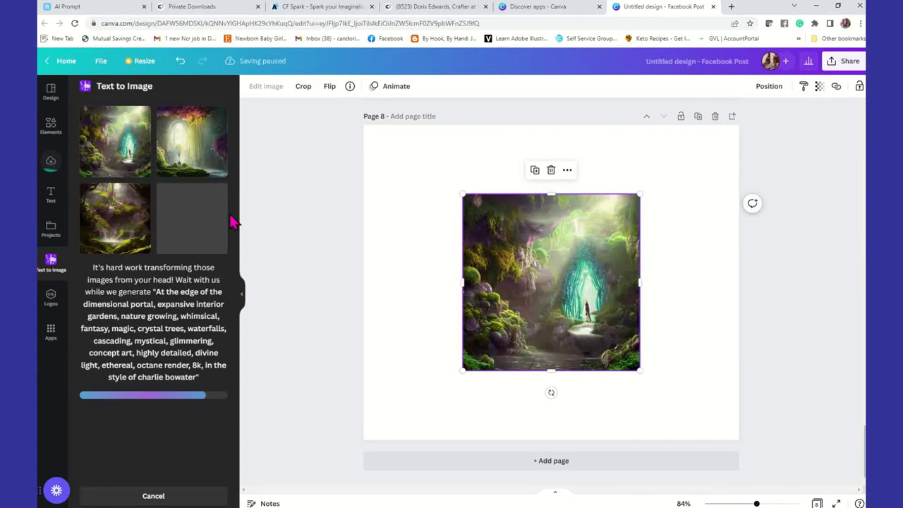
key("Delete")
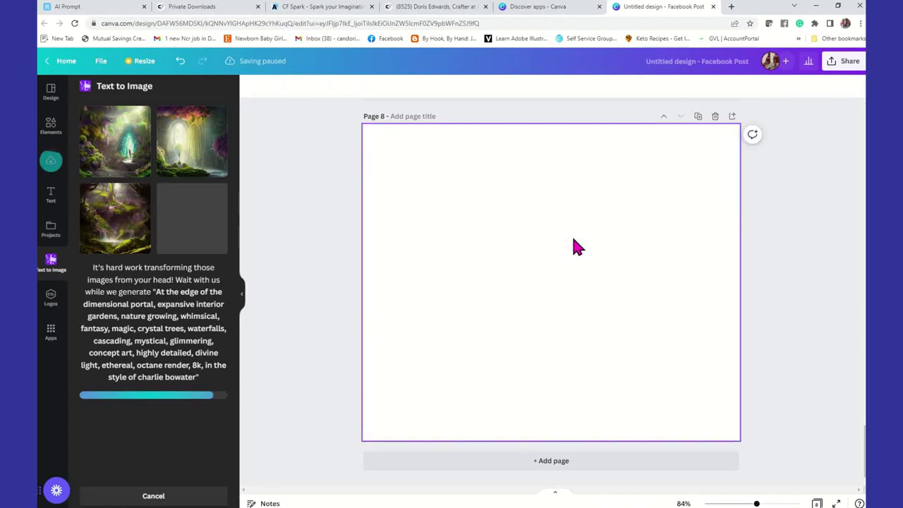
left_click_drag(130, 163, 470, 148)
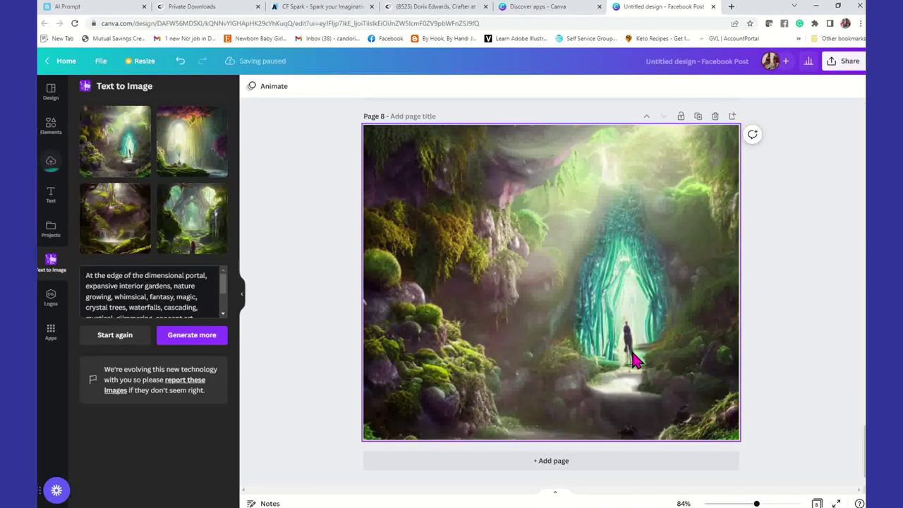
scroll(611, 345, "up", 5)
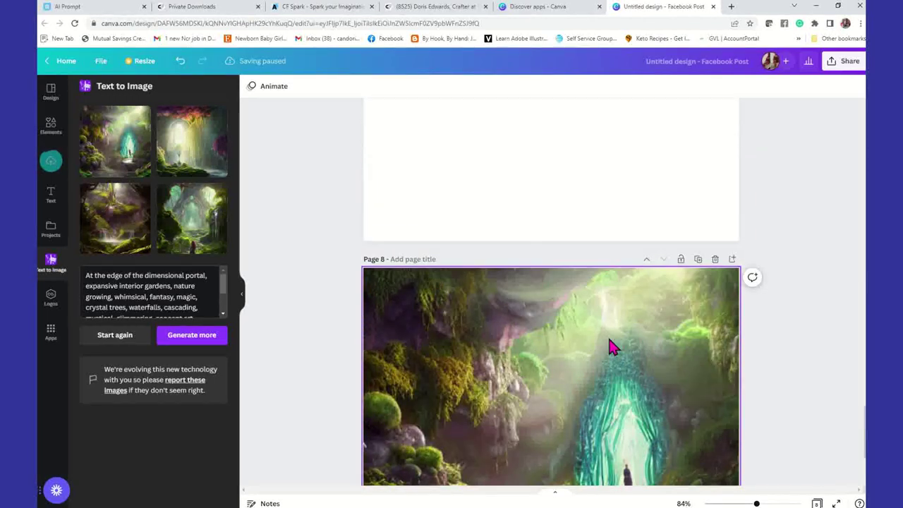
left_click_drag(197, 139, 536, 176)
left_click_drag(181, 152, 474, 244)
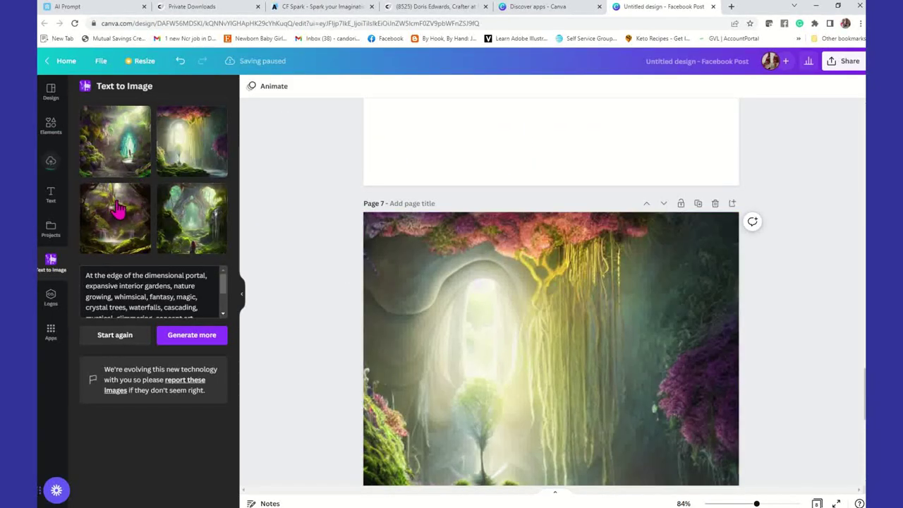
Fill blank page 5 with the third new image, the mossy forest with waterfalls.
left_click_drag(115, 210, 471, 43)
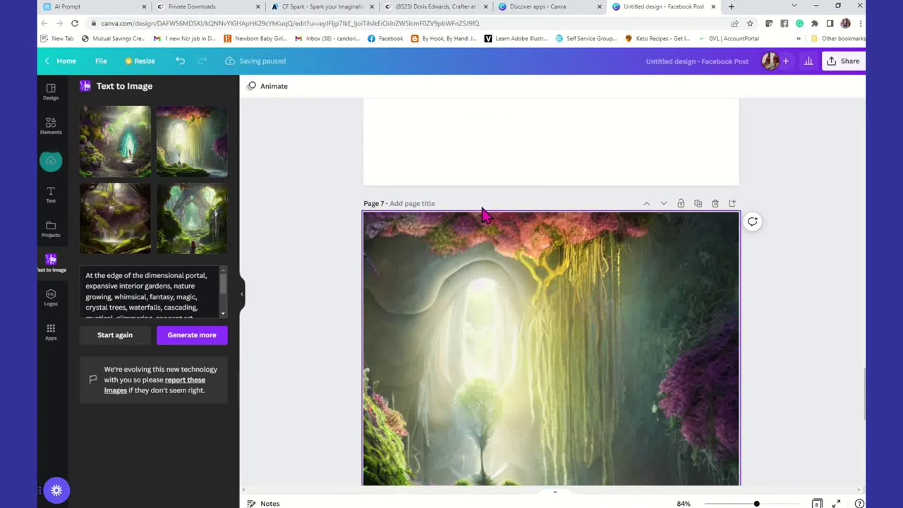
scroll(483, 211, "up", 2)
left_click_drag(103, 250, 494, 106)
scroll(451, 241, "up", 3)
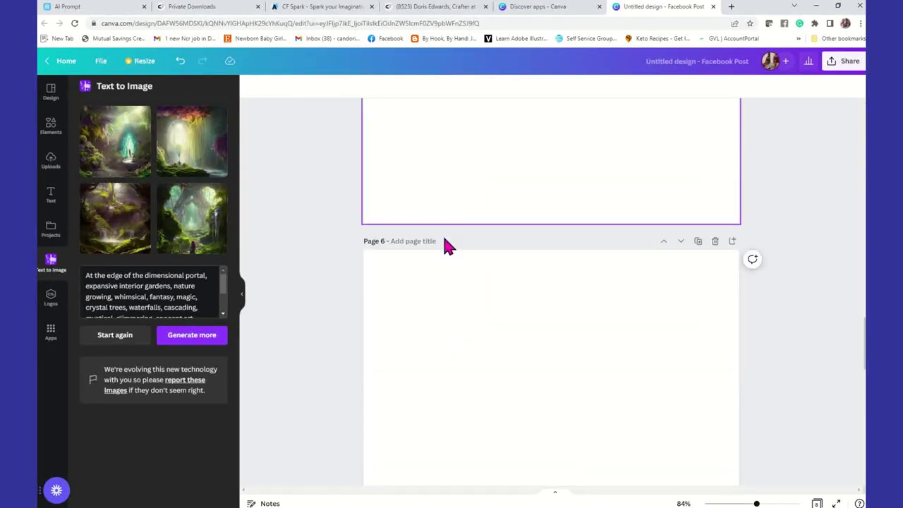
scroll(470, 251, "up", 3)
left_click_drag(113, 227, 466, 174)
scroll(423, 261, "down", 3)
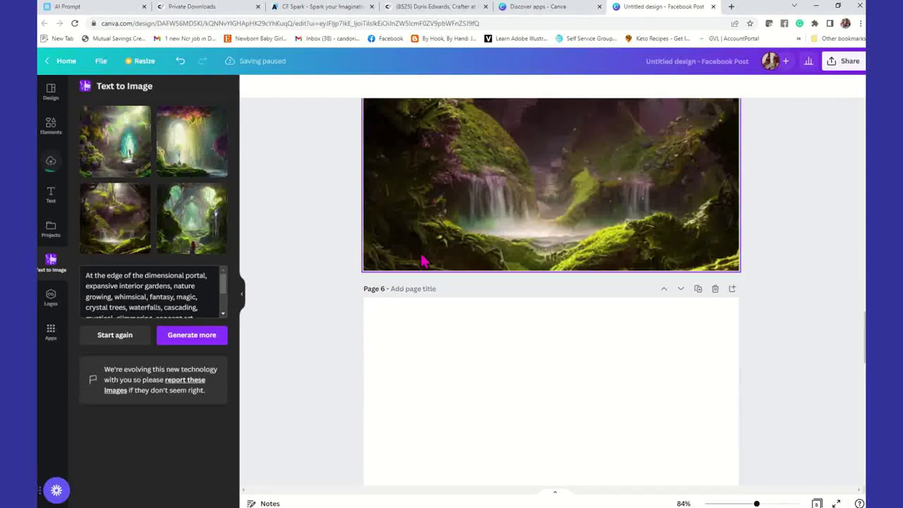
Fill blank page 6 with the fourth new image, the tree-root archway with the red-haired figure.
scroll(423, 261, "down", 2)
left_click_drag(205, 216, 504, 230)
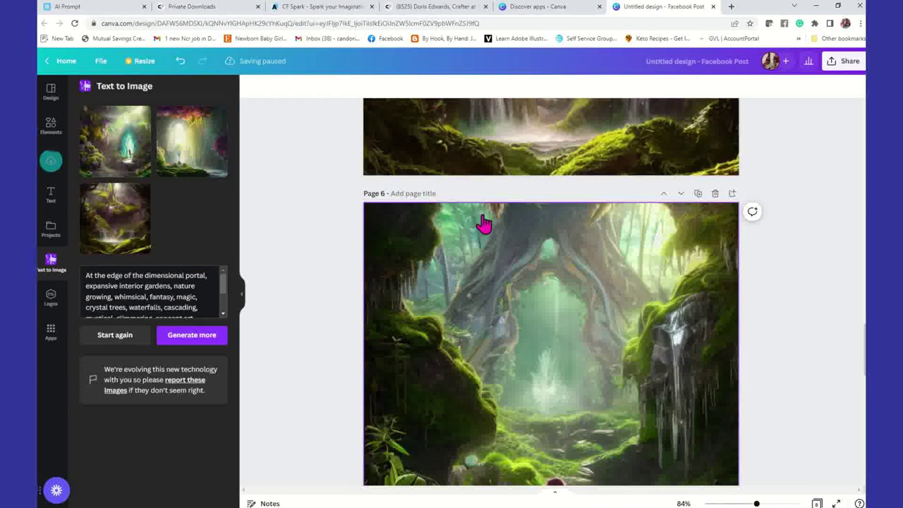
Review the generated images placed on pages 4 to 8 of the design.
scroll(628, 327, "up", 3)
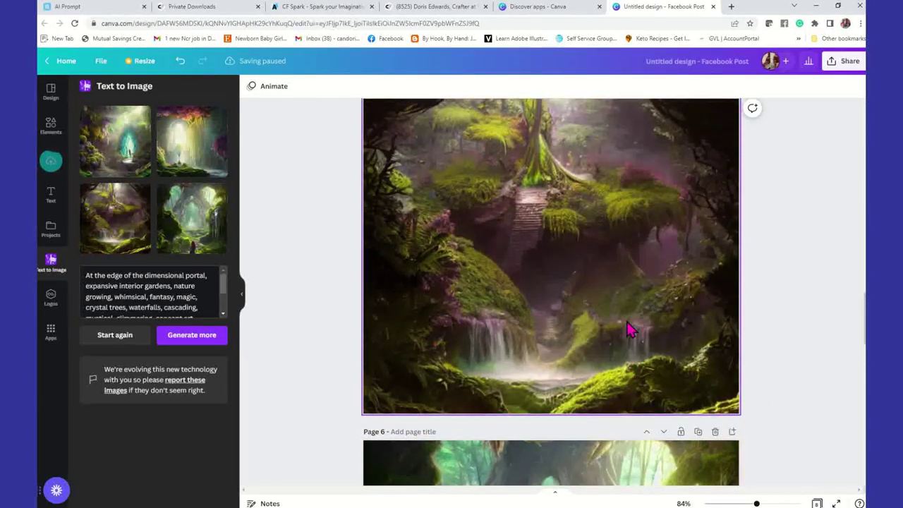
scroll(570, 245, "up", 5)
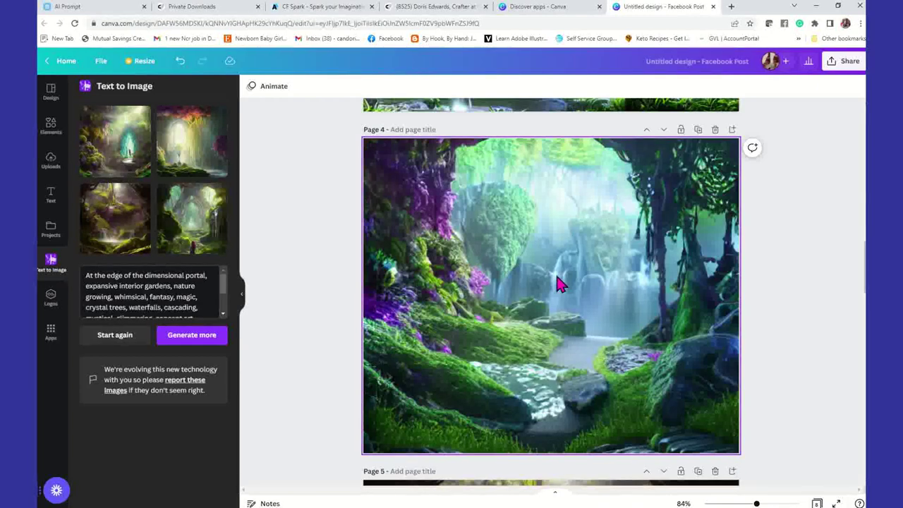
scroll(467, 375, "down", 6)
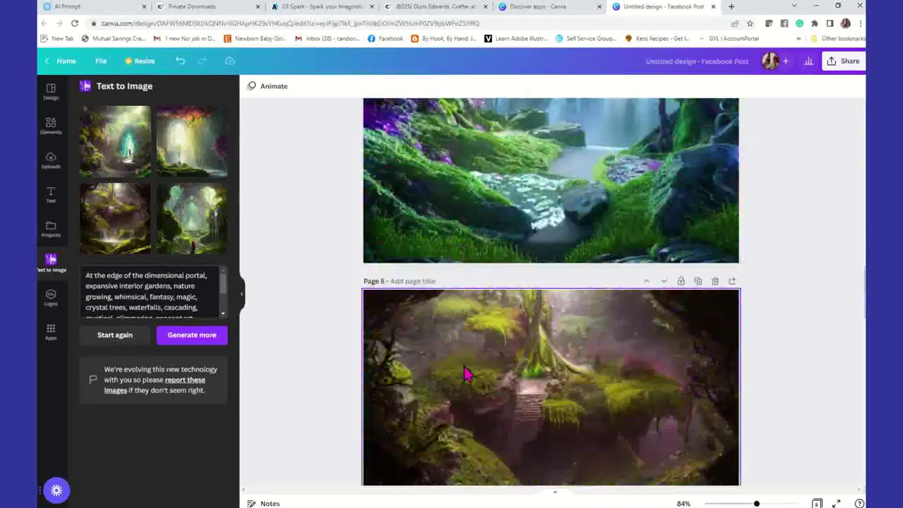
scroll(473, 386, "down", 2)
scroll(472, 386, "down", 8)
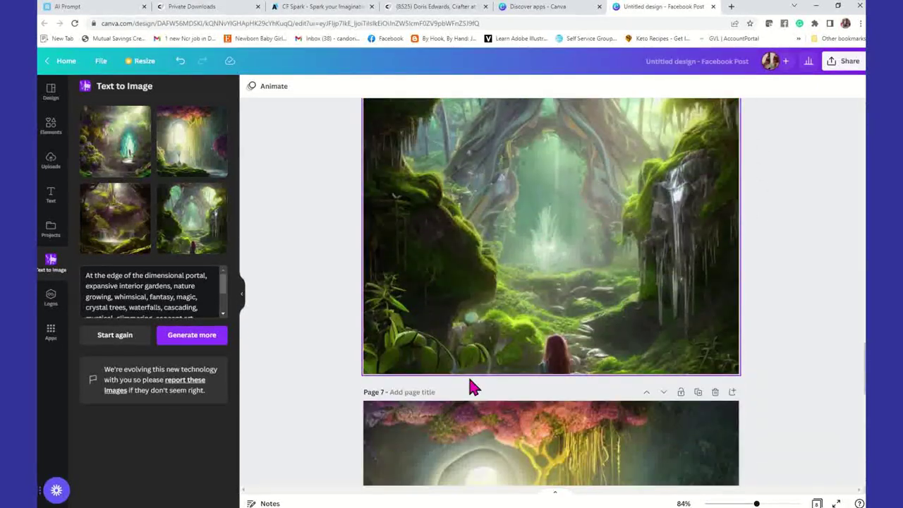
scroll(476, 387, "down", 4)
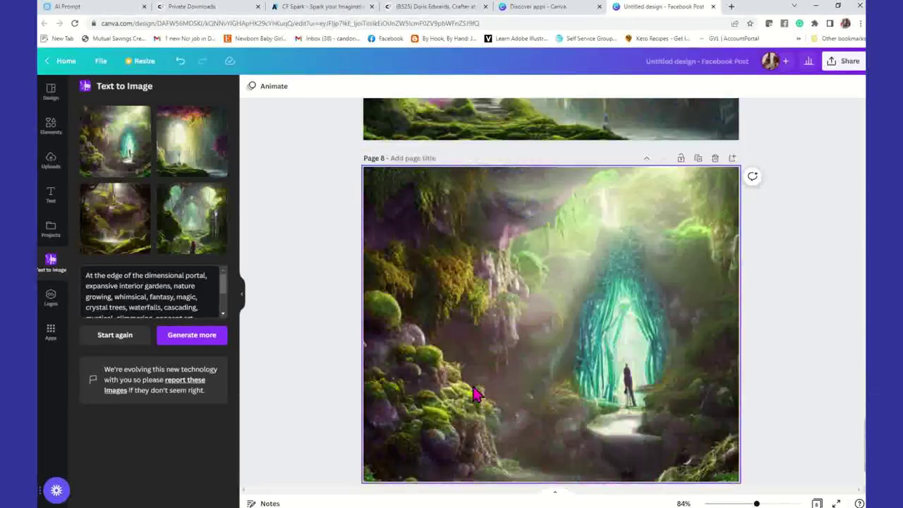
scroll(494, 424, "up", 2)
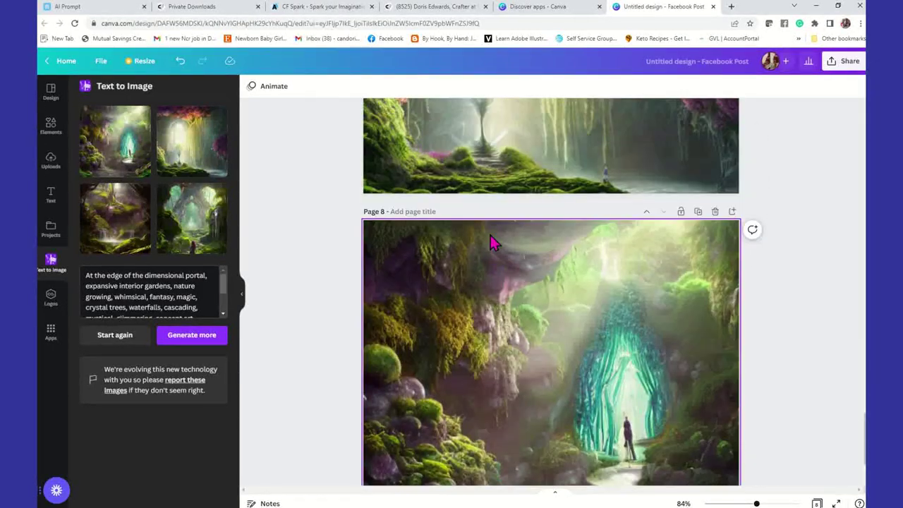
Switch to CF Spark Art and generate art from the prompt "dog chasing after Cat".
left_click(105, 7)
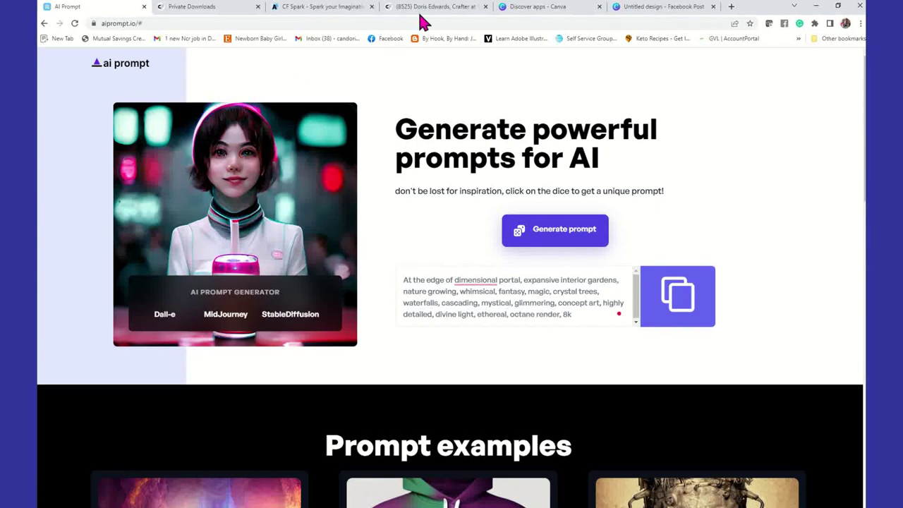
left_click(338, 8)
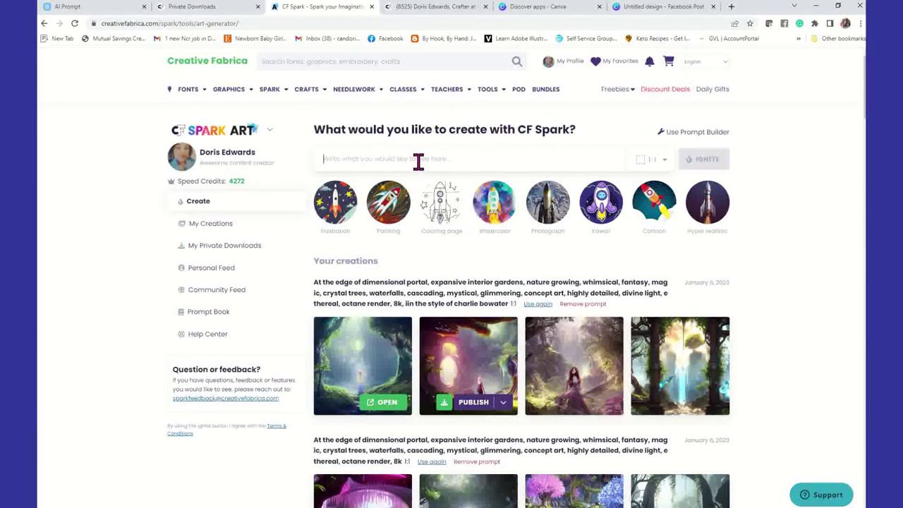
type("dog c")
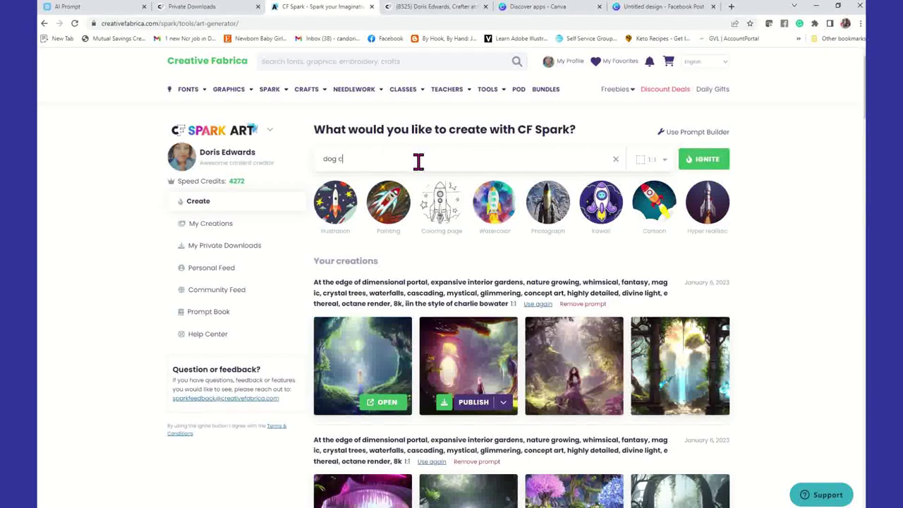
type("hosing after Cat")
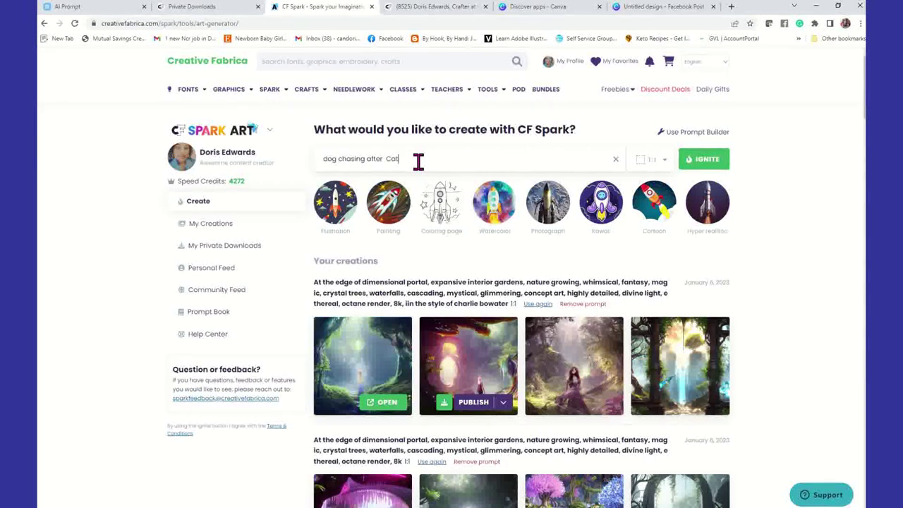
left_click(710, 168)
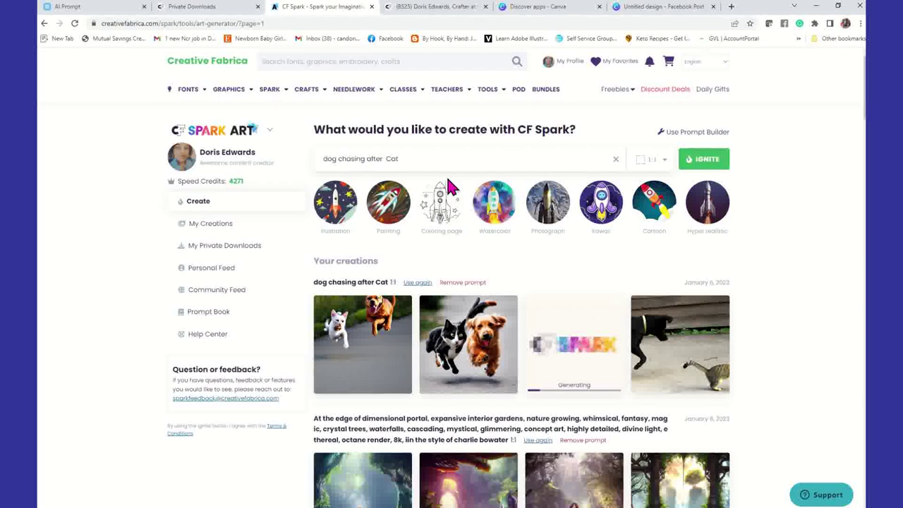
Return to the Canva design, start Text to Image again and generate "dog chasing after a cat" in the Surprise me style.
left_click(540, 8)
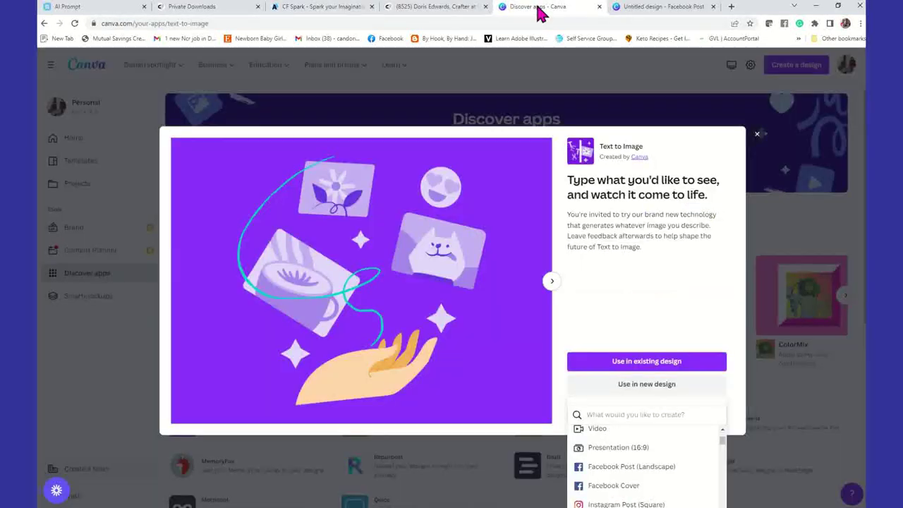
left_click(670, 8)
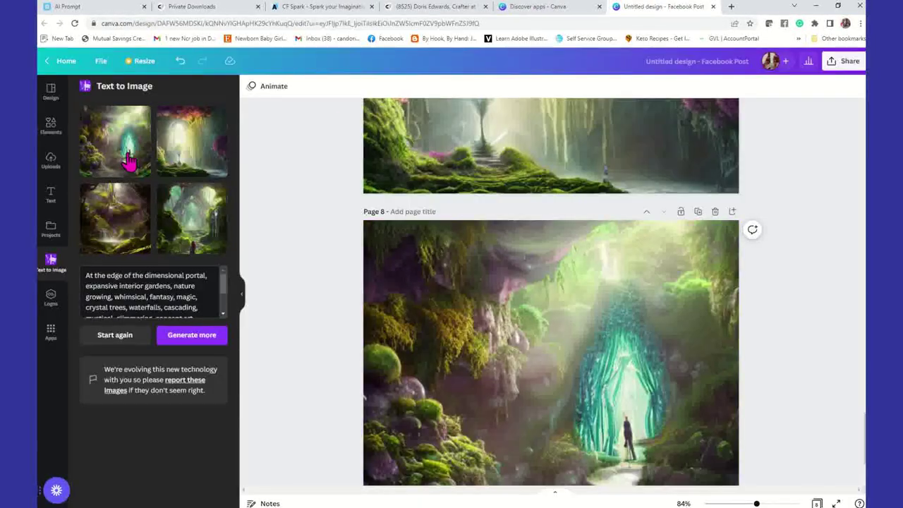
left_click(114, 335)
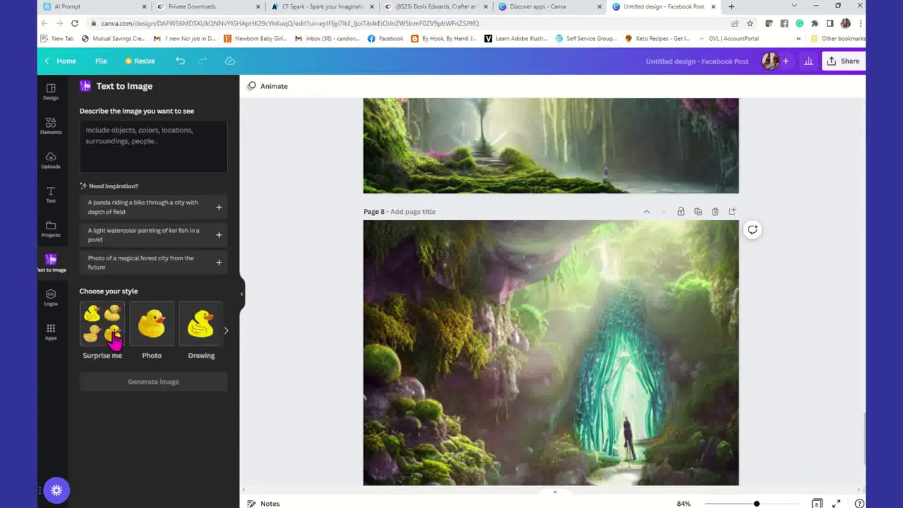
left_click(127, 136)
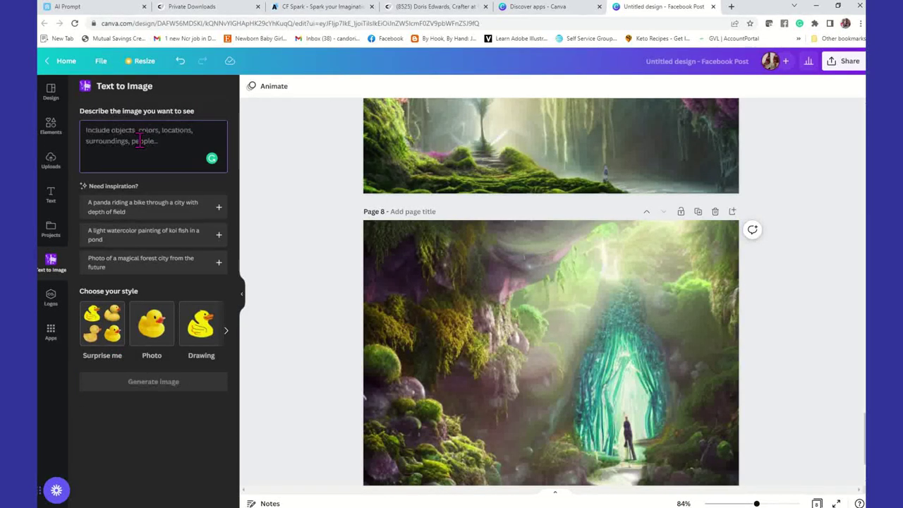
type("dog chasing")
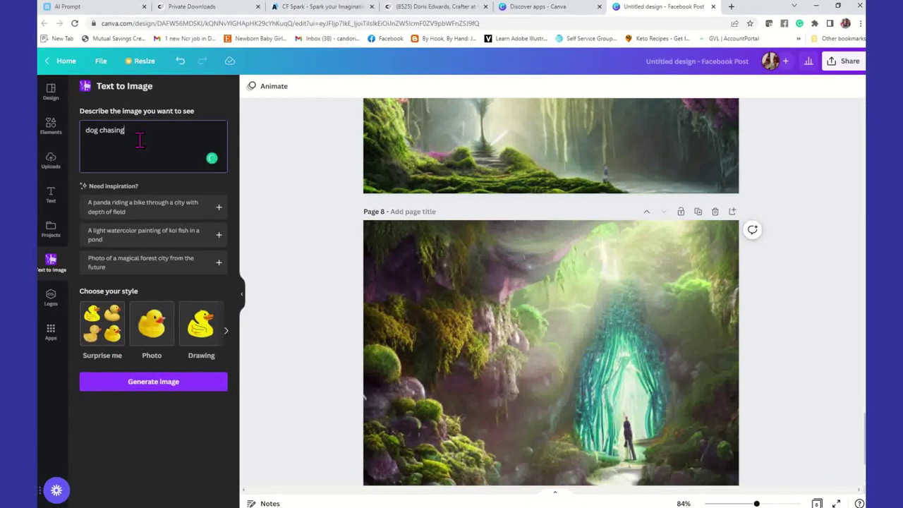
type(" after a cat")
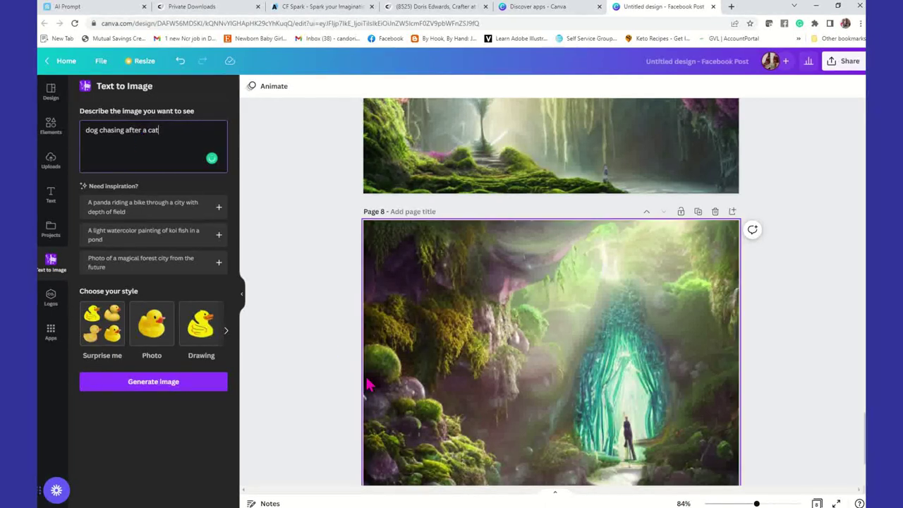
left_click(99, 338)
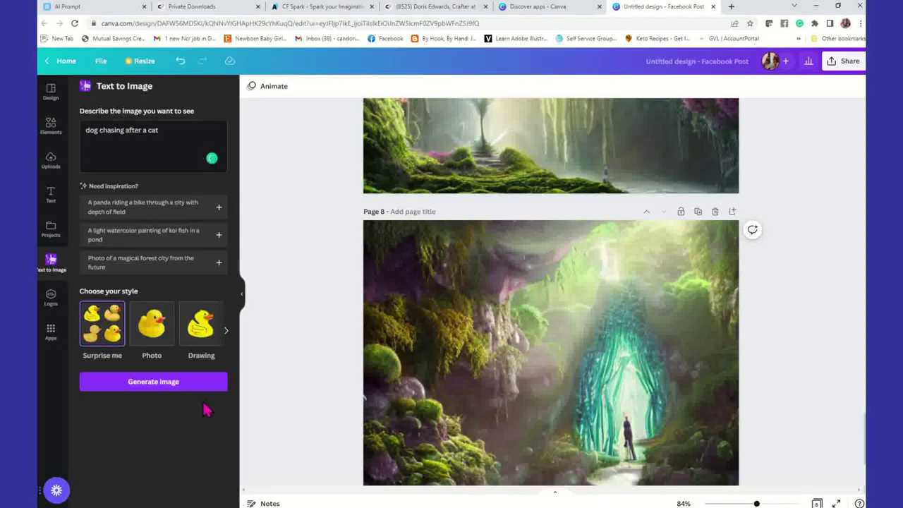
left_click(185, 389)
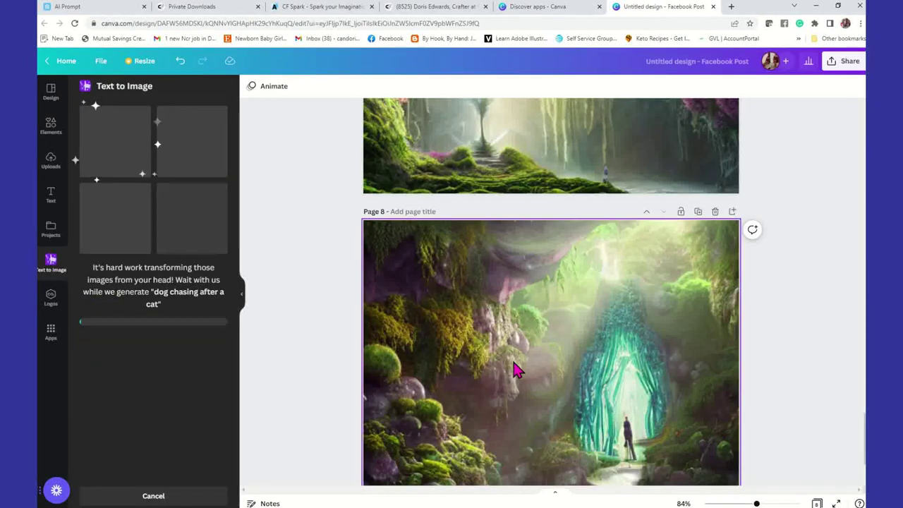
Add four blank pages, 9 to 12, after page 8 of the design.
scroll(514, 369, "down", 1)
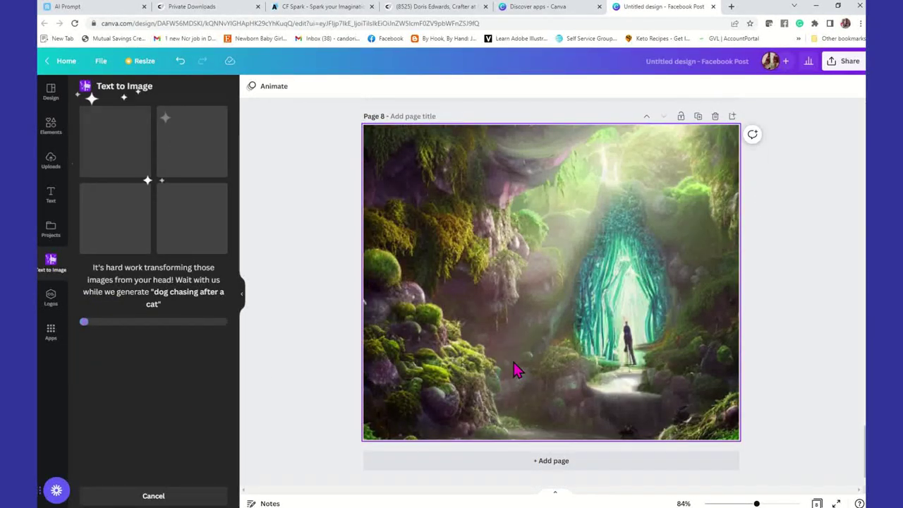
left_click(597, 461)
left_click(568, 462)
left_click(572, 464)
left_click(593, 465)
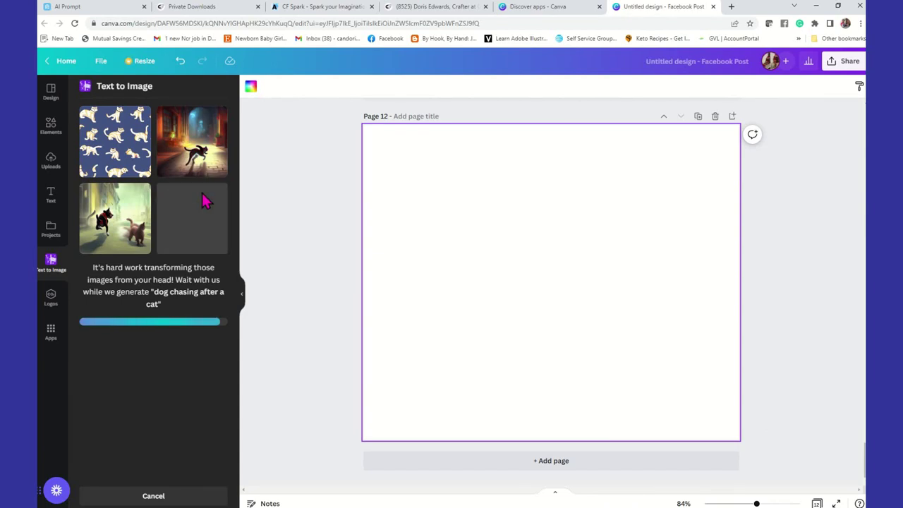
Fill page 12 with the dark alley running animal image and page 11 with the pink and black cat pattern.
left_click_drag(190, 149, 369, 207)
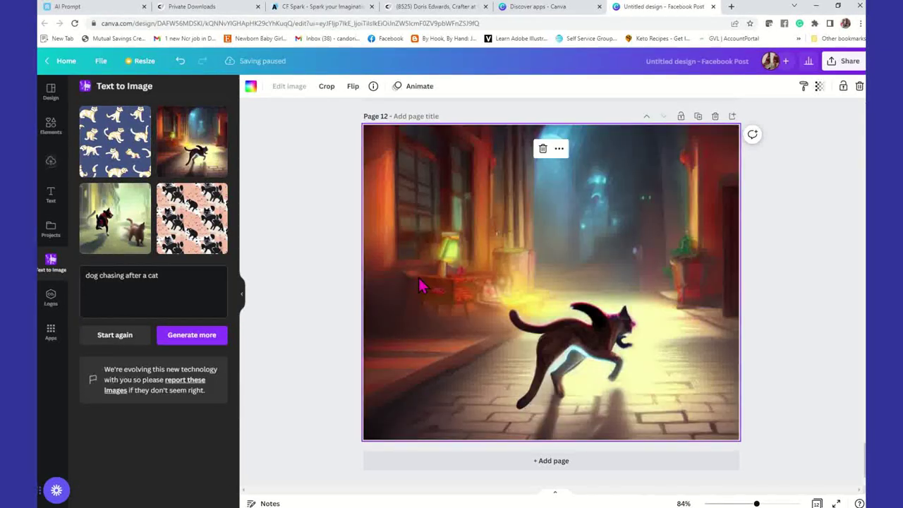
scroll(418, 286, "up", 5)
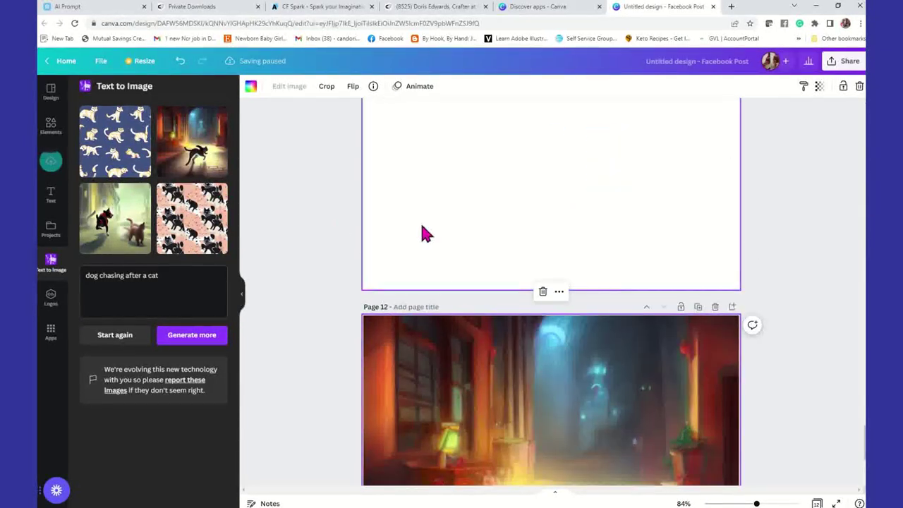
left_click_drag(202, 237, 479, 127)
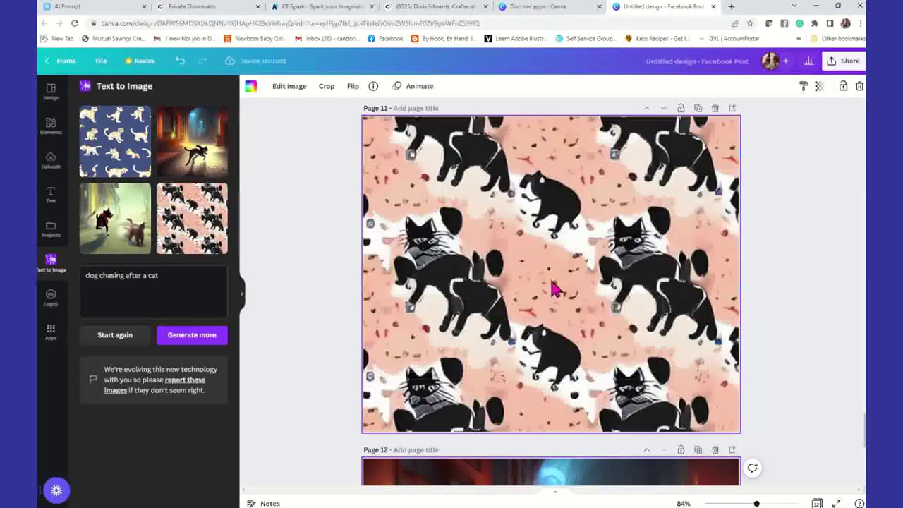
Fill page 10 with the street scene of a dog and cat, and page 9 with the blue cat pattern.
scroll(555, 287, "up", 2)
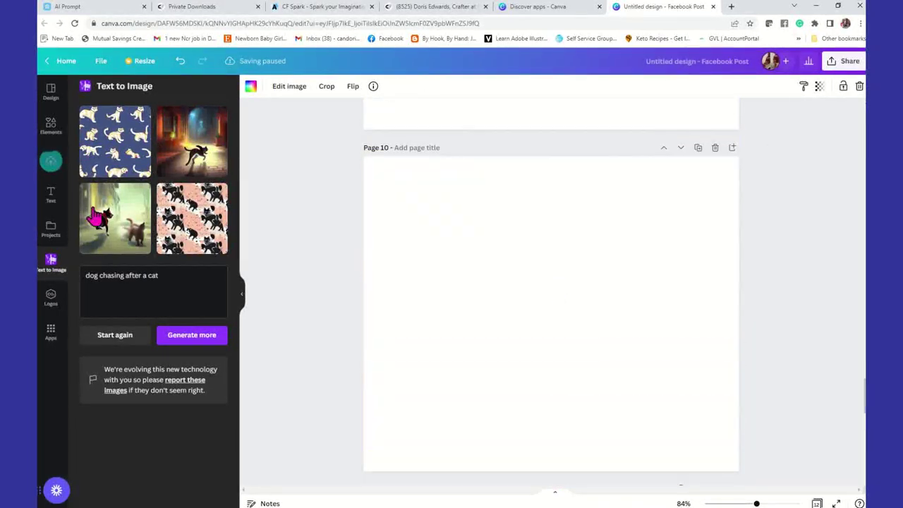
left_click_drag(115, 219, 463, 183)
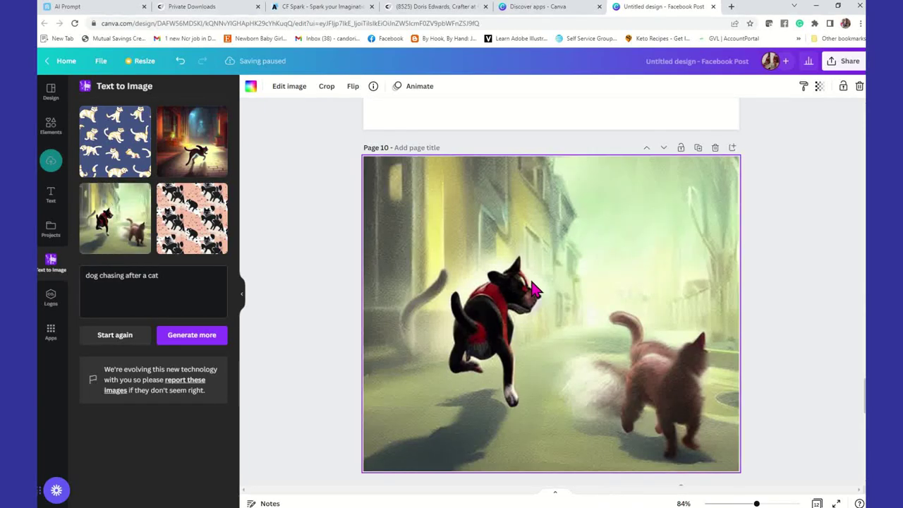
scroll(534, 289, "up", 5)
left_click_drag(117, 151, 694, 342)
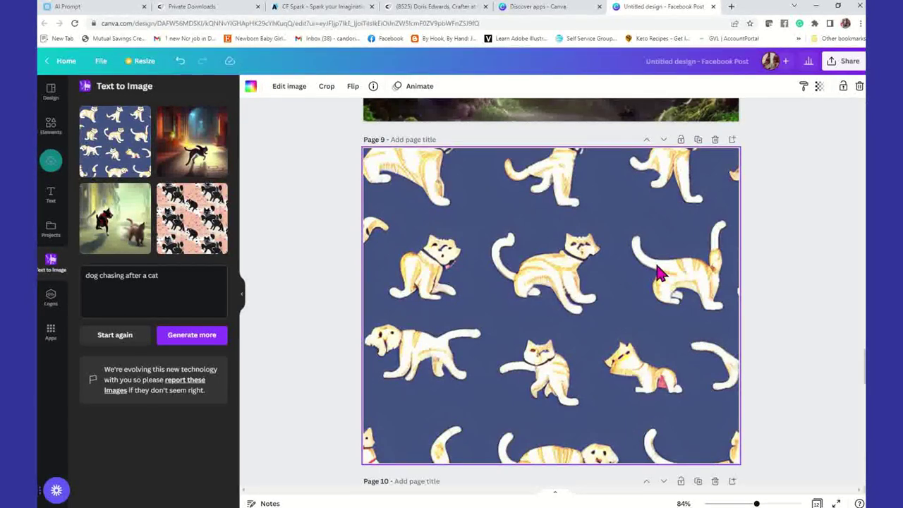
Delete page 9 holding the blue cat pattern.
left_click(627, 275)
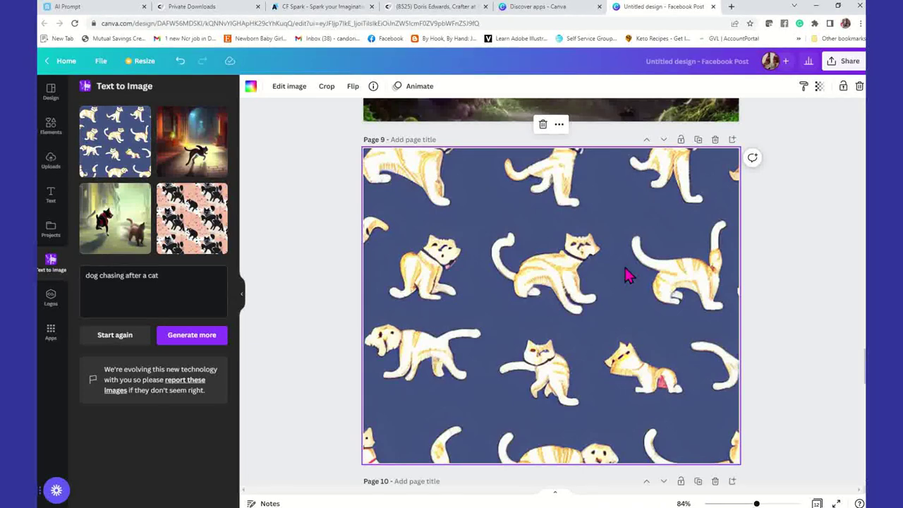
left_click(715, 140)
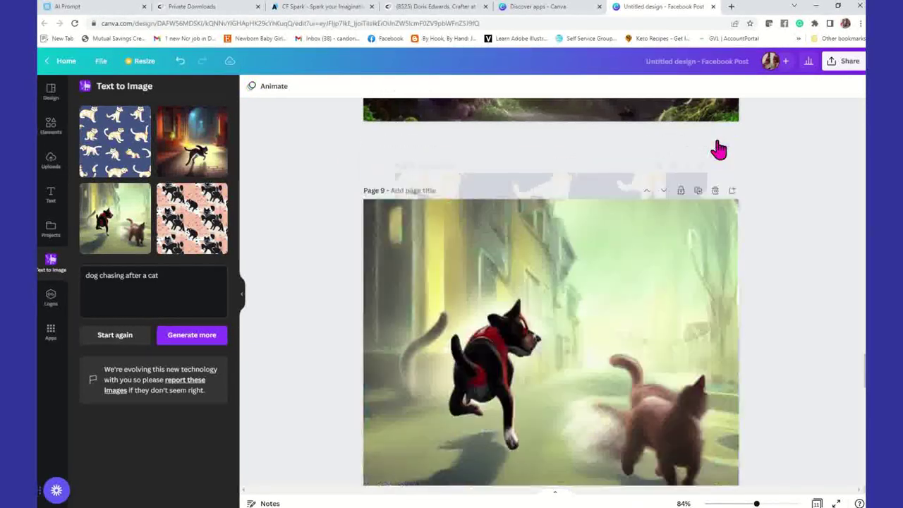
Look over the remaining design pages down to page 11 and back up to page 1.
scroll(675, 311, "down", 4)
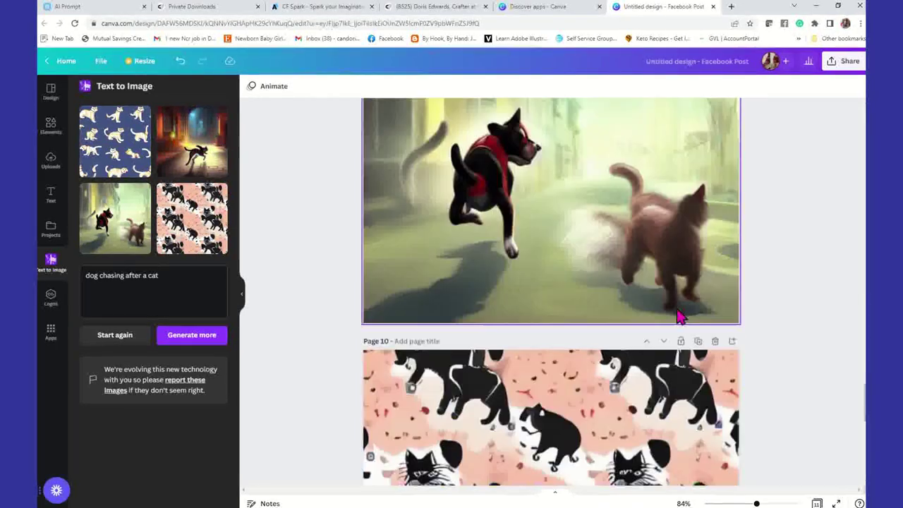
scroll(690, 353, "down", 5)
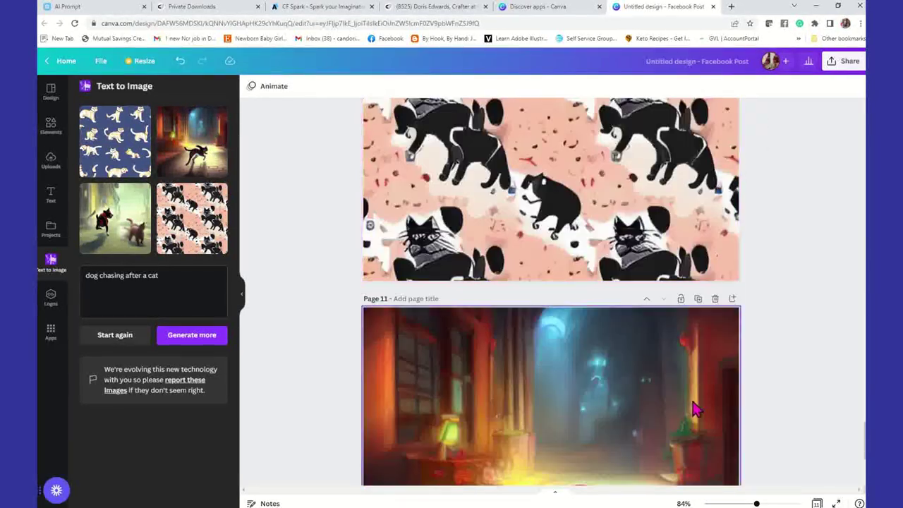
scroll(695, 427, "up", 9)
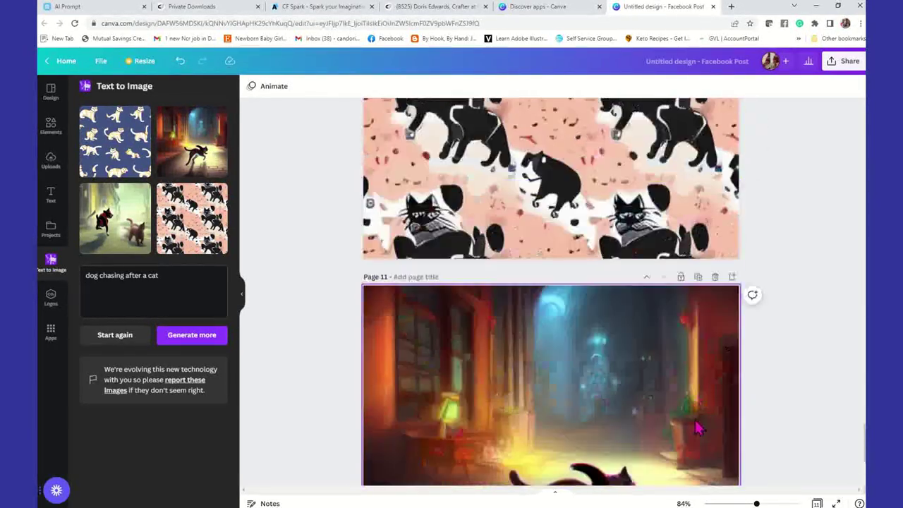
scroll(667, 450, "up", 16)
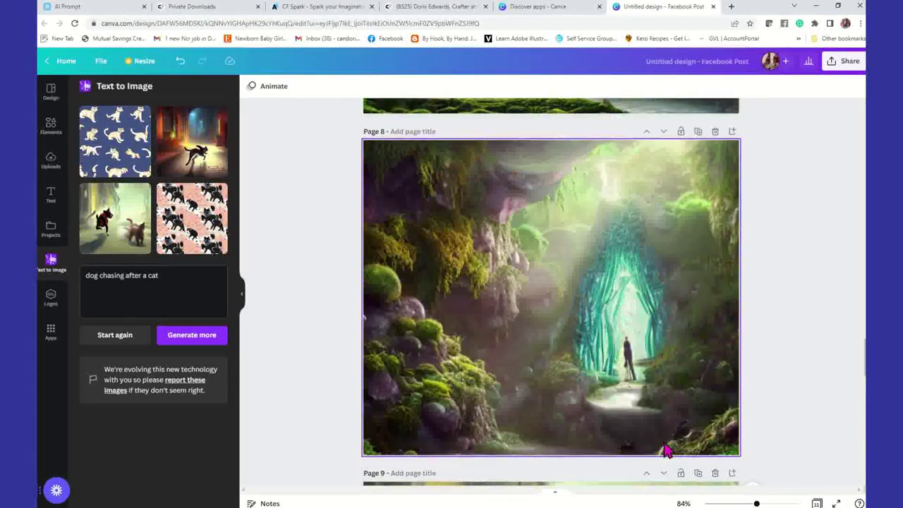
scroll(656, 451, "up", 16)
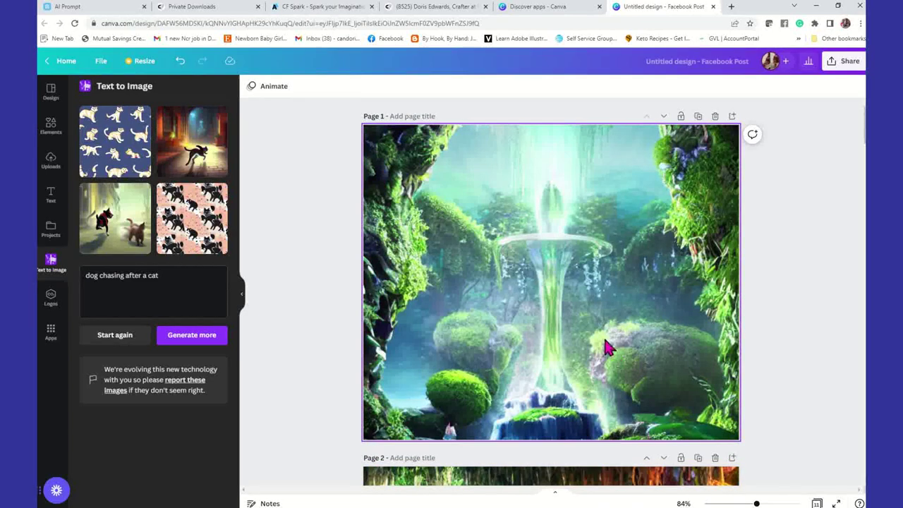
Check the dog chasing cat creations in CF Spark, and return to page 1 of the Canva design.
left_click(319, 9)
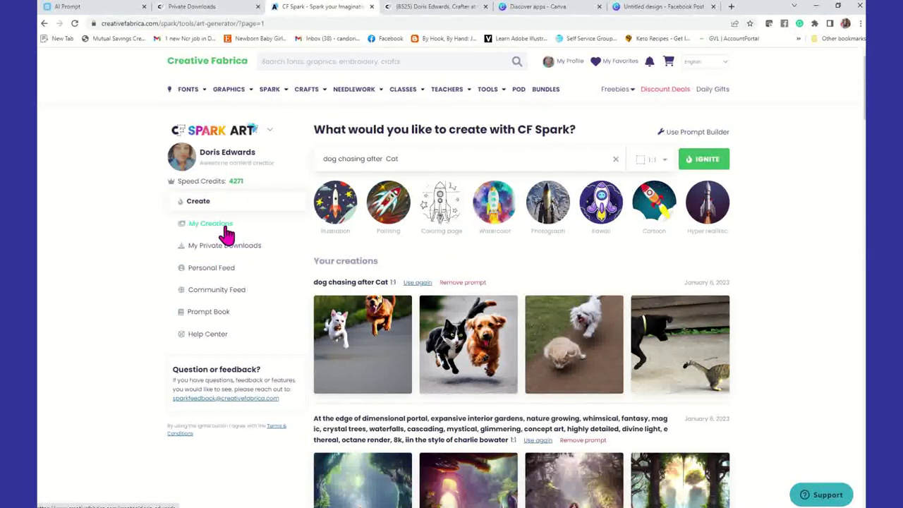
mouse_move(379, 383)
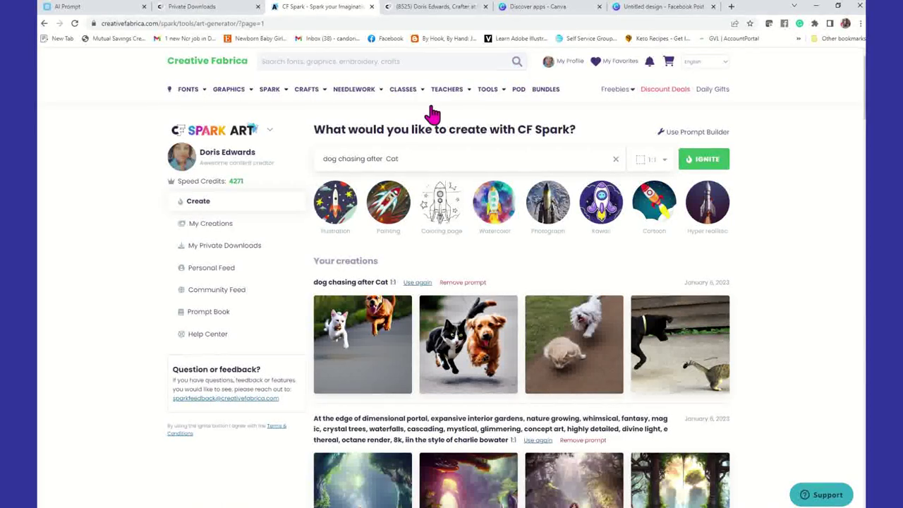
left_click(683, 8)
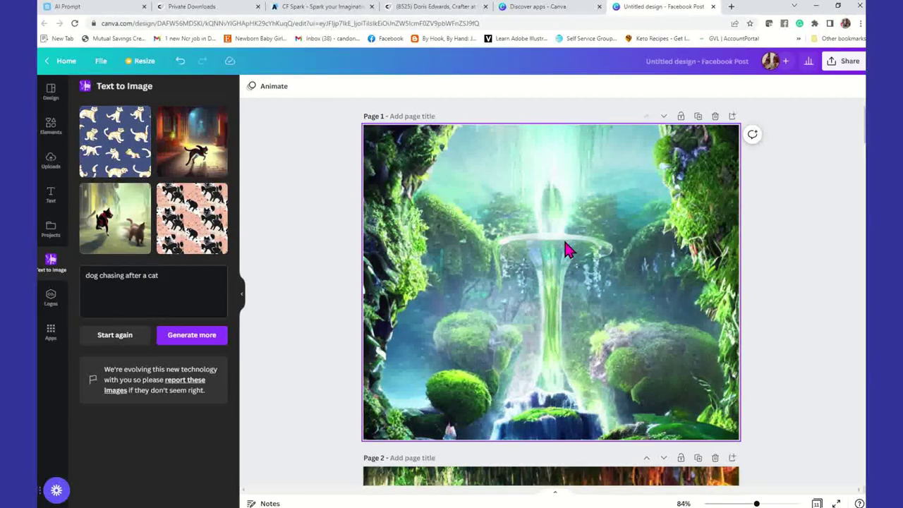
scroll(566, 249, "down", 4)
scroll(567, 249, "up", 4)
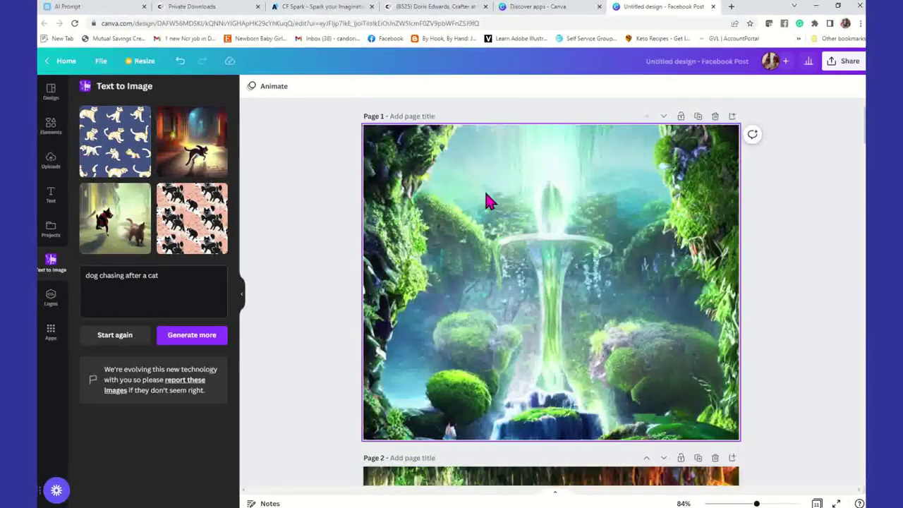
Open the image editing options for page 1's glowing fountain garden picture and browse the available adjustments, filters and effects.
left_click(452, 171)
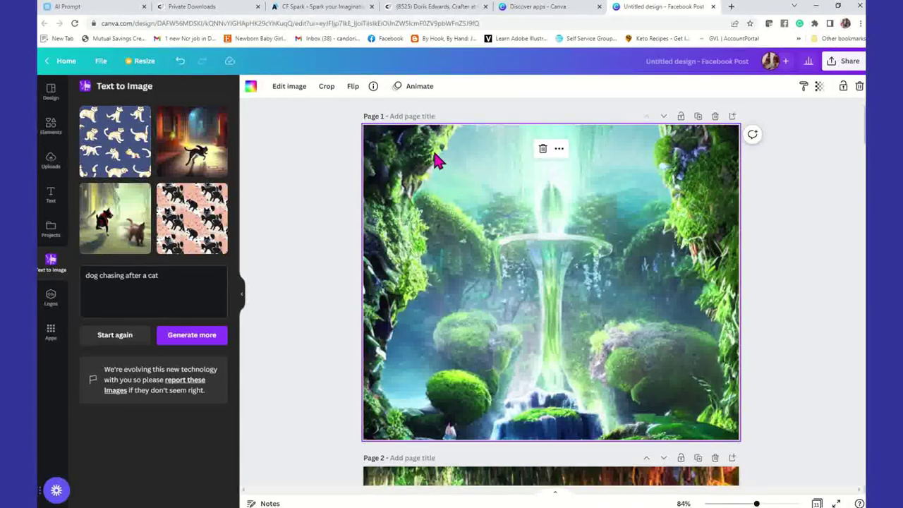
left_click(301, 87)
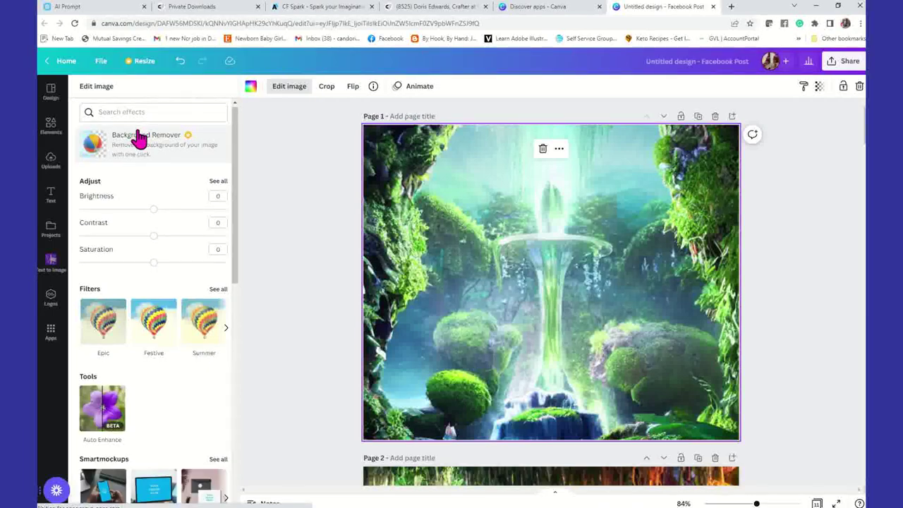
scroll(138, 148, "down", 10)
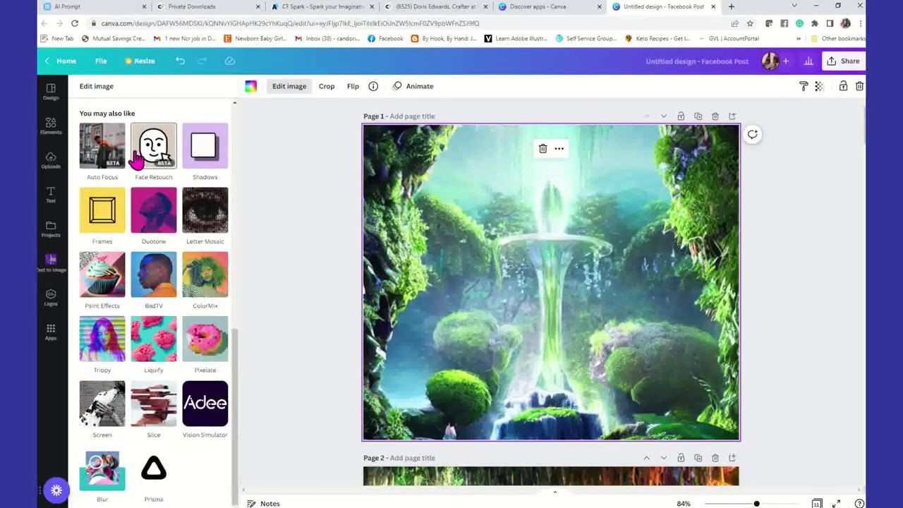
scroll(154, 399, "up", 6)
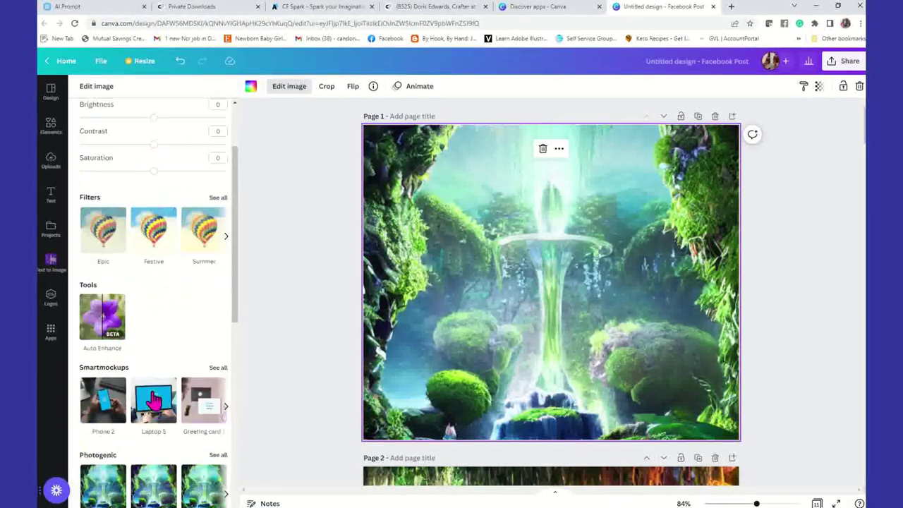
Set the page 1 image's brightness to -49, contrast to 18 and saturation to 18.
scroll(153, 399, "up", 2)
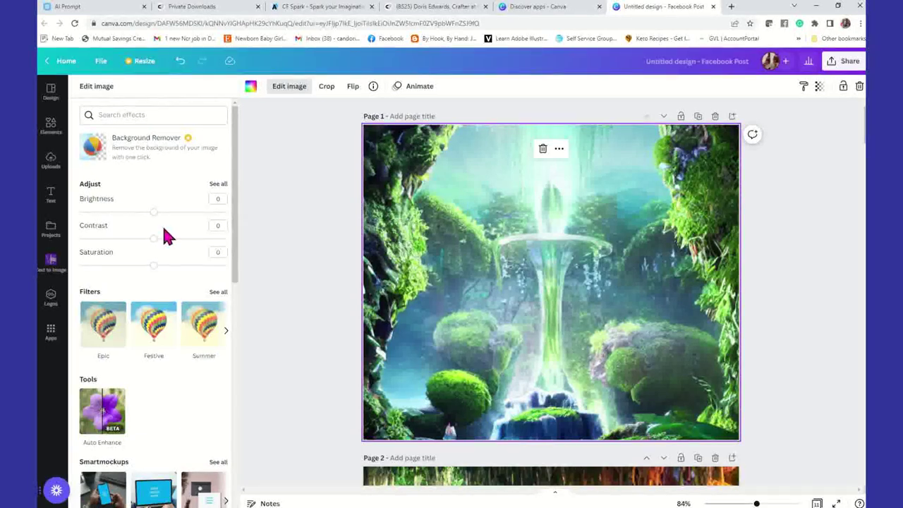
left_click_drag(154, 212, 117, 212)
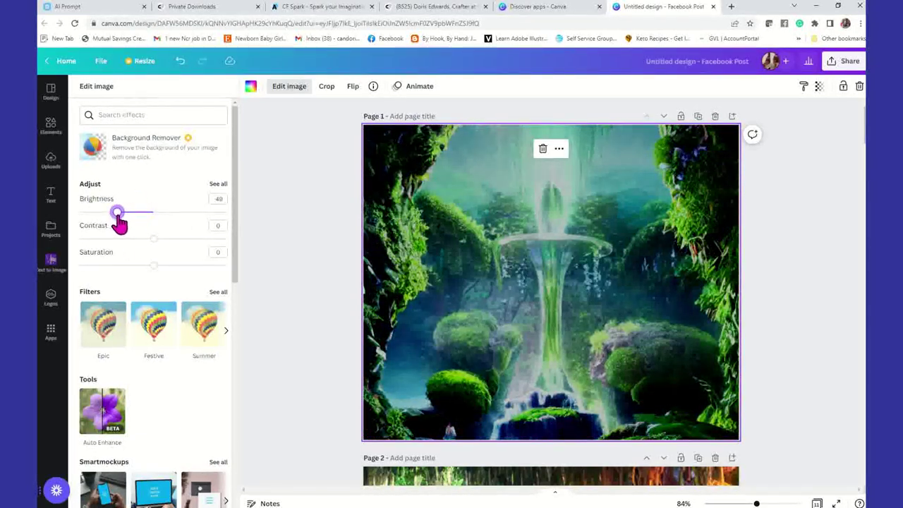
left_click_drag(152, 240, 166, 267)
scroll(184, 336, "down", 2)
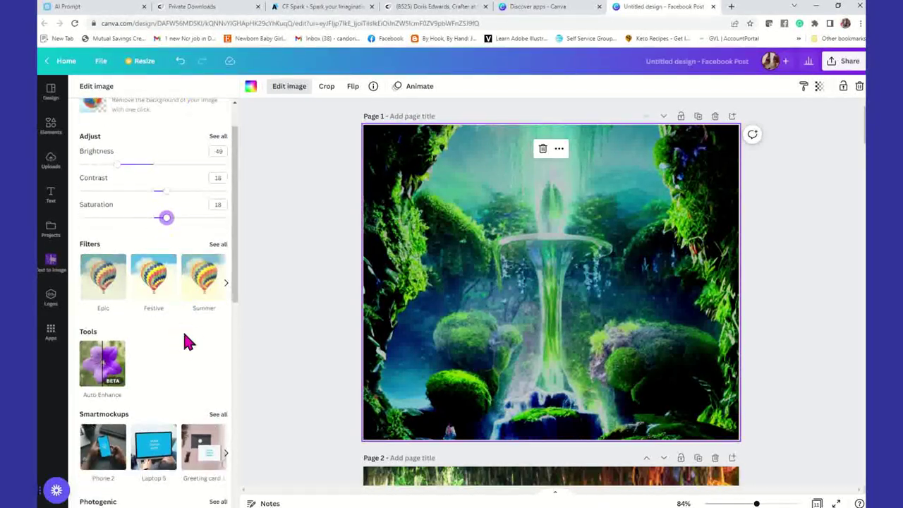
Place the waterfall image on page 1 into the Phone 2 smartmockup and look through the other available effects.
left_click(107, 364)
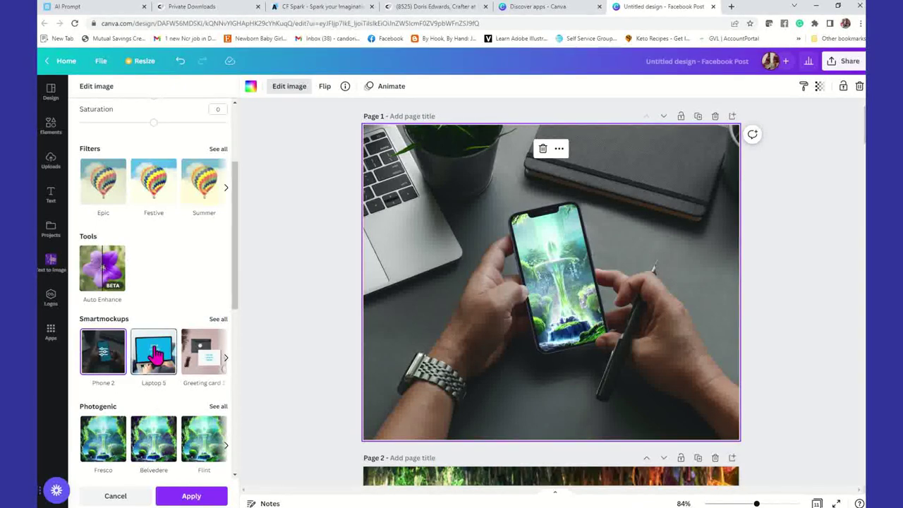
scroll(154, 356, "down", 10)
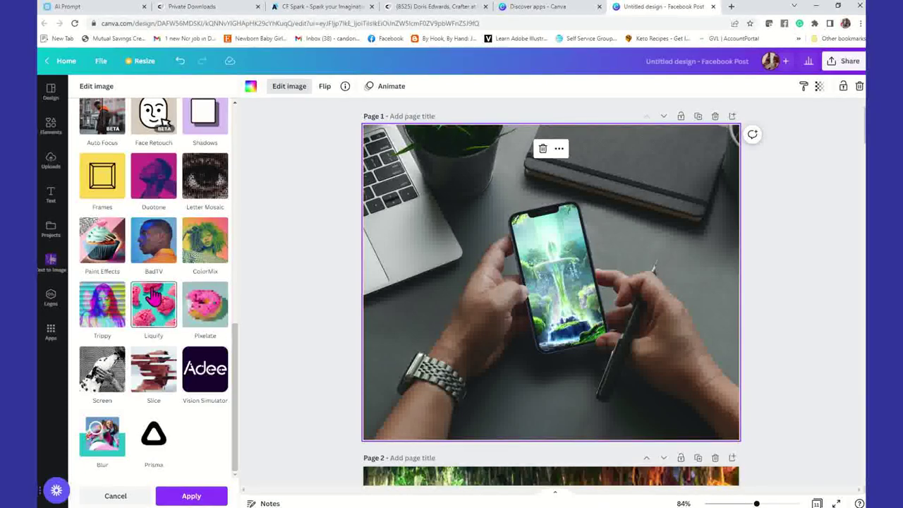
scroll(207, 326, "up", 10)
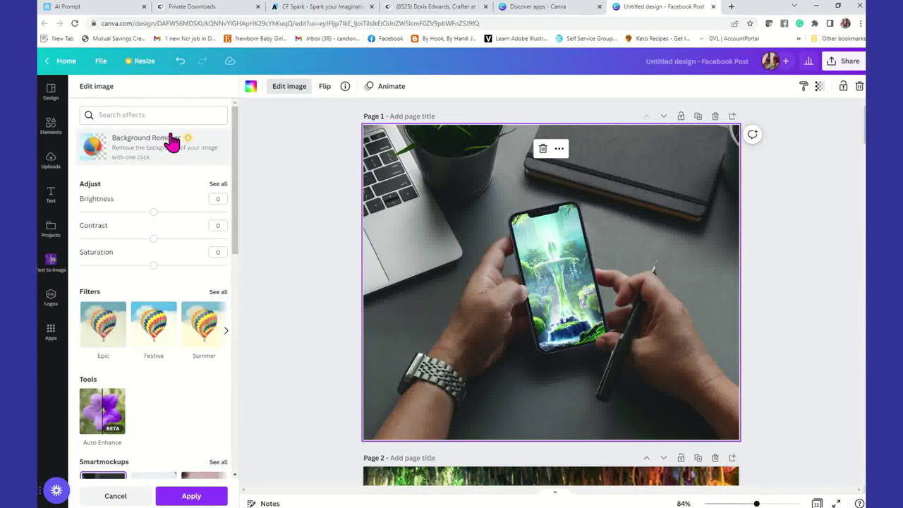
Flip the phone mockup on page 1 horizontally, trying the vertical flip and reverting it.
left_click(326, 89)
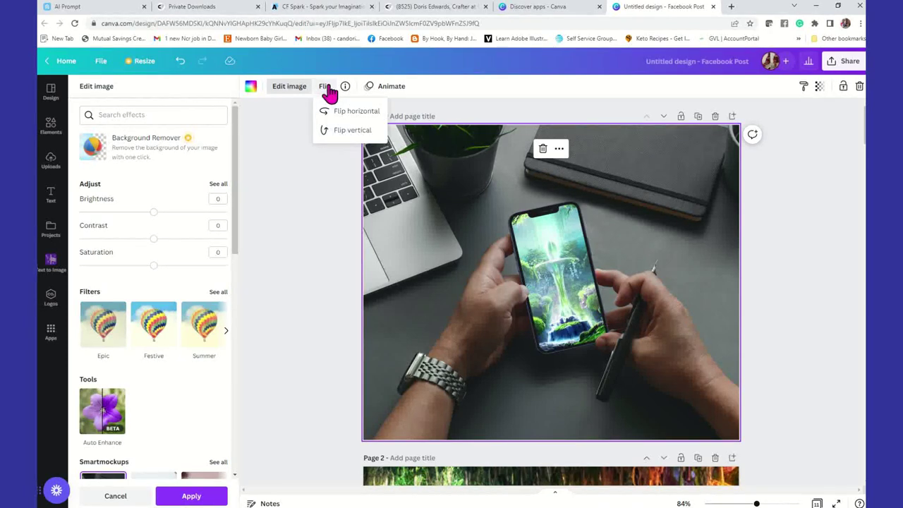
left_click(329, 114)
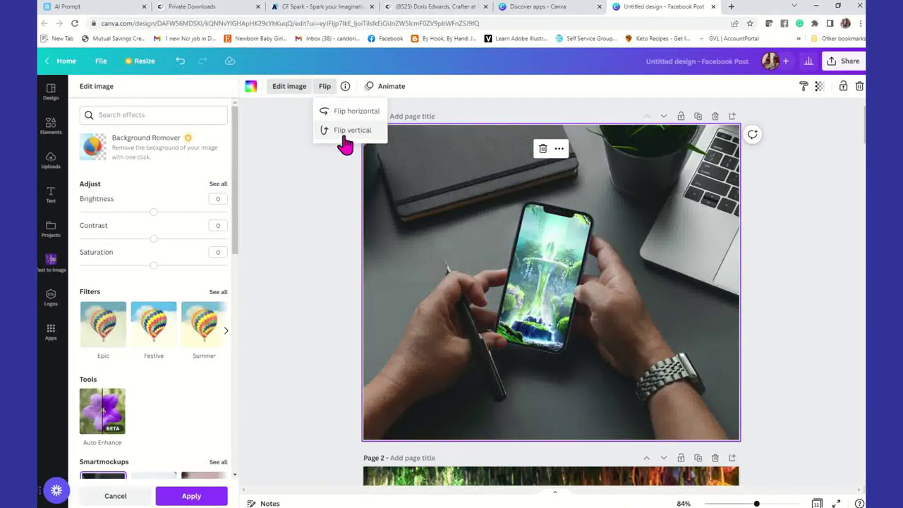
left_click(344, 136)
left_click(344, 134)
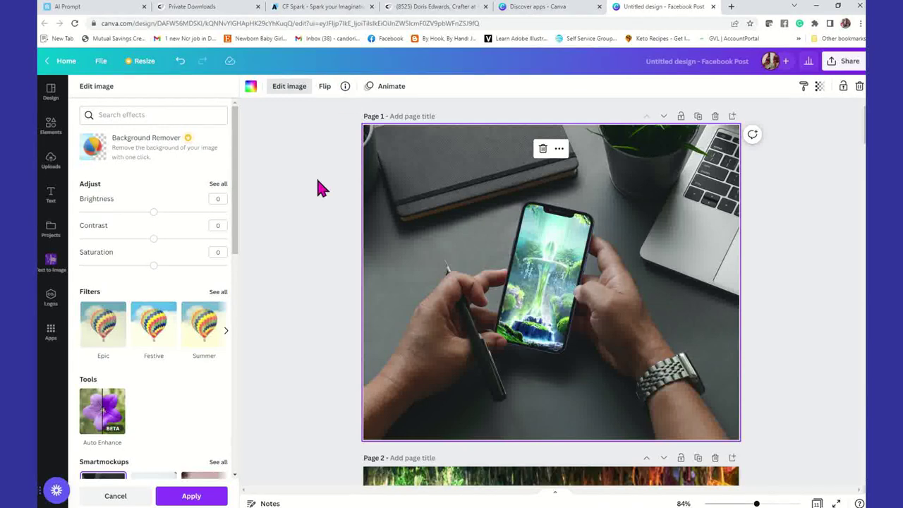
key("Escape")
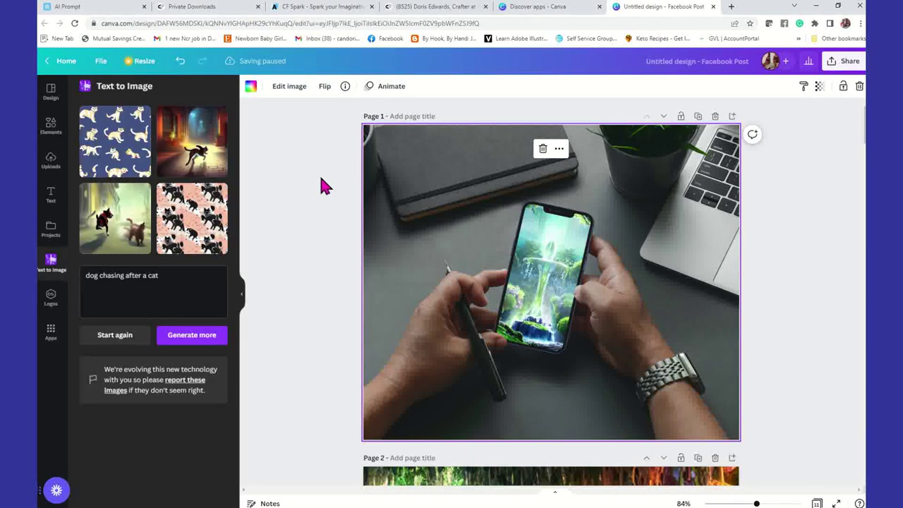
Reopen the image editing options for the phone mockup on page 1 and apply the mockup effect.
left_click(252, 87)
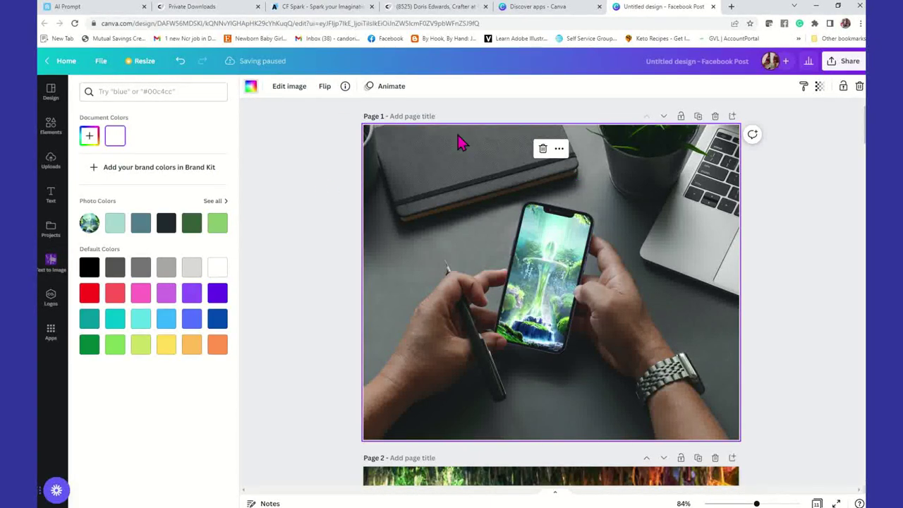
key("Escape")
left_click(290, 89)
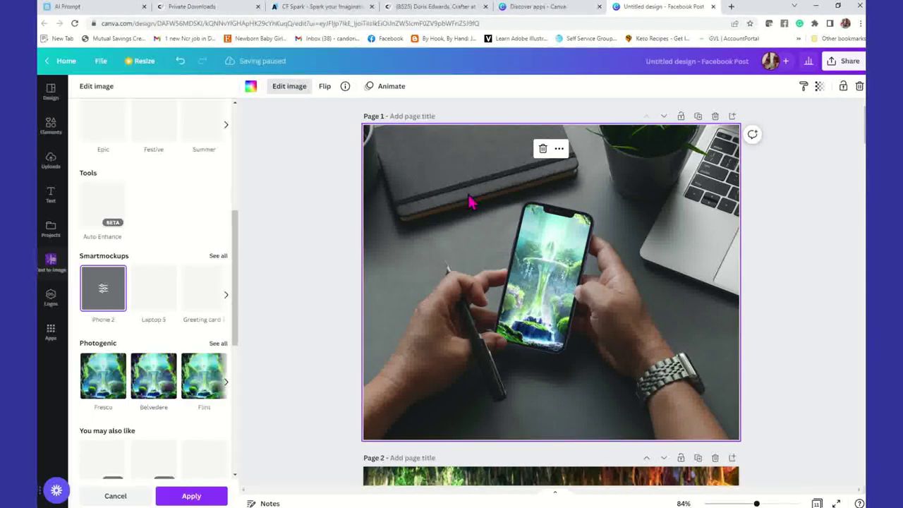
left_click(297, 92)
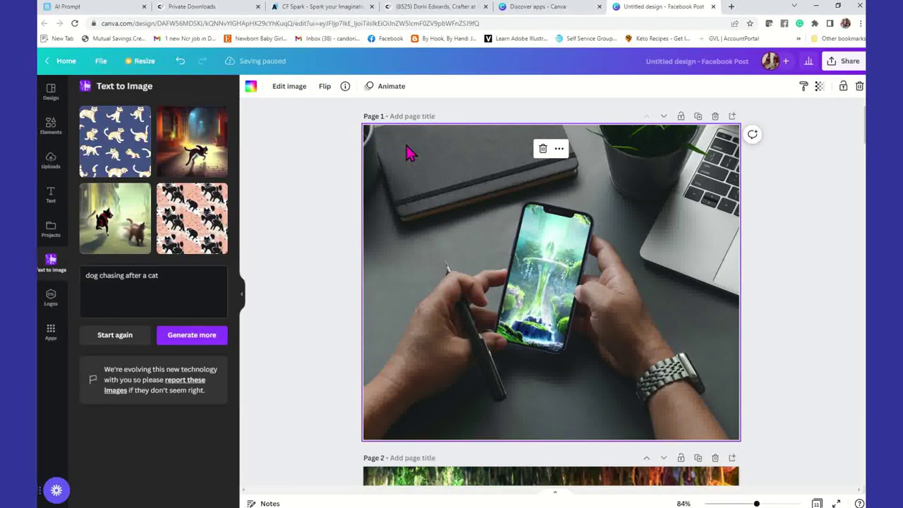
left_click(322, 115)
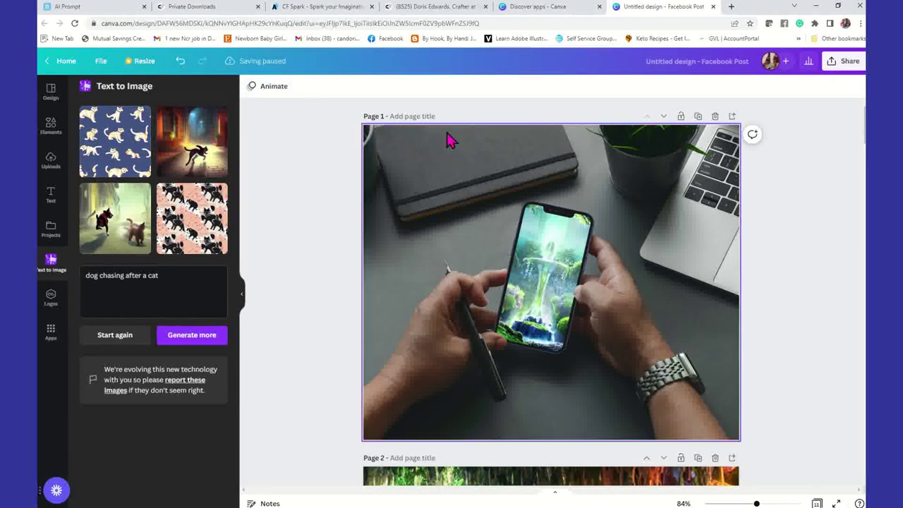
left_click(438, 167)
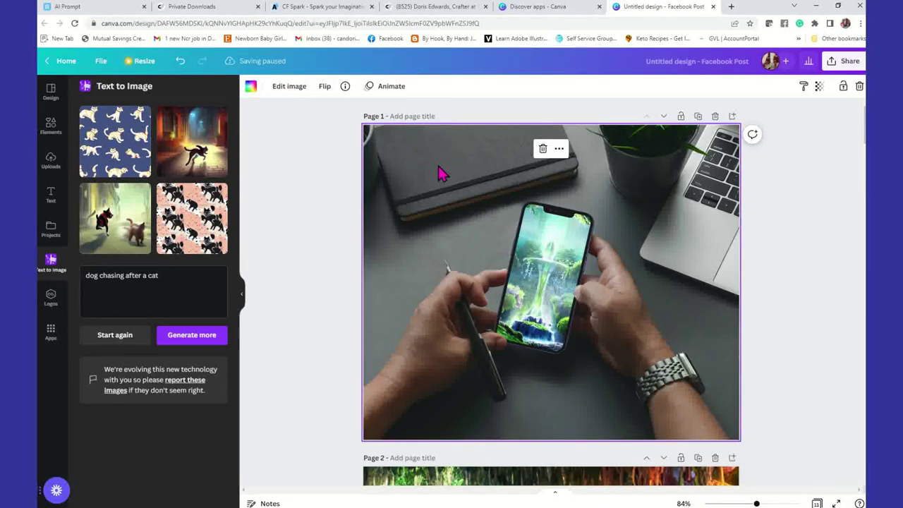
left_click(297, 92)
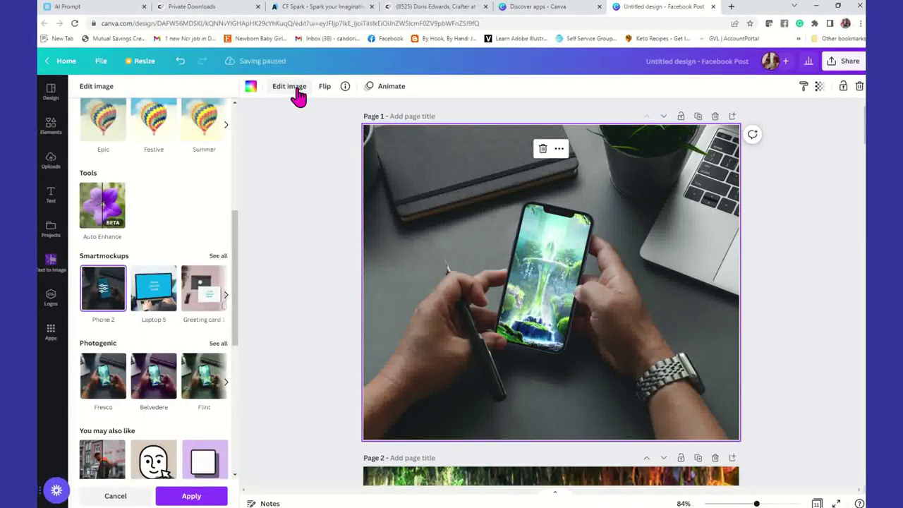
Try the near-black photo colour as page 1's background, and undo the change.
left_click(250, 86)
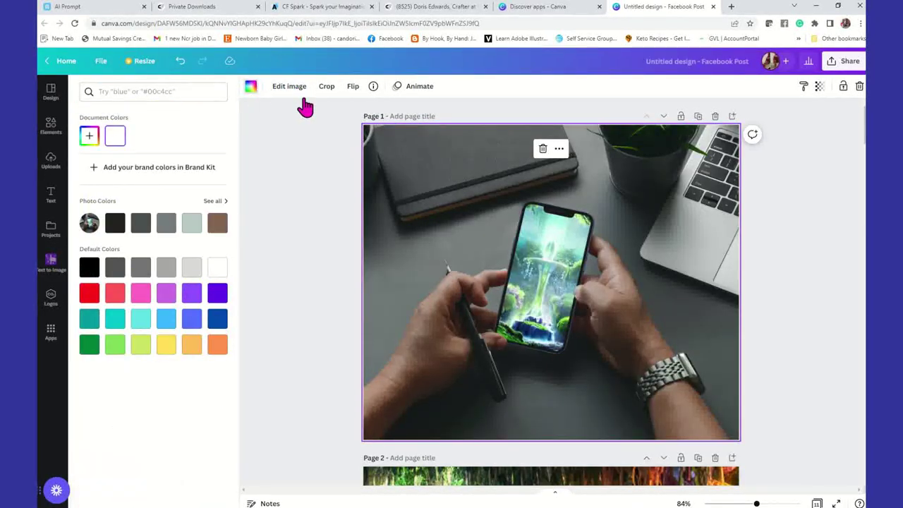
left_click(115, 224)
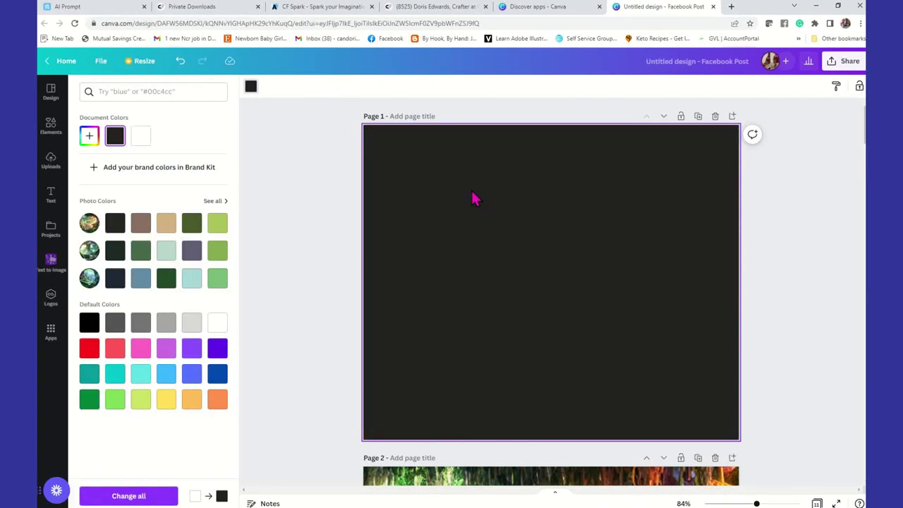
left_click(628, 211)
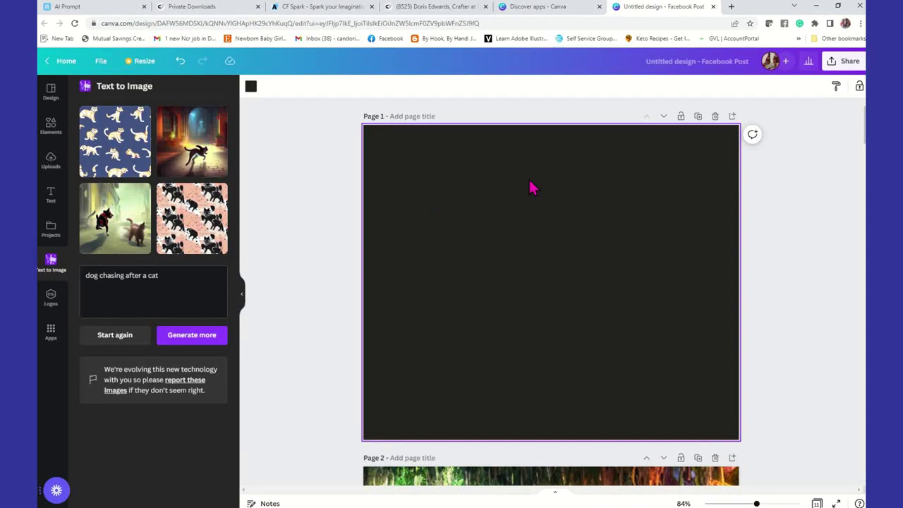
scroll(530, 222, "down", 1)
scroll(530, 221, "up", 1)
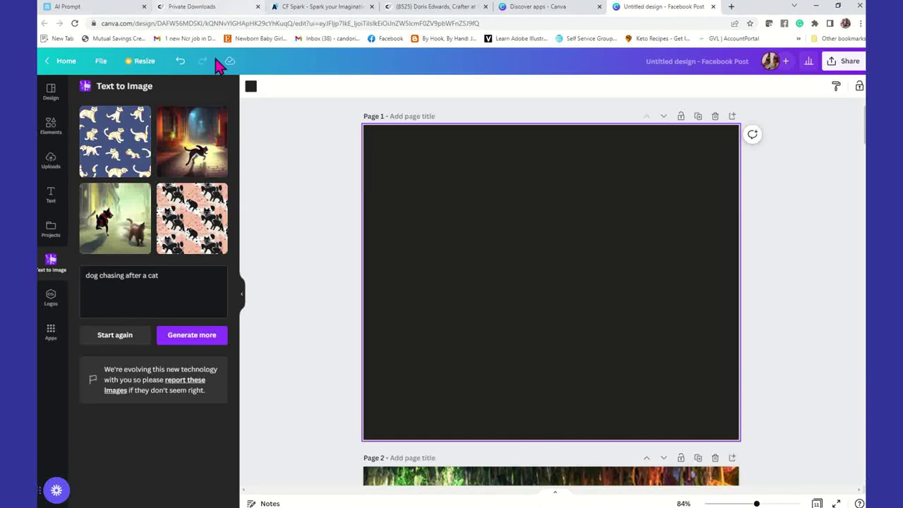
left_click(181, 68)
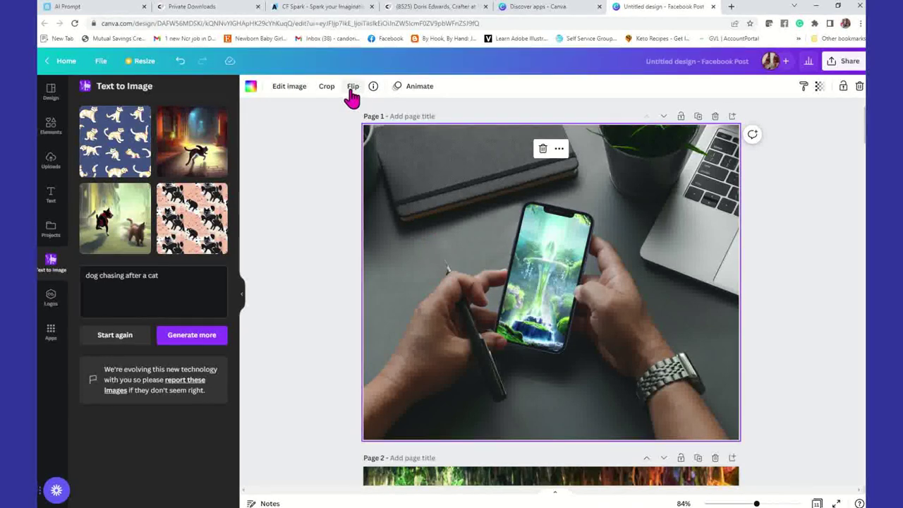
Recrop the phone mockup on page 1, shifting it left until its right edge meets the page's right edge.
left_click(326, 87)
left_click_drag(419, 148, 294, 163)
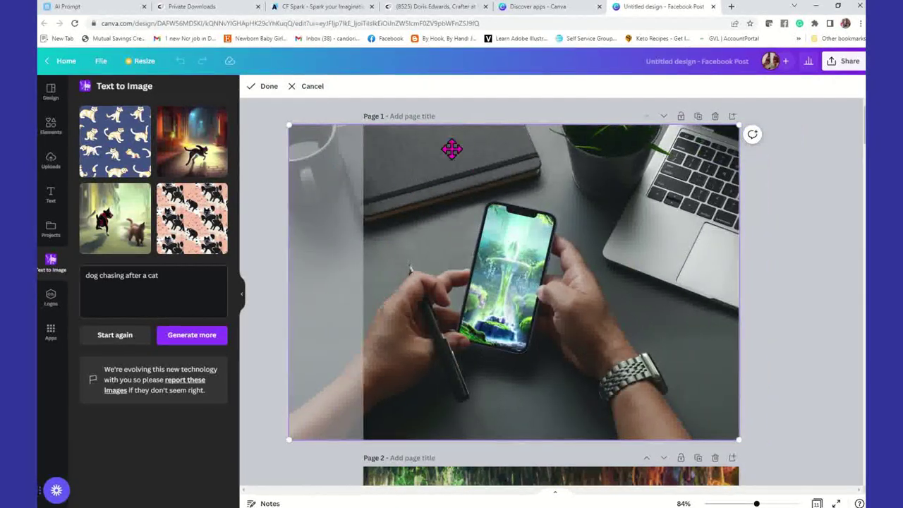
left_click(289, 127)
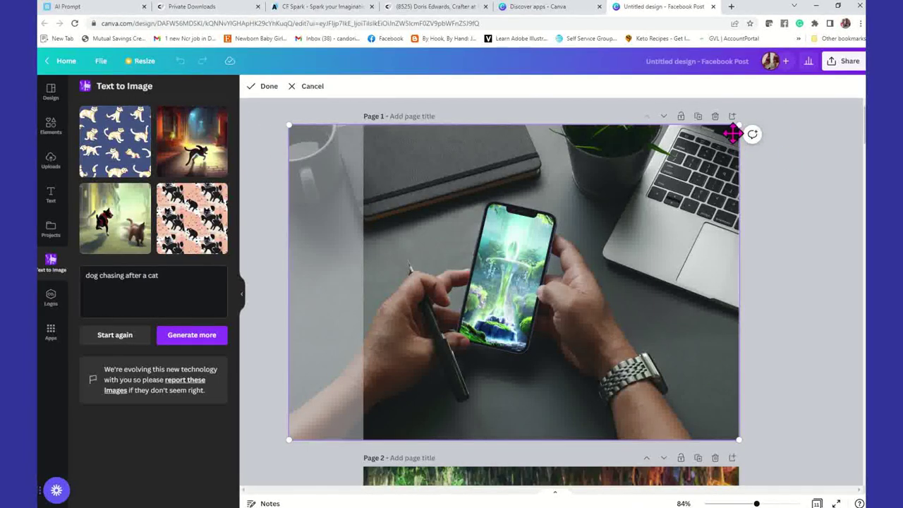
left_click_drag(564, 298, 478, 295)
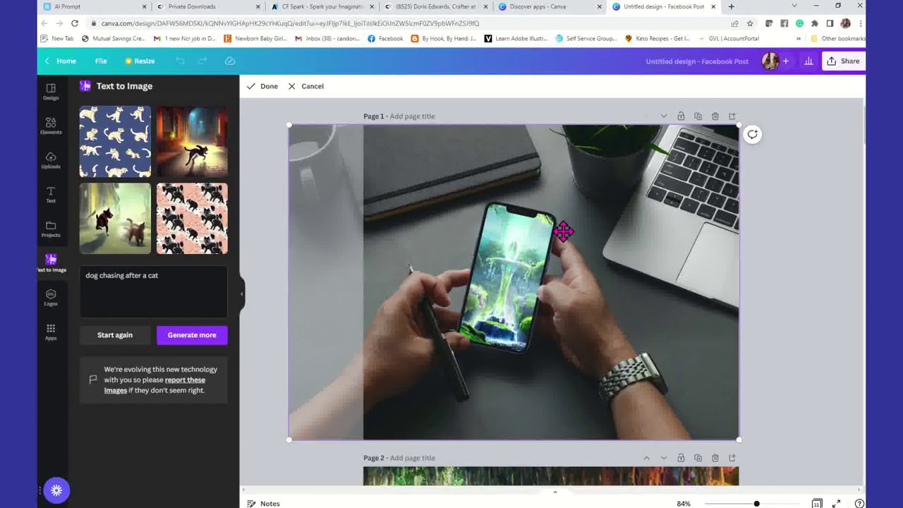
left_click(814, 233)
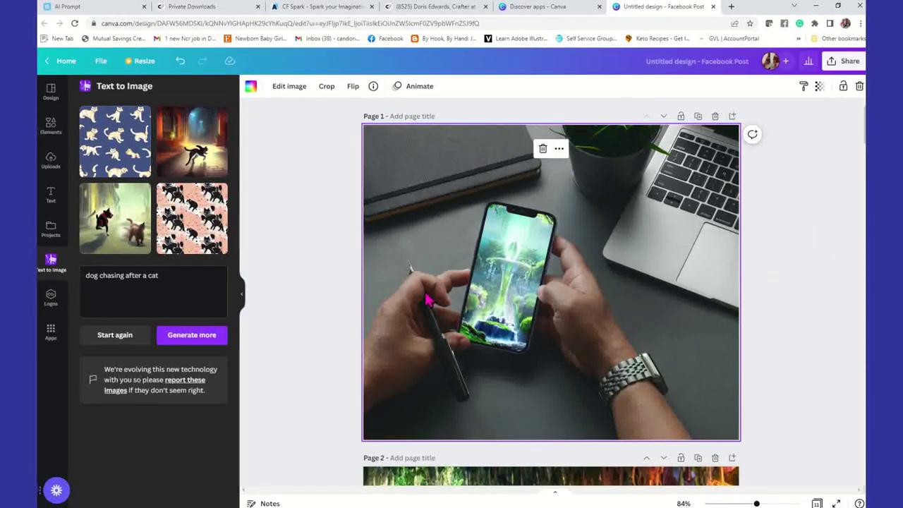
left_click(346, 228)
Review the images on pages 1 to 3 and check the crop of the page 3 forest image.
scroll(642, 242, "down", 5)
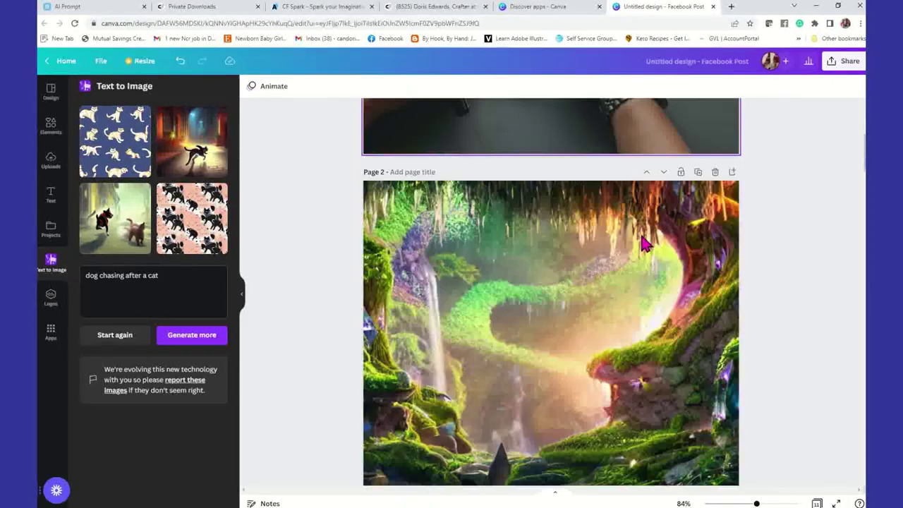
scroll(644, 243, "up", 2)
scroll(645, 244, "up", 3)
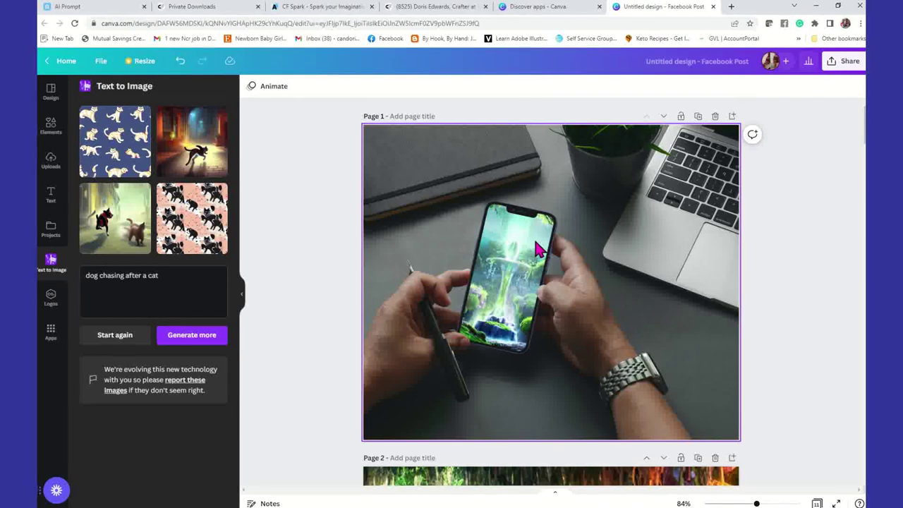
left_click(610, 222)
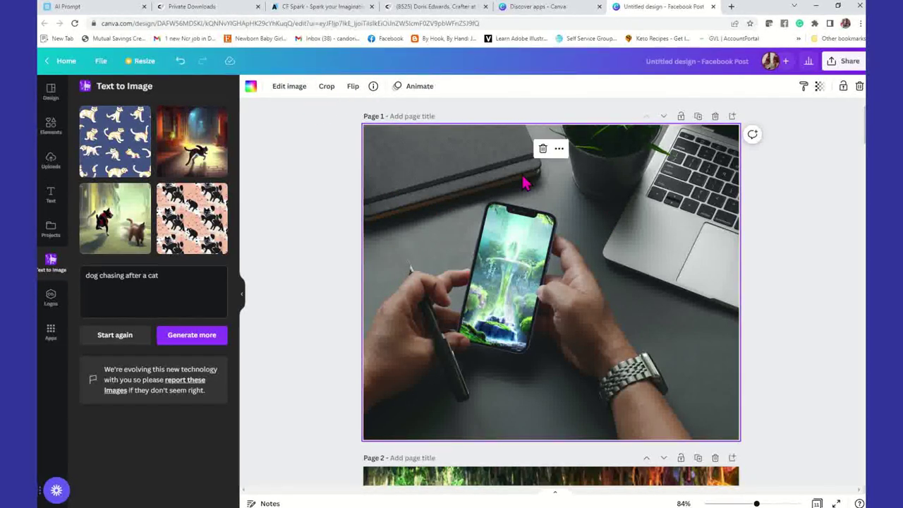
scroll(523, 212, "down", 3)
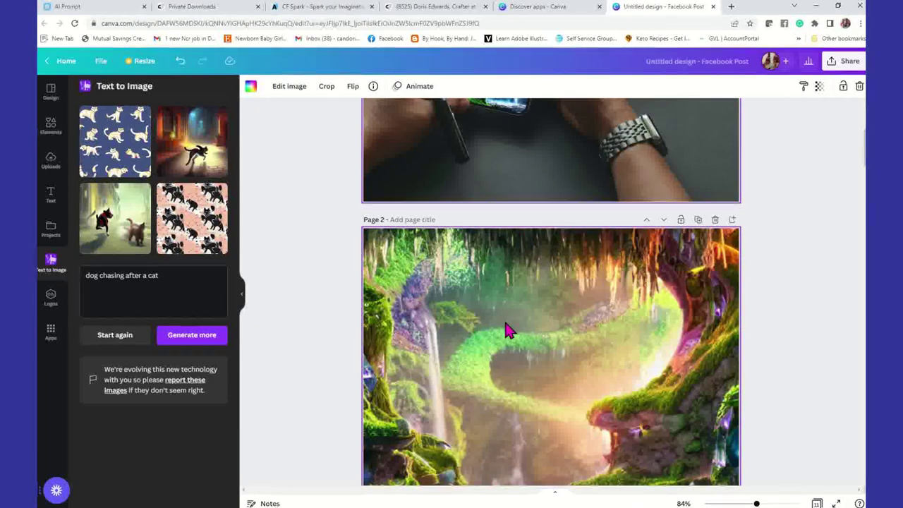
scroll(522, 328, "down", 2)
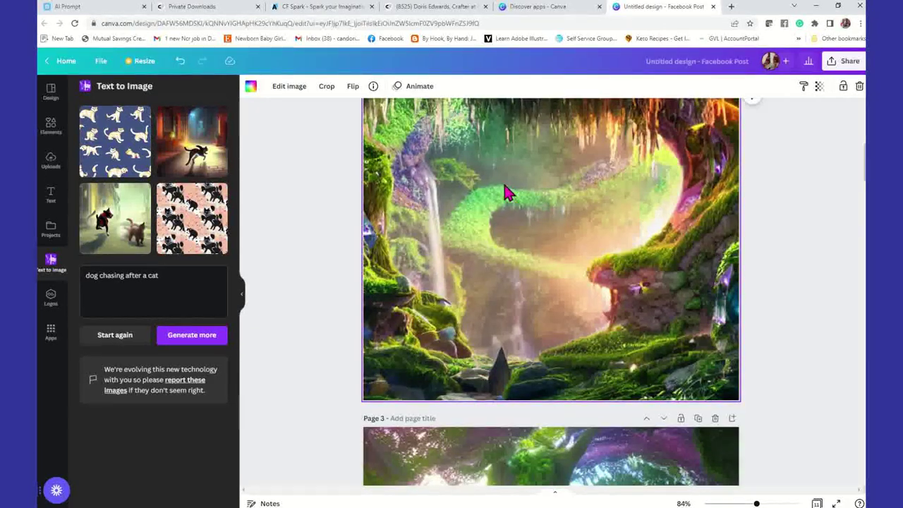
scroll(518, 251, "down", 4)
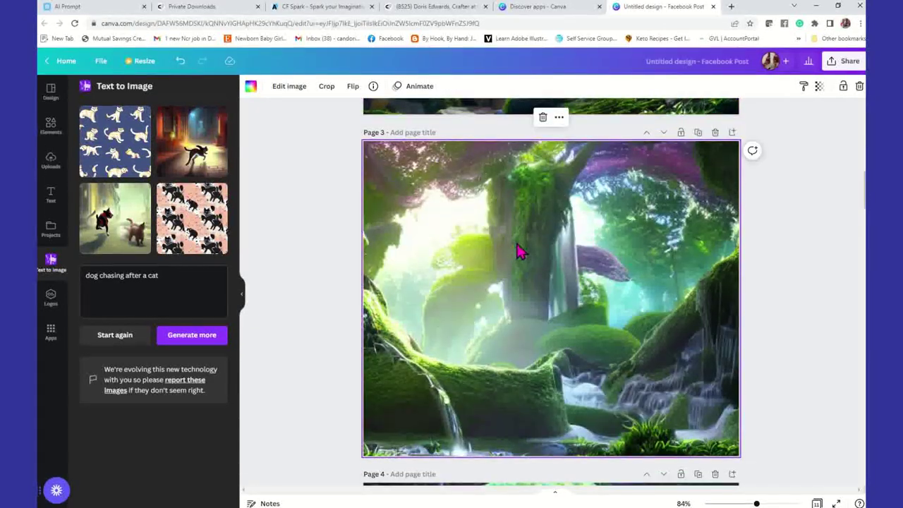
double_click(437, 193)
scroll(436, 204, "down", 2)
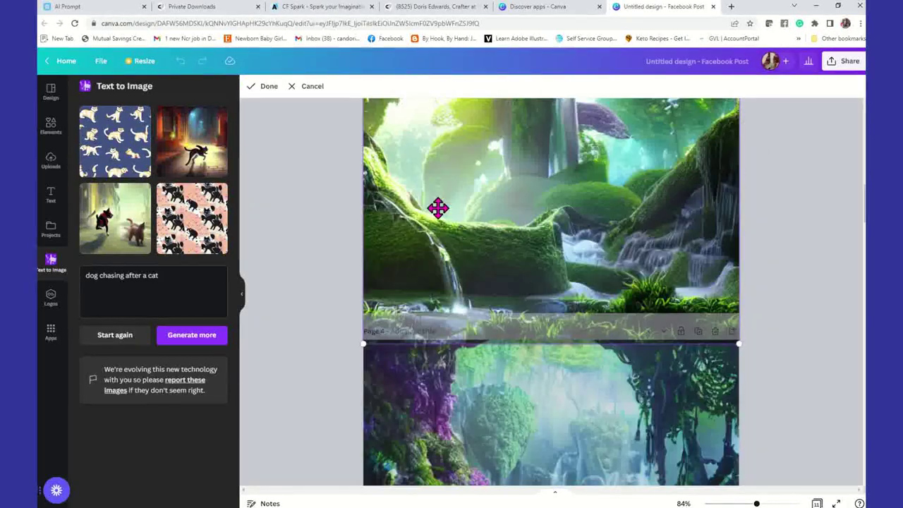
left_click(338, 238)
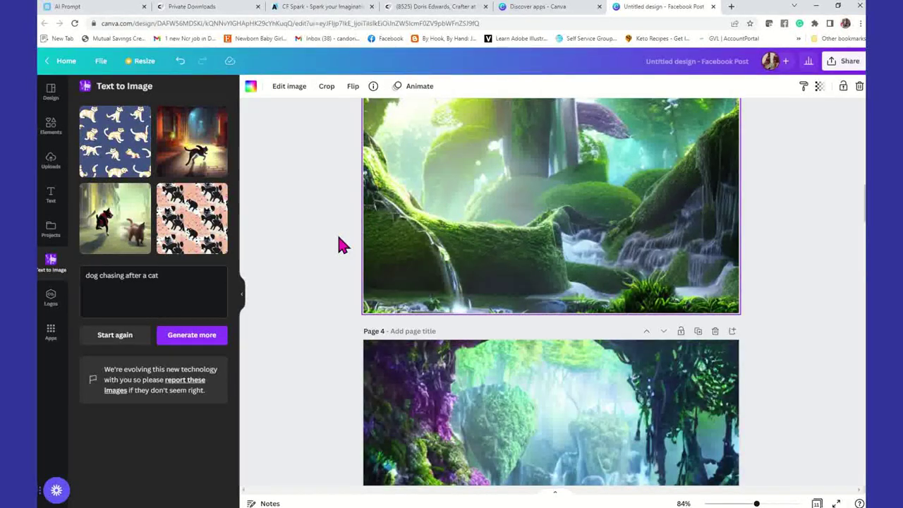
scroll(376, 239, "up", 2)
scroll(376, 238, "up", 1)
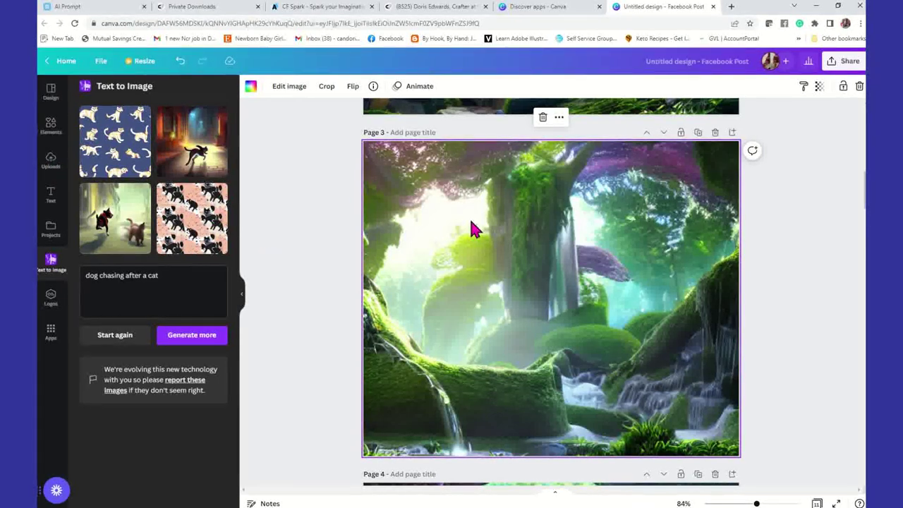
Add the pink "Sweet" text style to page 3 and place it across the lower part of the forest image.
left_click(59, 201)
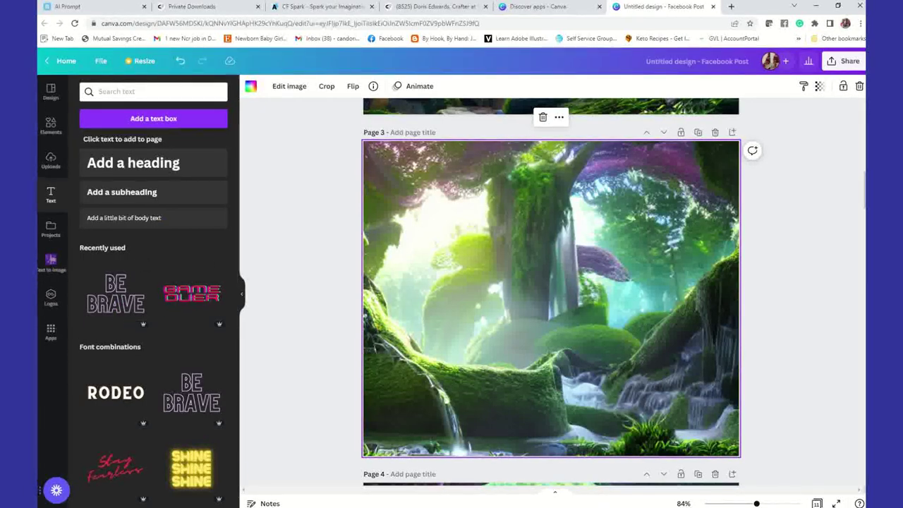
scroll(192, 412, "down", 8)
scroll(192, 413, "down", 5)
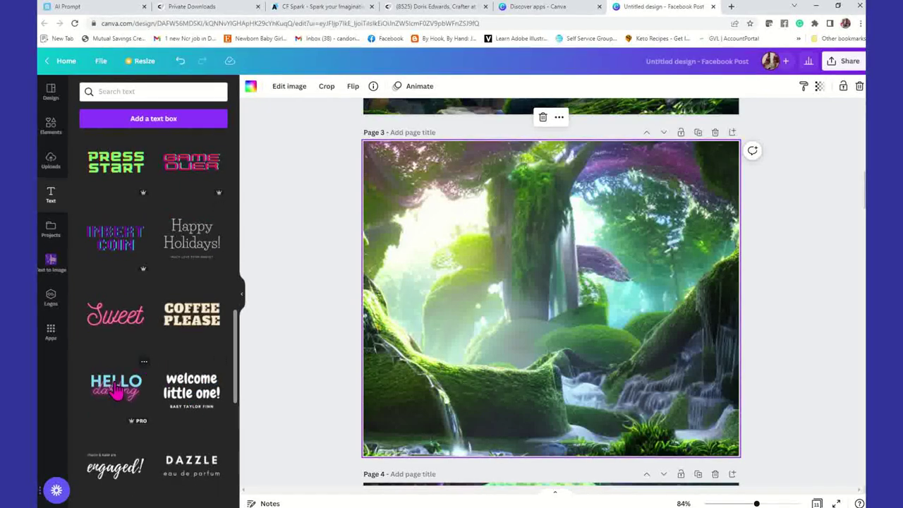
left_click_drag(121, 319, 469, 392)
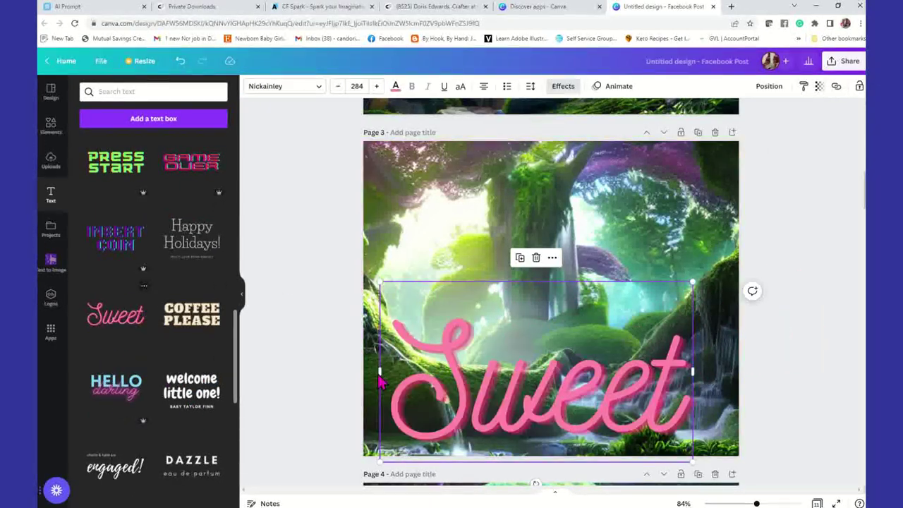
left_click(747, 359)
left_click(635, 406)
left_click_drag(635, 406, 649, 398)
left_click(773, 399)
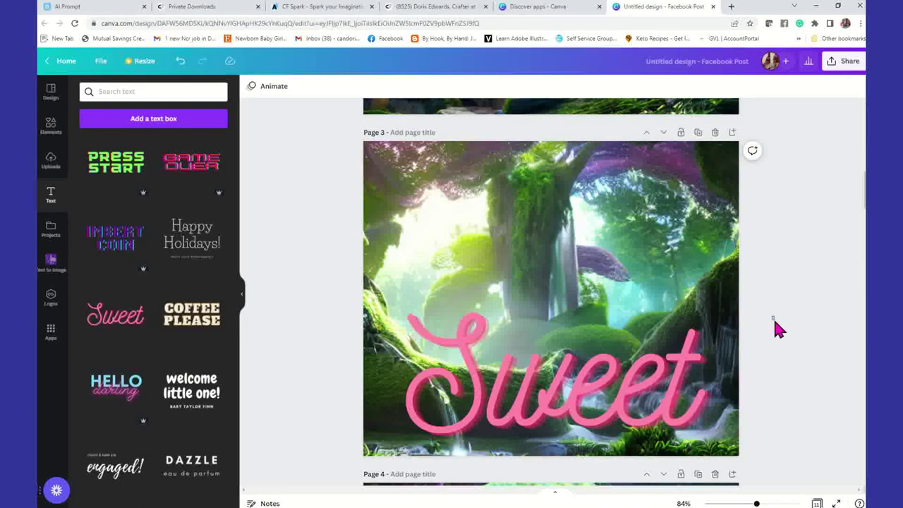
Switch to the AI Prompt website, generate a new random prompt and copy it.
scroll(779, 329, "up", 10)
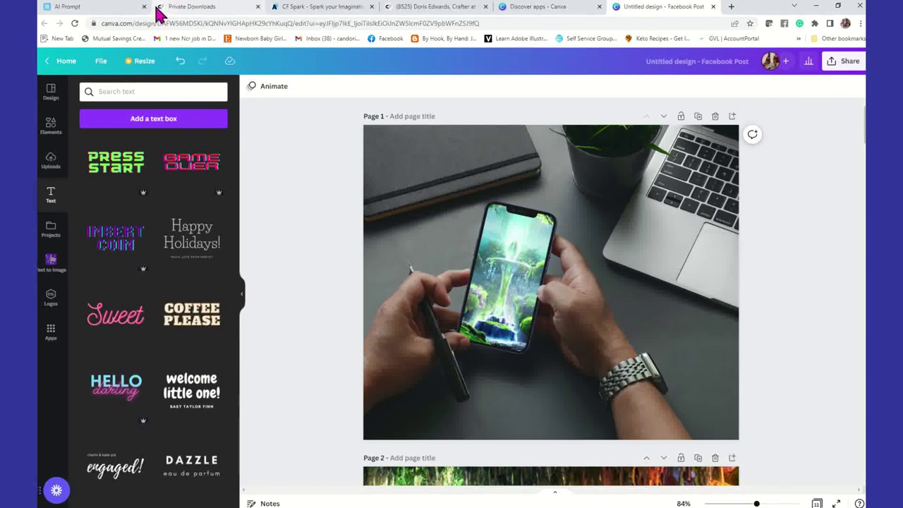
left_click(107, 9)
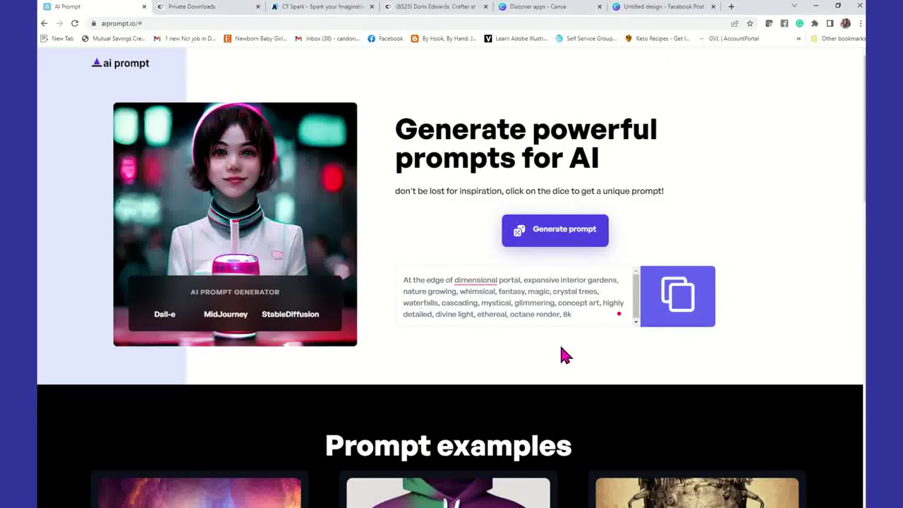
left_click(579, 238)
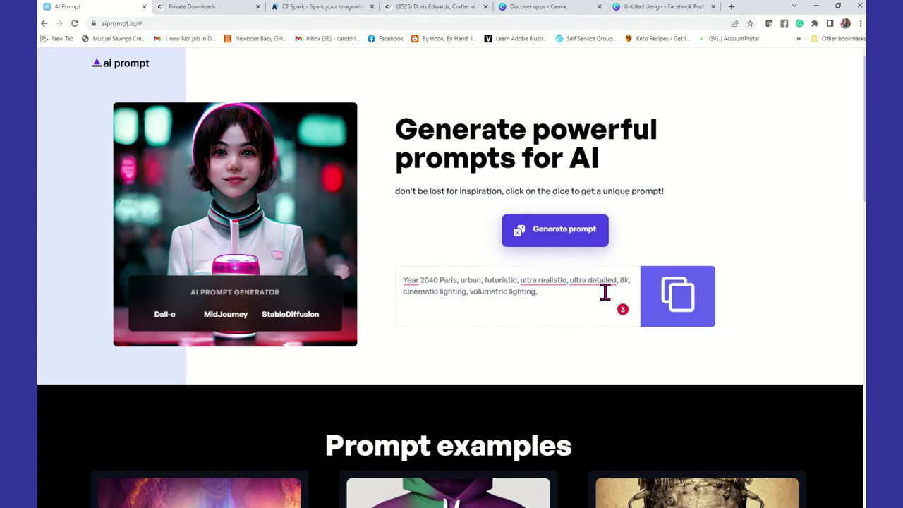
left_click(684, 304)
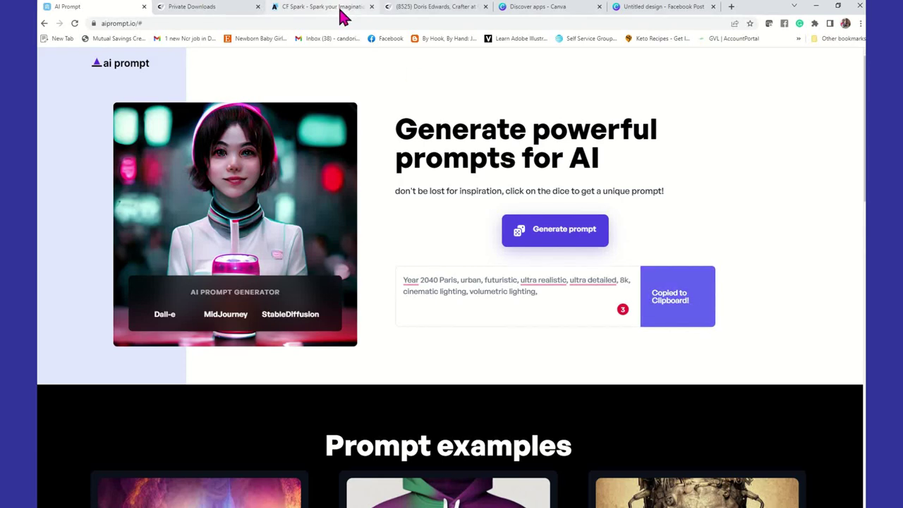
Switch to CF Spark and replace the "dog chasing after Cat" prompt with the copied Paris prompt.
left_click(317, 9)
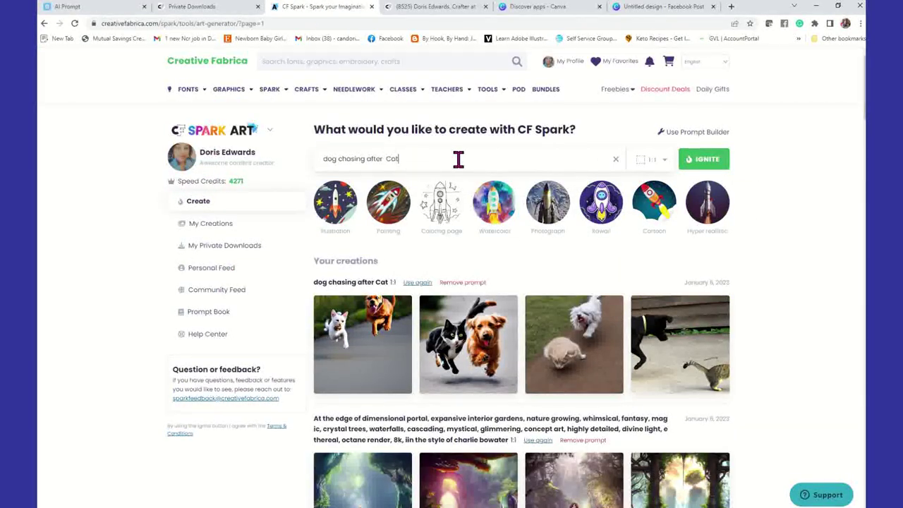
left_click(615, 159)
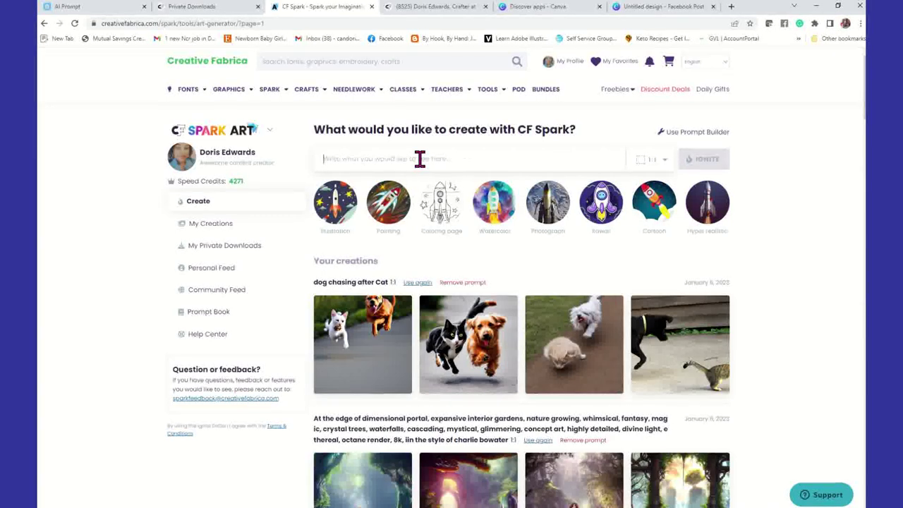
key("ctrl+v")
left_click_drag(430, 159, 302, 152)
left_click(390, 158)
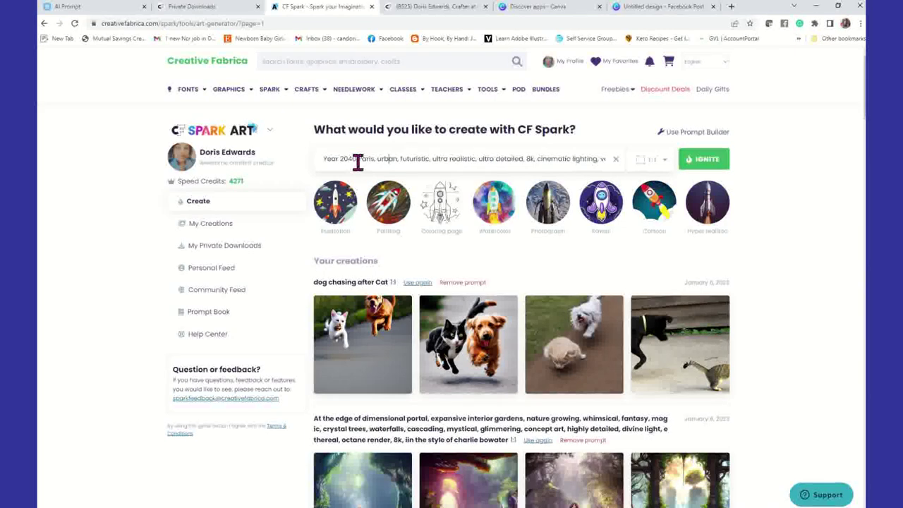
Change the year in the Paris prompt to 2060 and generate the images.
left_click_drag(352, 158, 346, 159)
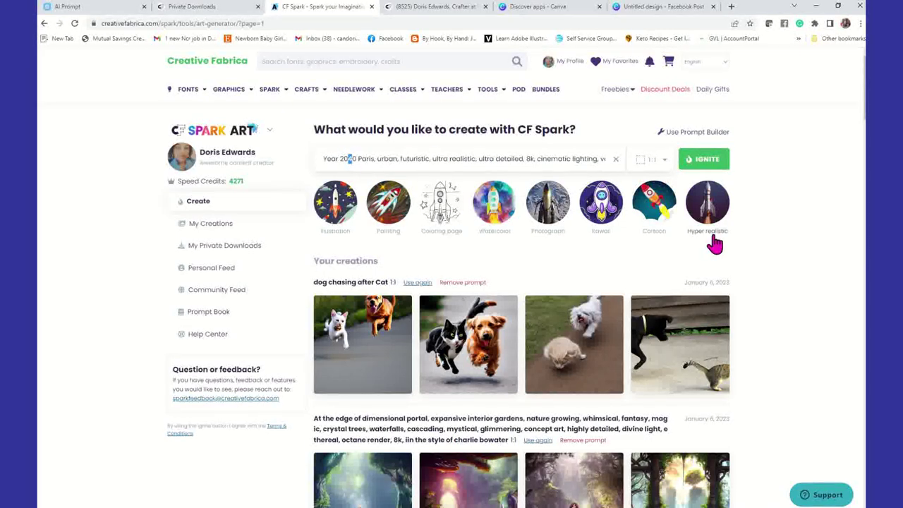
type("6")
left_click(717, 165)
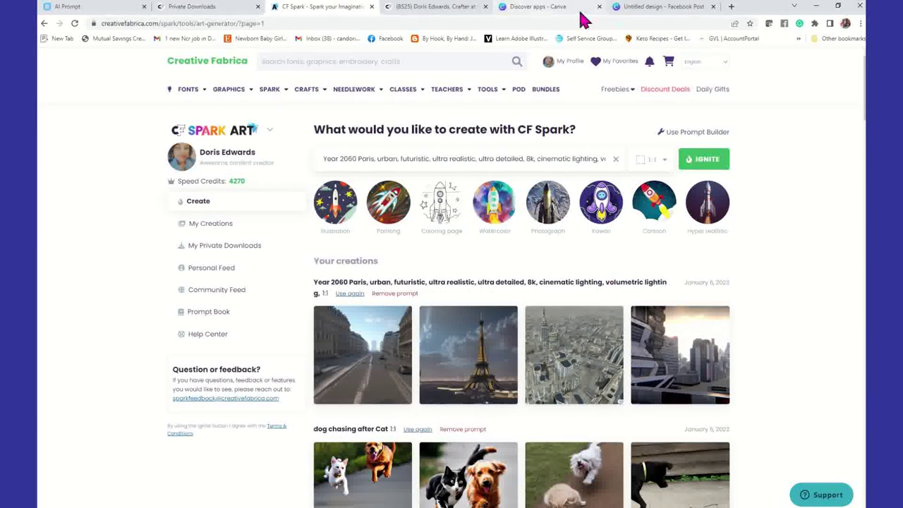
Switch to the Canva design, restart Text to Image and generate images from the pasted prompt beginning "Year 2060 Paris, urban, futuristic".
left_click(659, 8)
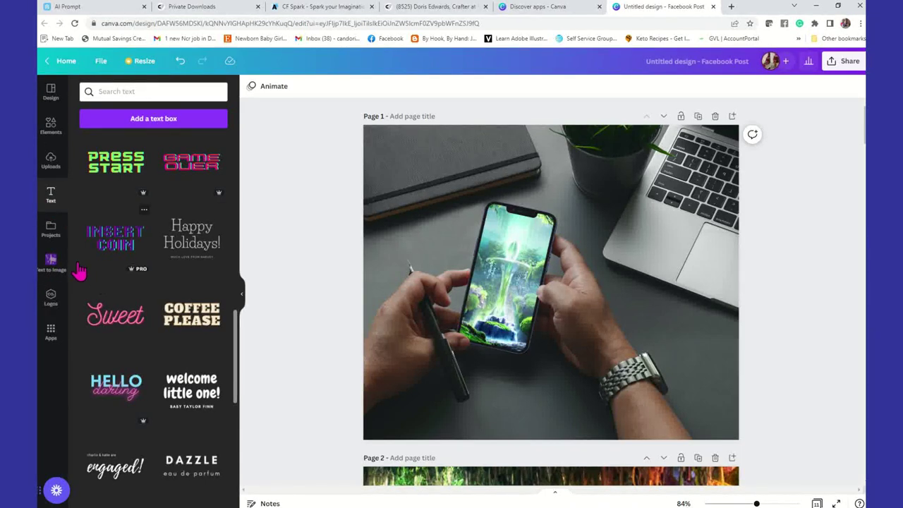
left_click(55, 274)
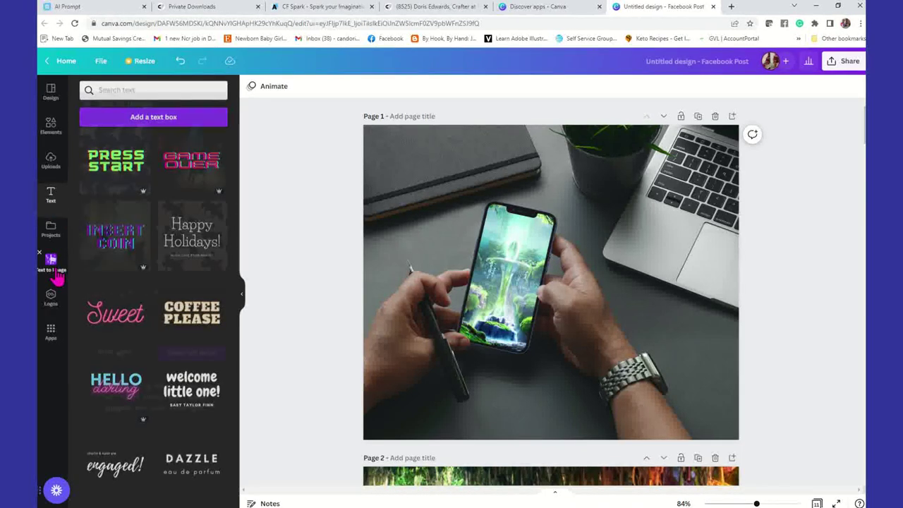
left_click(117, 335)
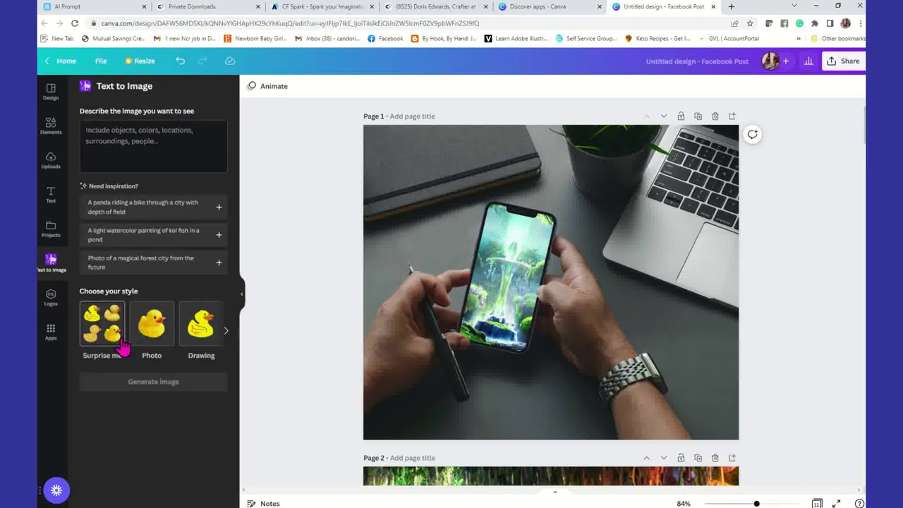
right_click(136, 143)
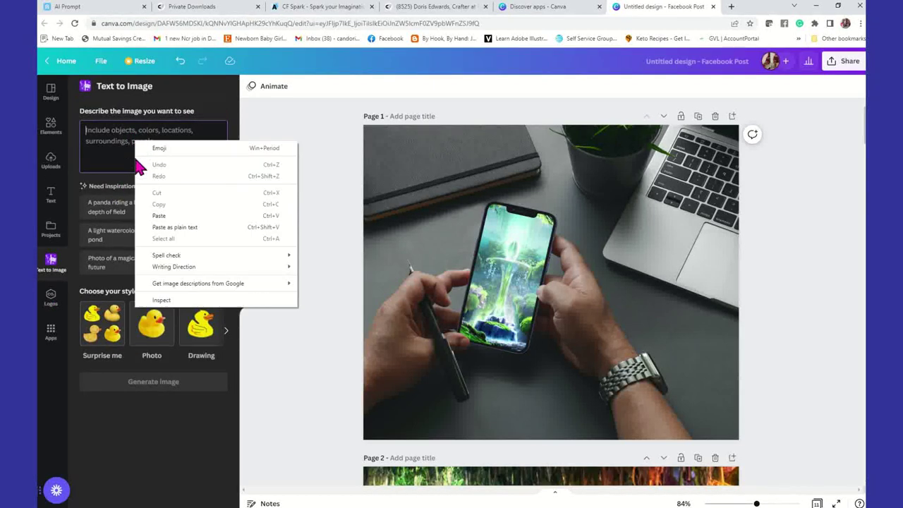
left_click(173, 215)
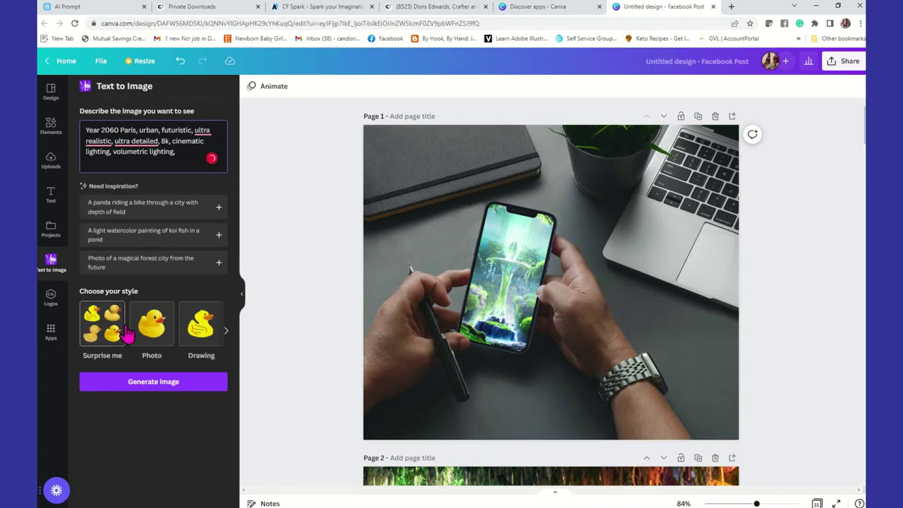
left_click(196, 383)
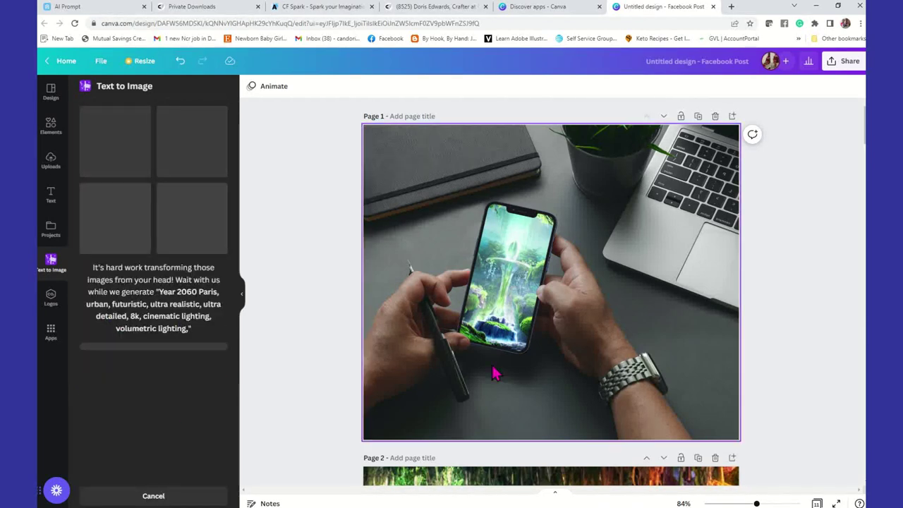
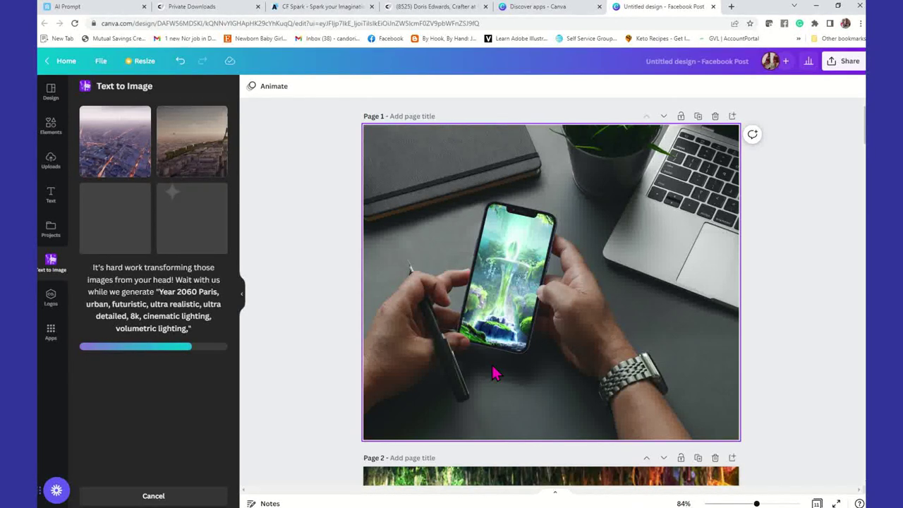
Add a new page after page 11 and fill it with the first generated Paris cityscape.
scroll(592, 371, "down", 5)
scroll(599, 367, "down", 20)
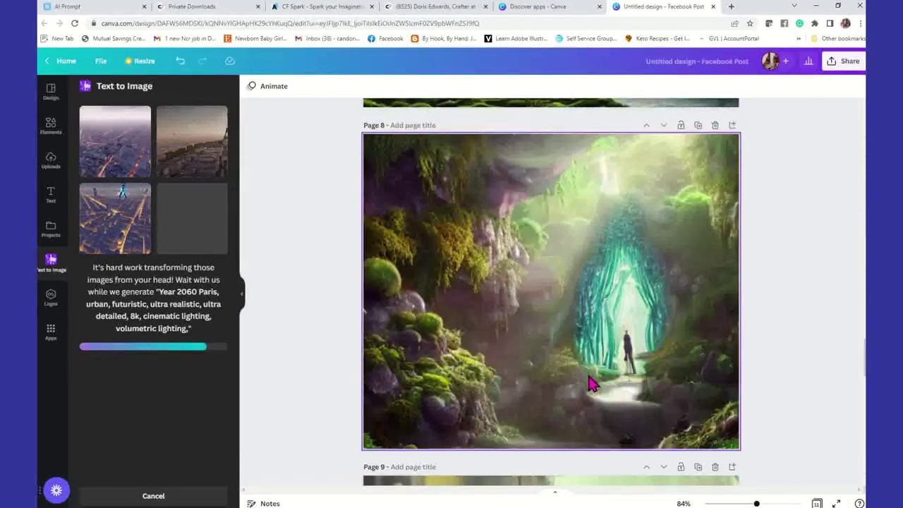
scroll(591, 383, "down", 15)
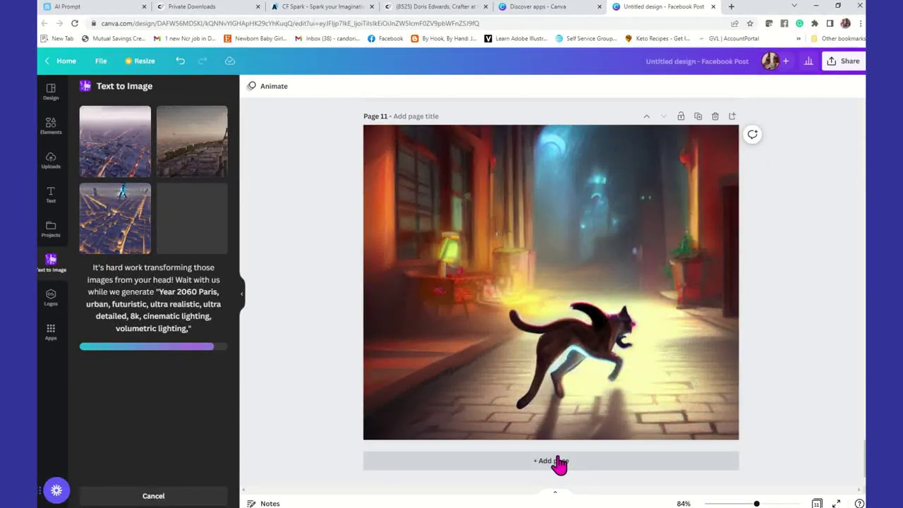
left_click(555, 463)
left_click_drag(125, 157, 500, 143)
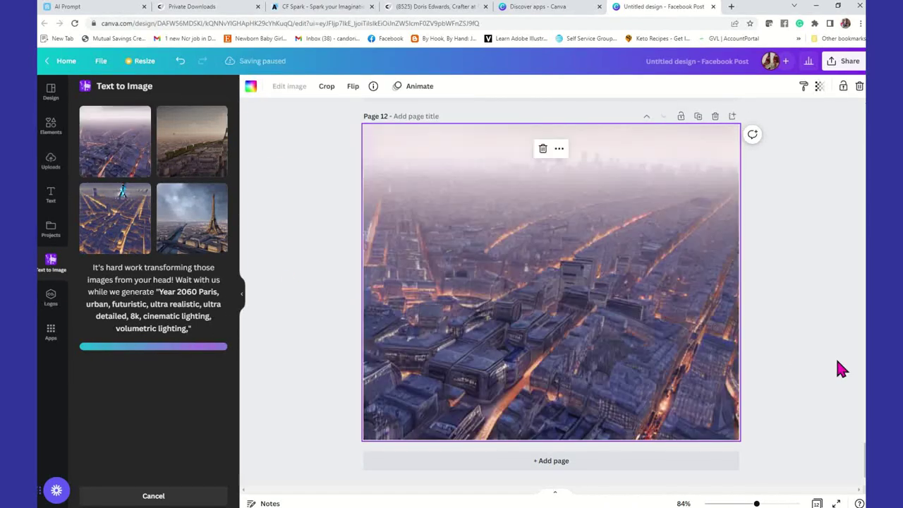
left_click(781, 260)
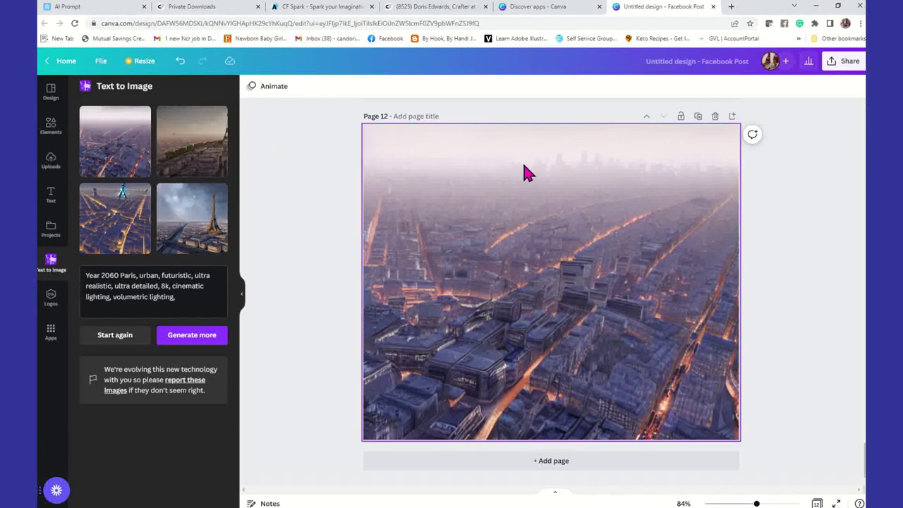
Start Text to Image over in Canva, and switch to CF Spark to clear its prompt.
left_click(114, 337)
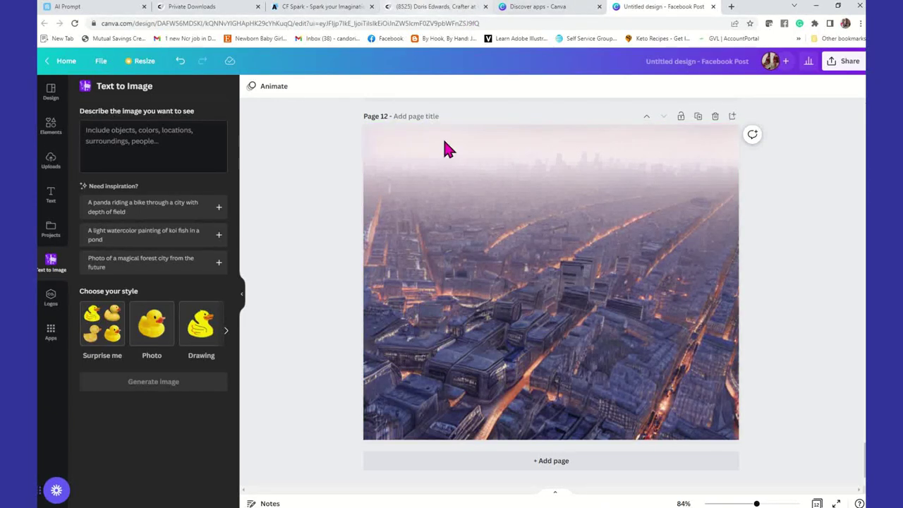
left_click(291, 9)
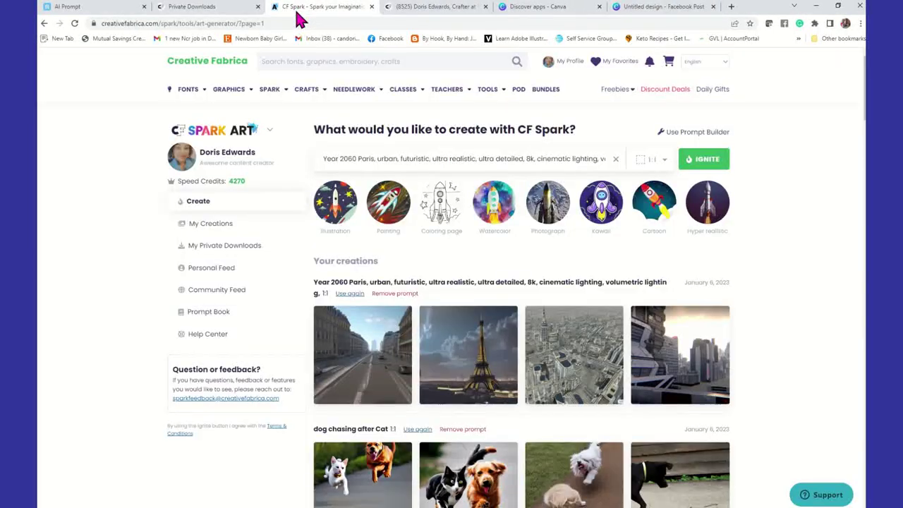
left_click(615, 159)
Compare the AI Prompt, CF Spark and Canva Text to Image pages.
left_click(72, 15)
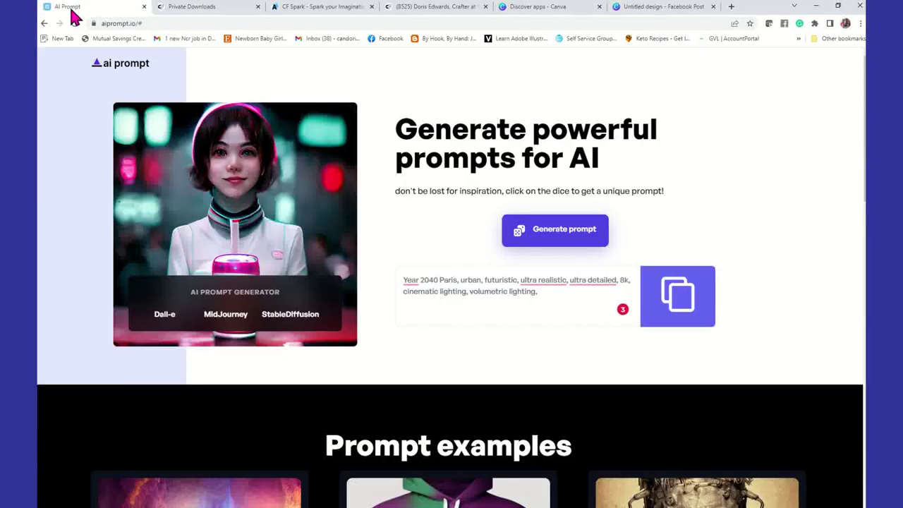
left_click(347, 17)
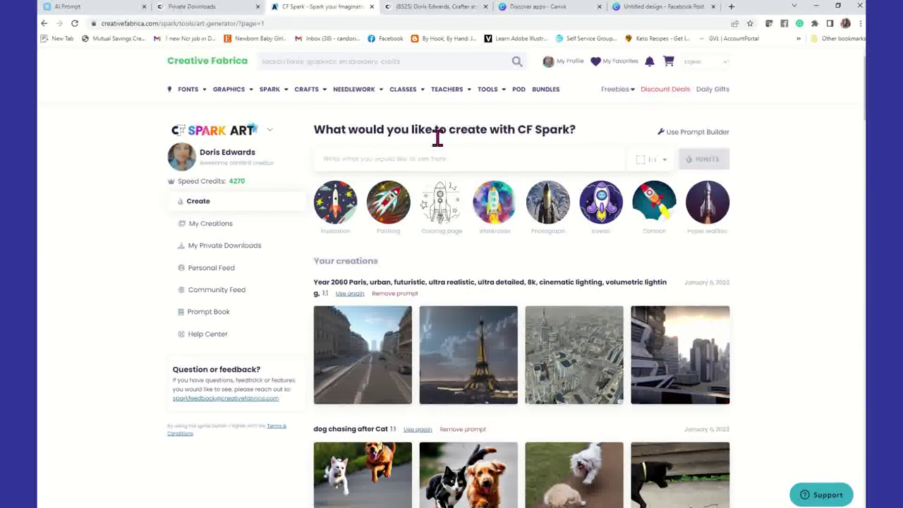
left_click(662, 9)
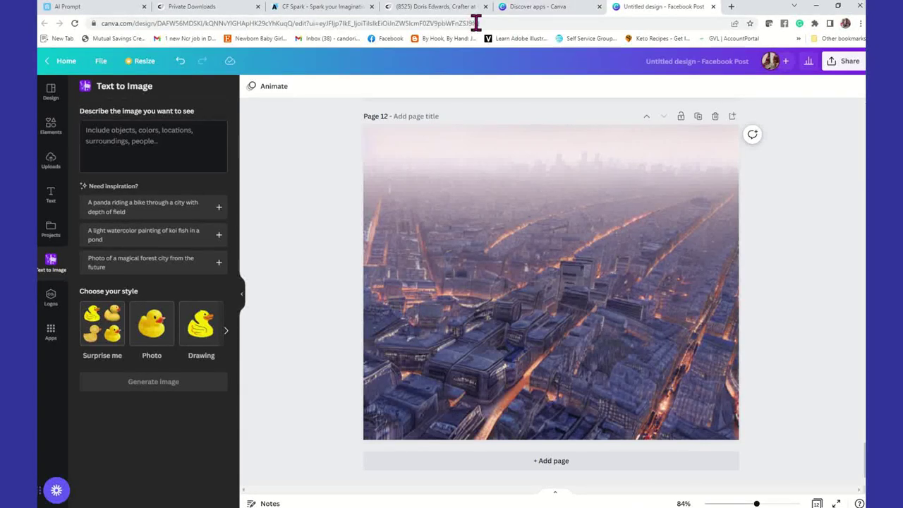
left_click(314, 7)
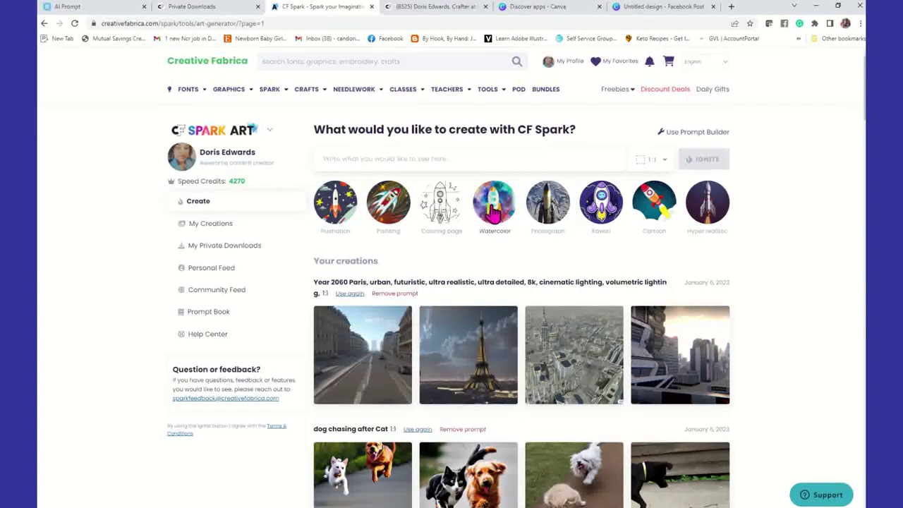
left_click(676, 7)
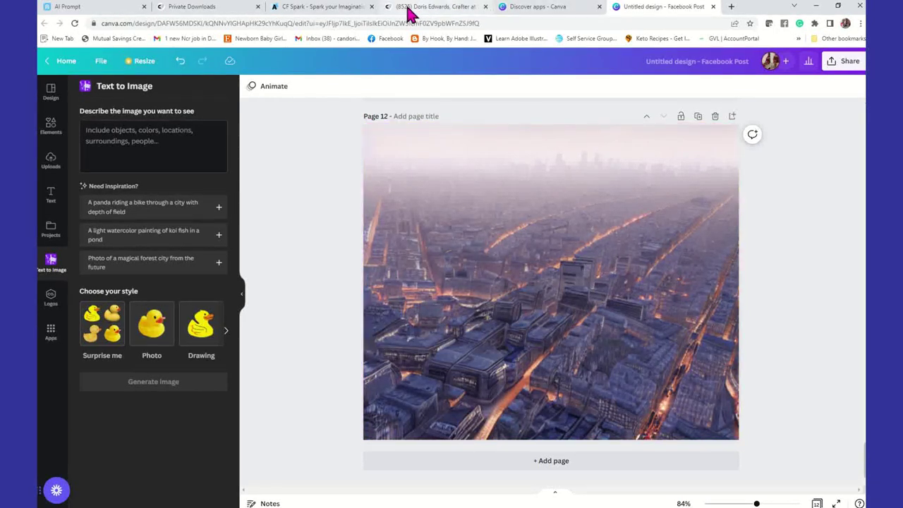
Switch to CF Spark, open My Creations and view the page of the "At the Edge of the Dimension" graphic.
left_click(332, 8)
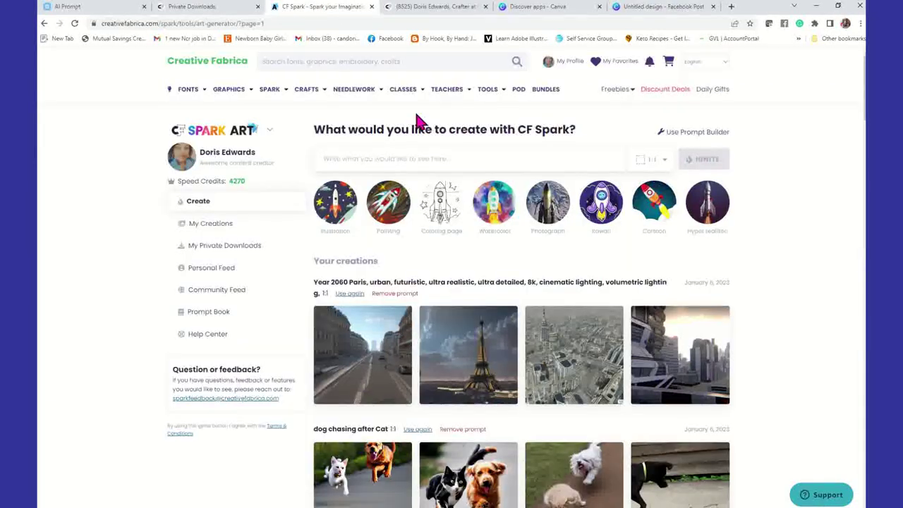
scroll(543, 405, "down", 2)
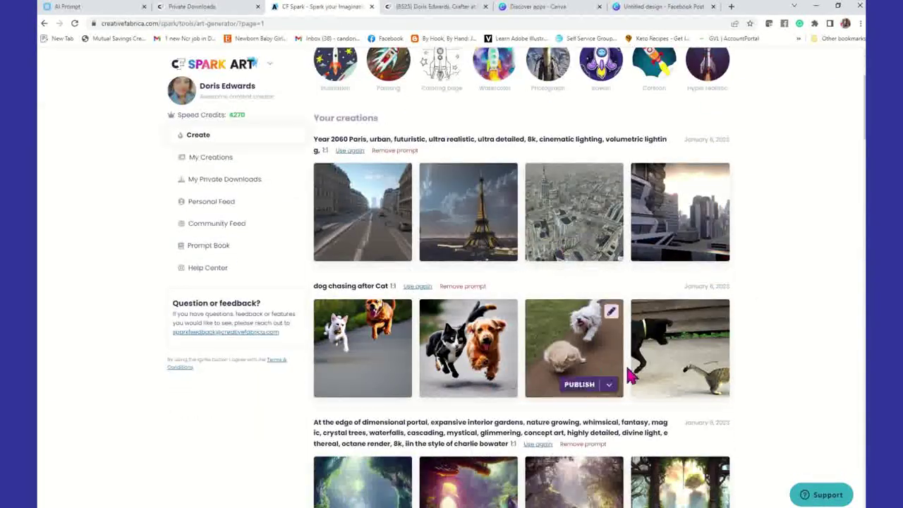
left_click(212, 163)
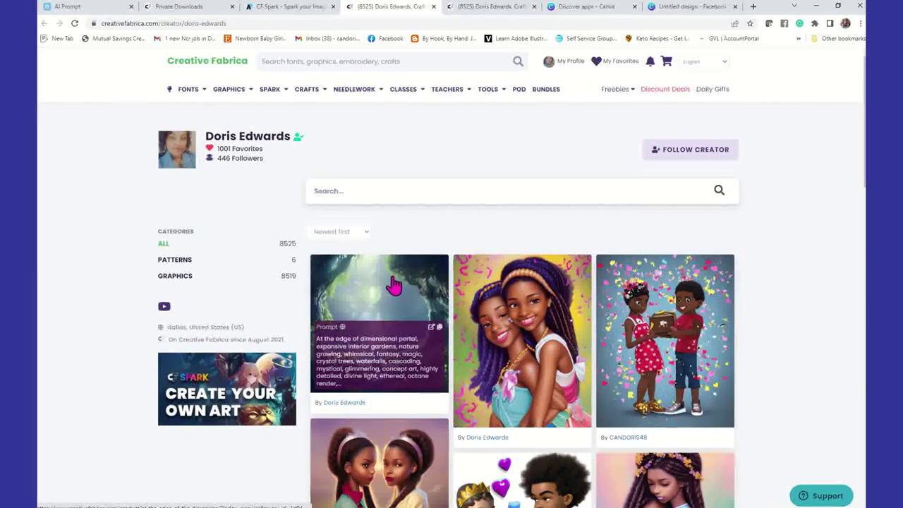
left_click(393, 292)
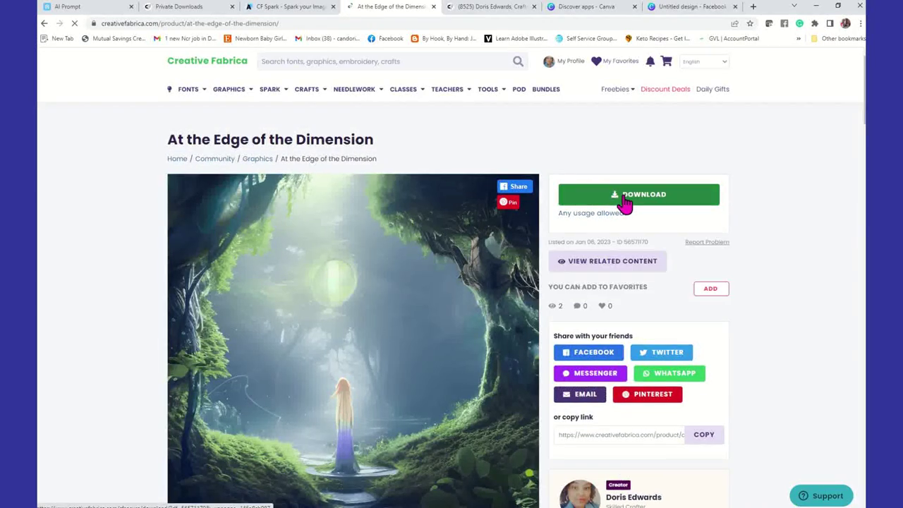
Download the "At the Edge of the Dimension" graphic and extract its zip archive into the Downloads folder.
left_click(625, 202)
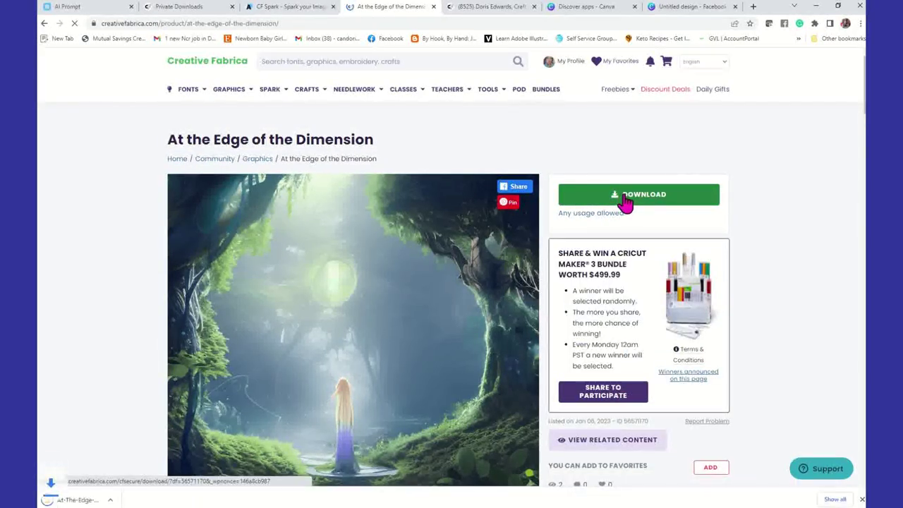
left_click(106, 500)
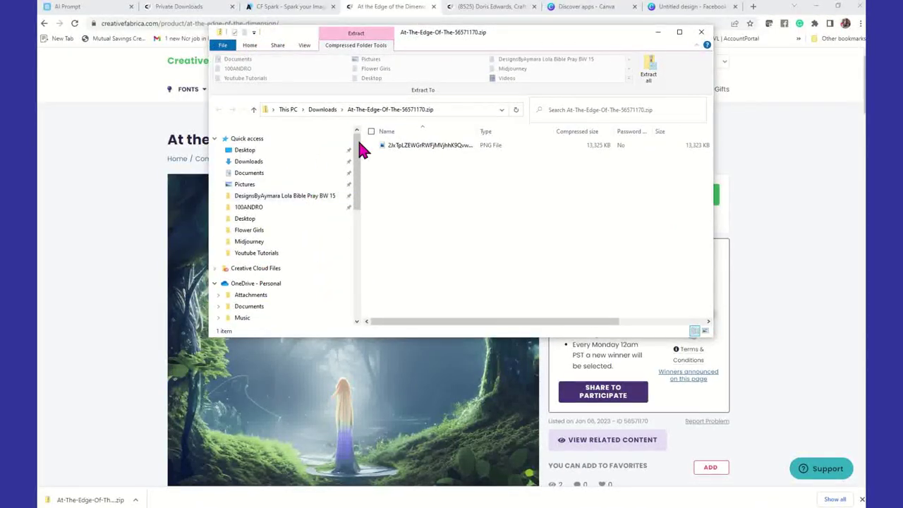
left_click(395, 145)
left_click(649, 71)
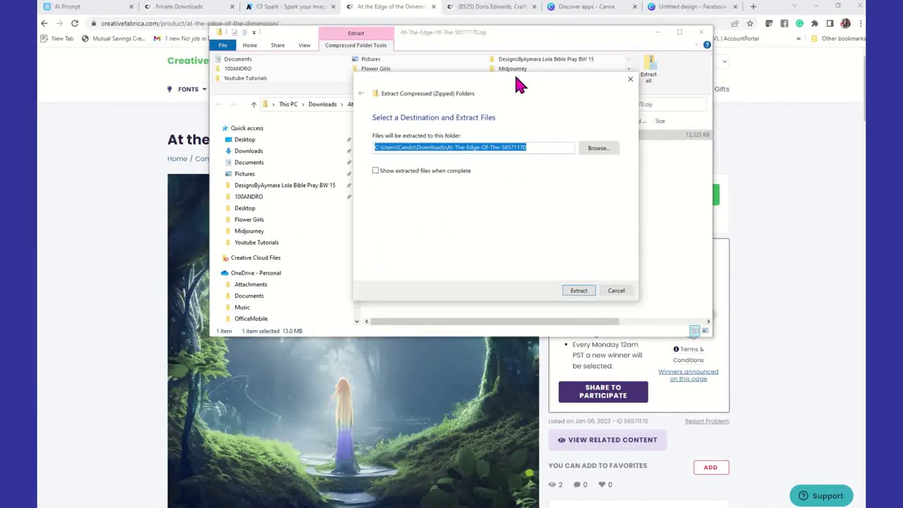
left_click(578, 291)
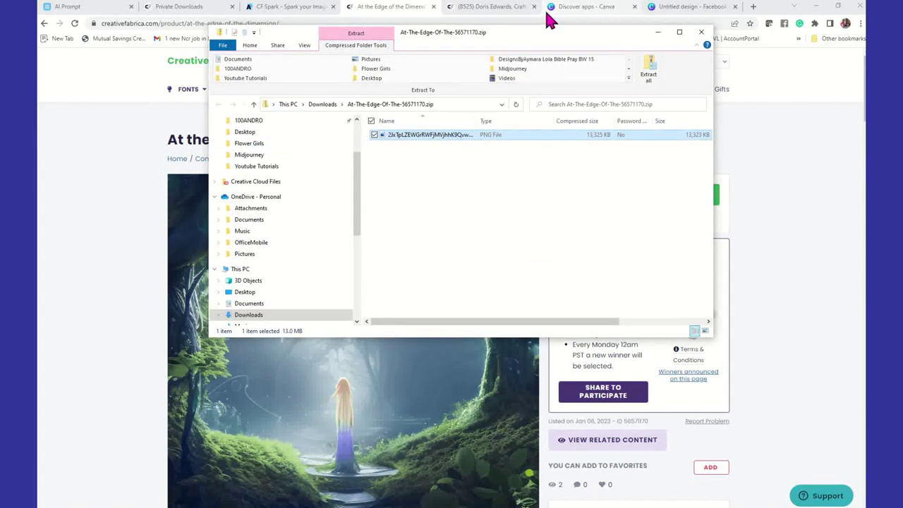
Switch to the Canva design, add a new page after page 12 and show the uploaded images.
left_click(688, 8)
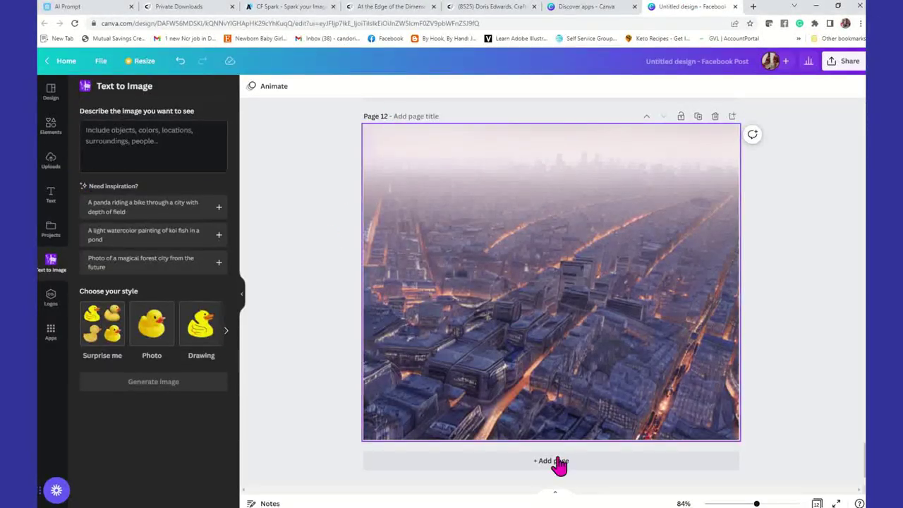
left_click(578, 463)
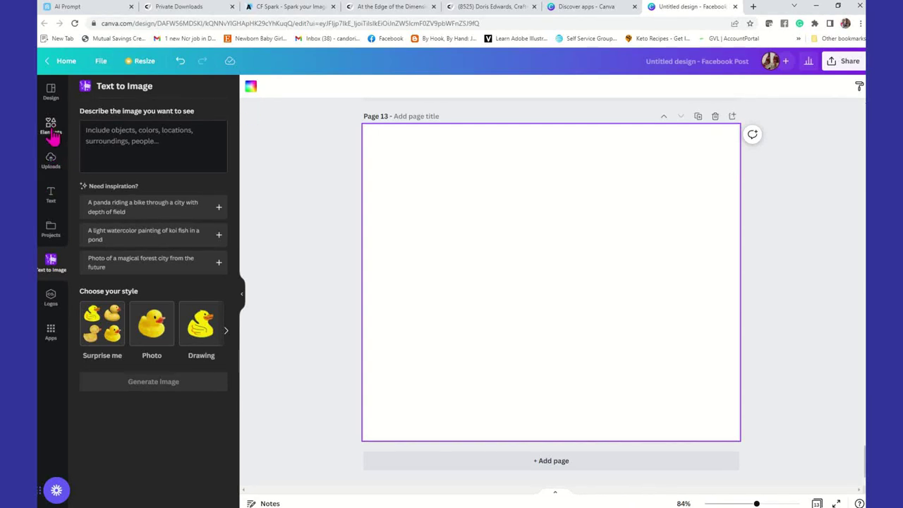
left_click(52, 166)
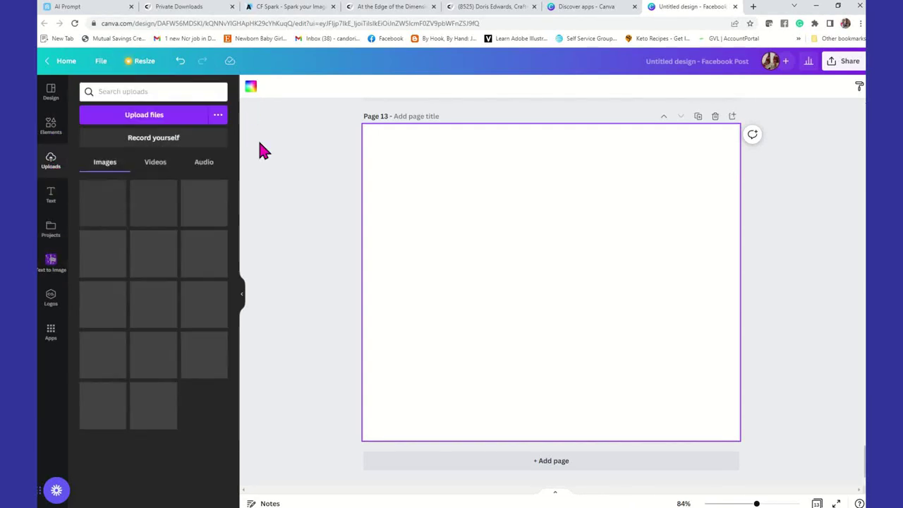
Upload the PNG from the extracted At-The-Edge-Of-The-56571170 folder in Downloads to the Canva uploads.
left_click(179, 118)
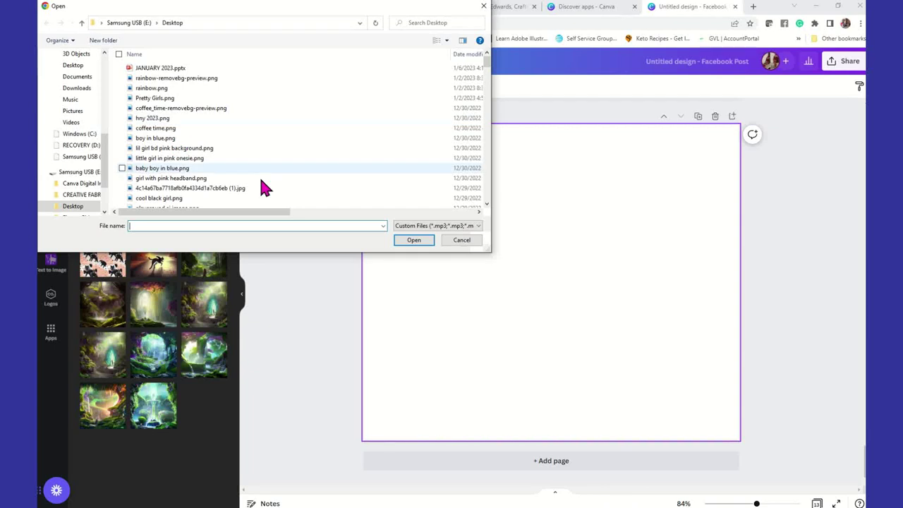
left_click(73, 65)
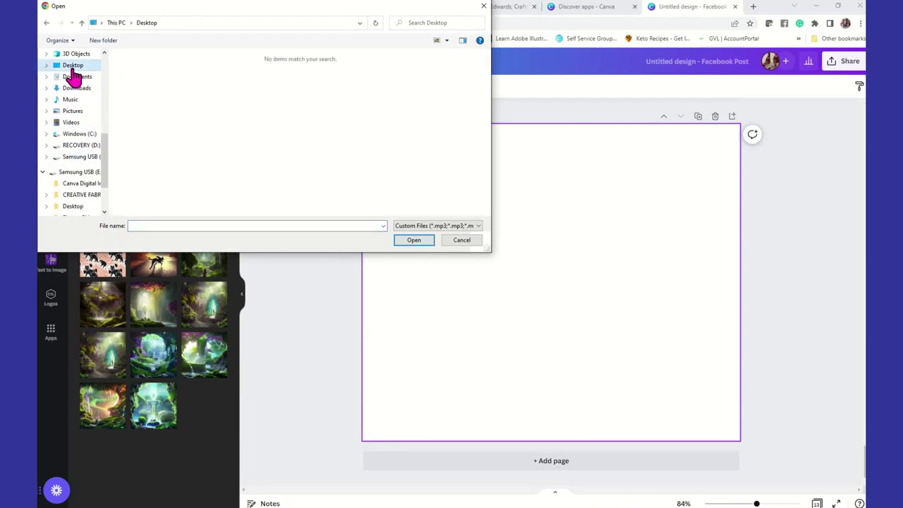
left_click(455, 227)
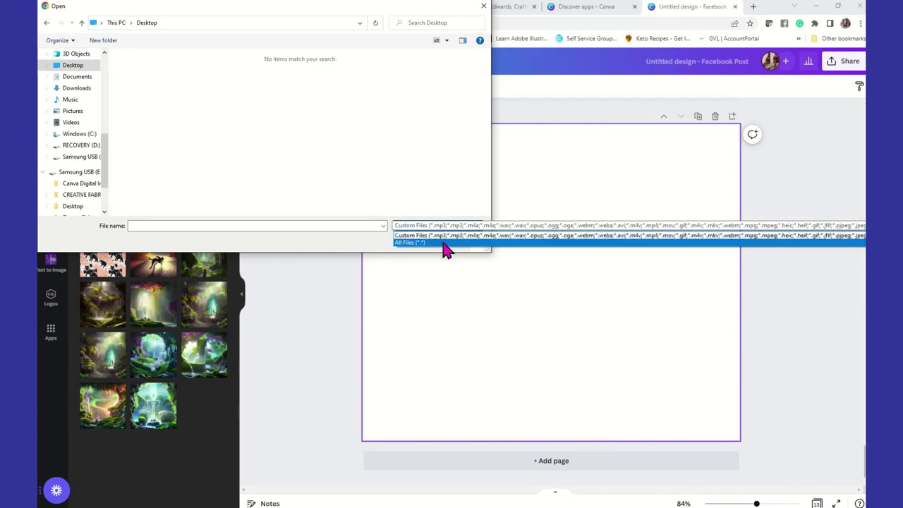
left_click(444, 247)
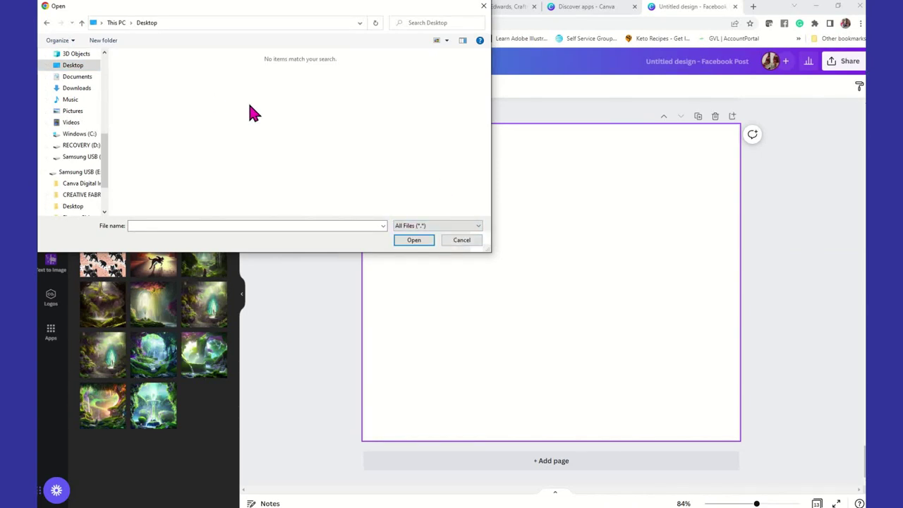
left_click(78, 89)
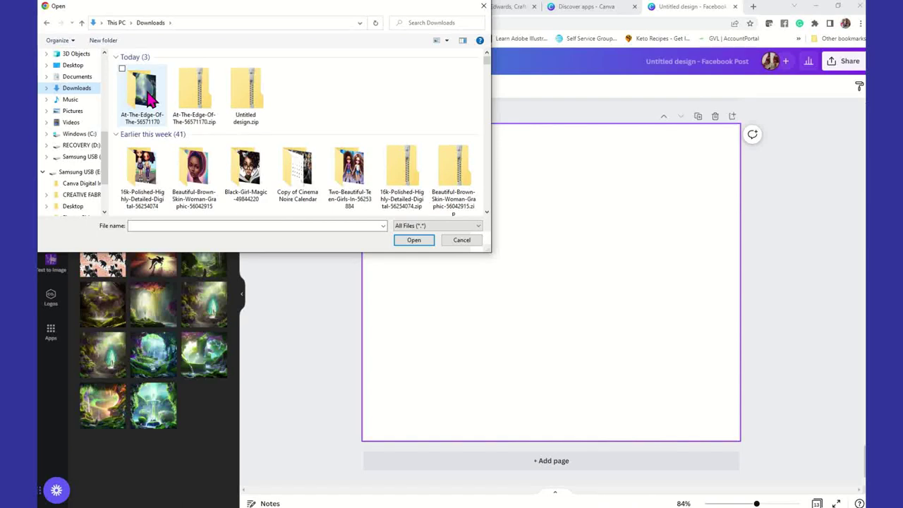
left_click(150, 98)
double_click(148, 99)
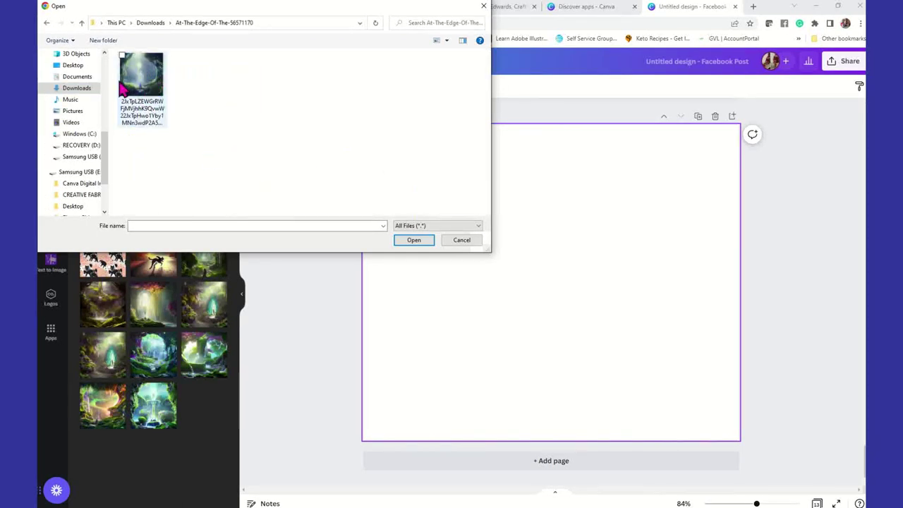
left_click(136, 88)
left_click(412, 241)
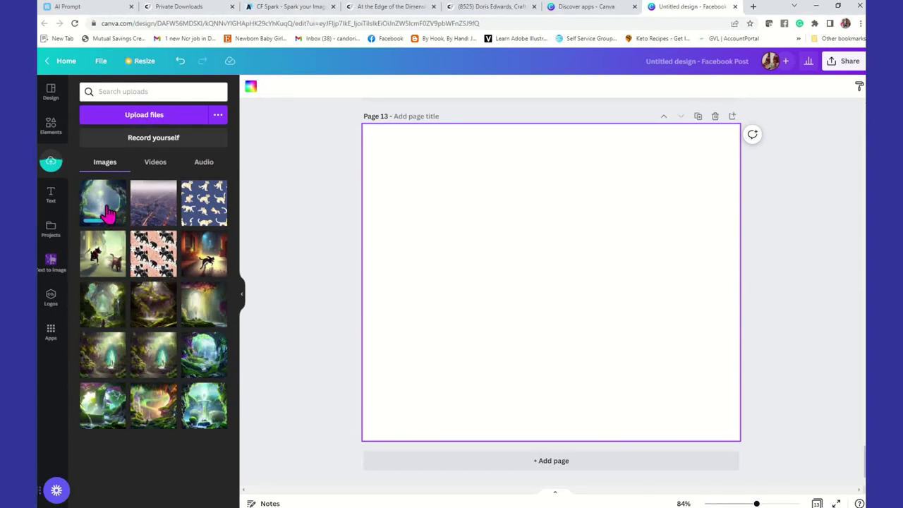
Place the uploaded forest image on page 13, delete the duplicate copy and move the remaining one near the page's lower middle.
left_click_drag(99, 211, 557, 180)
left_click_drag(671, 256, 122, 277)
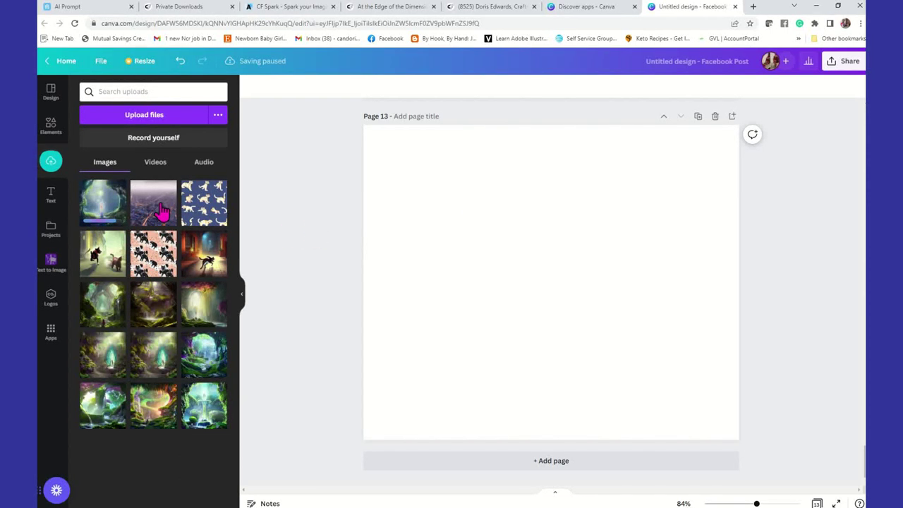
left_click(102, 212)
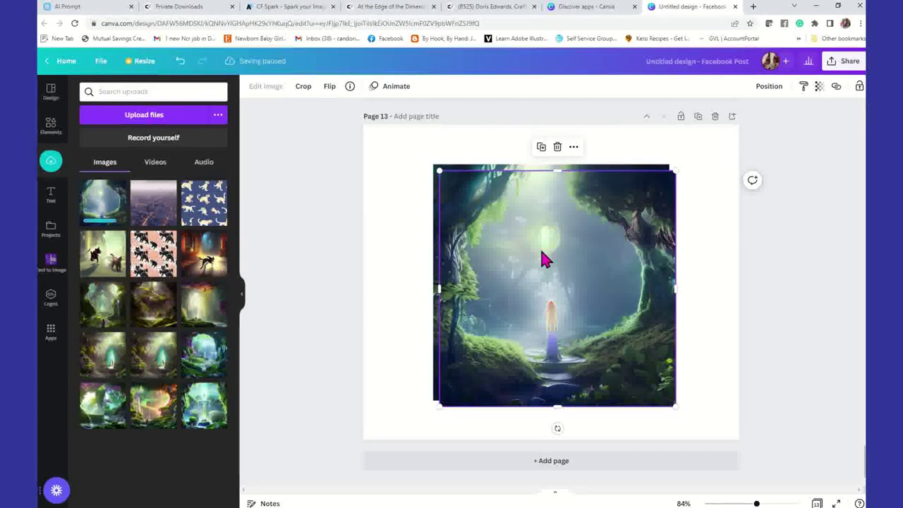
key("Delete")
mouse_move(556, 260)
left_mouse_down()
mouse_move(526, 202)
mouse_move(571, 153)
mouse_move(598, 247)
mouse_move(552, 242)
left_mouse_up()
left_click_drag(501, 217, 461, 198)
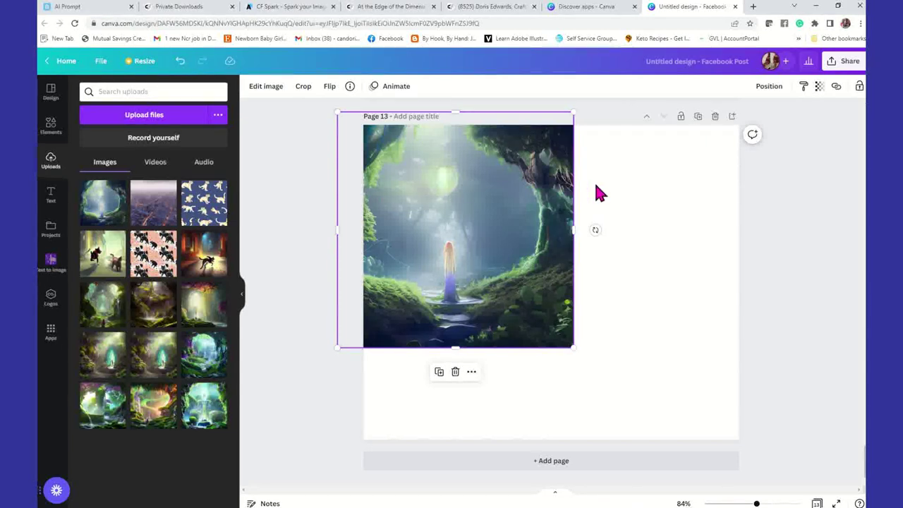
left_click_drag(484, 207, 579, 293)
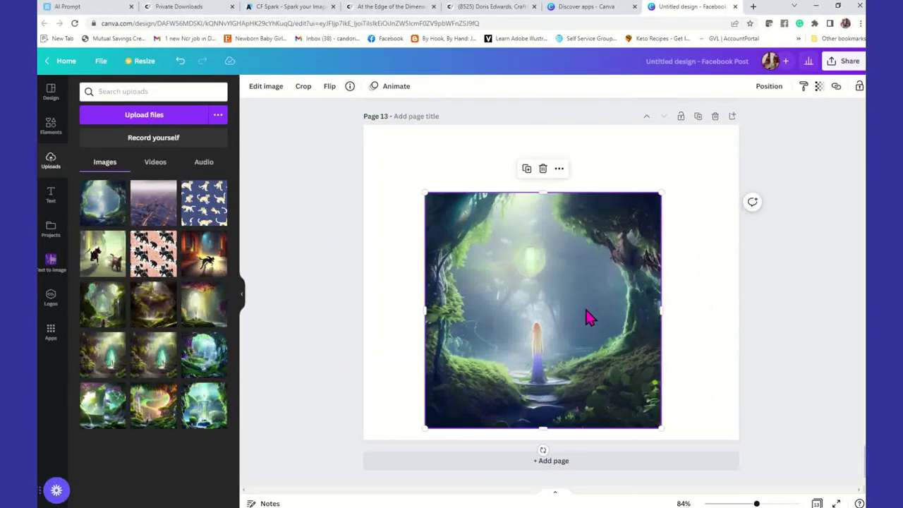
Enlarge the forest image and extend its sides, bottom and top edges to fill page 13.
left_click_drag(661, 191, 726, 127)
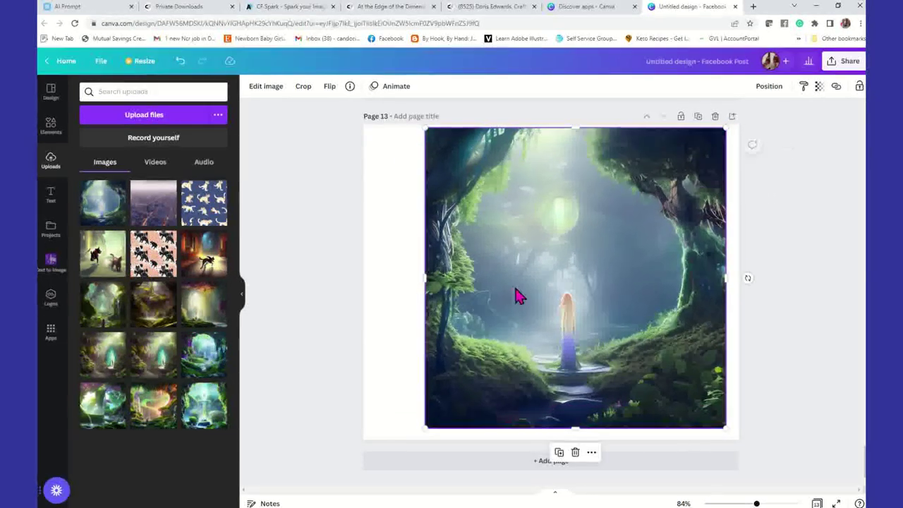
left_click_drag(424, 278, 364, 279)
left_click_drag(725, 277, 739, 278)
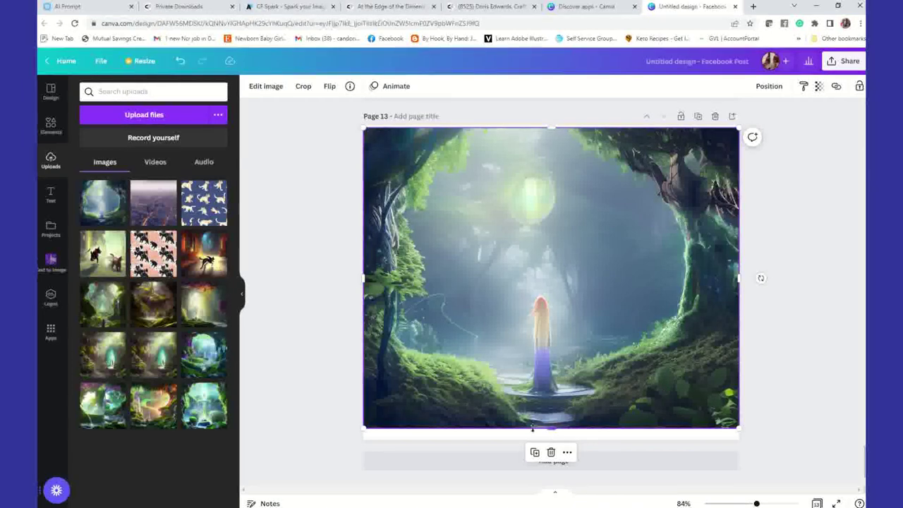
left_click_drag(550, 428, 549, 439)
left_click_drag(549, 126, 548, 124)
left_click(792, 434)
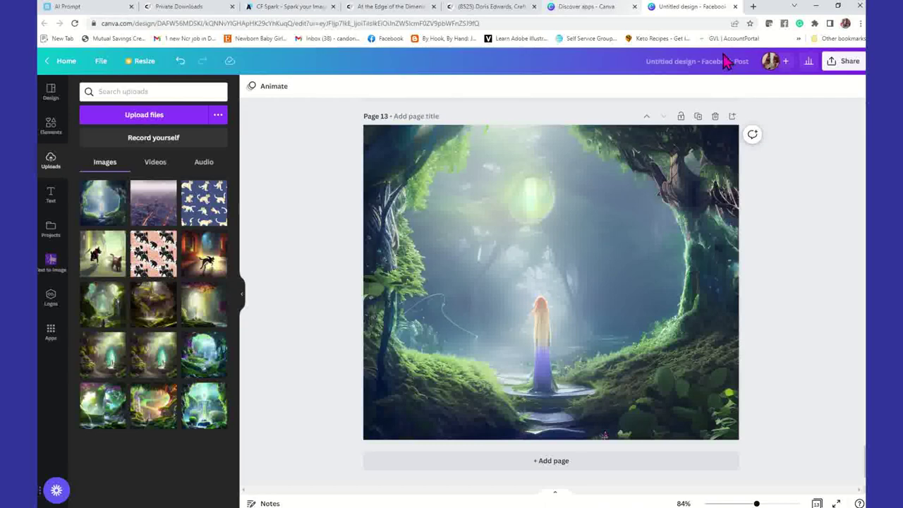
Look back over the earlier pages and rename the design as TEST TUTORIAL.
scroll(550, 296, "up", 7)
scroll(466, 249, "up", 20)
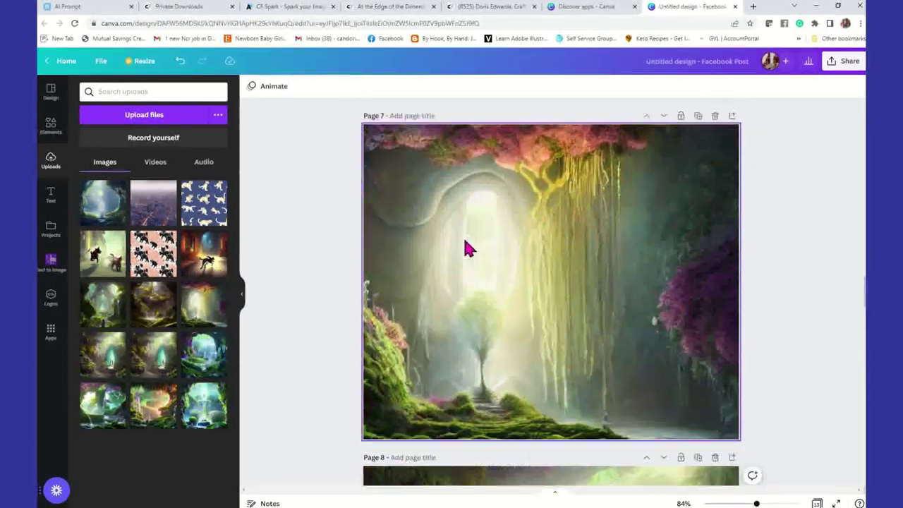
scroll(465, 248, "up", 6)
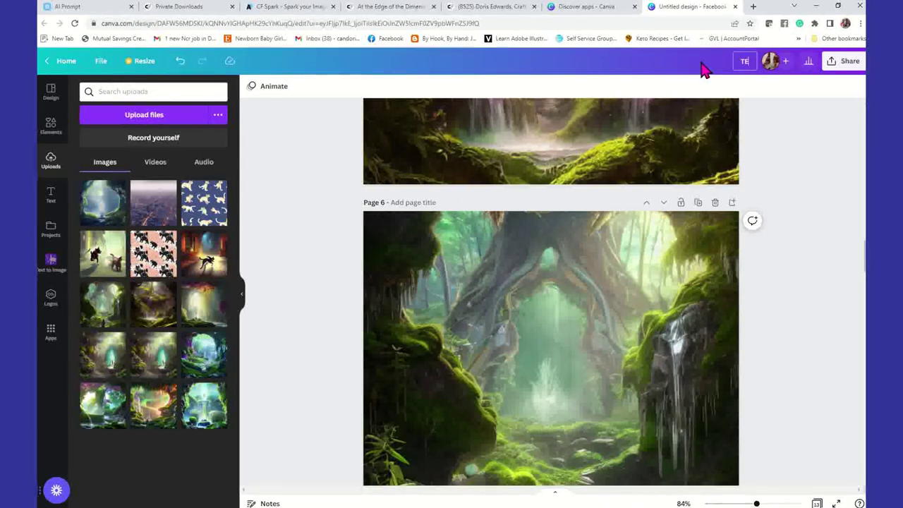
type("TUTORIAL")
Download all 13 pages of the design as PNG files.
left_click(850, 62)
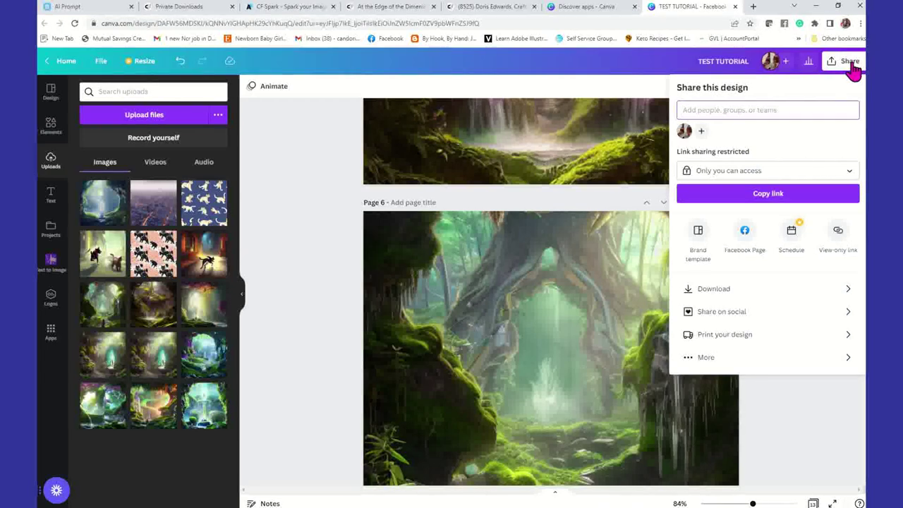
left_click(715, 289)
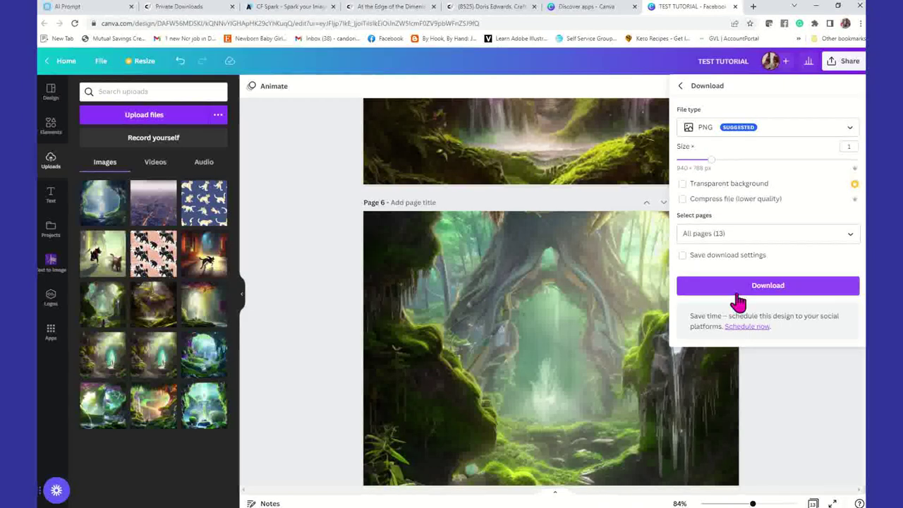
left_click(767, 295)
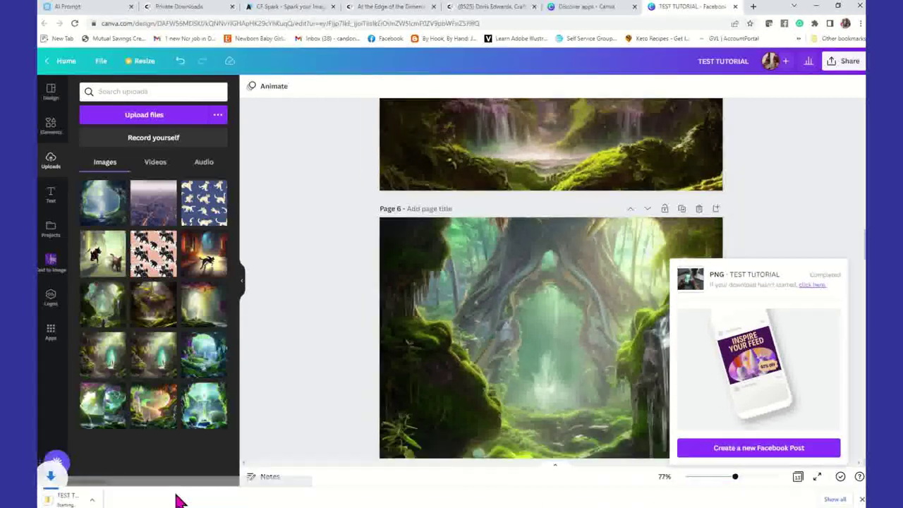
Open TEST TUTORIAL.zip, select all its PNG files and extract them to the TEST TUTORIAL folder in Downloads.
left_click(63, 500)
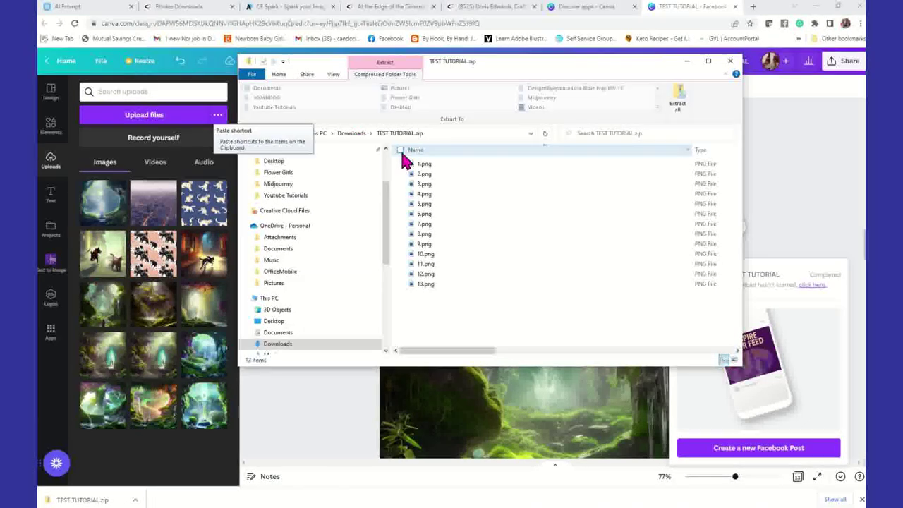
left_click(400, 150)
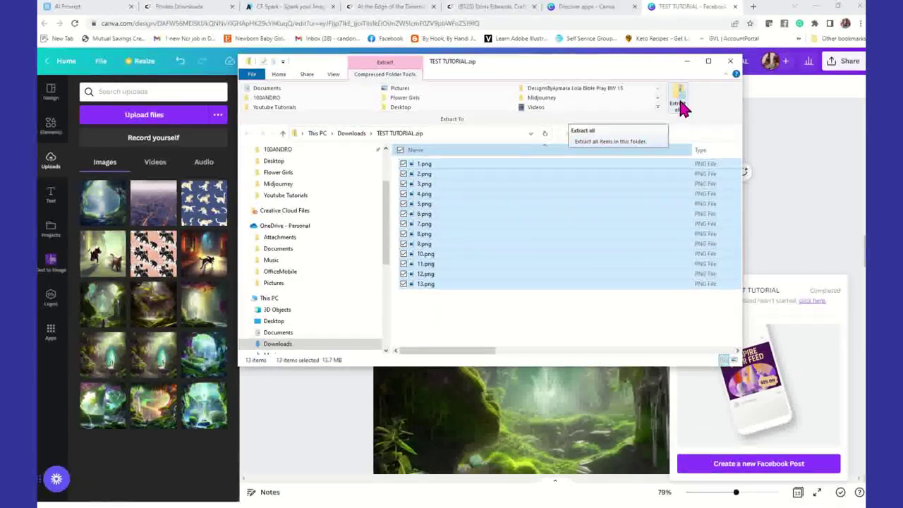
left_click(677, 103)
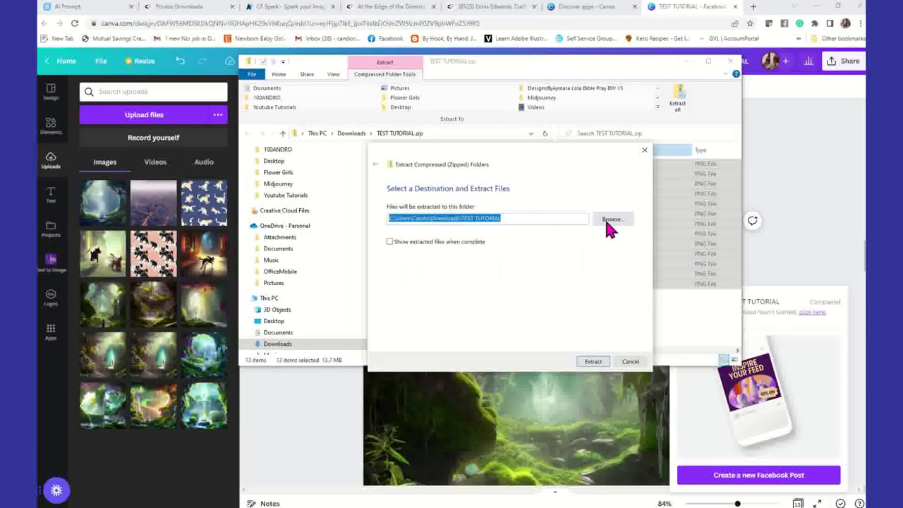
left_click(595, 363)
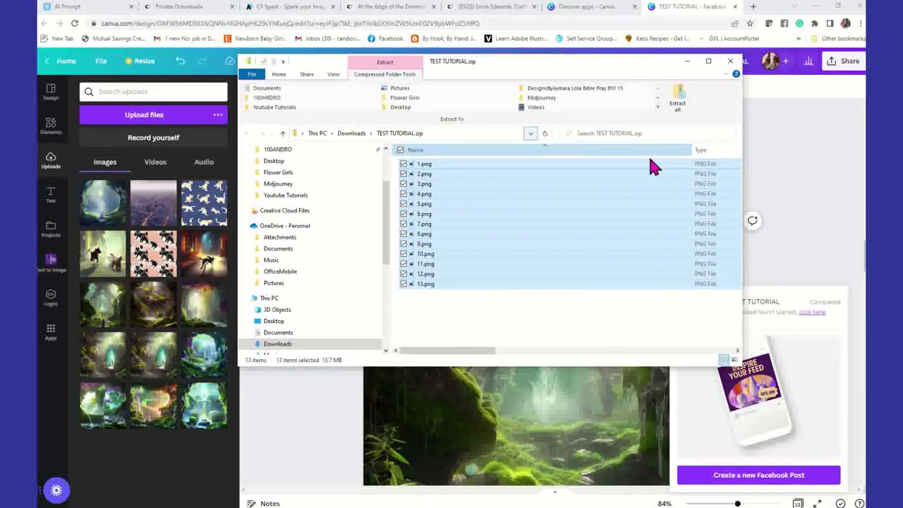
Open the extracted TEST TUTORIAL folder in Downloads and view the exported images 1.png and 2.png.
left_click(282, 346)
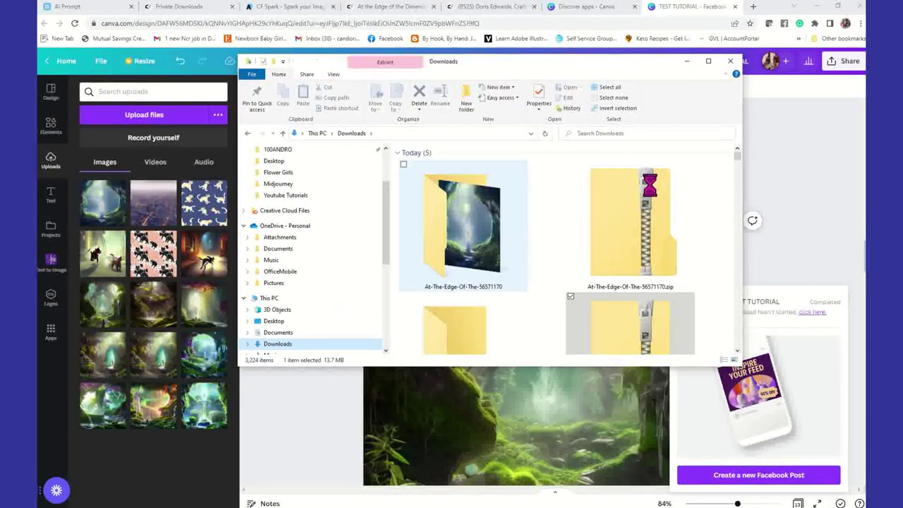
scroll(652, 200, "down", 1)
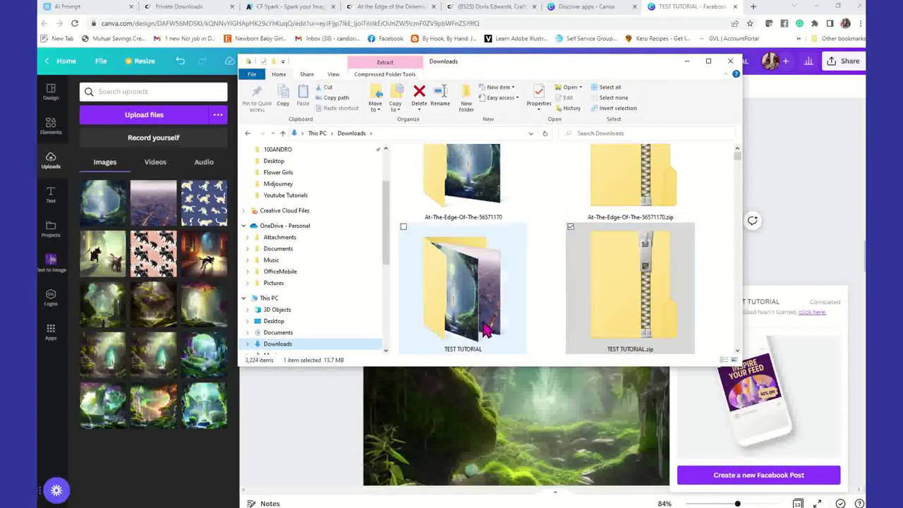
double_click(462, 279)
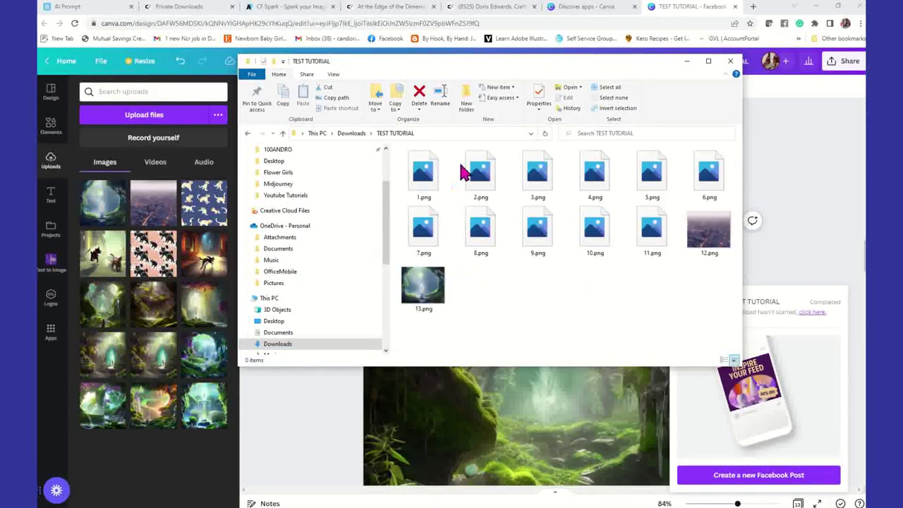
double_click(430, 180)
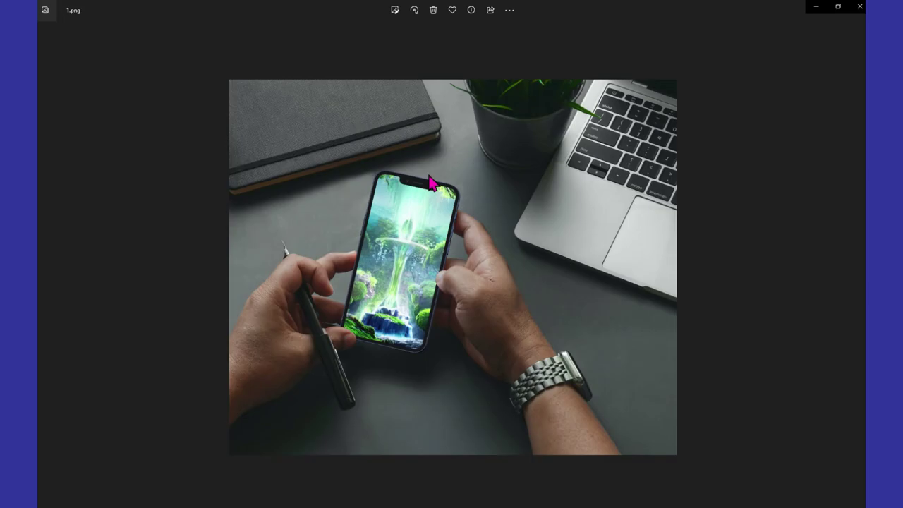
key("Right")
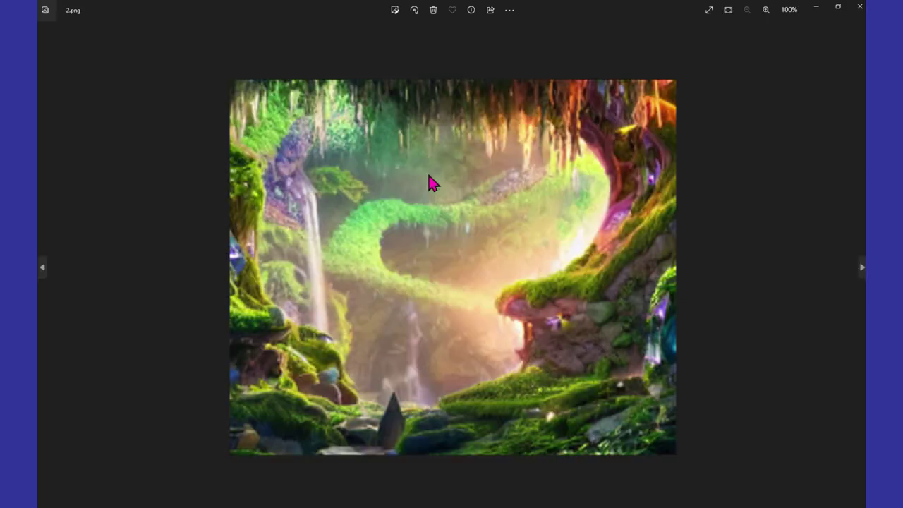
View the remaining exported images from 3.png through 13.png one after another.
key("Right")
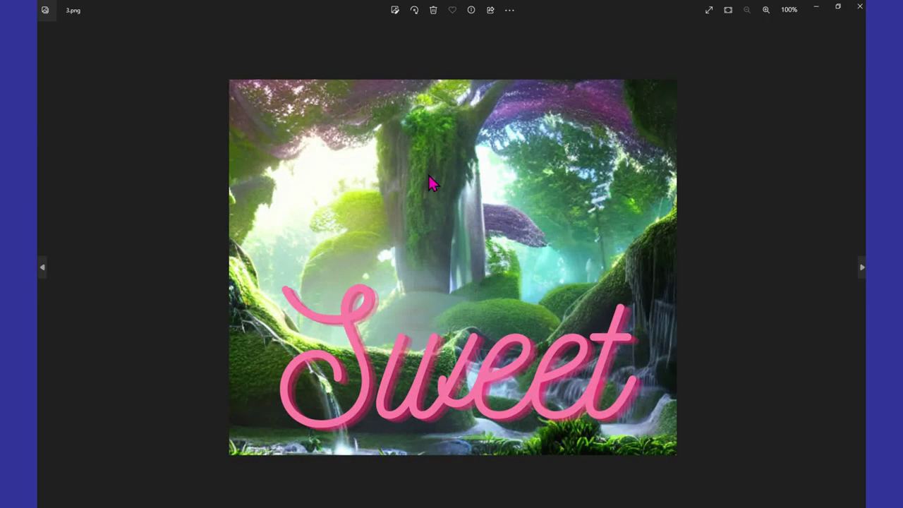
key("Right")
key("Right")
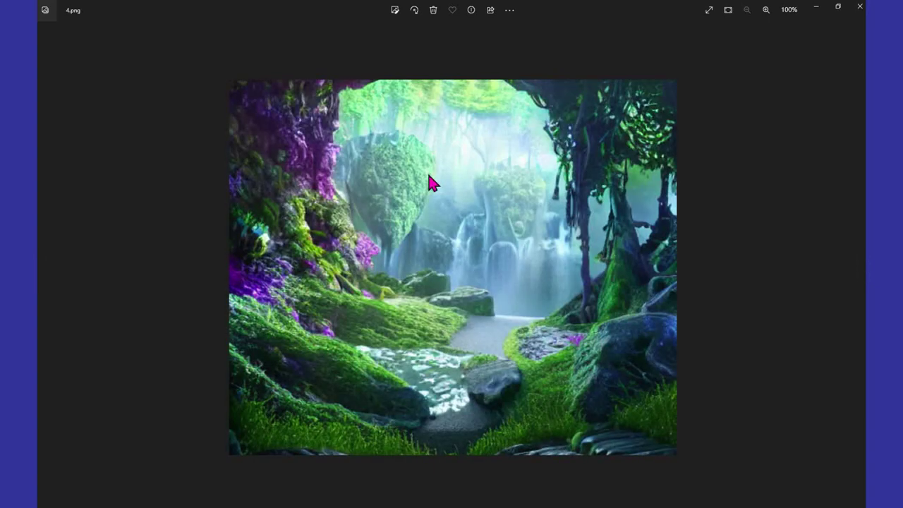
key("Right")
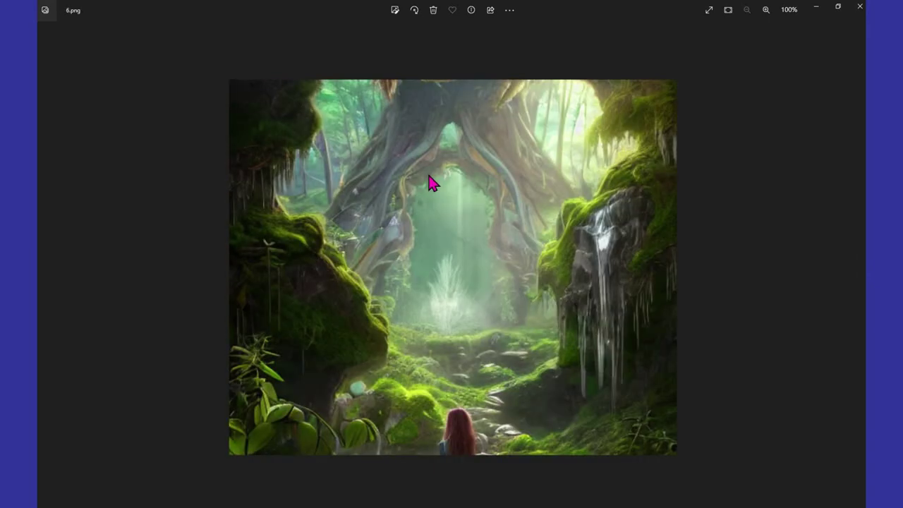
key("Right")
key("Right")
key("Right")
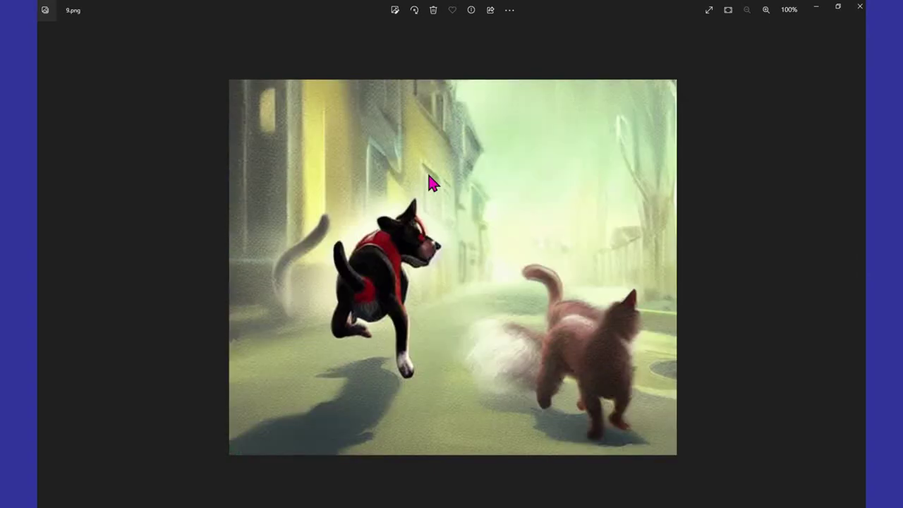
key("Right")
key("Right")
key("Right")
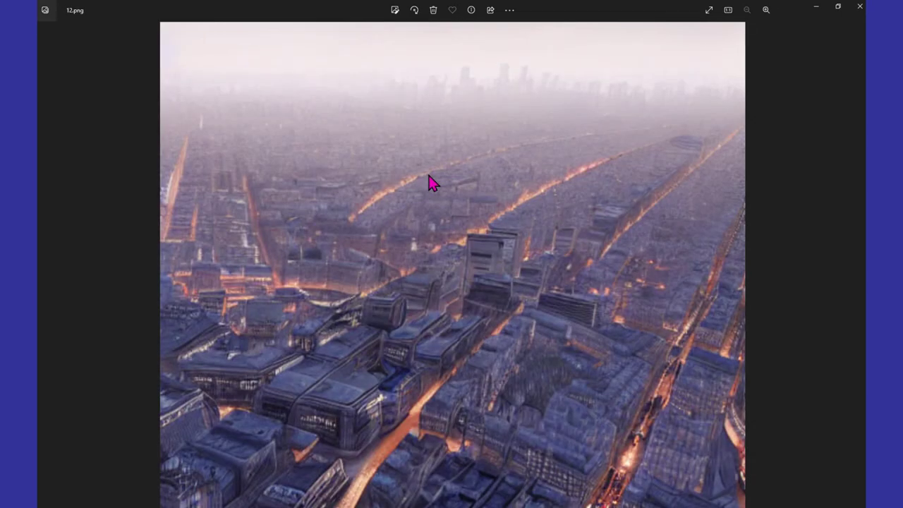
scroll(432, 183, "down", 2)
key("Right")
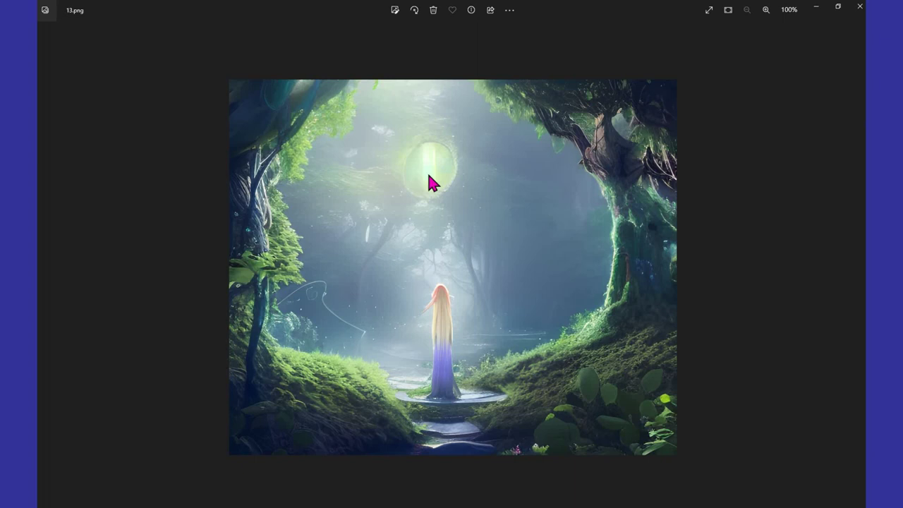
Close the image viewer and the extracted folder window, and dismiss the completed download notice in the design.
left_click(858, 7)
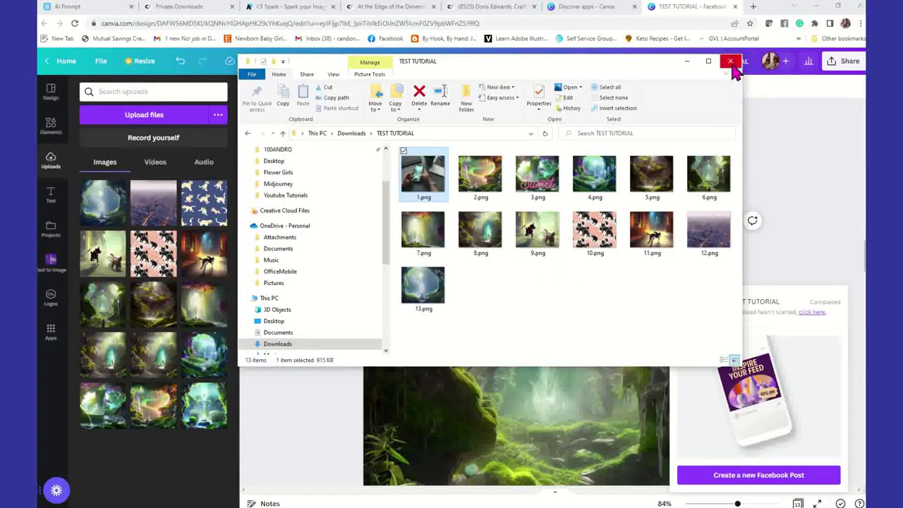
left_click(730, 60)
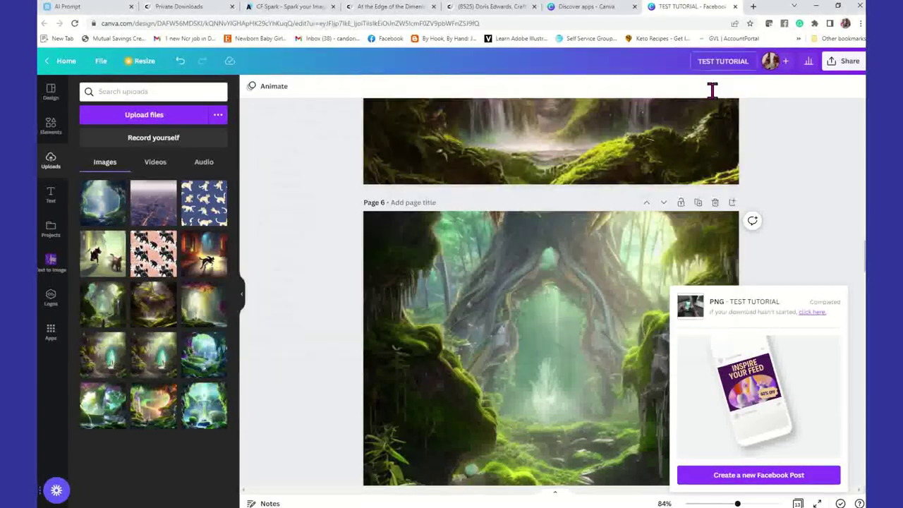
left_click(828, 229)
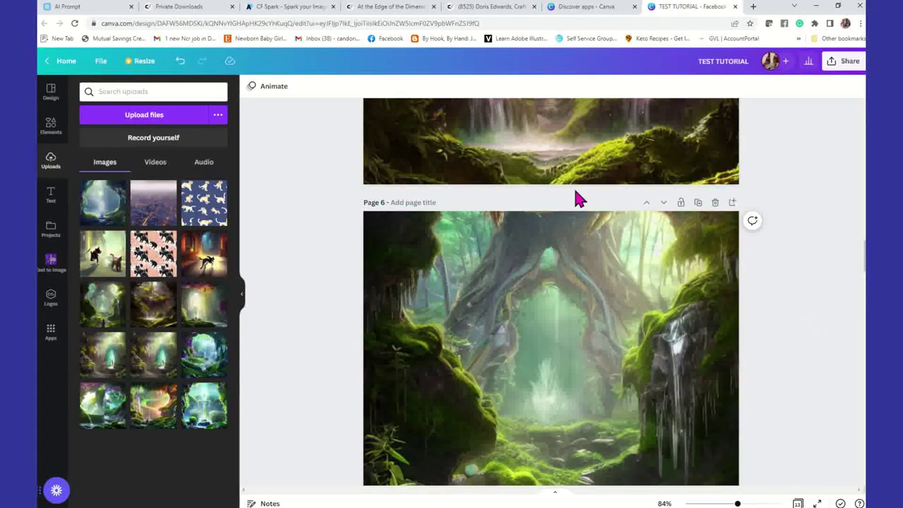
Switch to CF Spark, open the creator's Creative Fabrica page and examine the newest published images and their prompts.
scroll(597, 212, "up", 5)
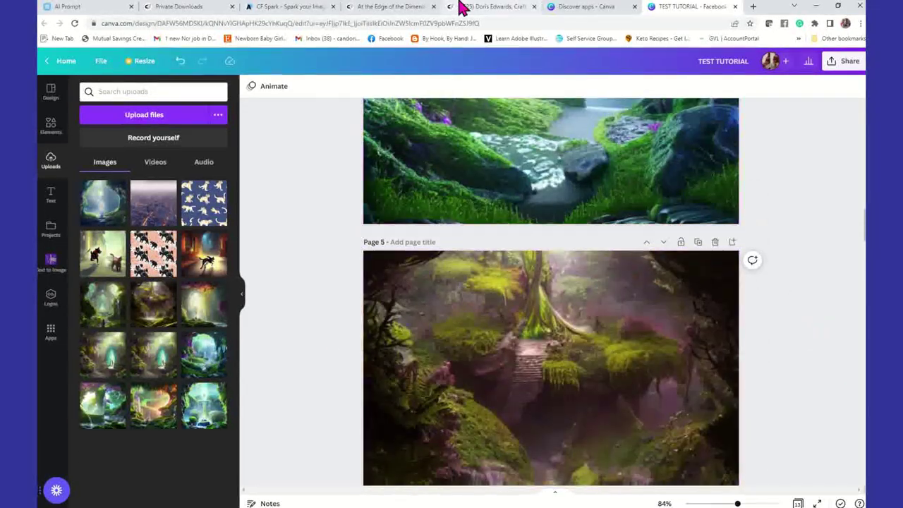
left_click(303, 7)
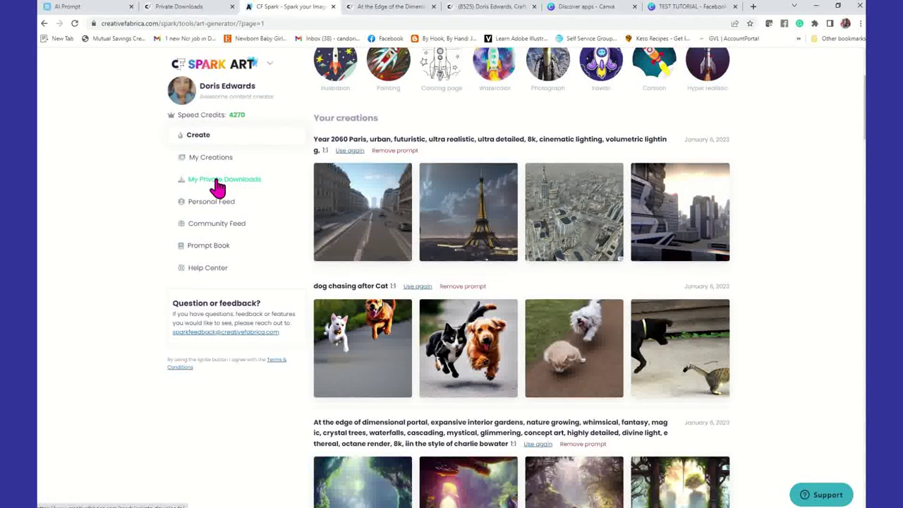
left_click(215, 157)
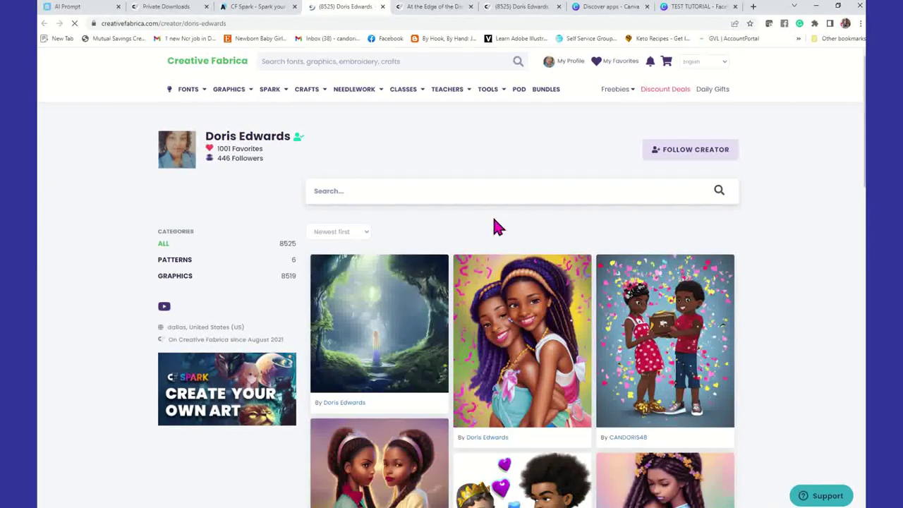
scroll(497, 225, "down", 4)
scroll(497, 226, "up", 4)
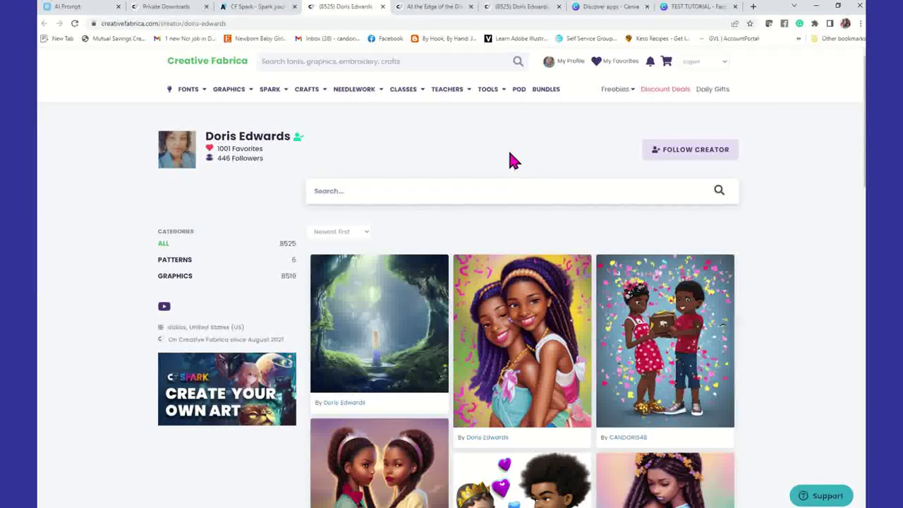
mouse_move(413, 391)
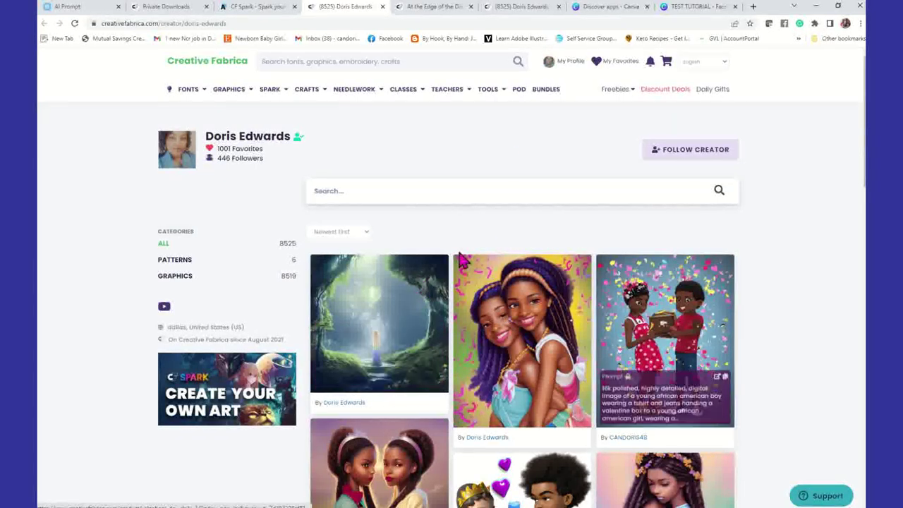
scroll(572, 339, "down", 1)
scroll(572, 339, "up", 1)
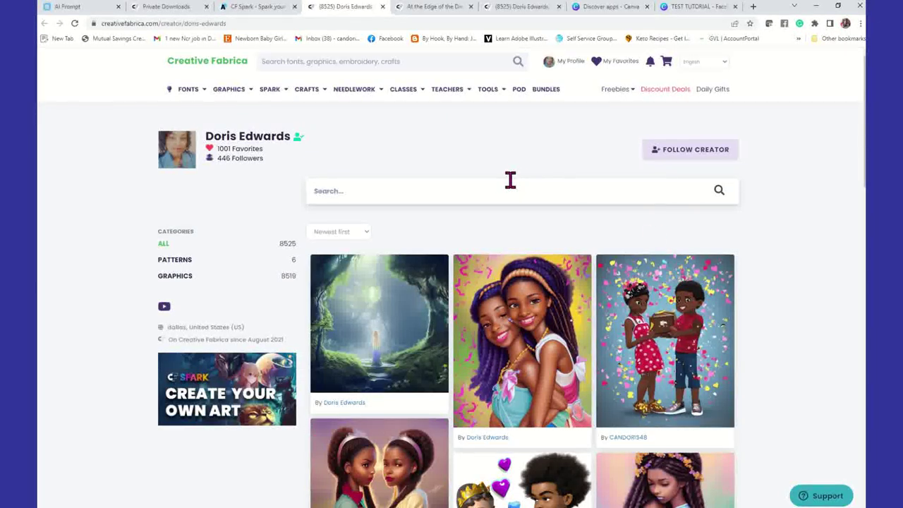
scroll(510, 180, "down", 3)
scroll(510, 182, "up", 3)
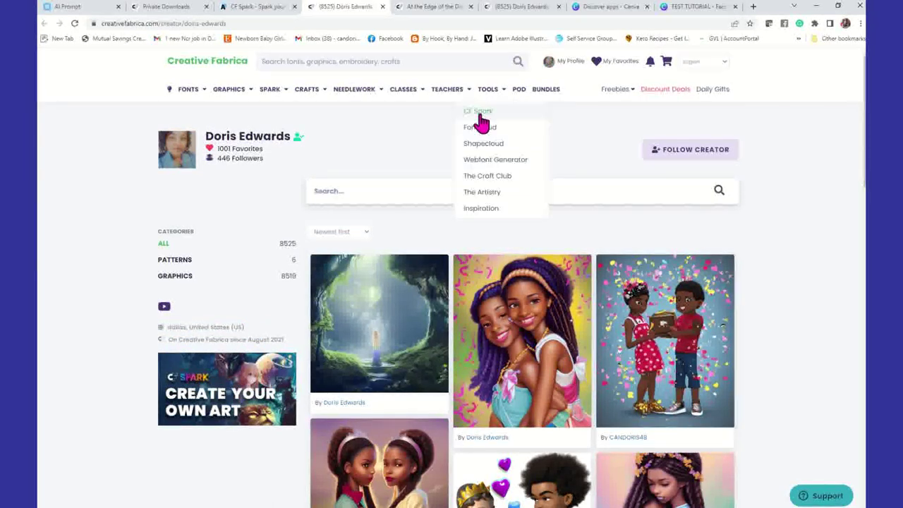
Switch back to Canva's TEST TUTORIAL design and look over the pages above page 5.
left_click(629, 10)
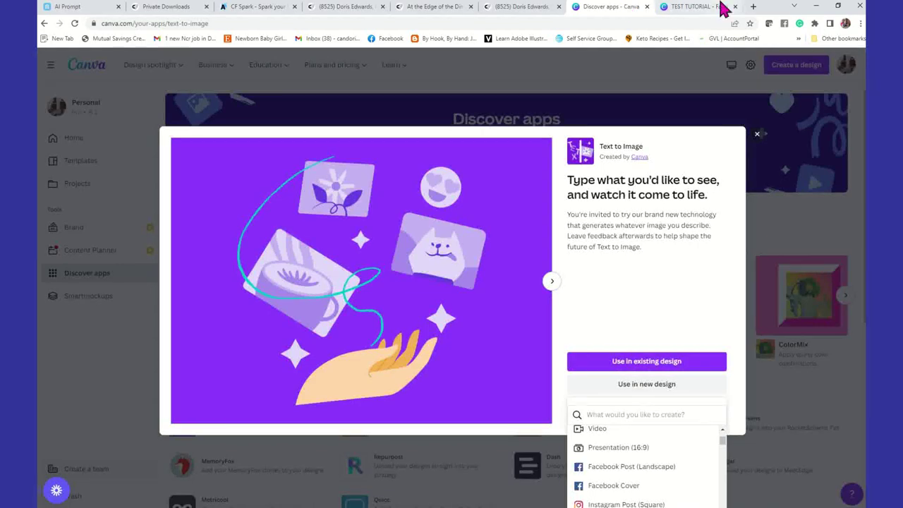
left_click(677, 9)
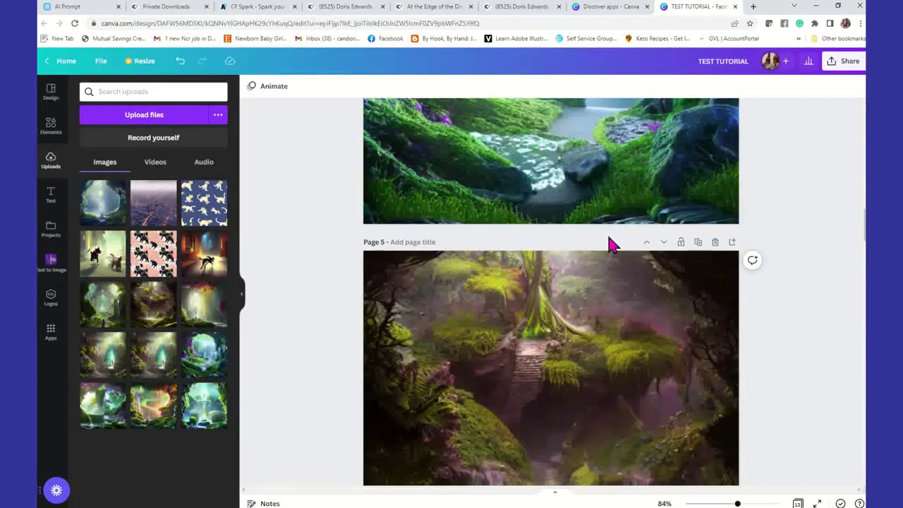
scroll(611, 244, "up", 6)
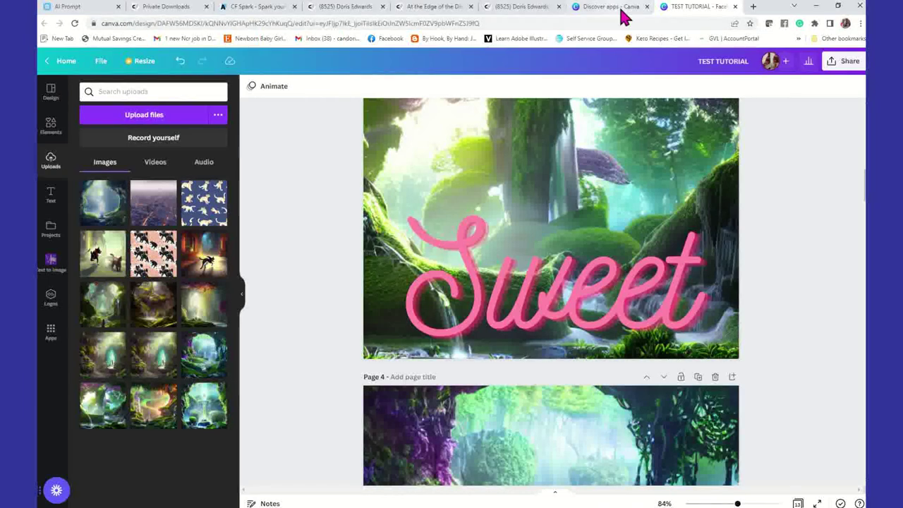
Open the Playground AI profile page at playgroundai.com in a new browser tab.
left_click(754, 7)
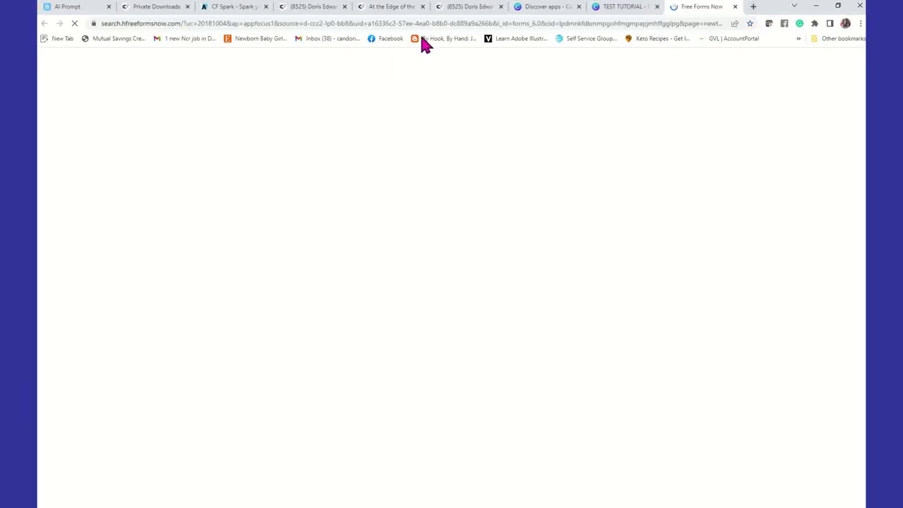
type("PLA")
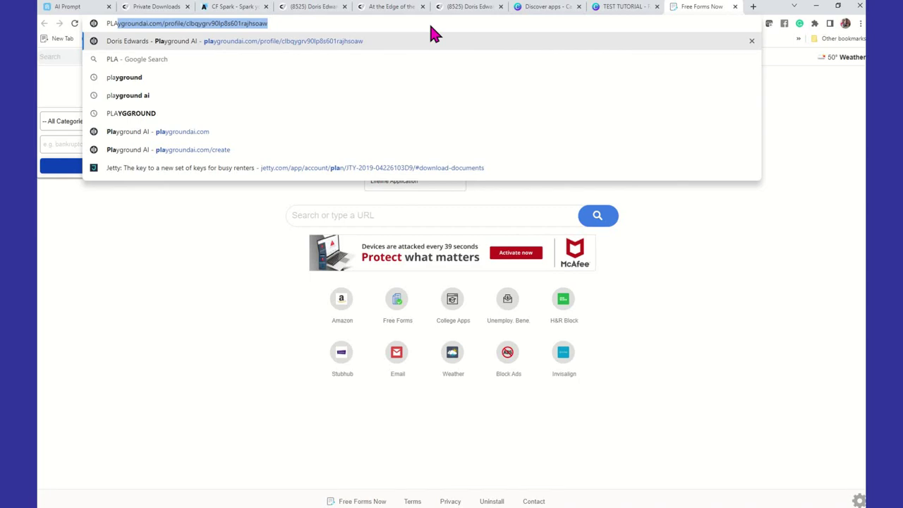
key("Return")
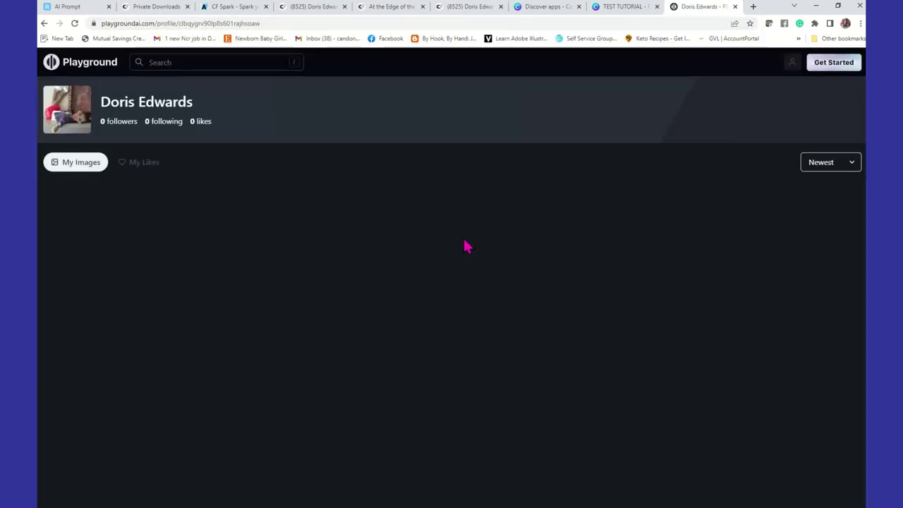
Browse the profile's own images in Playground down to the portraits of women wearing headwraps.
scroll(466, 247, "down", 1)
scroll(466, 247, "down", 20)
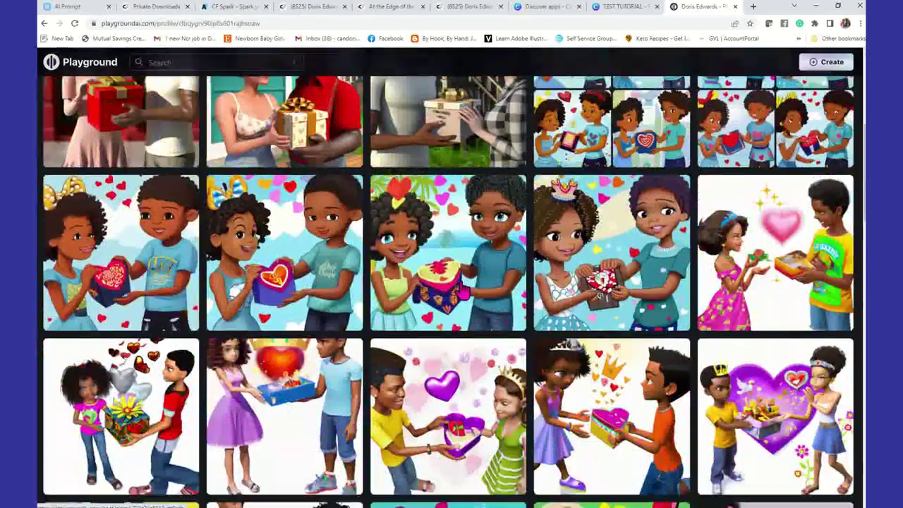
scroll(457, 359, "down", 2)
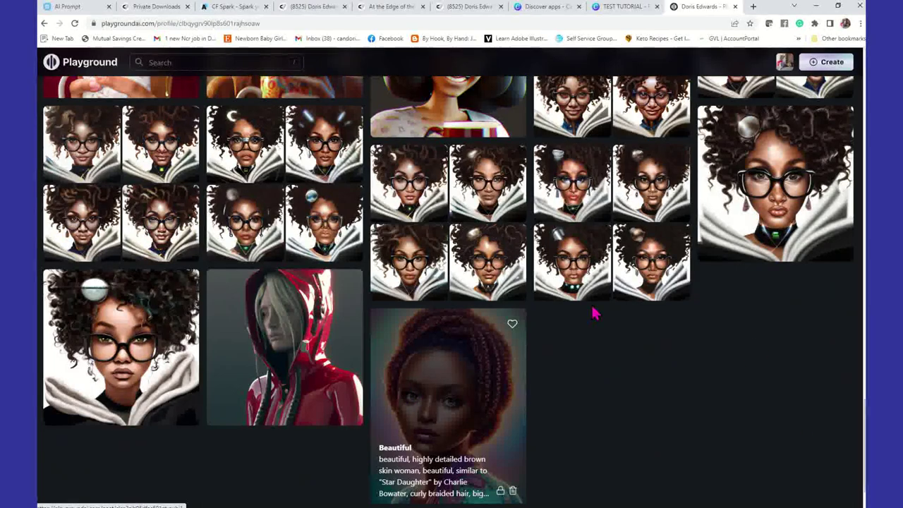
scroll(594, 314, "down", 8)
scroll(582, 353, "down", 15)
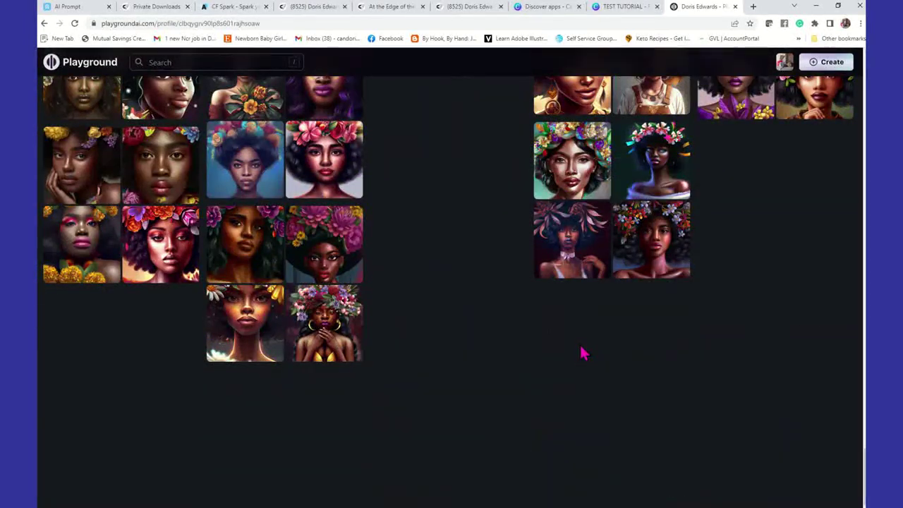
scroll(581, 355, "down", 10)
scroll(581, 355, "down", 5)
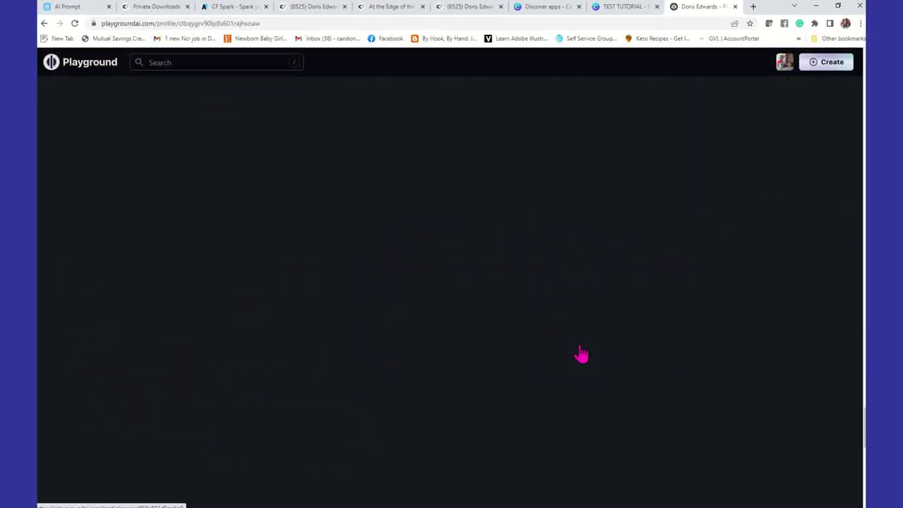
scroll(581, 355, "down", 3)
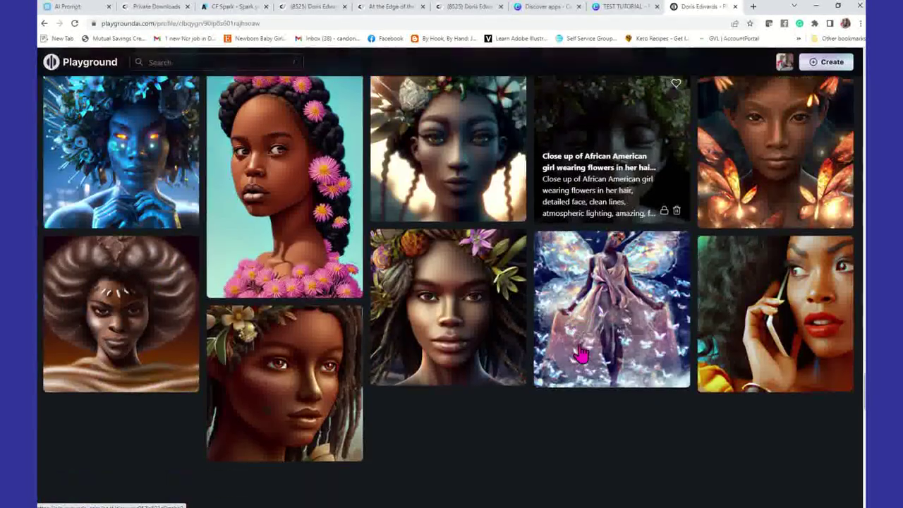
scroll(581, 355, "down", 3)
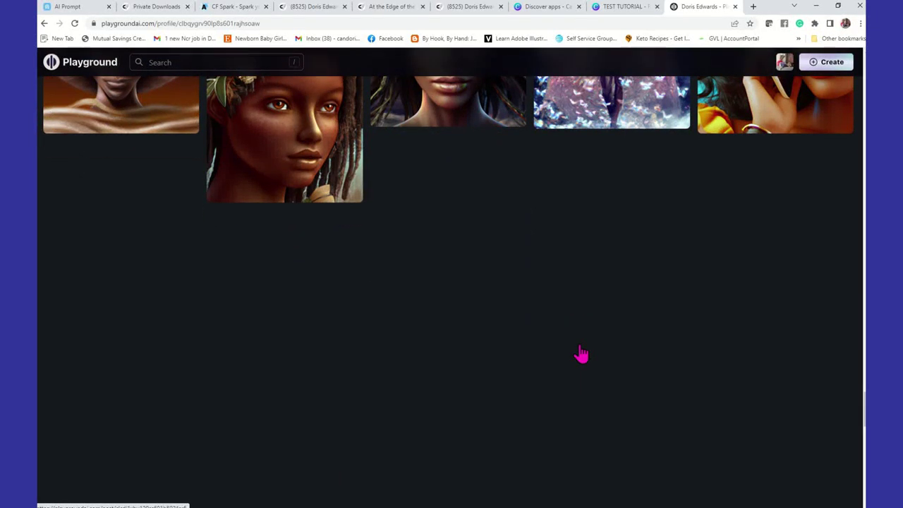
scroll(581, 355, "down", 5)
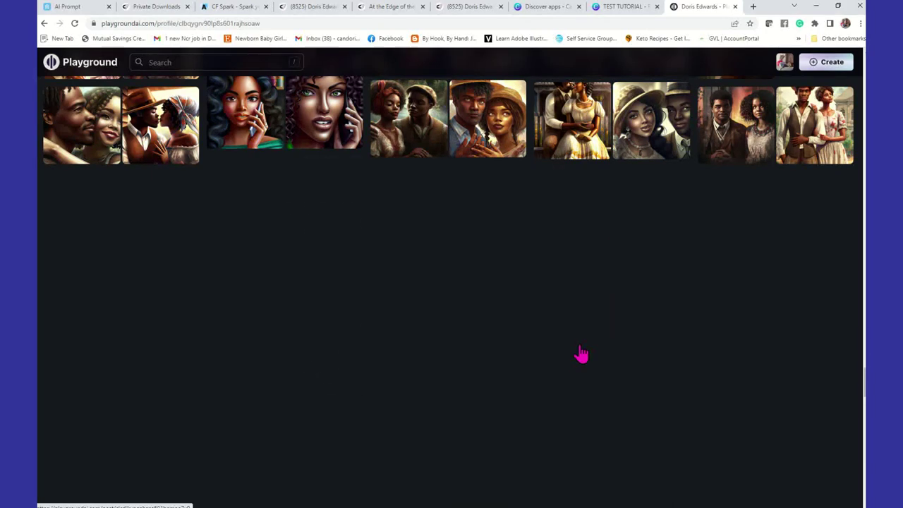
scroll(581, 355, "down", 5)
scroll(581, 355, "down", 3)
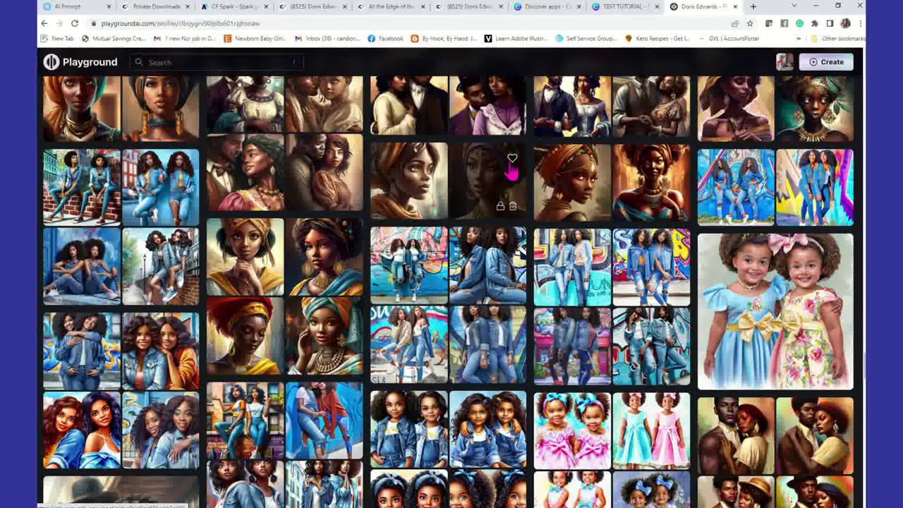
Copy the "Old Time Films" headwrap portrait's prompt from Playground and paste it into the Text to Image description in Canva's TEST TUTORIAL design.
left_click(479, 195)
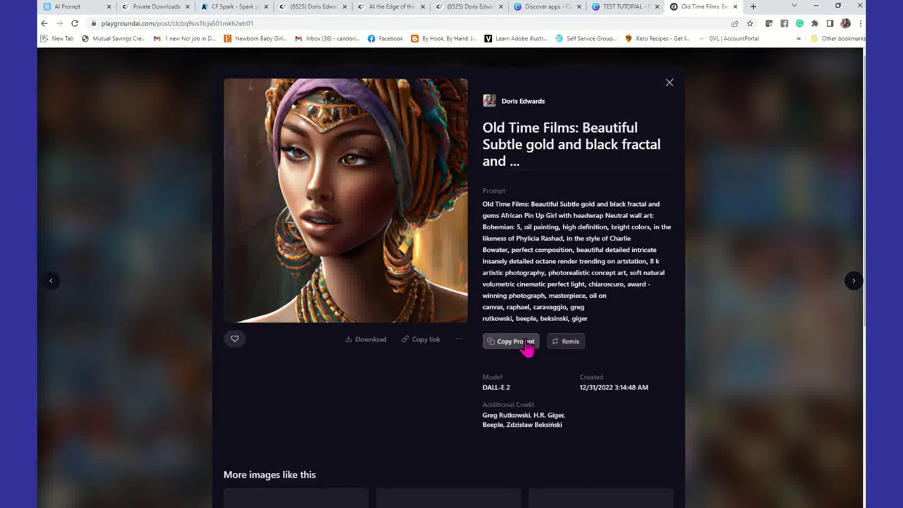
left_click(622, 9)
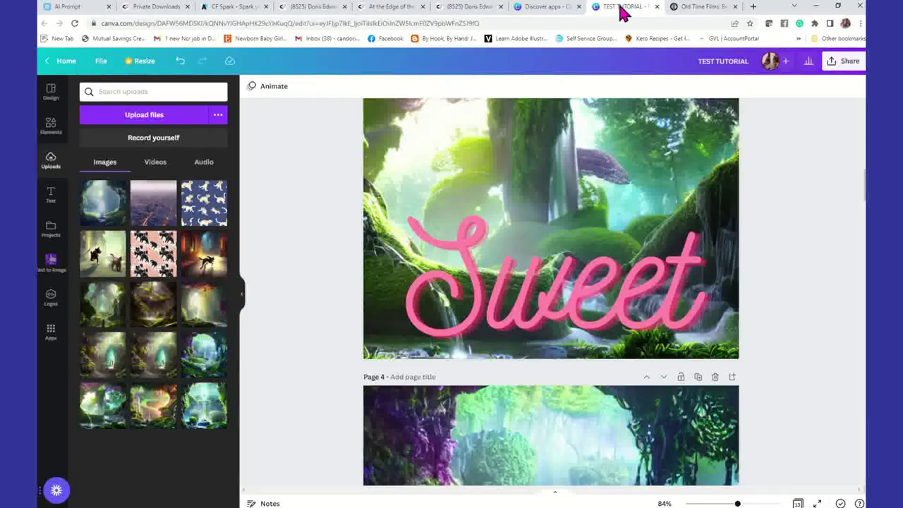
left_click(55, 274)
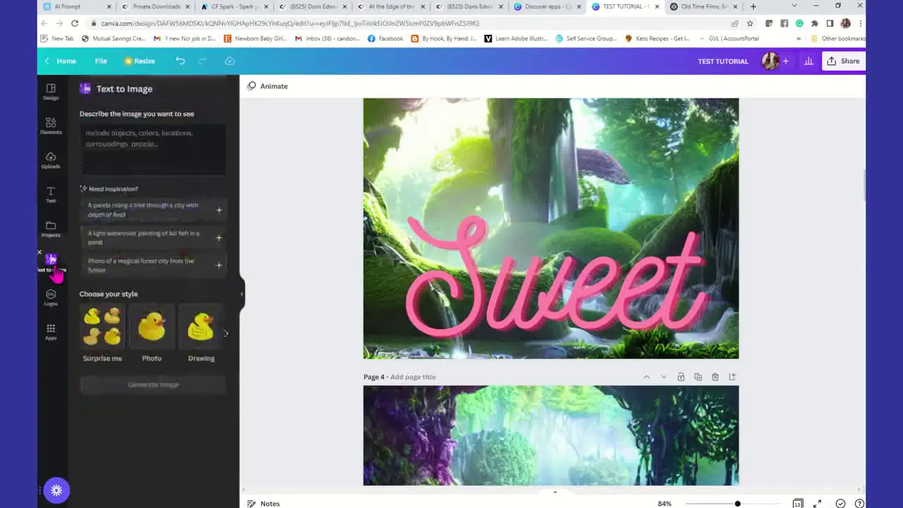
left_click(136, 130)
right_click(139, 131)
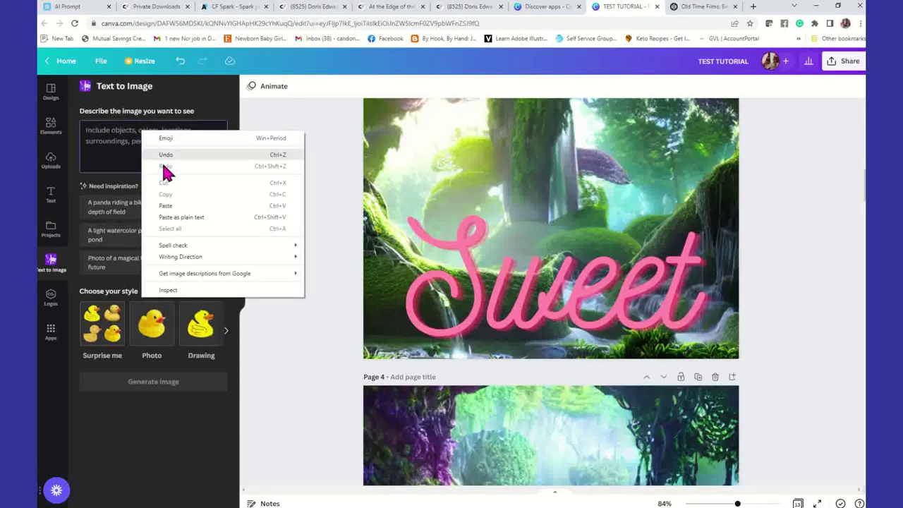
left_click(173, 205)
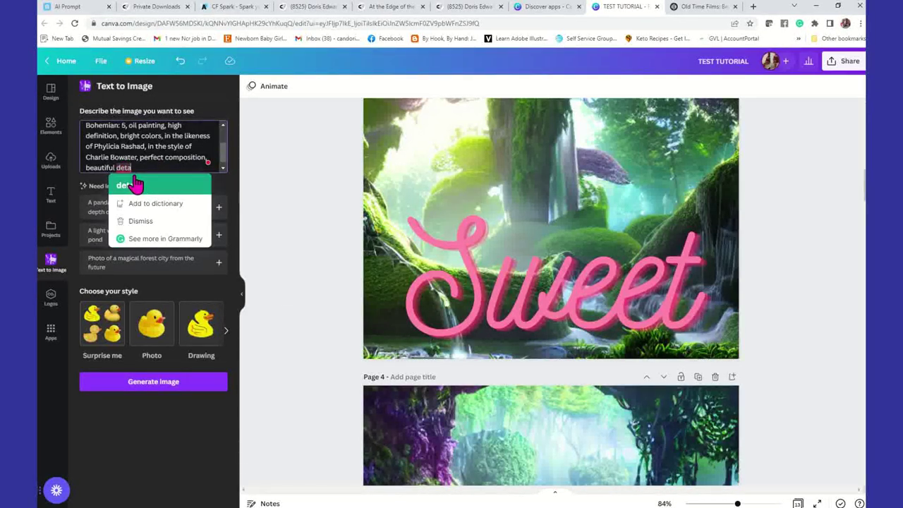
Compare the pasted description with the full Playground prompt and delete the cut-off "deta" from its end in Canva.
left_click(702, 7)
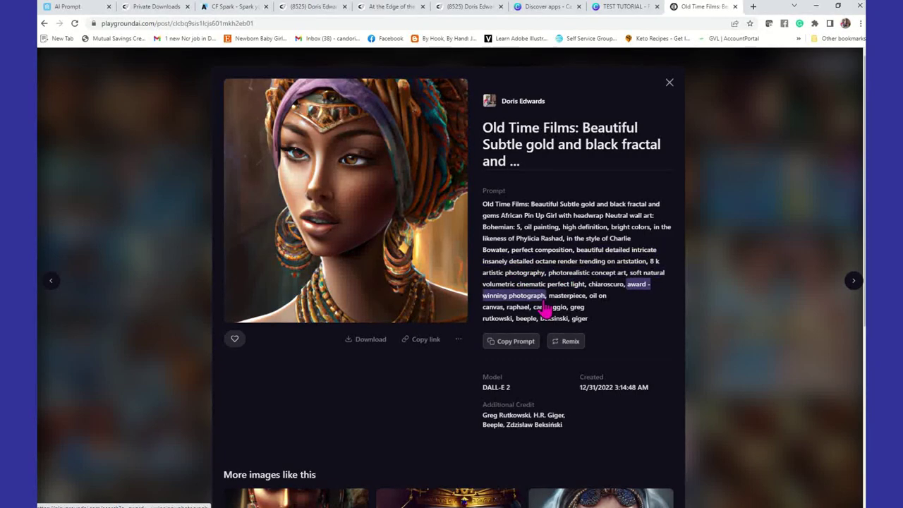
left_click(624, 9)
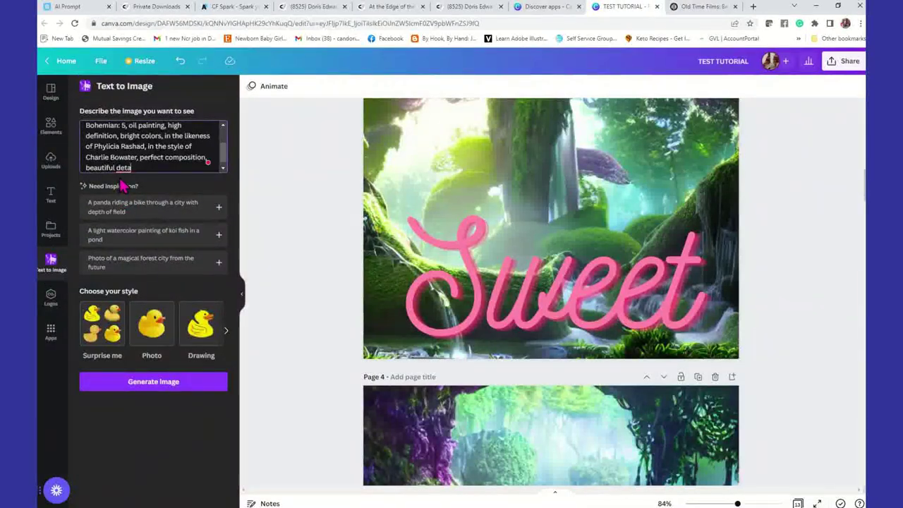
left_click(687, 7)
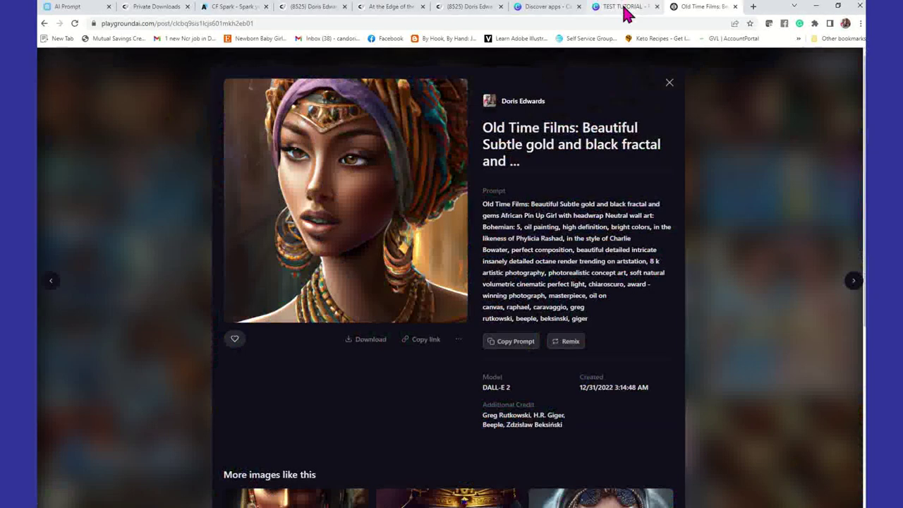
left_click(625, 10)
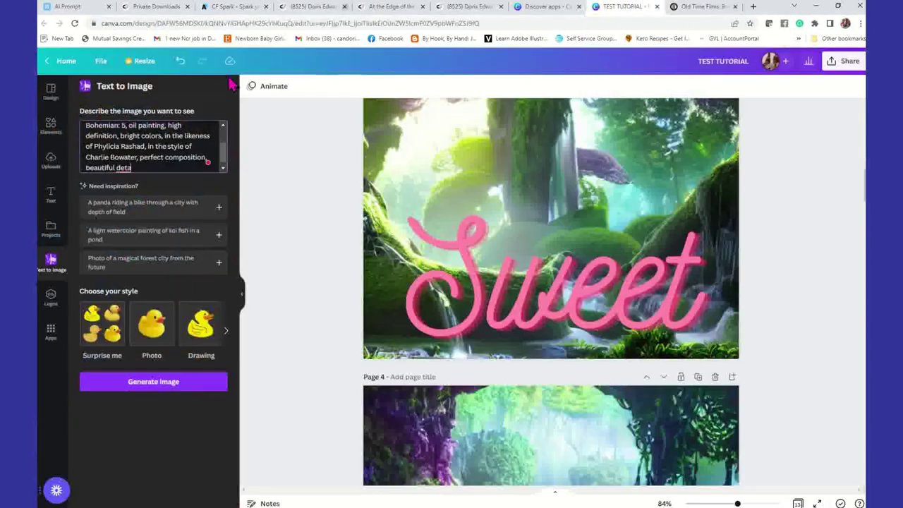
key("BackSpace")
key("BackSpace")
key("BackSpace")
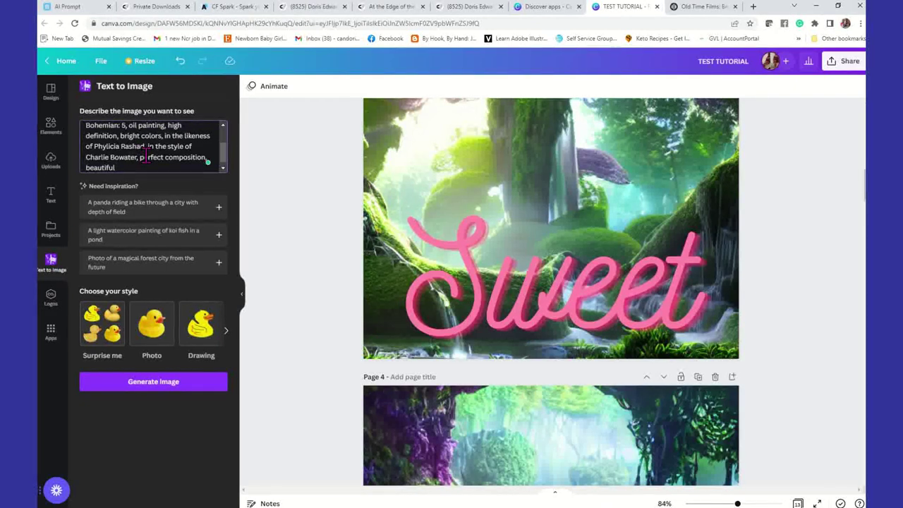
Generate images from the "Old Time Films" description in the Photo style and recheck the Playground original meanwhile.
scroll(146, 157, "up", 2)
left_click(160, 333)
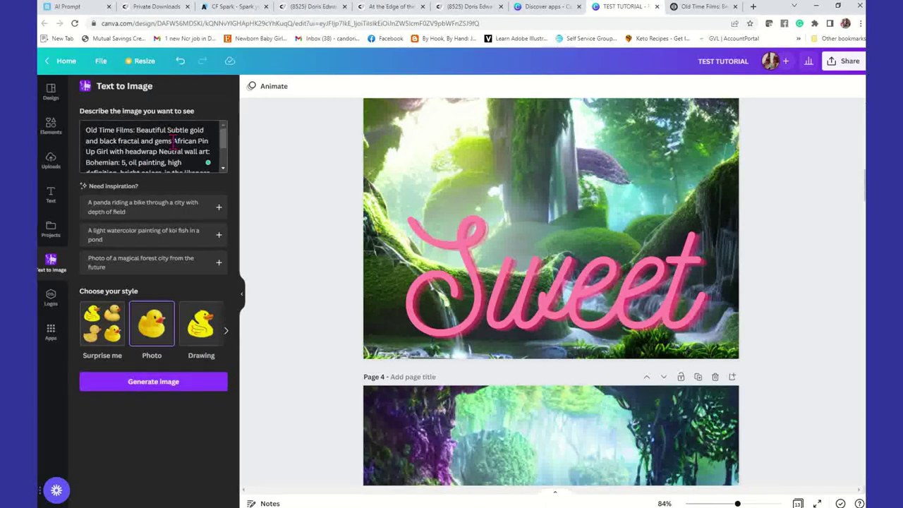
scroll(173, 145, "down", 3)
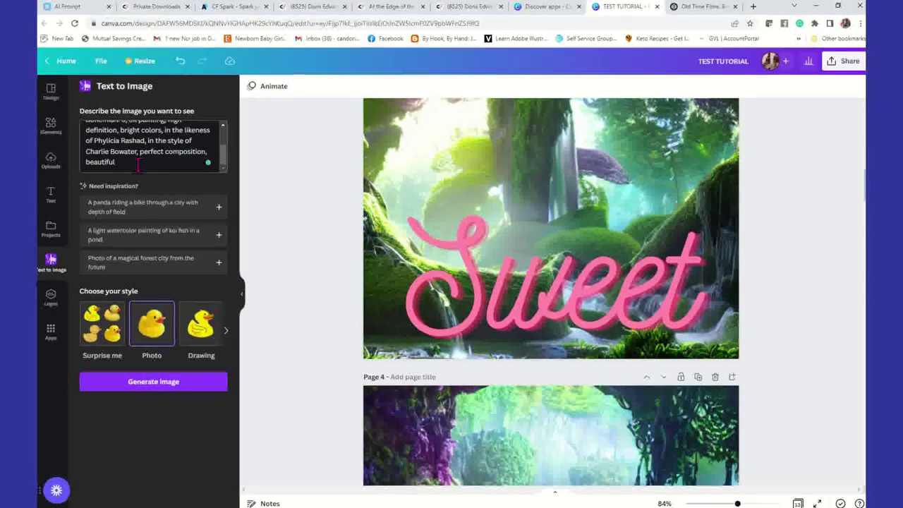
left_click(185, 386)
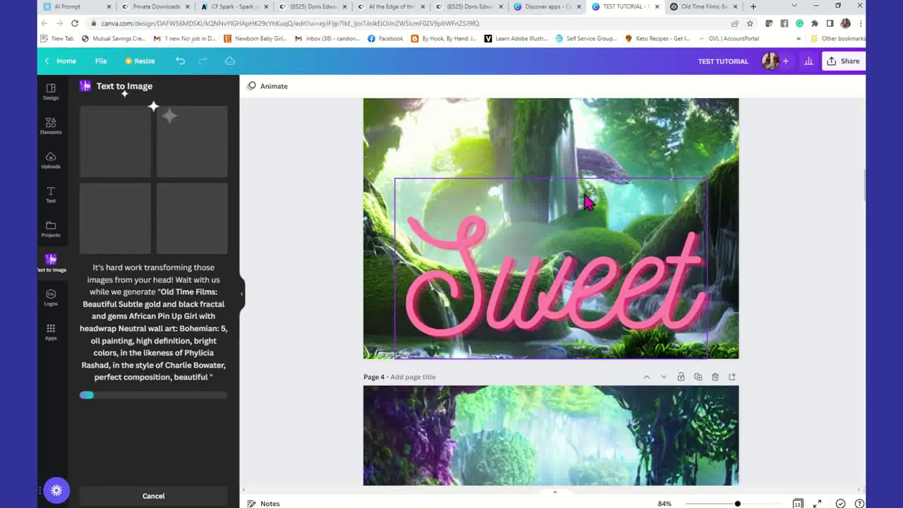
left_click(702, 8)
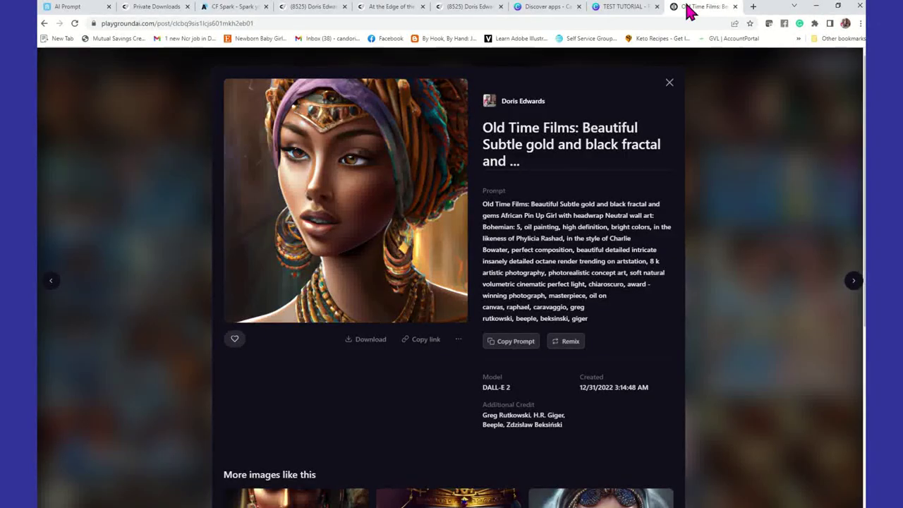
left_click(637, 9)
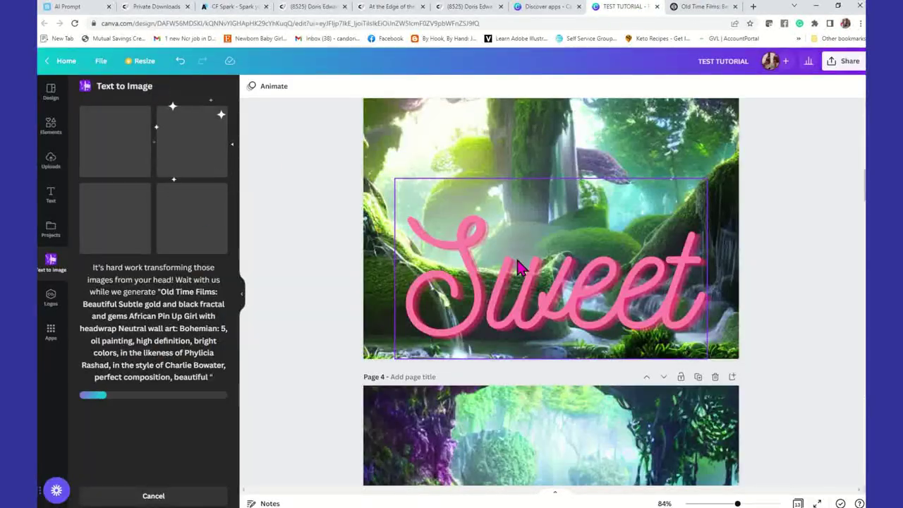
Add a blank page after page 13 at the end of the TEST TUTORIAL design.
scroll(515, 261, "up", 2)
scroll(493, 317, "down", 12)
scroll(462, 398, "down", 10)
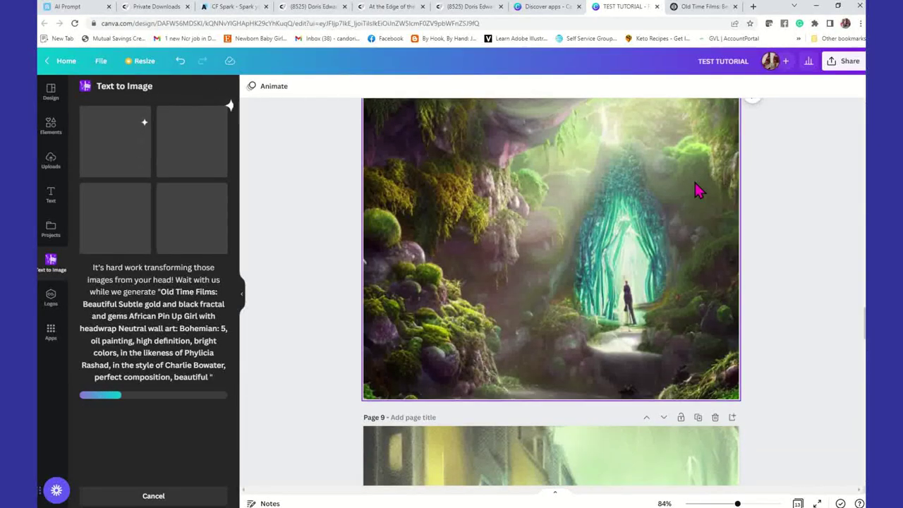
scroll(695, 189, "down", 12)
scroll(653, 407, "down", 1)
scroll(649, 407, "down", 8)
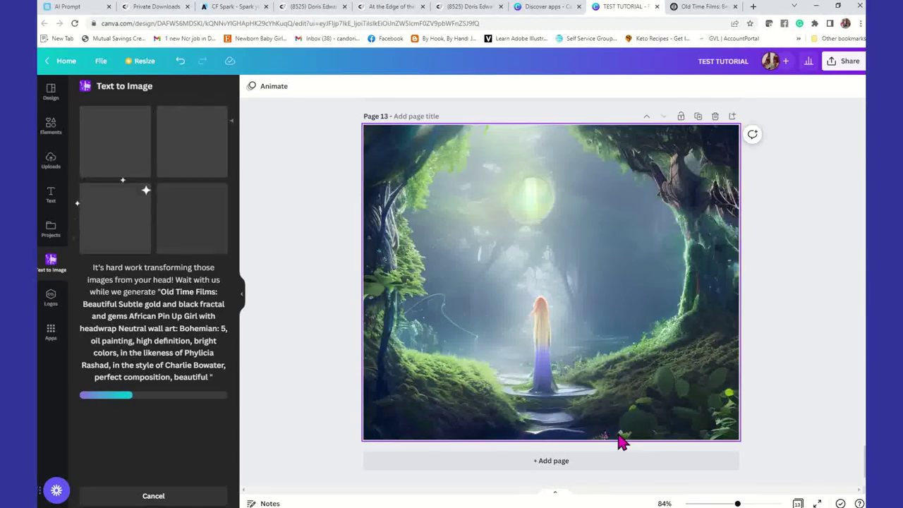
left_click(627, 462)
left_click_drag(611, 356, 637, 282)
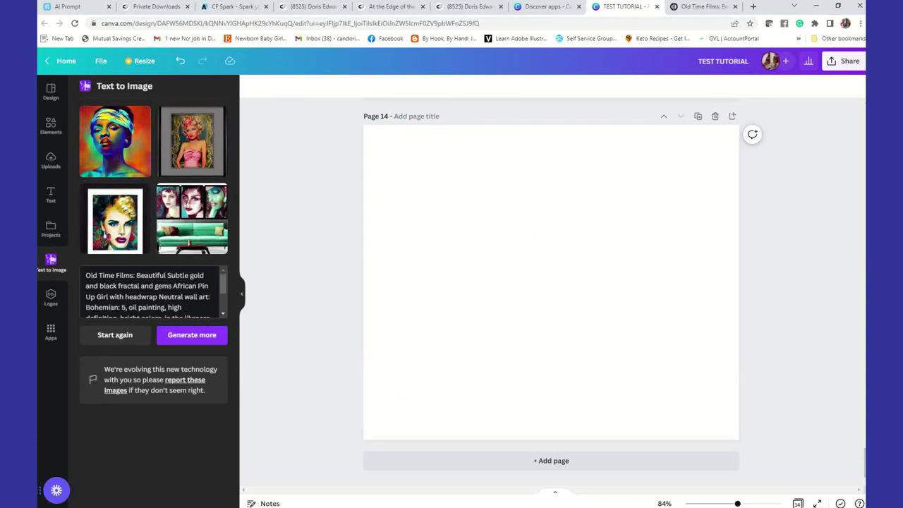
Fill page 14 with the generated headwrap portrait and a new page 15 with the framed blonde portrait.
left_click_drag(125, 155, 536, 366)
left_click(563, 463)
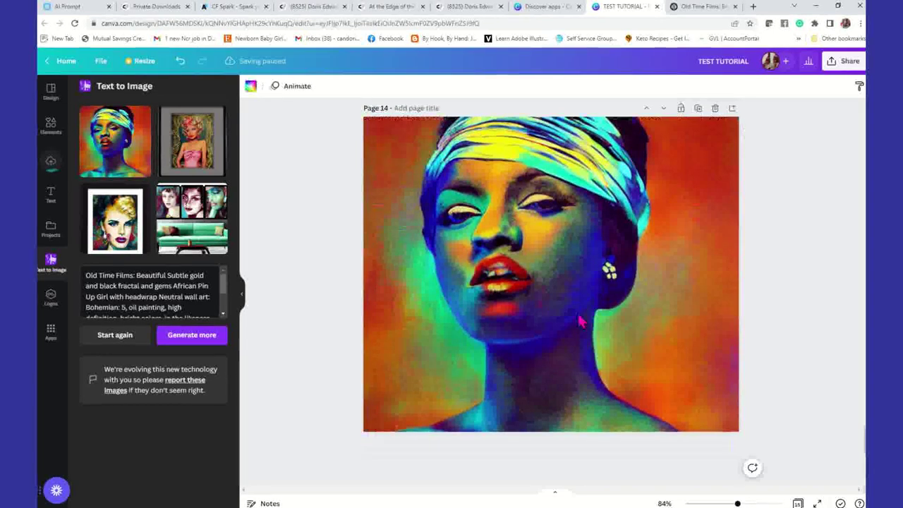
left_click_drag(110, 240, 596, 231)
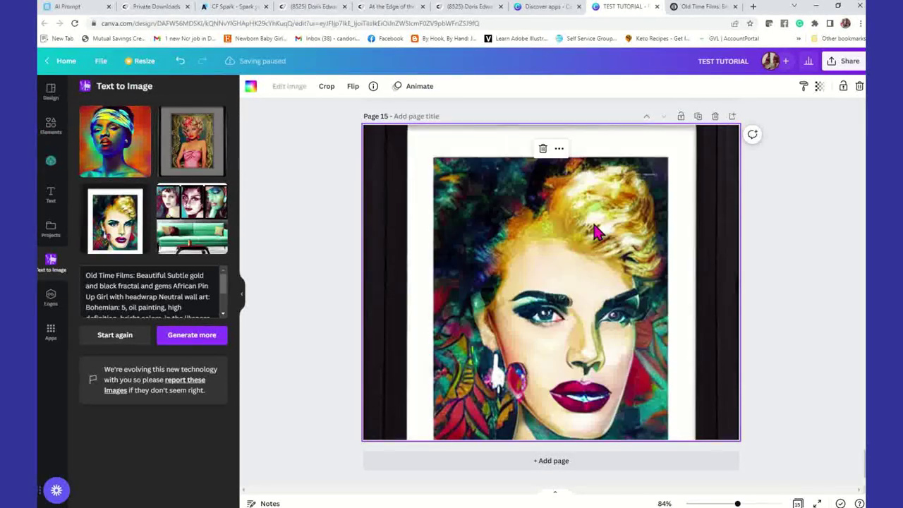
Check the Playground prompt again, remove "perfect composition, beautiful" from the Canva description, and generate more images.
left_click(693, 7)
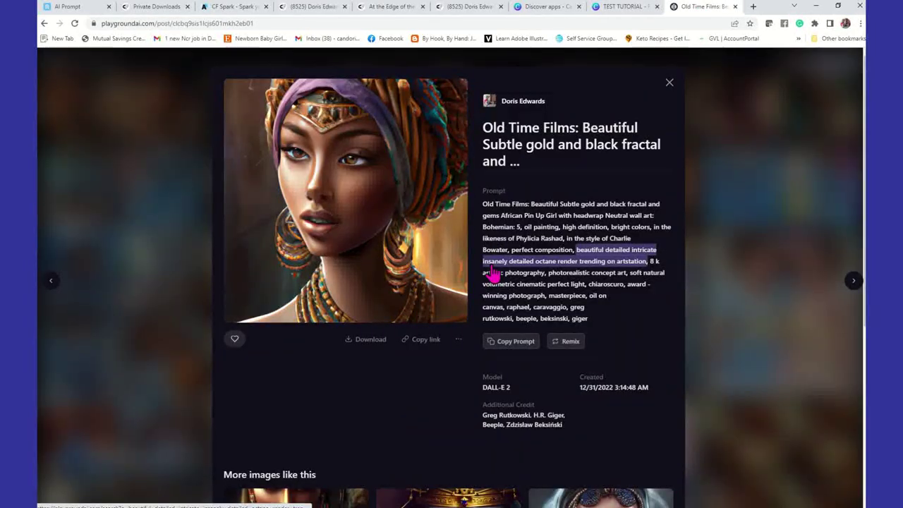
left_click(613, 8)
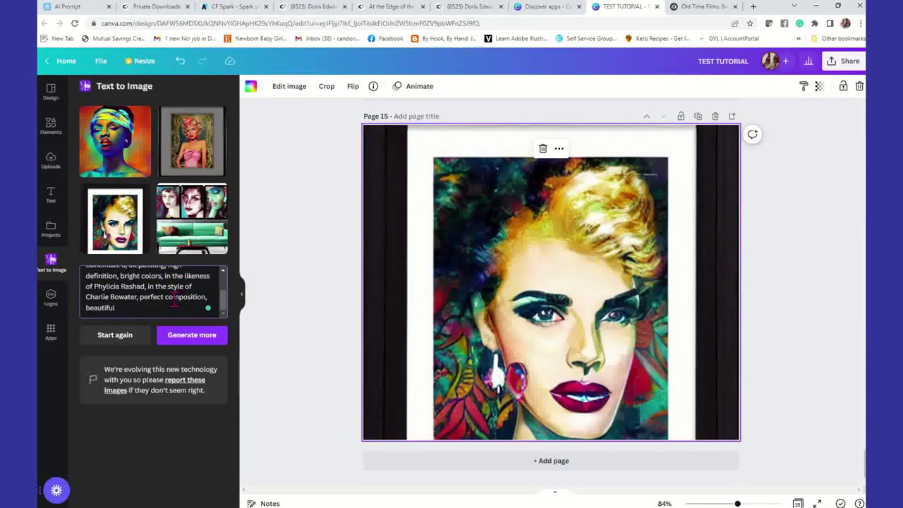
left_click_drag(140, 301, 153, 308)
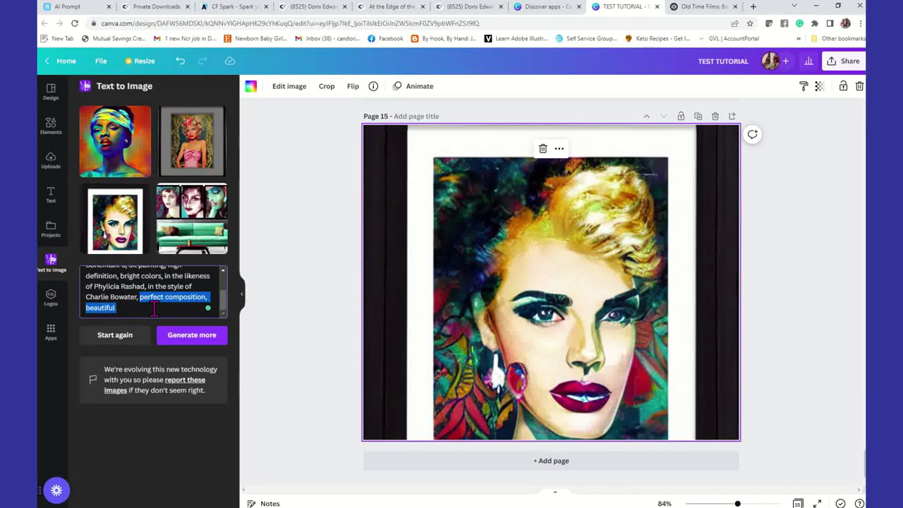
key("BackSpace")
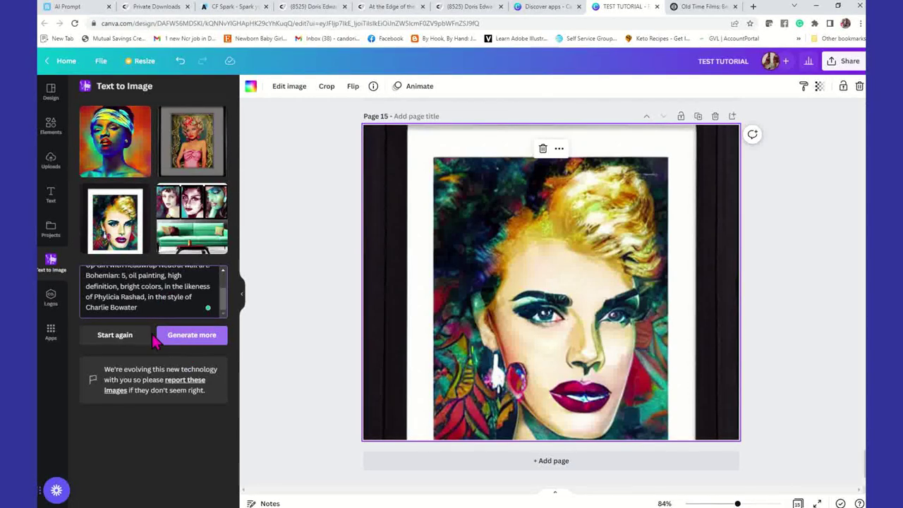
left_click(197, 342)
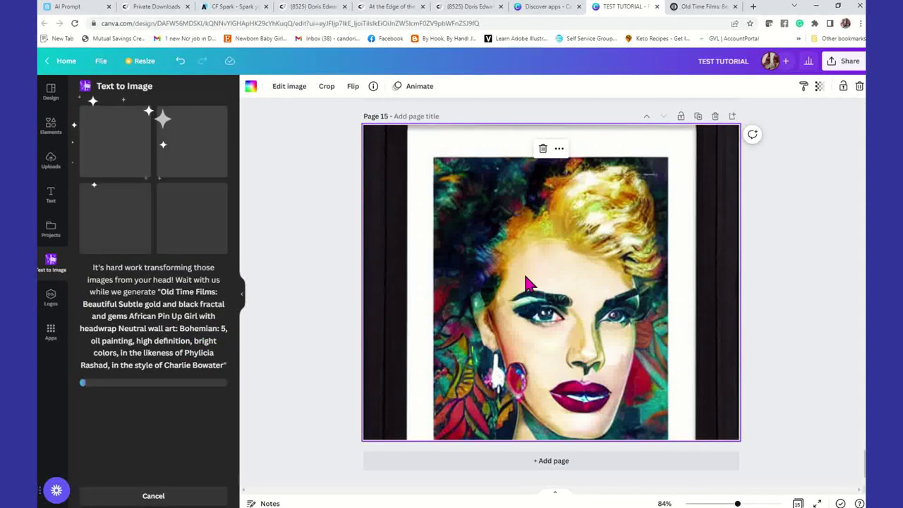
Add two pages after page 15, fill page 16 with the generated braided-hair portrait, and compare it with the Playground original.
left_click(565, 466)
left_click(565, 467)
scroll(536, 273, "up", 4)
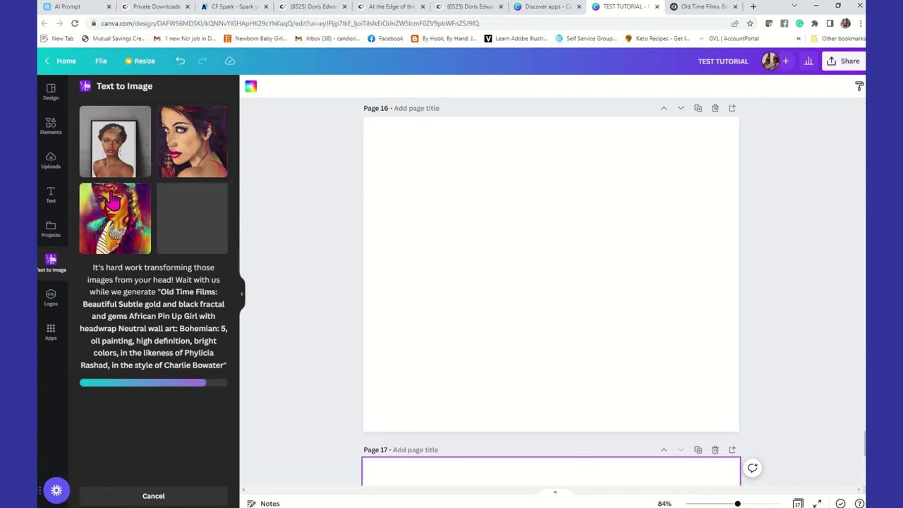
left_click_drag(123, 222, 493, 140)
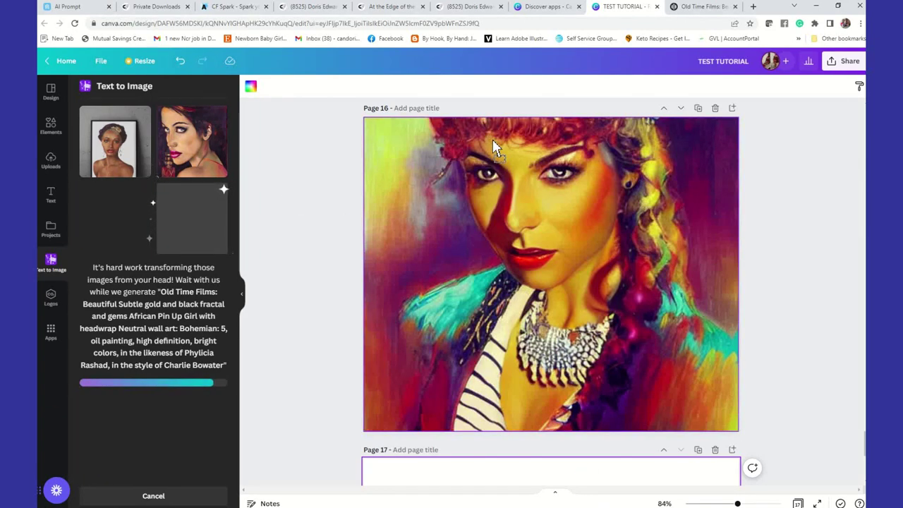
left_click(693, 8)
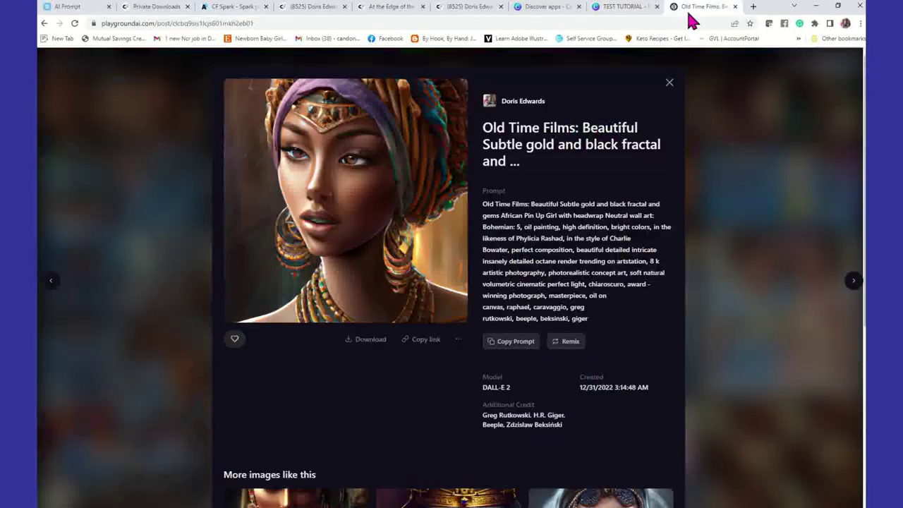
left_click(619, 7)
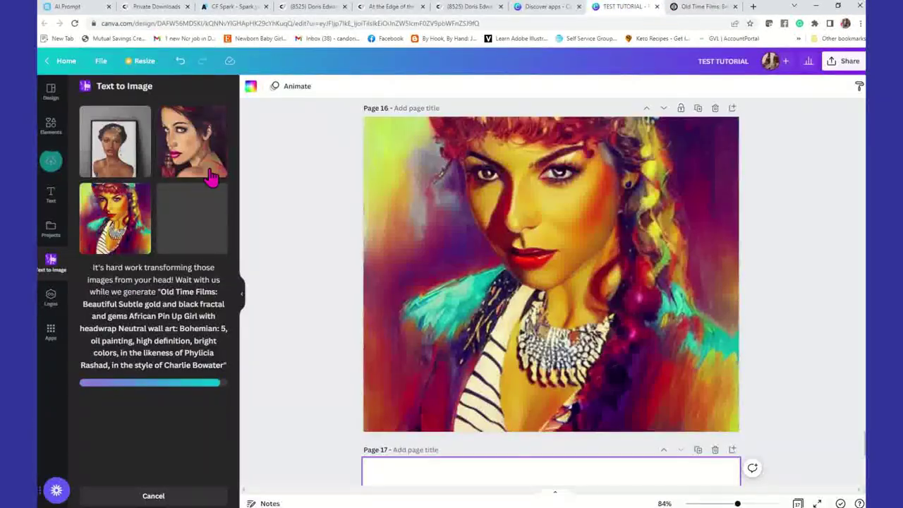
Fill page 17 with the black-framed portrait and a new page 18 with the portrait of the woman wearing sparkling earrings.
scroll(525, 381, "down", 5)
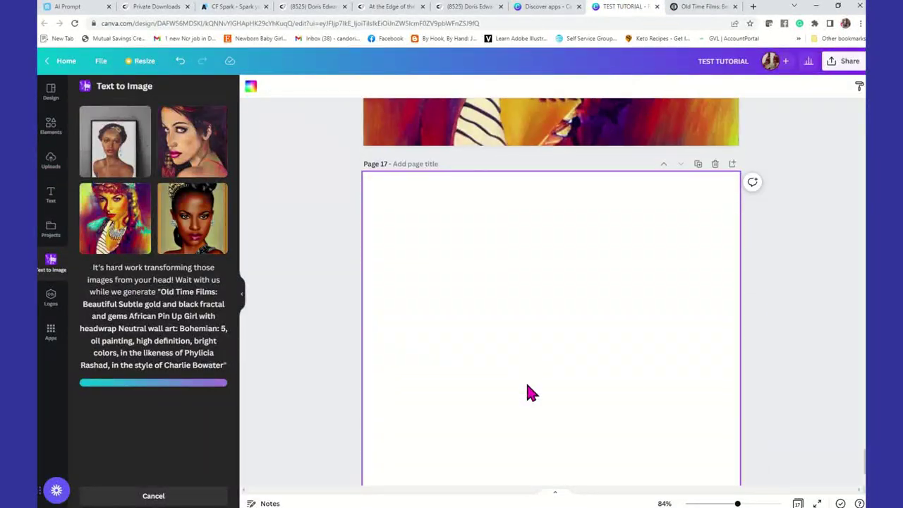
left_click_drag(227, 152, 462, 147)
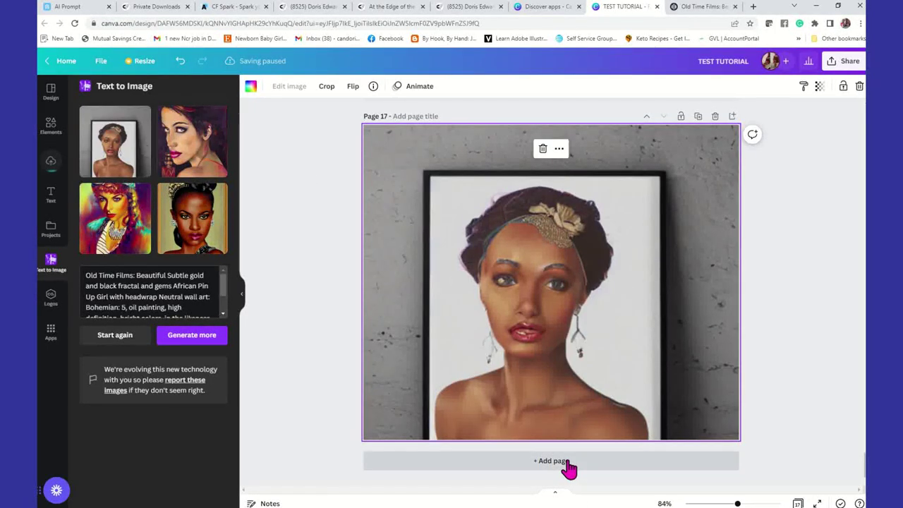
left_click(569, 465)
left_click_drag(195, 229, 474, 143)
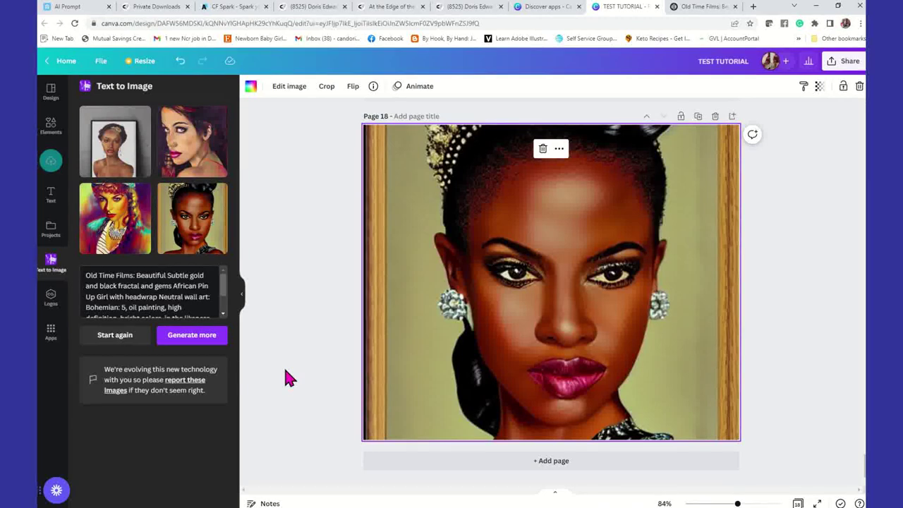
Switch to the AI Prompt site at aiprompt.io, generate a random prompt, and copy it to the clipboard.
left_click(82, 12)
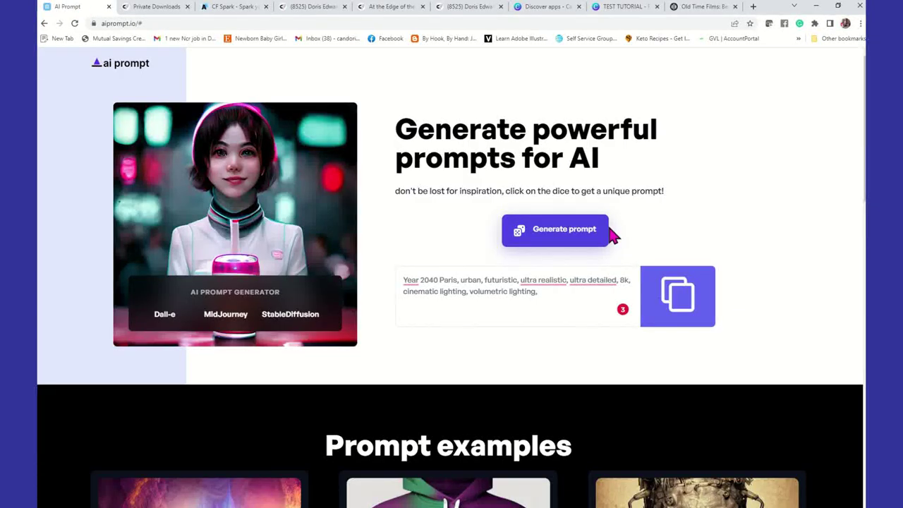
left_click(569, 234)
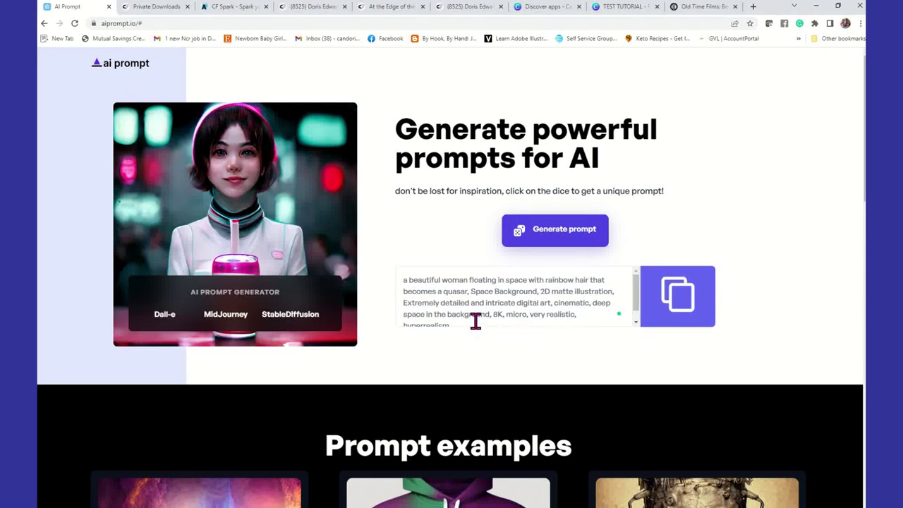
left_click(681, 303)
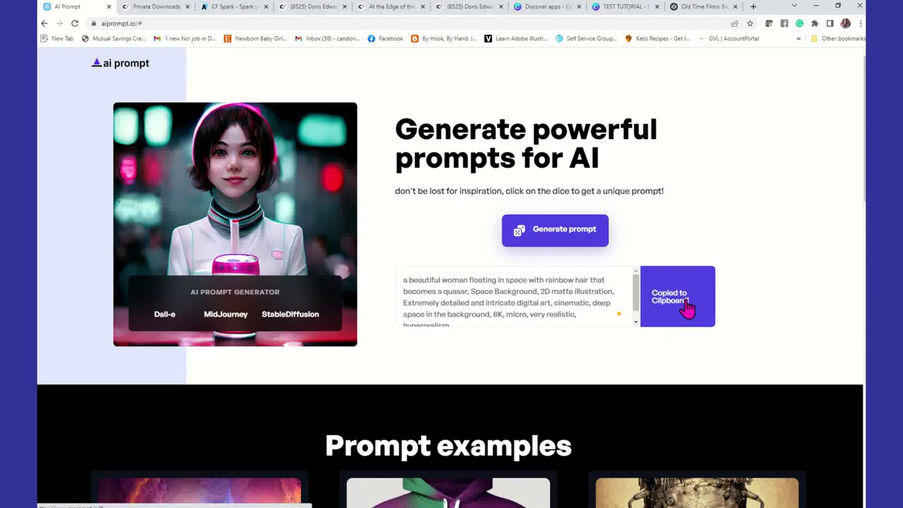
Return to the TEST TUTORIAL design in Canva, restart Text to Image, and paste the copied rainbow-hair space prompt as the description.
left_click(635, 9)
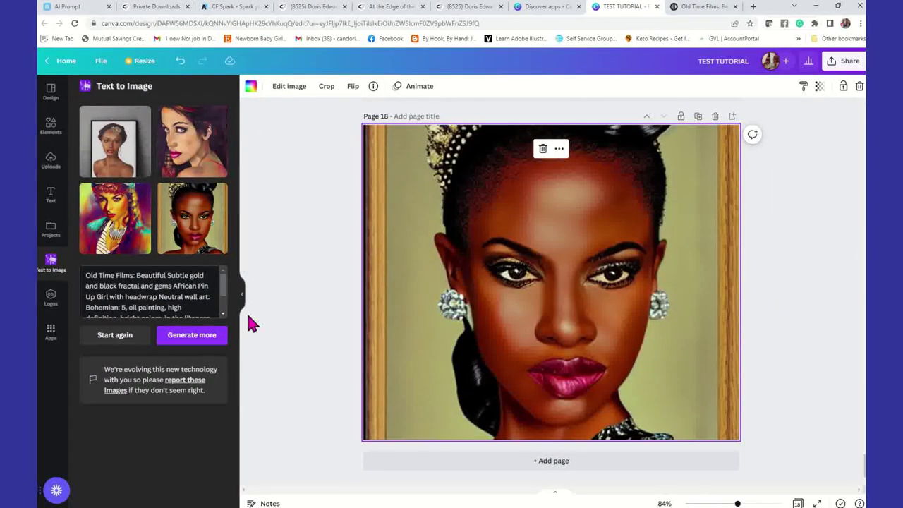
left_click(114, 334)
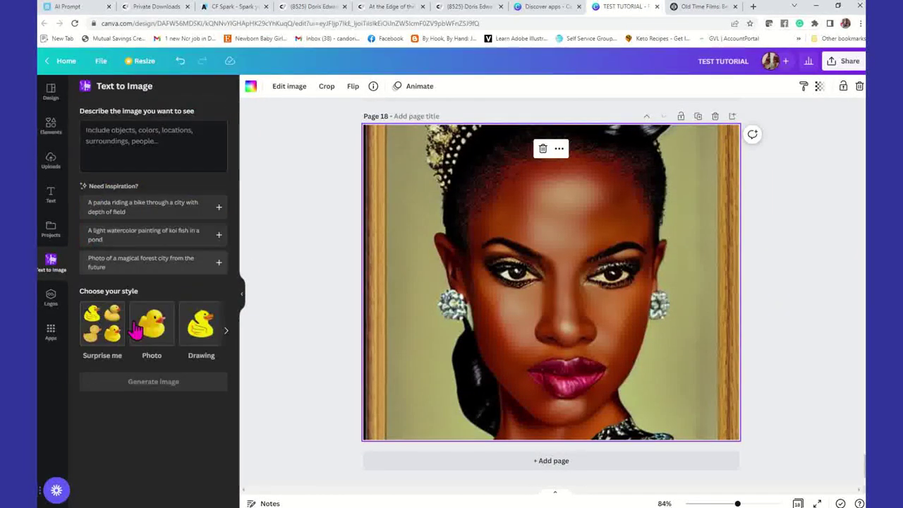
right_click(130, 143)
left_click(174, 214)
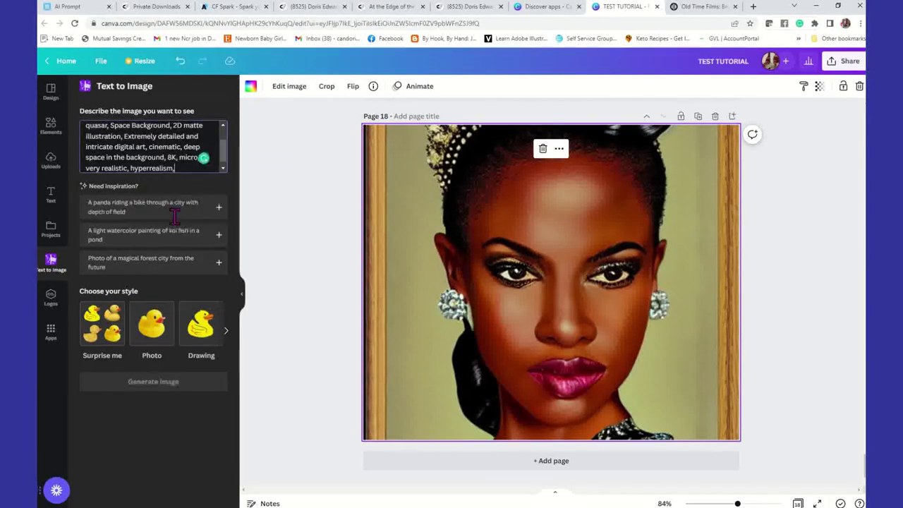
Generate images from the rainbow-hair space prompt and add a blank page after page 18.
left_click(226, 331)
left_click(204, 385)
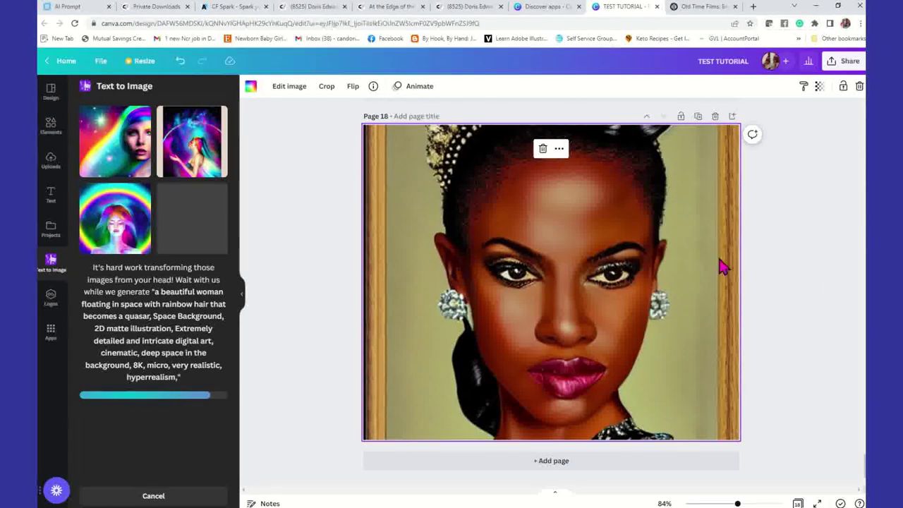
left_click(578, 466)
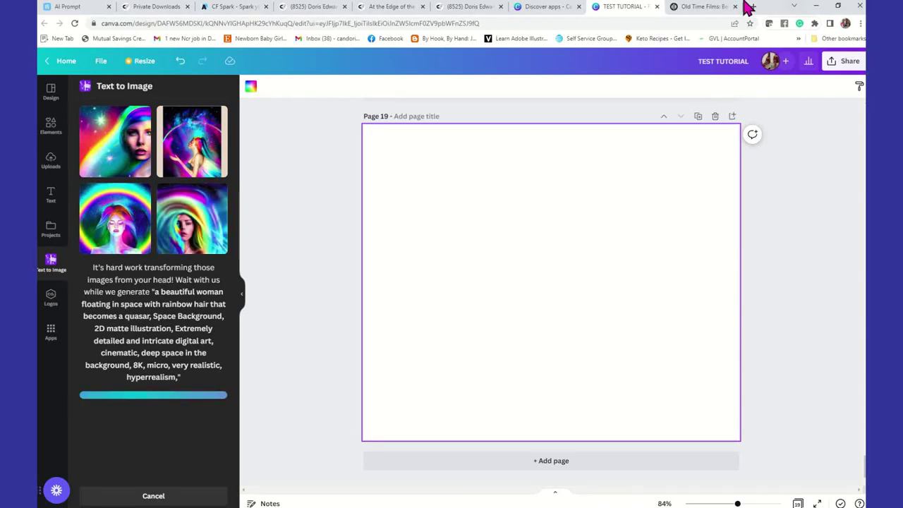
Switch to Playground AI, close the open headwrap portrait's details, and browse the profile's image gallery.
left_click(699, 7)
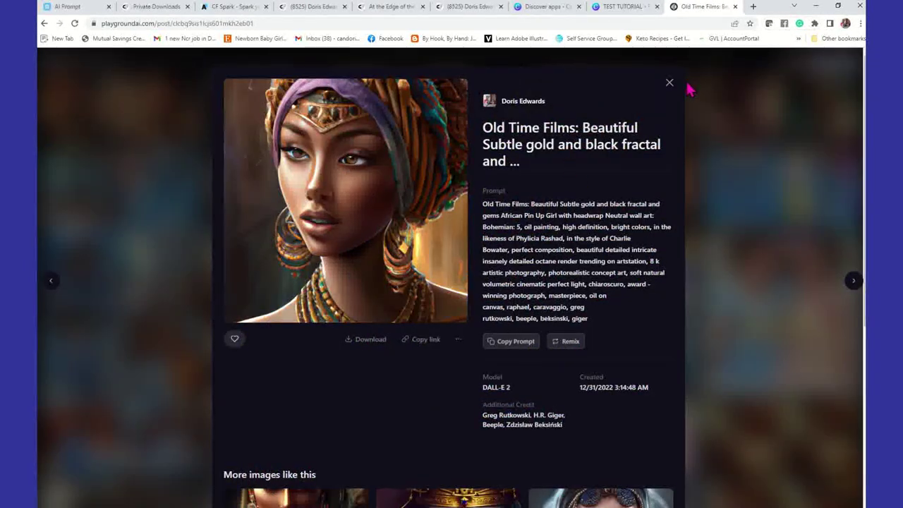
left_click(670, 86)
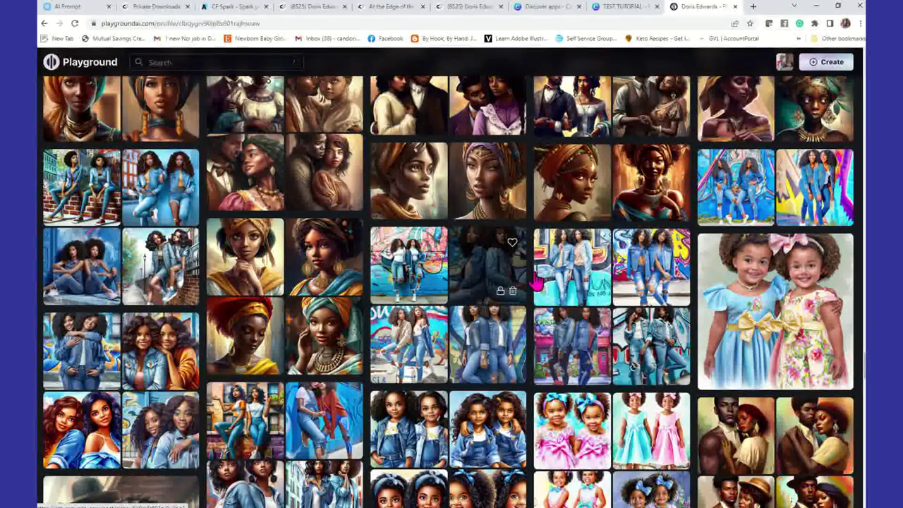
scroll(631, 90, "up", 5)
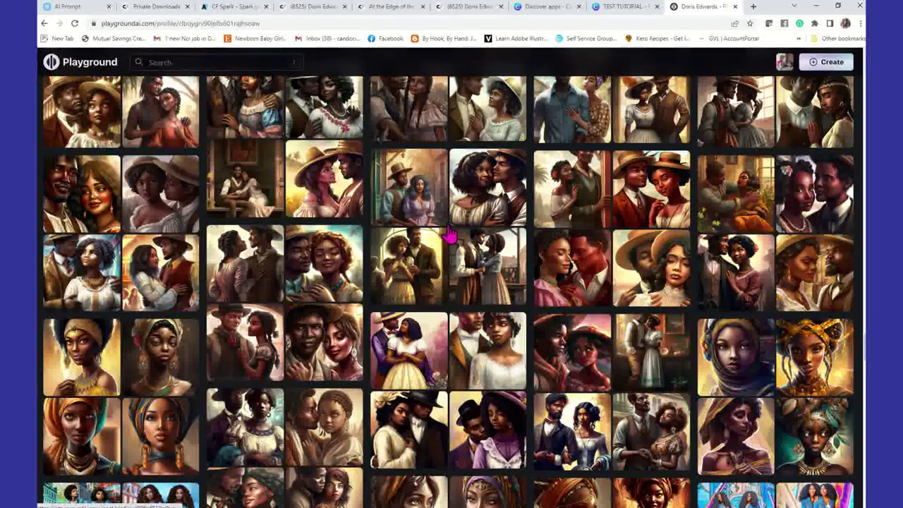
scroll(452, 236, "down", 1)
scroll(451, 236, "down", 10)
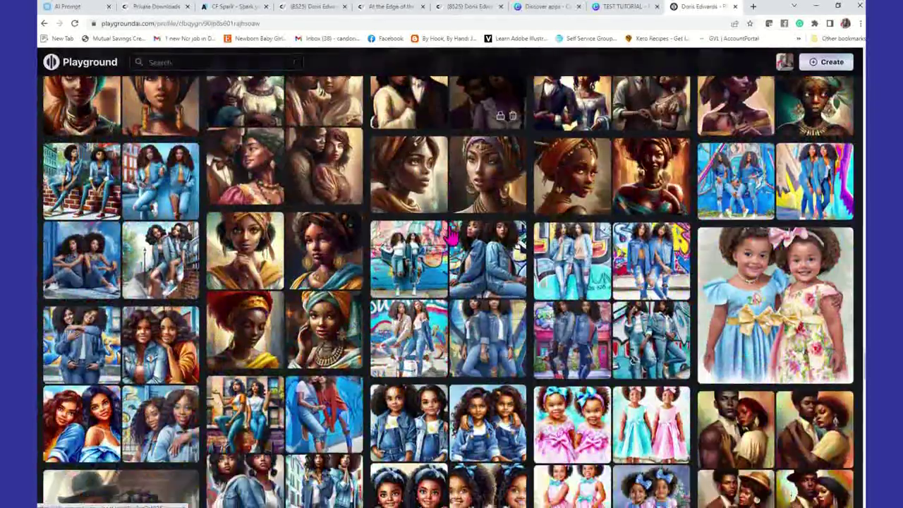
scroll(452, 236, "down", 5)
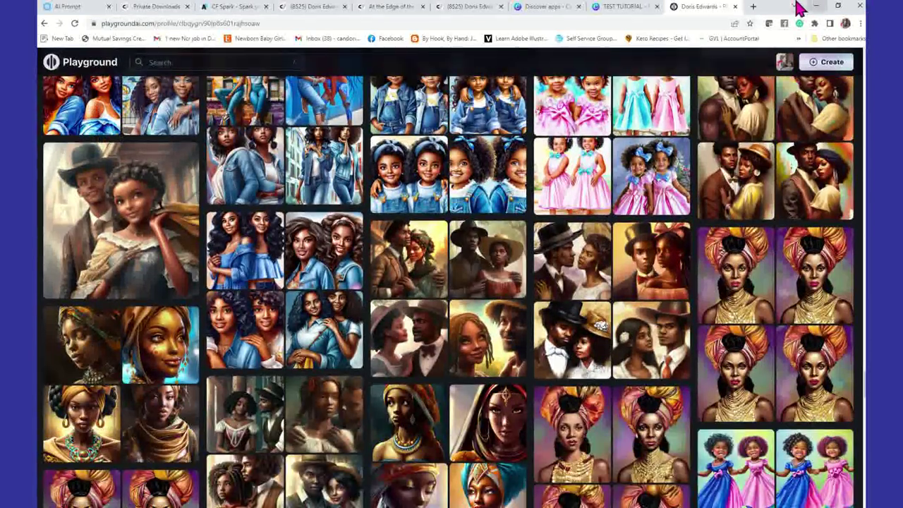
Open Discord in a new browser tab and go to the general channel of the C'S server.
left_click(753, 6)
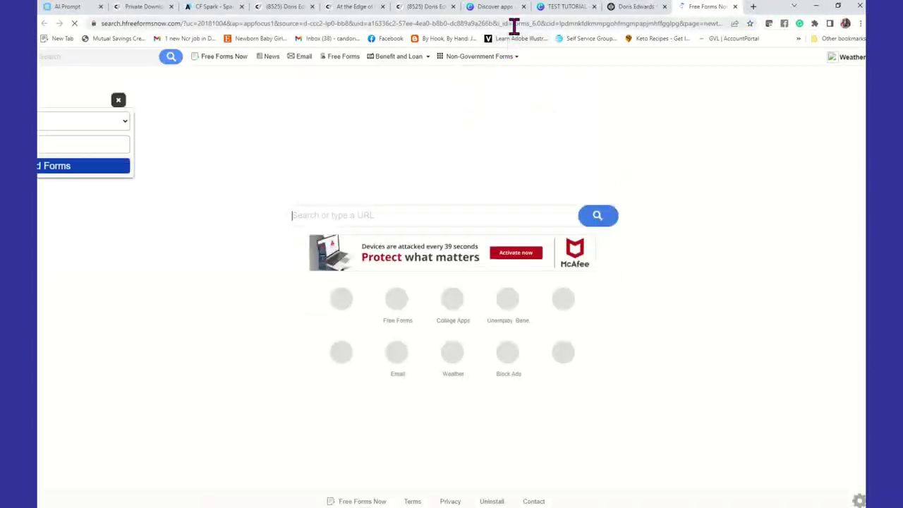
type("DIS")
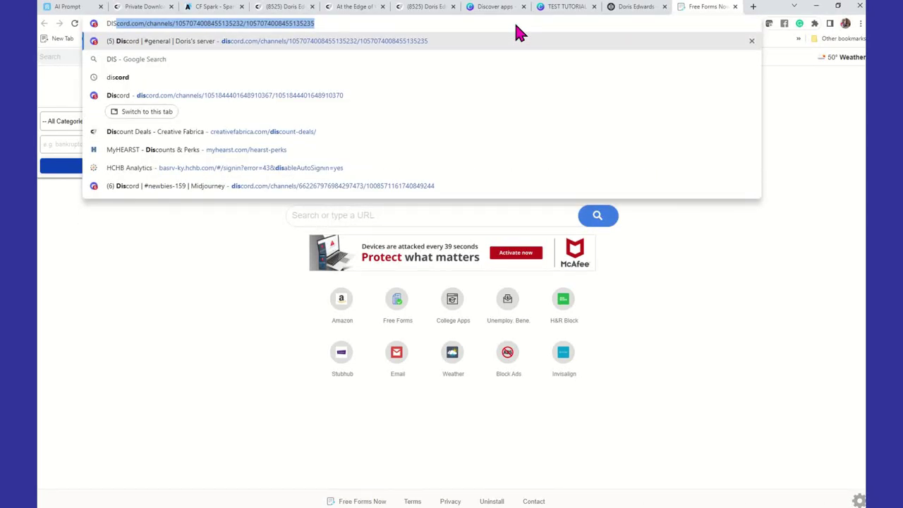
key("Return")
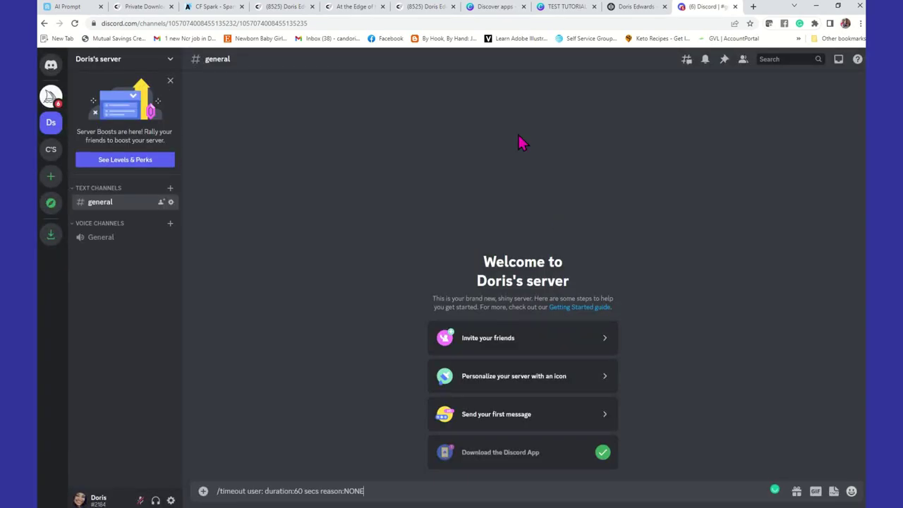
left_click(753, 7)
left_click(627, 7)
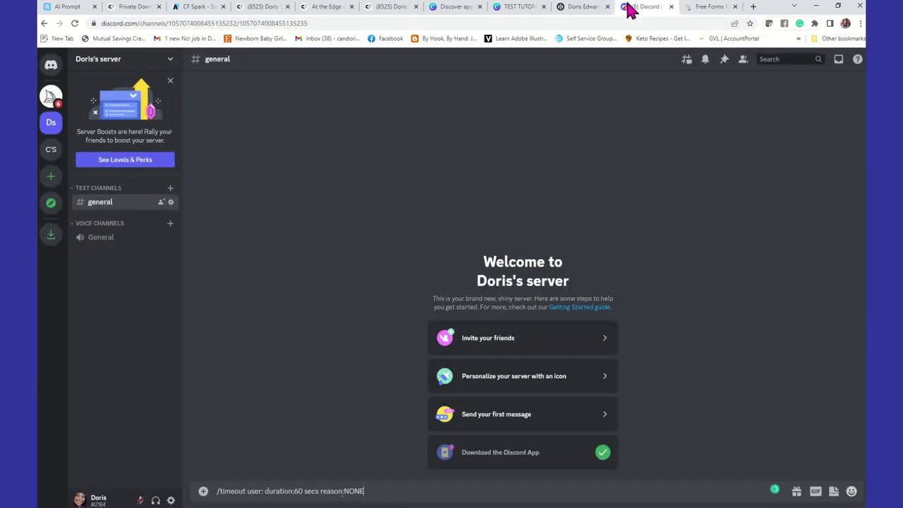
left_click(51, 159)
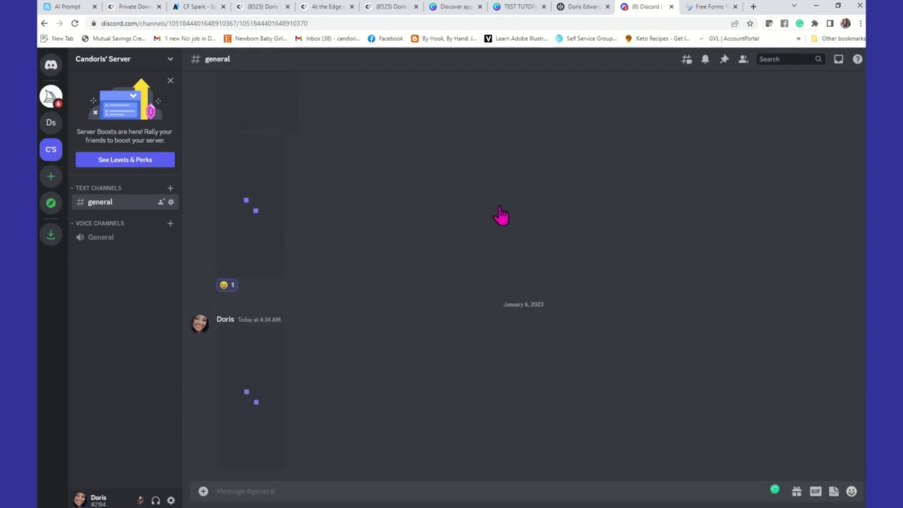
Find the upscaled Midjourney image of the gray-bearded man in a gray jogging suit, view it full size in the browser, and close its preview.
scroll(427, 337, "up", 10)
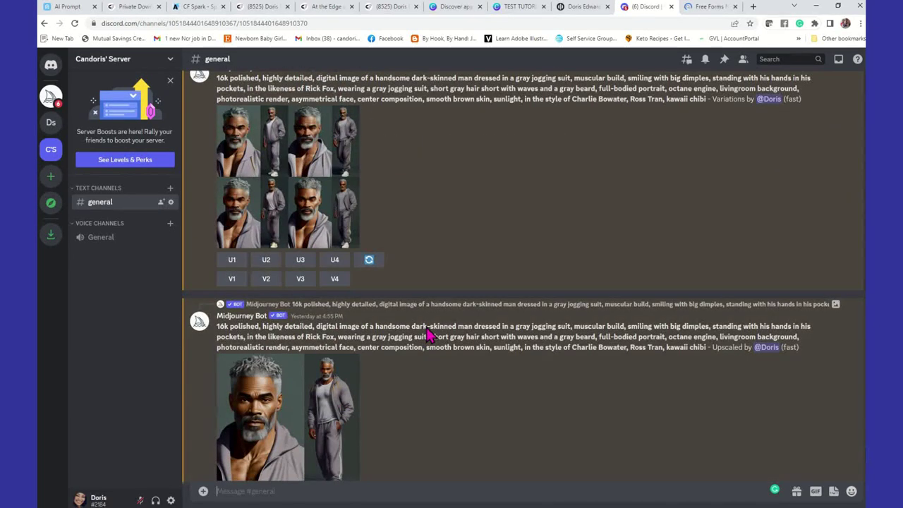
left_click(337, 425)
left_click(321, 439)
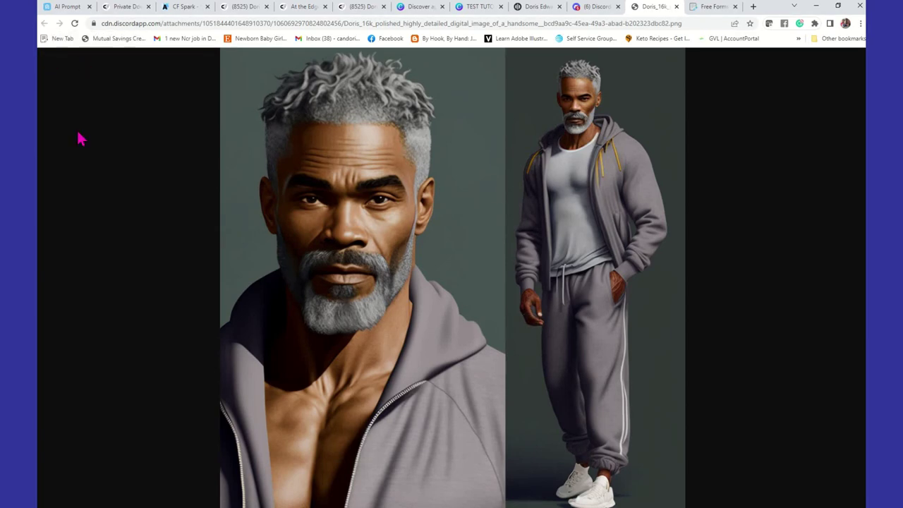
left_click(596, 8)
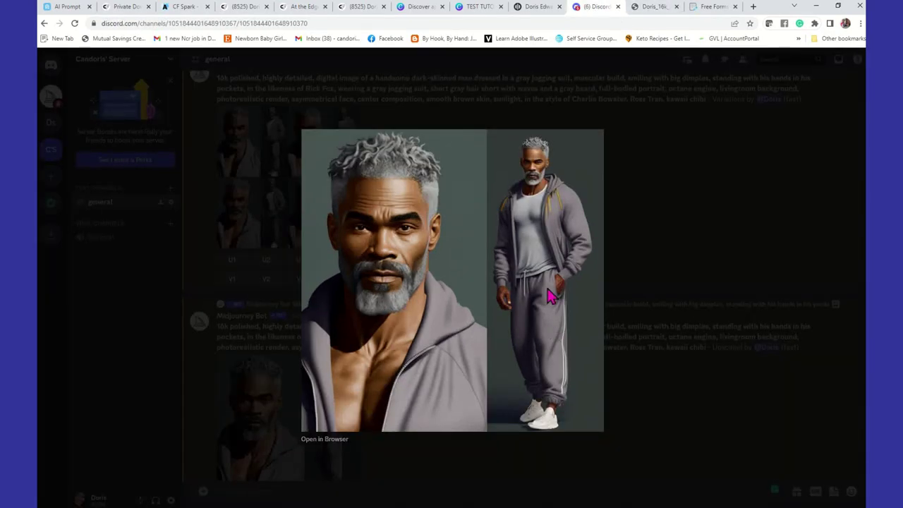
left_click(665, 282)
Browse the earlier Midjourney results and view the upscaled portrait of the man in a suit with greenery behind him at full size.
scroll(531, 313, "up", 5)
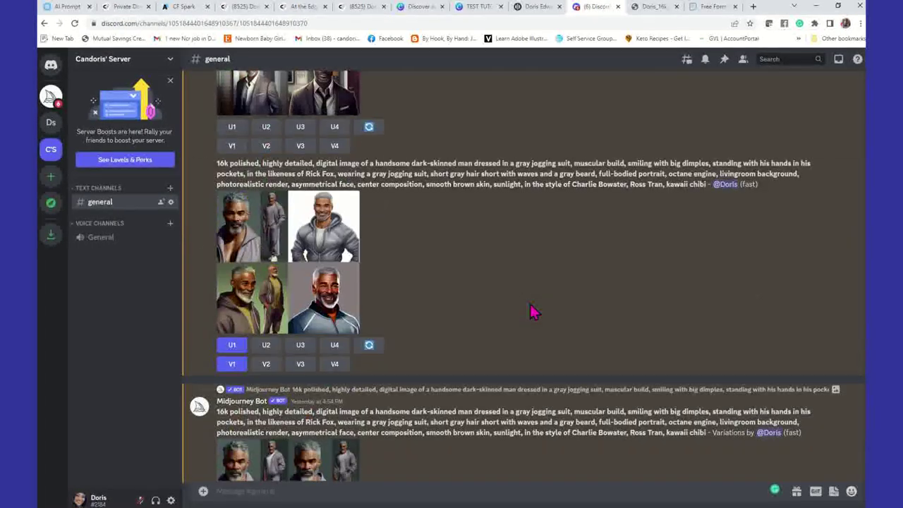
scroll(330, 254, "up", 10)
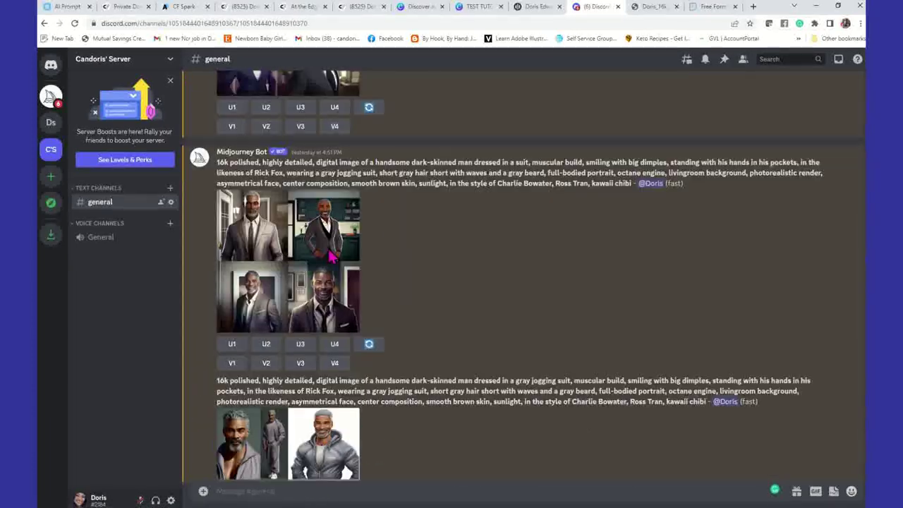
scroll(328, 259, "up", 10)
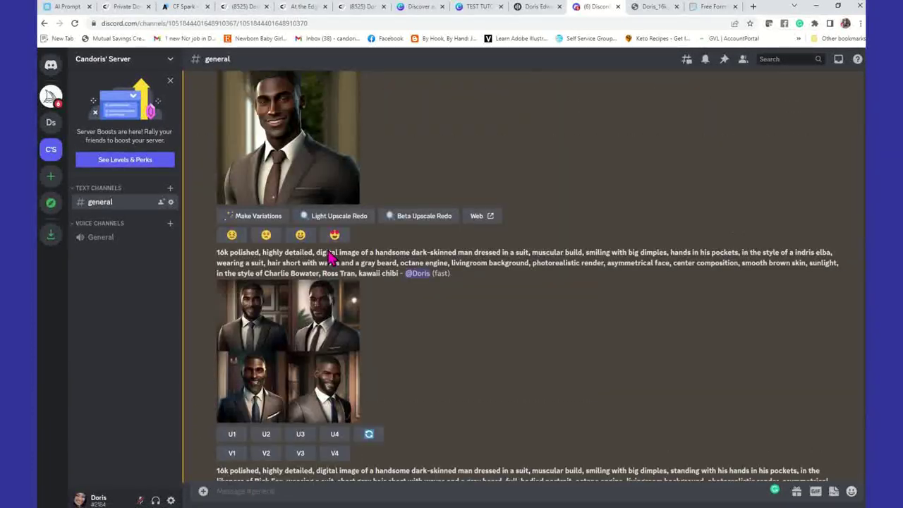
left_click(306, 237)
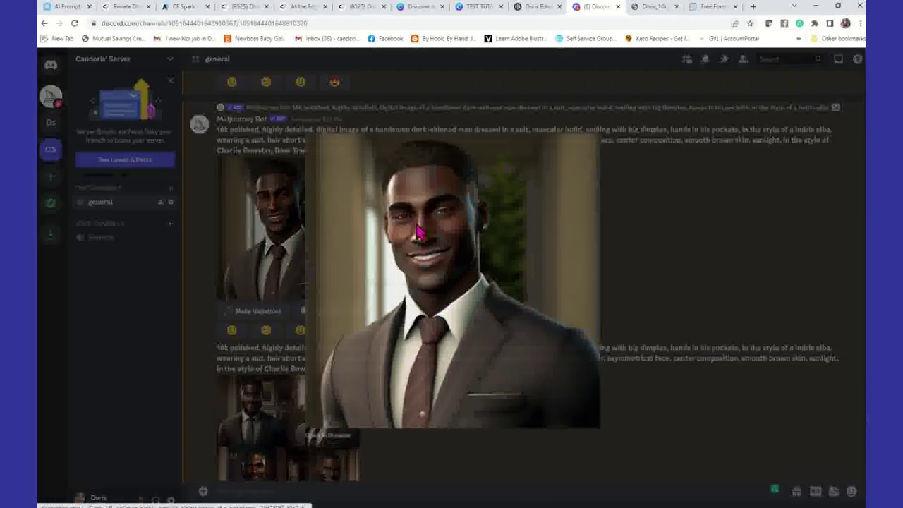
left_click(323, 440)
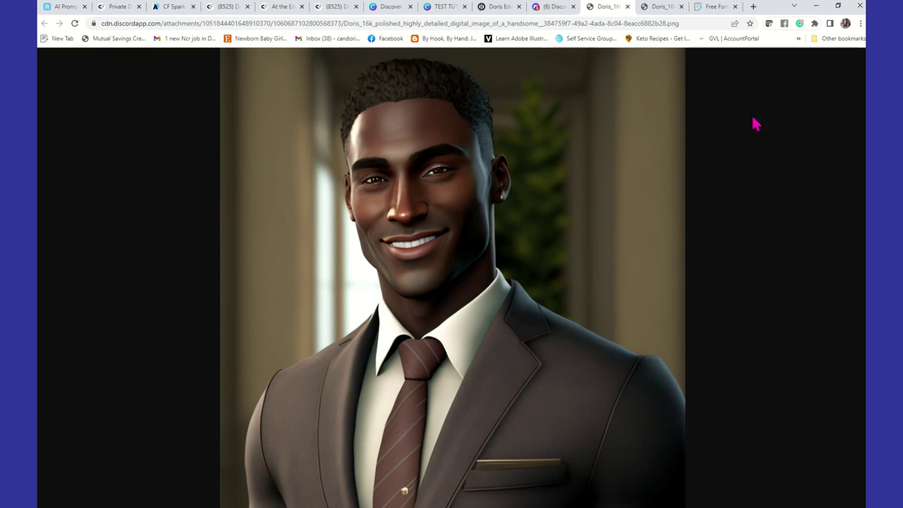
left_click(627, 6)
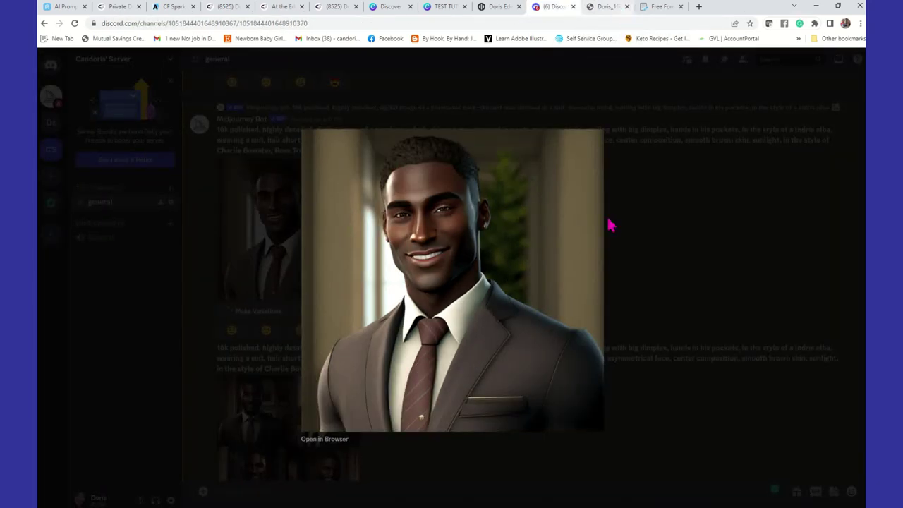
left_click(719, 299)
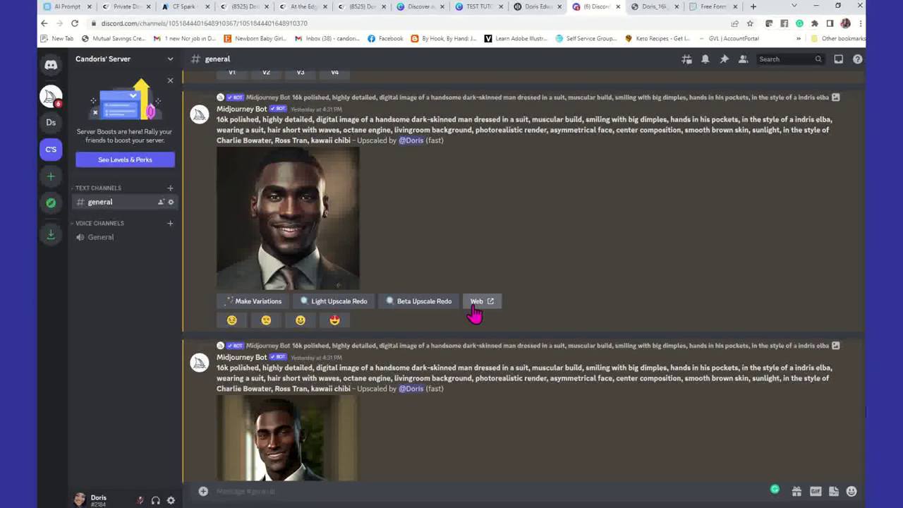
View the upscaled close-up of the smiling man in a suit against the dark background at full size, and close it.
left_click(294, 372)
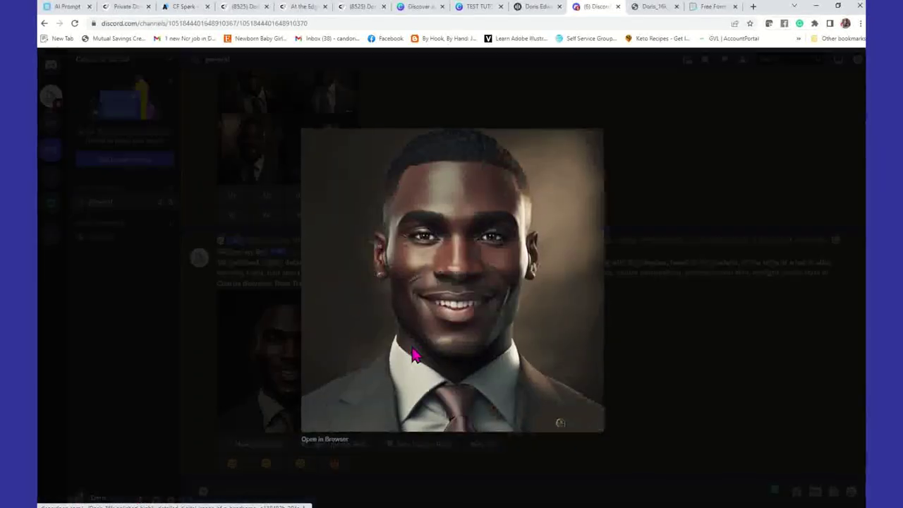
left_click(328, 439)
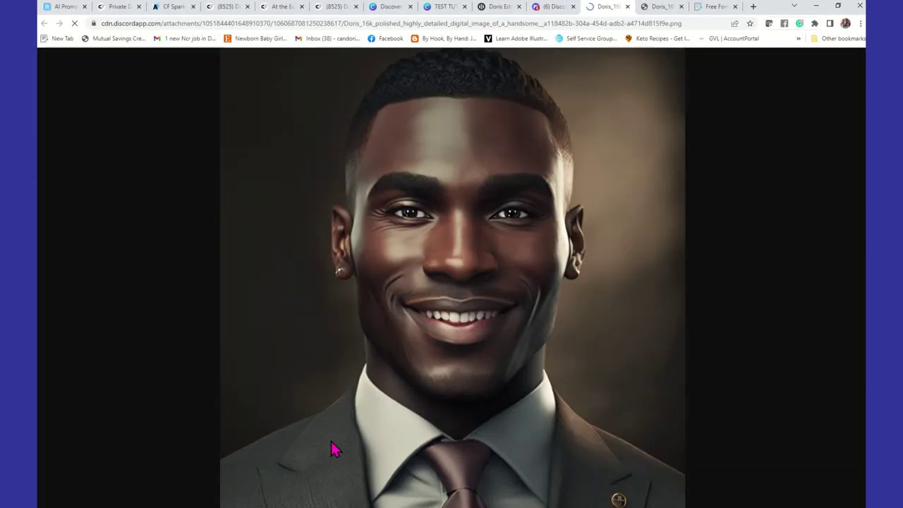
left_click(627, 7)
left_click(650, 304)
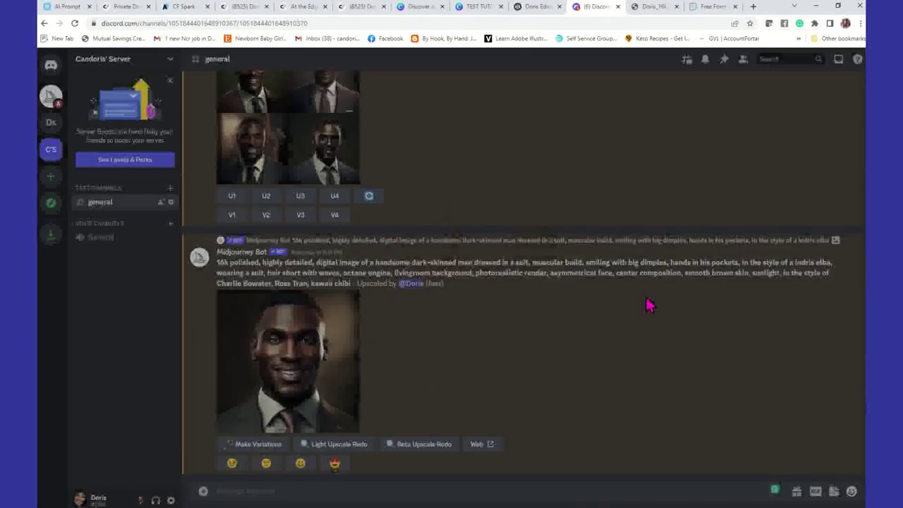
Find the older Midjourney image of the teen girl with glasses beside a mirror and open it full size in the browser.
scroll(650, 305, "up", 10)
scroll(651, 305, "up", 10)
scroll(650, 305, "up", 10)
scroll(647, 305, "up", 10)
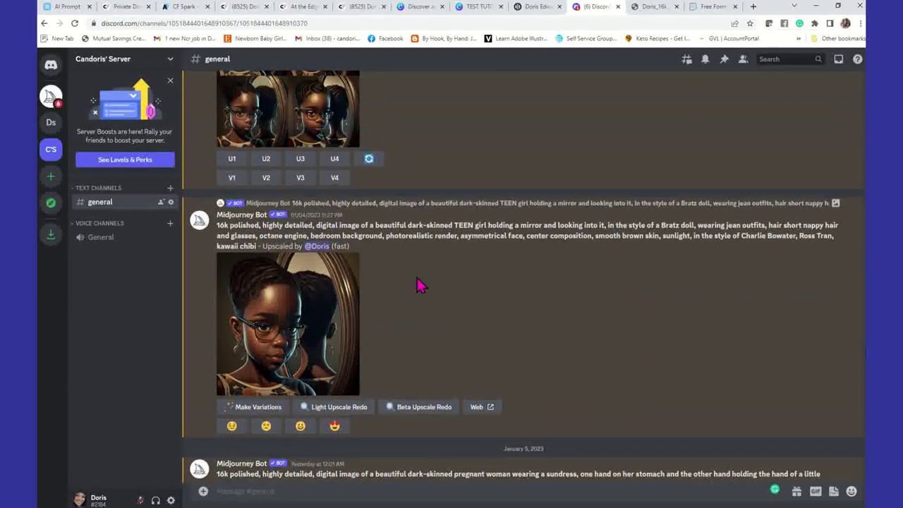
left_click(332, 316)
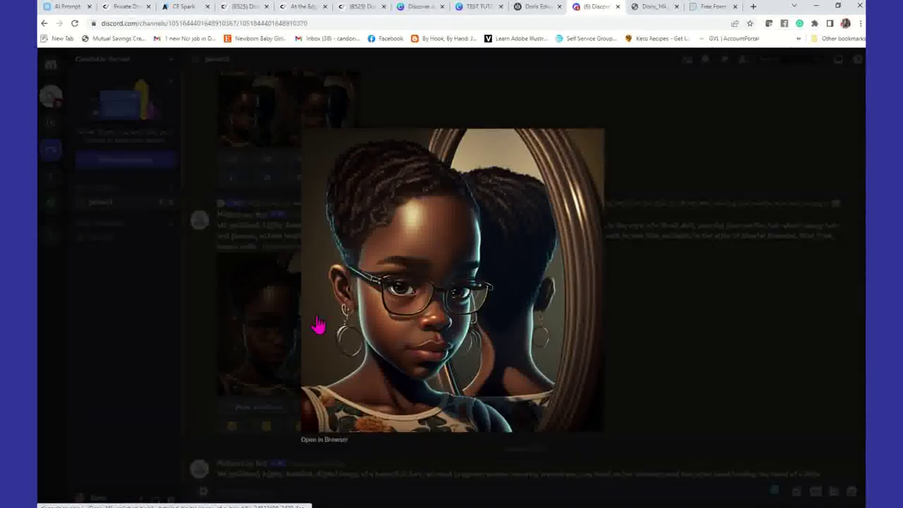
left_click(324, 439)
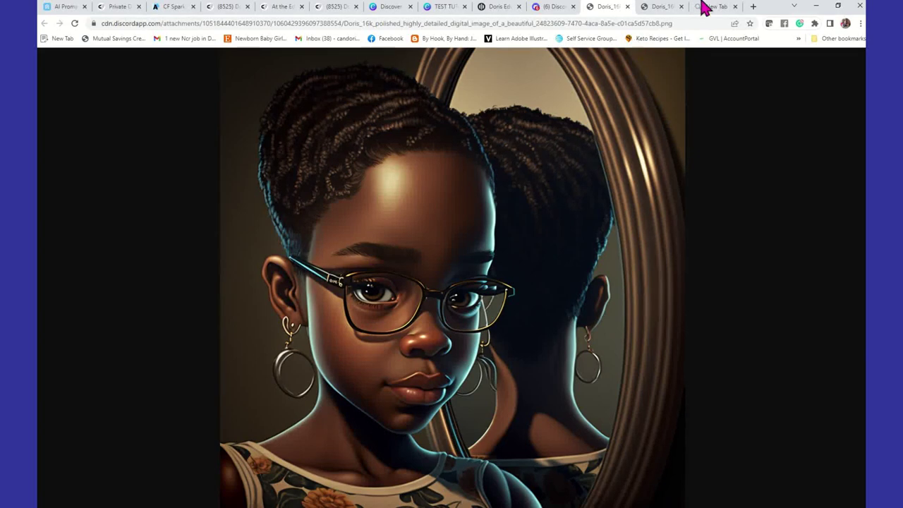
Review the full-size jogging suit image again and return to the Discord channel.
left_click(664, 10)
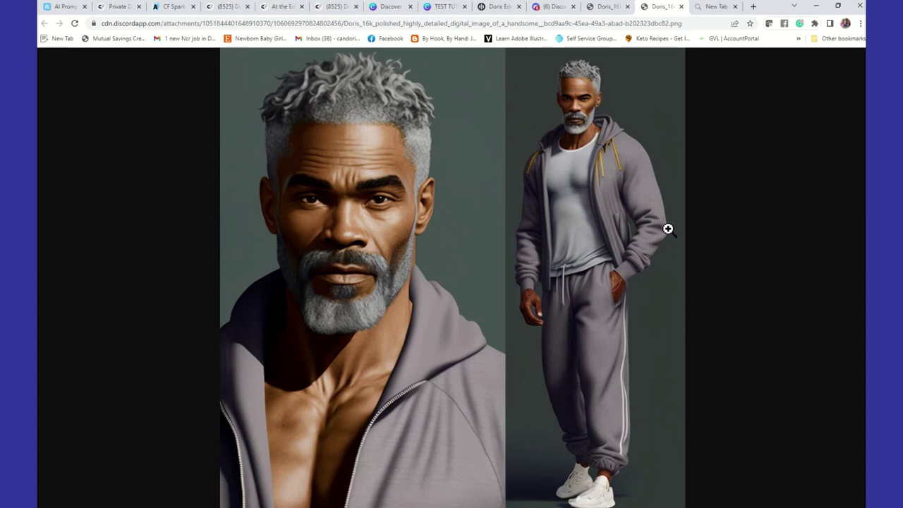
left_click(701, 10)
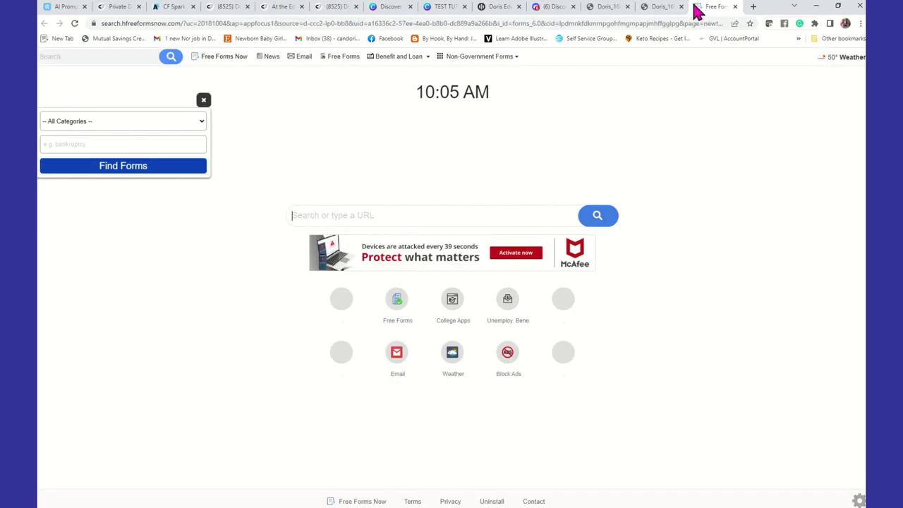
left_click(608, 7)
left_click(543, 8)
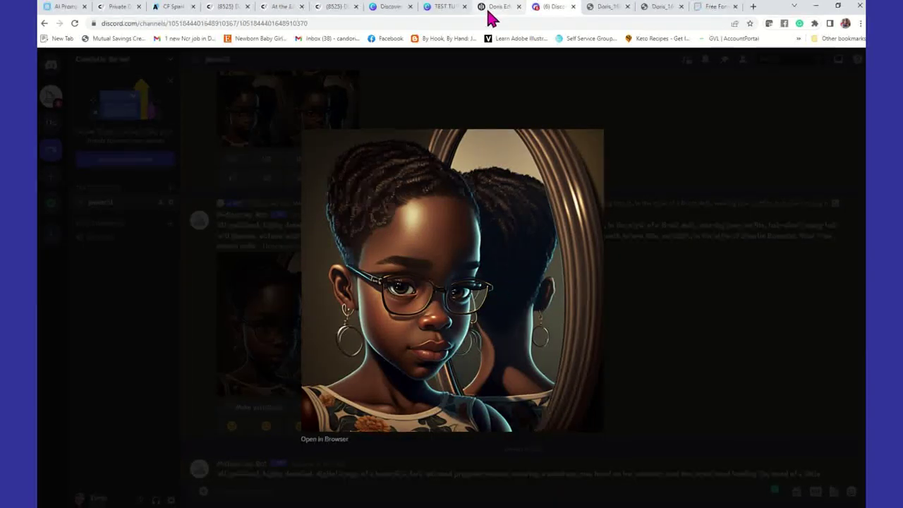
Return to the Playground AI profile gallery and examine the details and prompts of the African headwrap portraits.
left_click(489, 10)
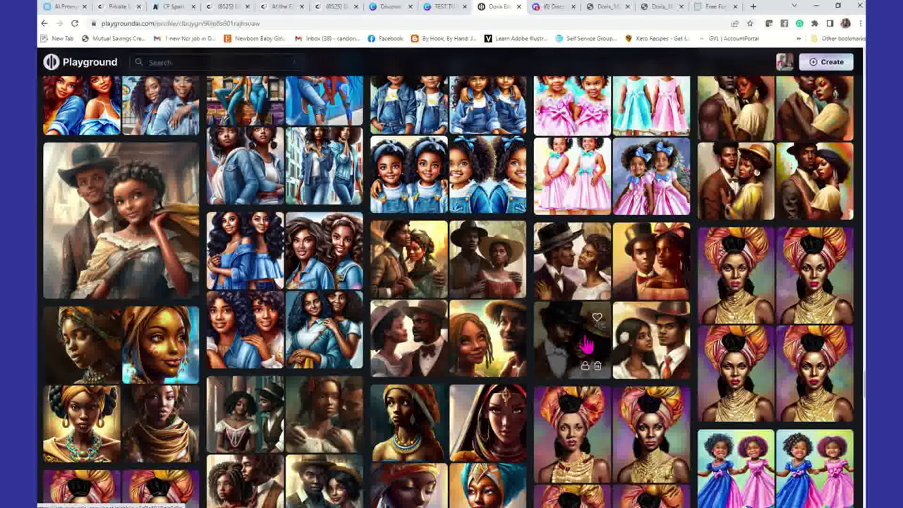
scroll(502, 310, "down", 3)
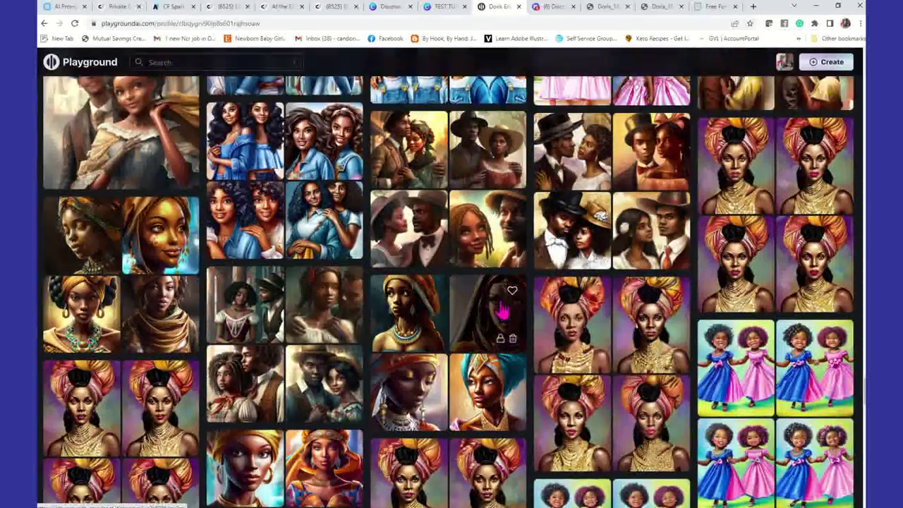
scroll(502, 310, "down", 2)
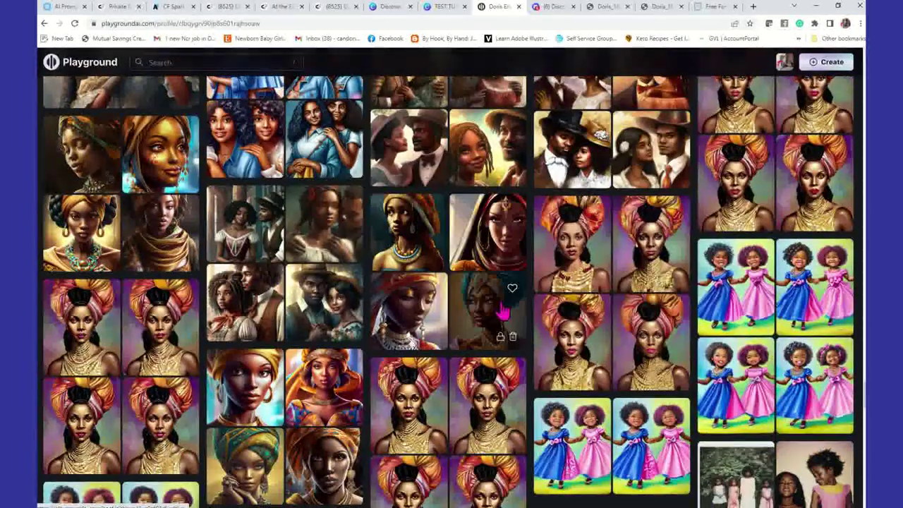
left_click(502, 255)
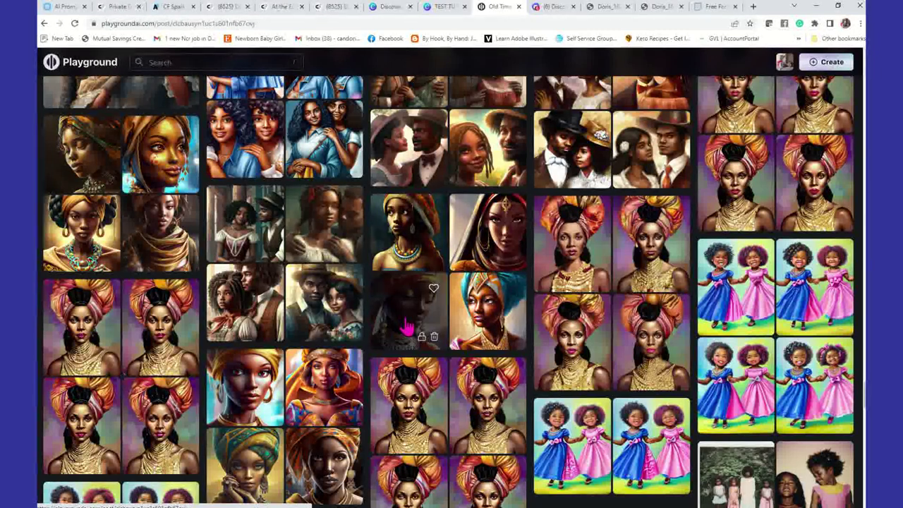
left_click(416, 346)
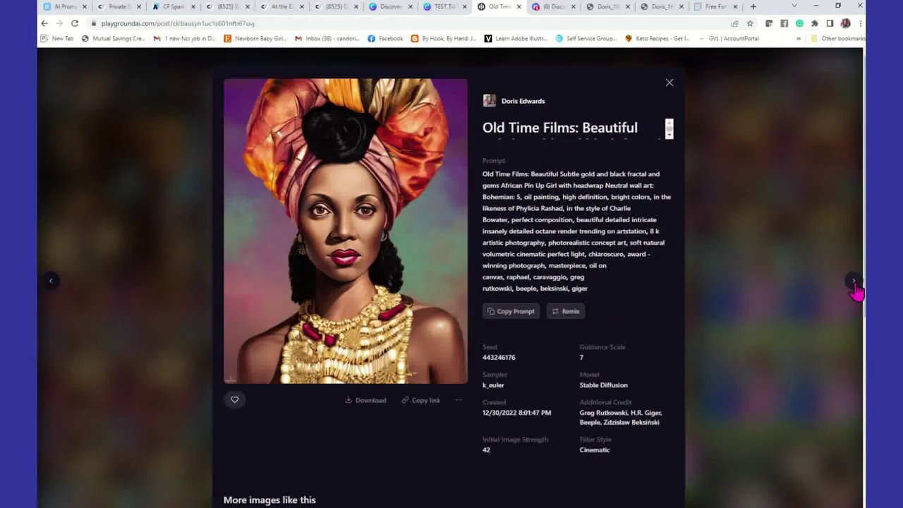
left_click(854, 282)
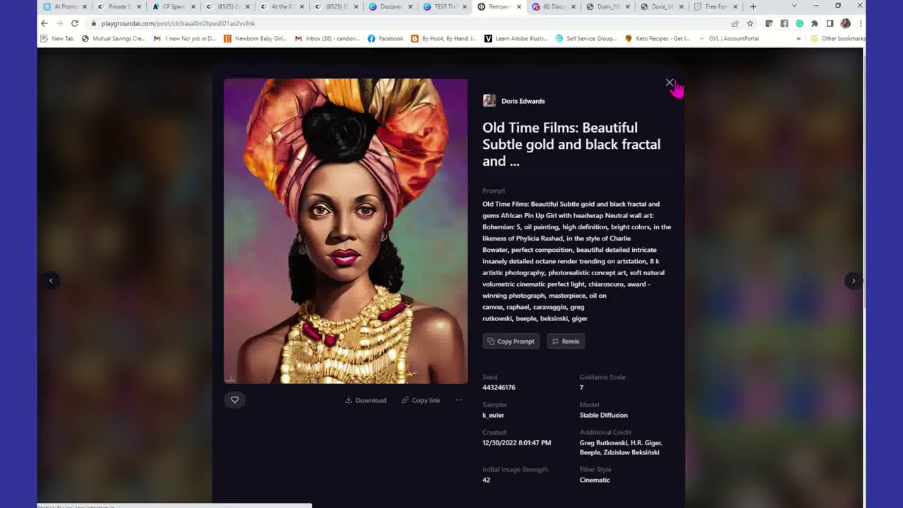
Close the headwrap portrait and open the gallery image of the woman in a gold dress holding a drink among balloons.
left_click(668, 85)
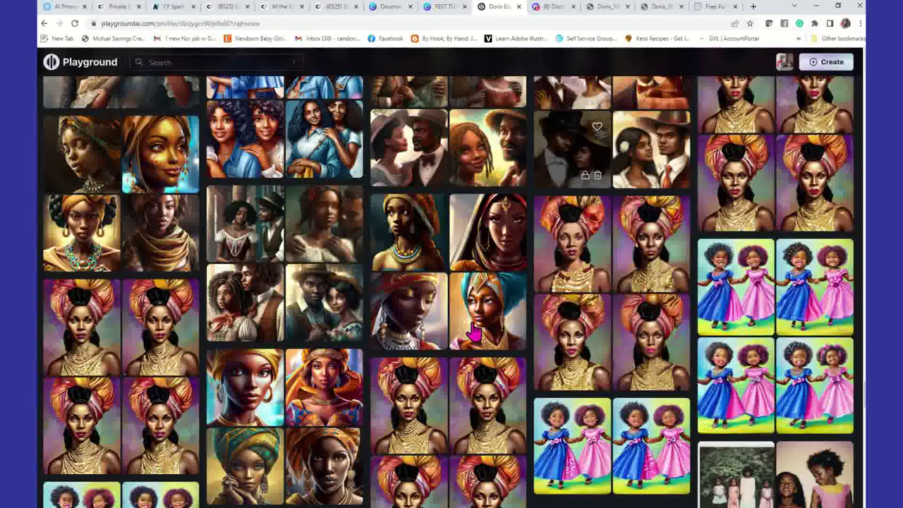
scroll(509, 345, "down", 3)
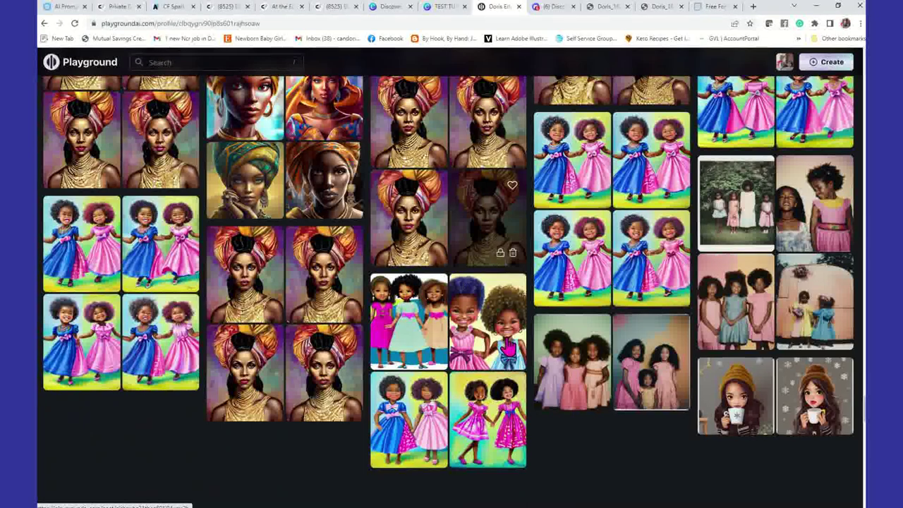
scroll(510, 345, "down", 3)
scroll(509, 347, "down", 1)
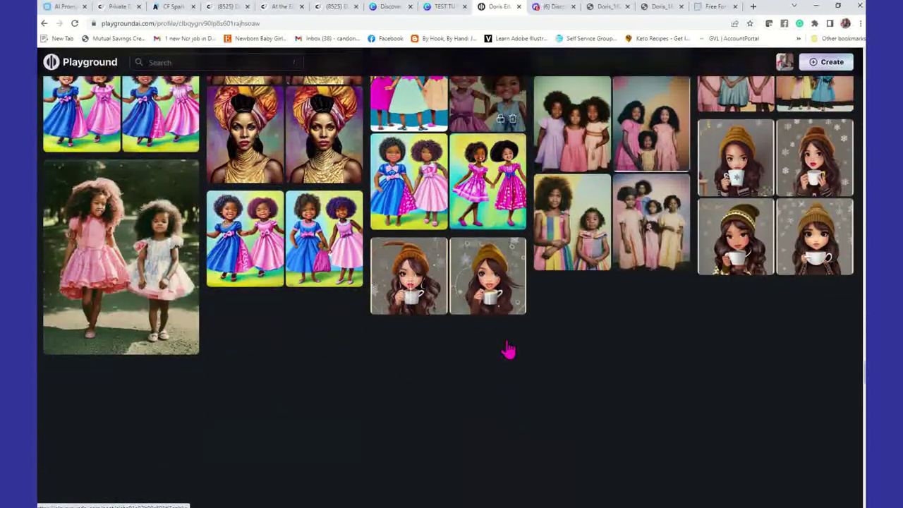
scroll(509, 345, "down", 3)
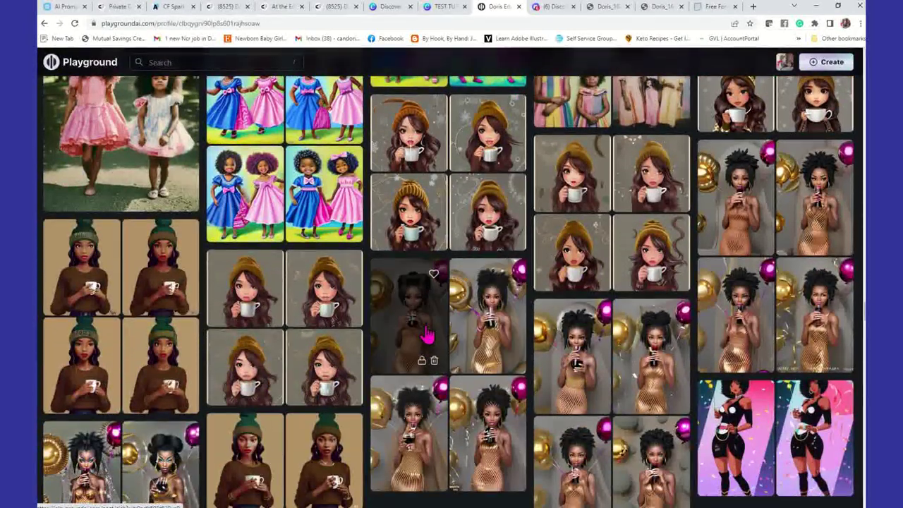
left_click(428, 335)
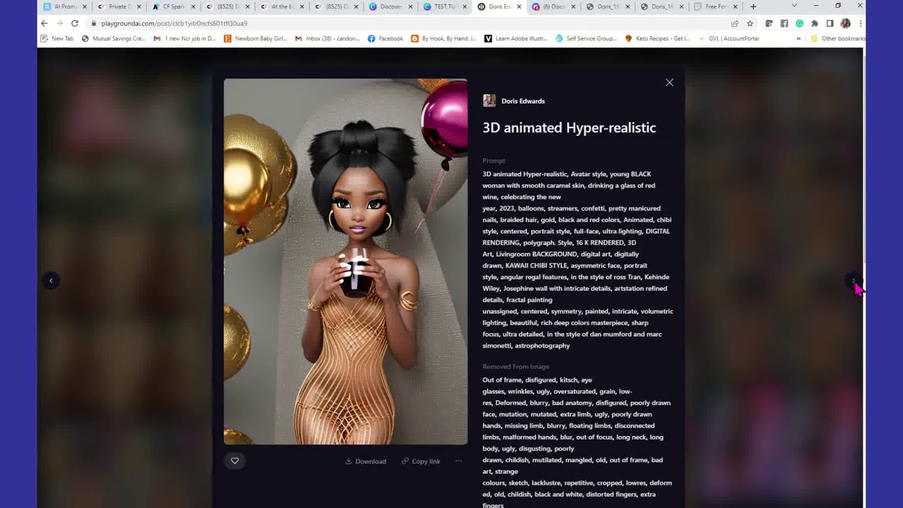
Browse through the following New Year woman variations, comparing the images and prompts of the 3D animated Hyper-realistic and Colorpop style versions.
left_click(855, 288)
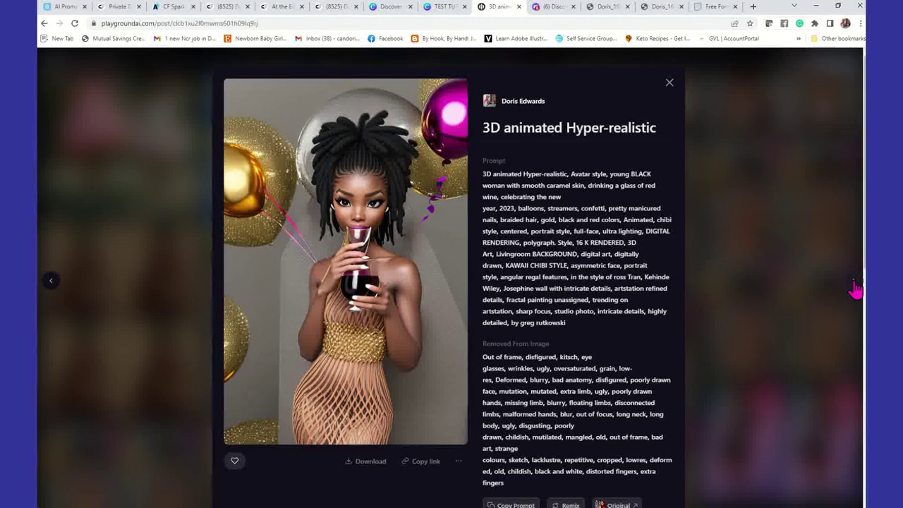
left_click(855, 288)
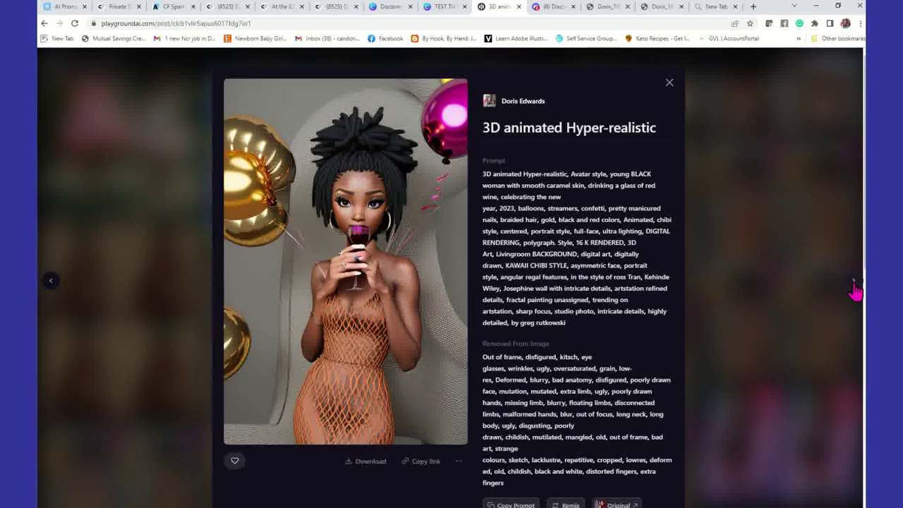
left_click(854, 288)
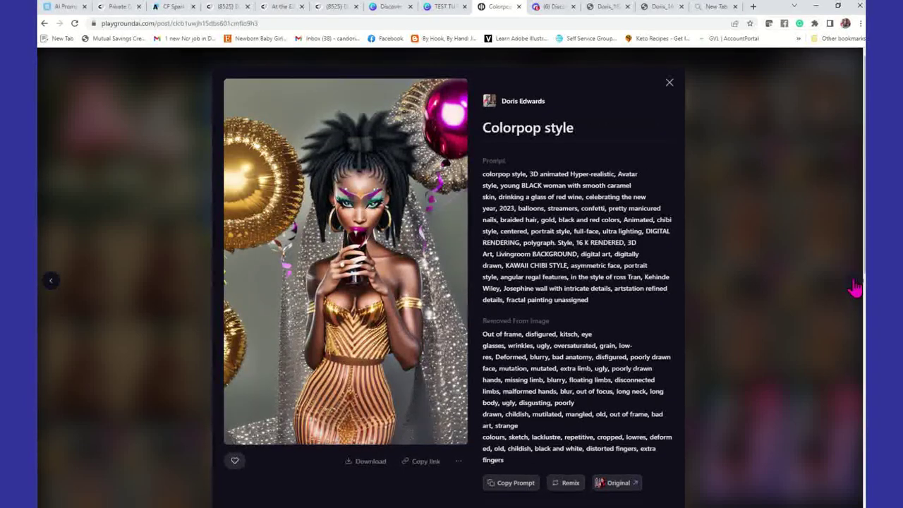
left_click(854, 287)
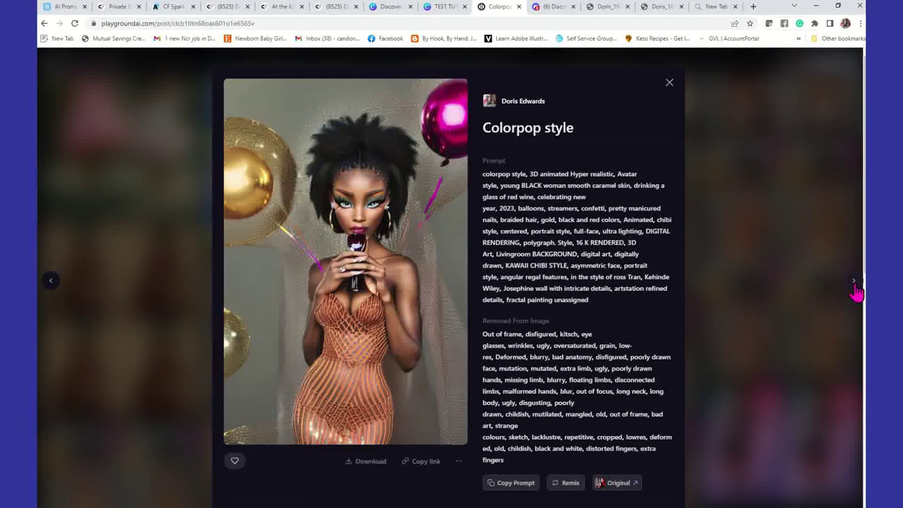
left_click(855, 288)
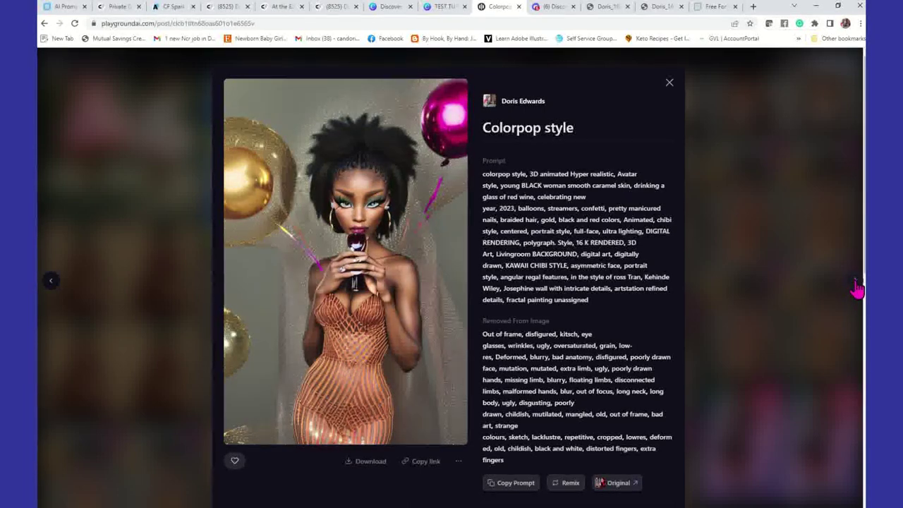